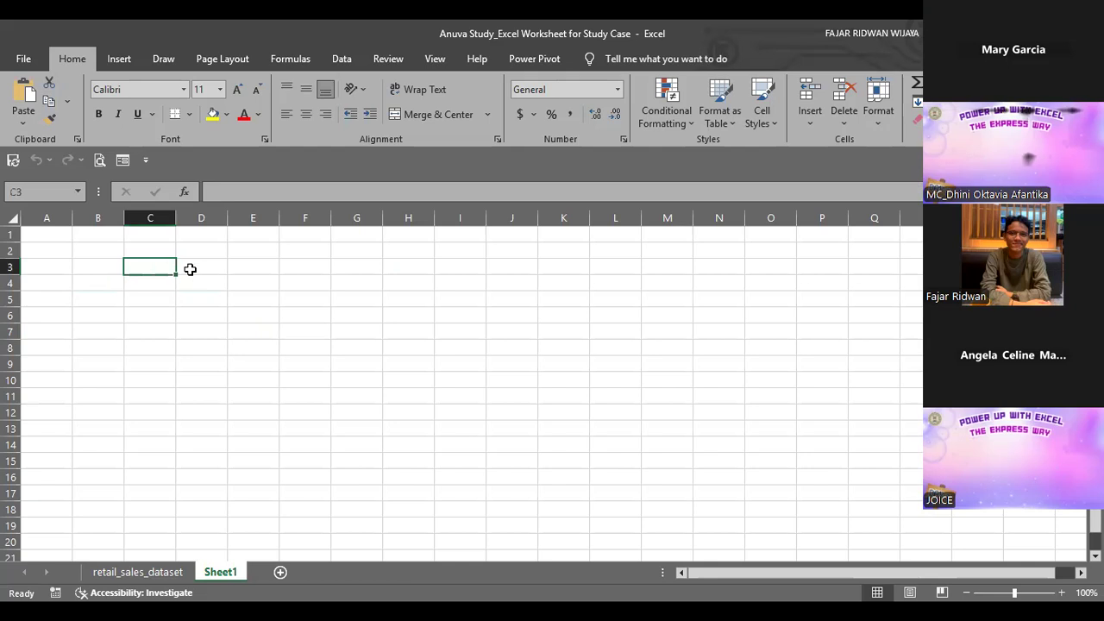
- Enter the labels IF, AND and OR down column D in cells D3 to D5
{"action": "type", "text": "IF"}
{"action": "key", "text": "Return"}
{"action": "type", "text": "AND"}
{"action": "key", "text": "Return"}
{"action": "type", "text": "O"}
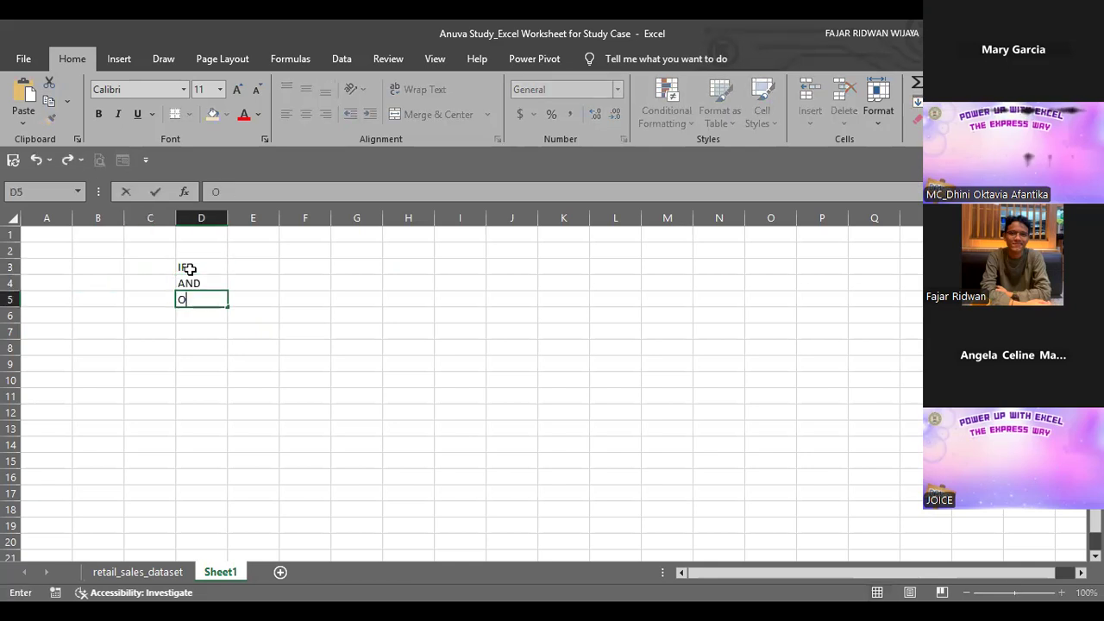
{"action": "type", "text": "R"}
- Enter 5000000 in cell F3 and format it in comma style with a thousands separator
{"action": "left_click", "coordinate": [190, 269]}
{"action": "key", "text": "Left"}
{"action": "key", "text": "Left"}
{"action": "key", "text": "Right"}
{"action": "key", "text": "Right"}
{"action": "key", "text": "Right"}
{"action": "key", "text": "Left"}
{"action": "key", "text": "Left"}
{"action": "key", "text": "Right"}
{"action": "key", "text": "Right"}
{"action": "key", "text": "Right"}
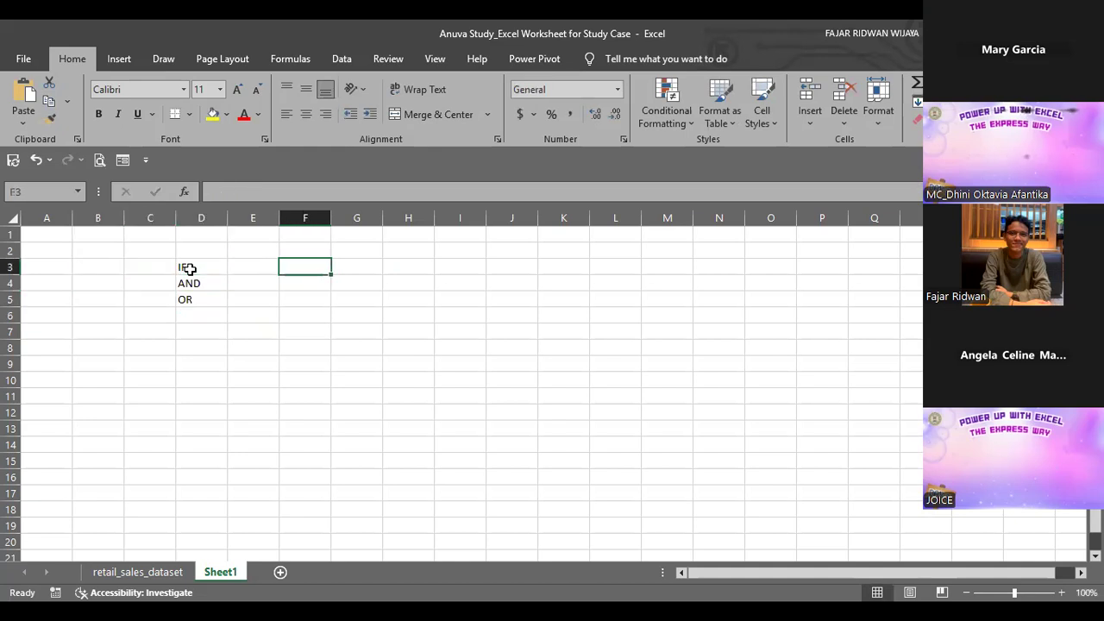
{"action": "type", "text": "50"}
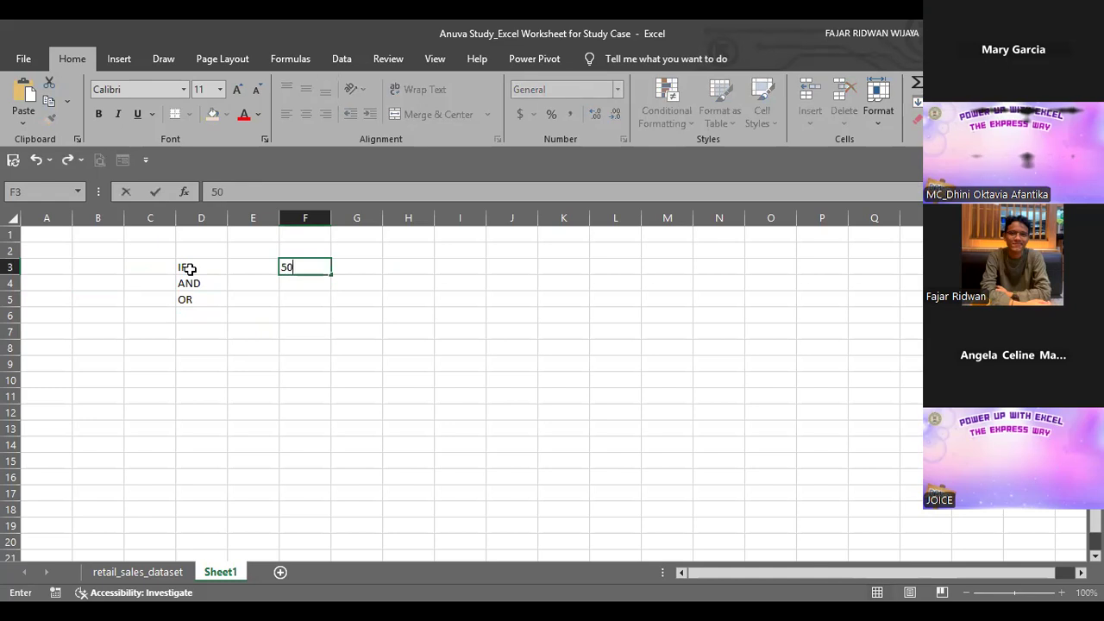
{"action": "type", "text": "00000"}
{"action": "key", "text": "Return"}
{"action": "left_click", "coordinate": [291, 266]}
{"action": "left_click", "coordinate": [572, 114]}
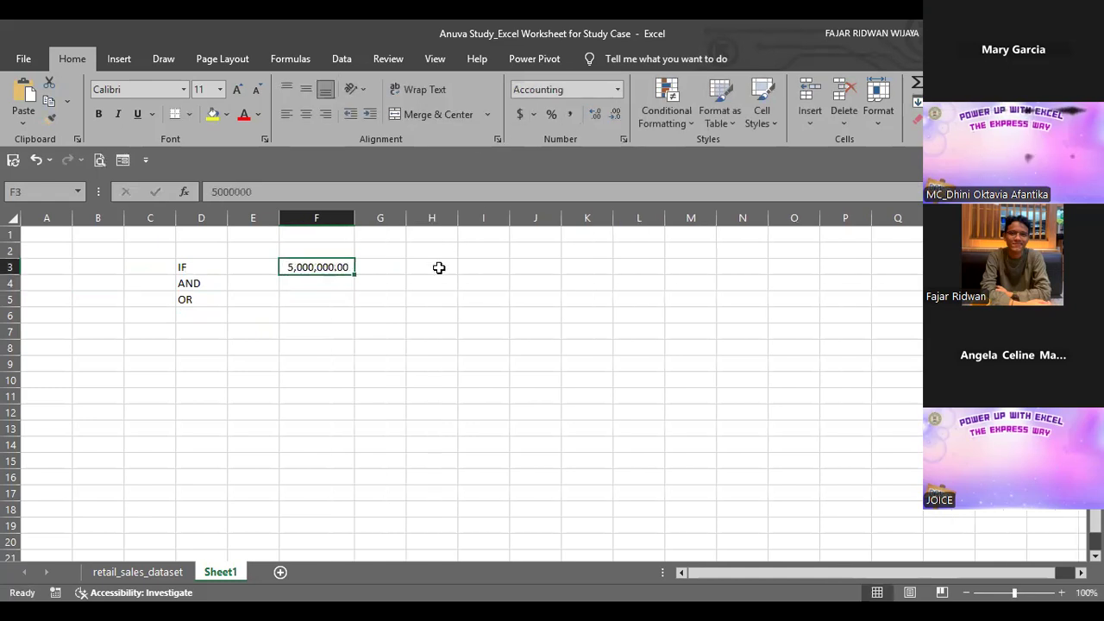
- Enter PASS in cell G3 beside the amount
{"action": "left_click", "coordinate": [436, 267]}
{"action": "left_click", "coordinate": [377, 271]}
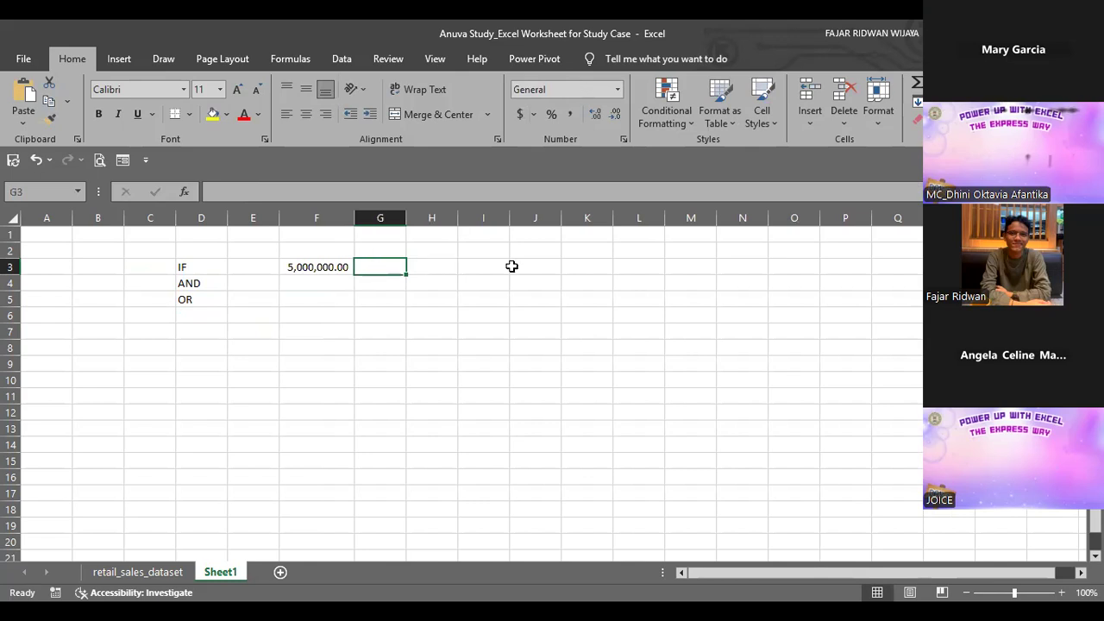
{"action": "type", "text": "PASS"}
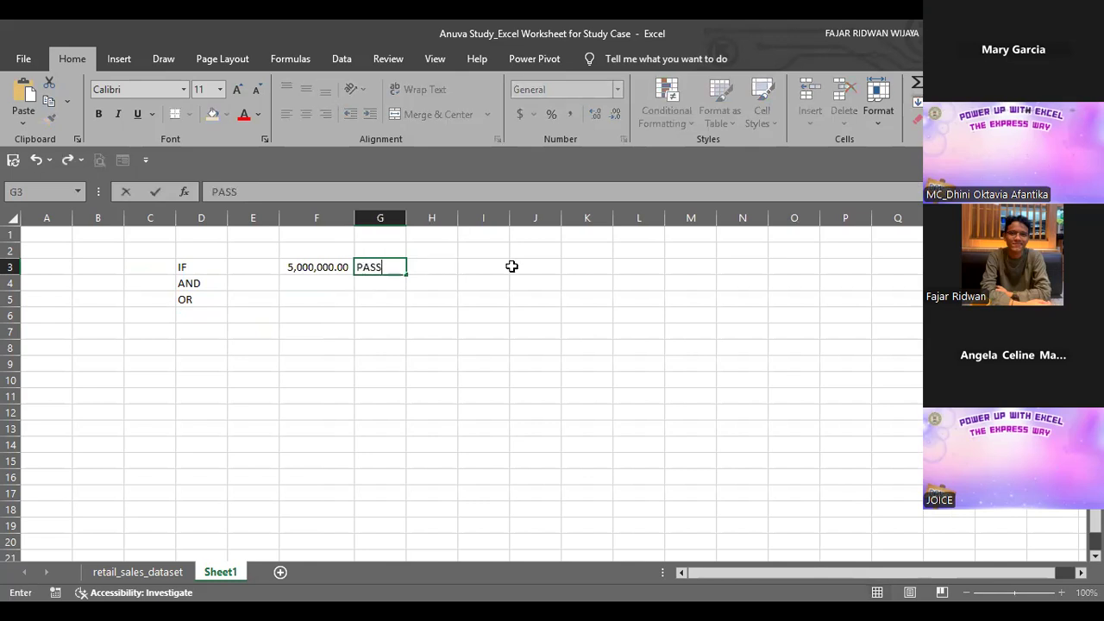
{"action": "key", "text": "Return"}
{"action": "key", "text": "Left"}
{"action": "key", "text": "Left"}
{"action": "key", "text": "Down"}
{"action": "key", "text": "Right"}
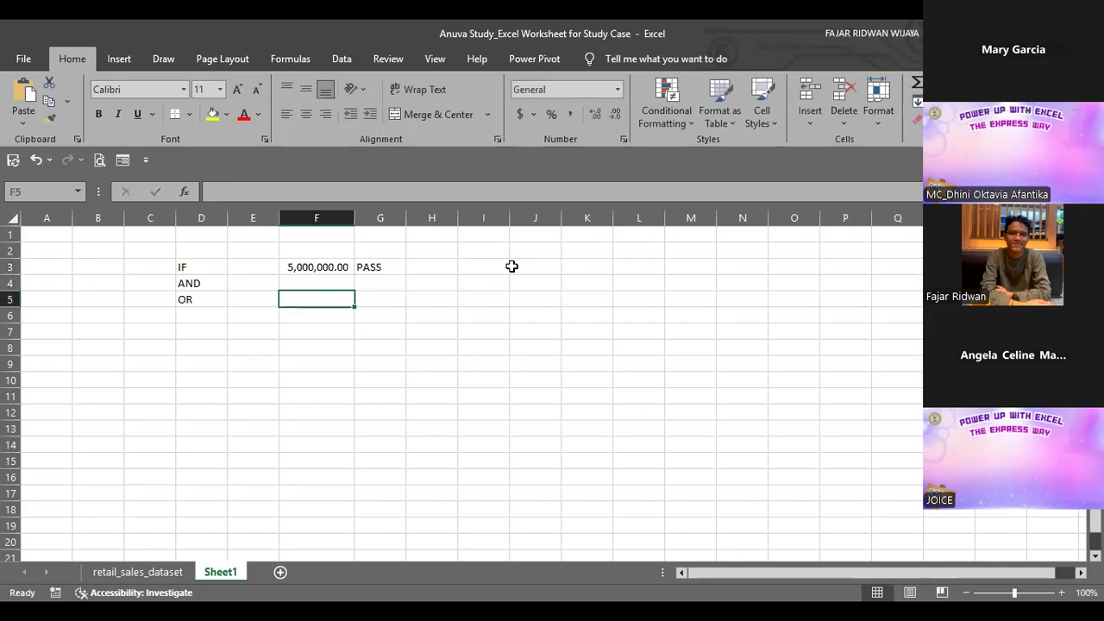
{"action": "key", "text": "Up"}
{"action": "key", "text": "Left"}
{"action": "key", "text": "Left"}
{"action": "key", "text": "Left"}
{"action": "key", "text": "Up"}
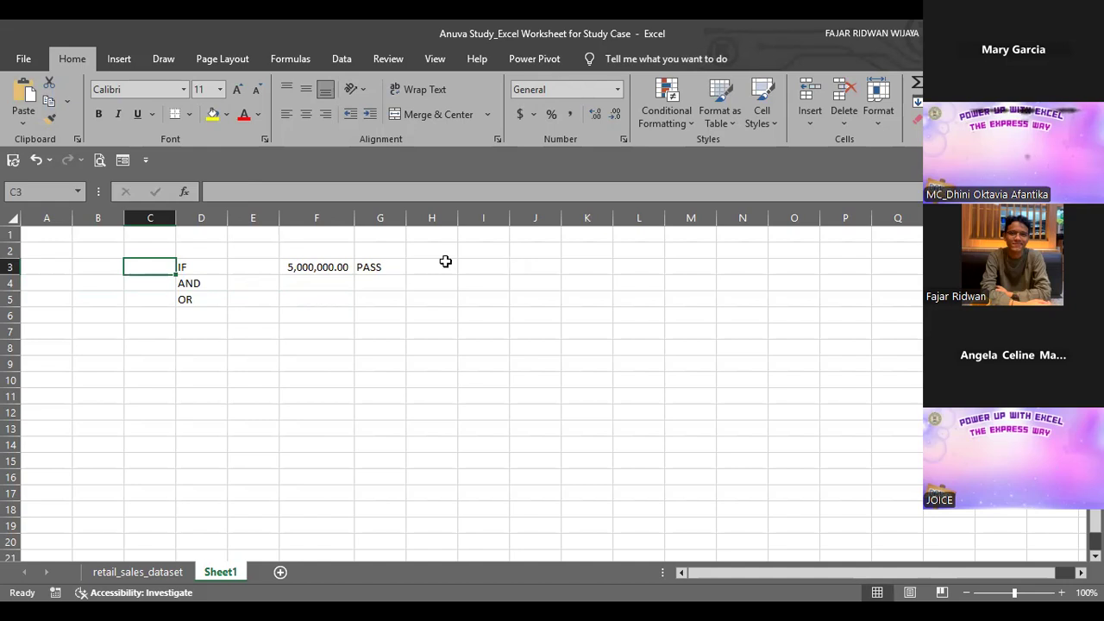
{"action": "left_click", "coordinate": [231, 266]}
{"action": "left_click", "coordinate": [137, 272]}
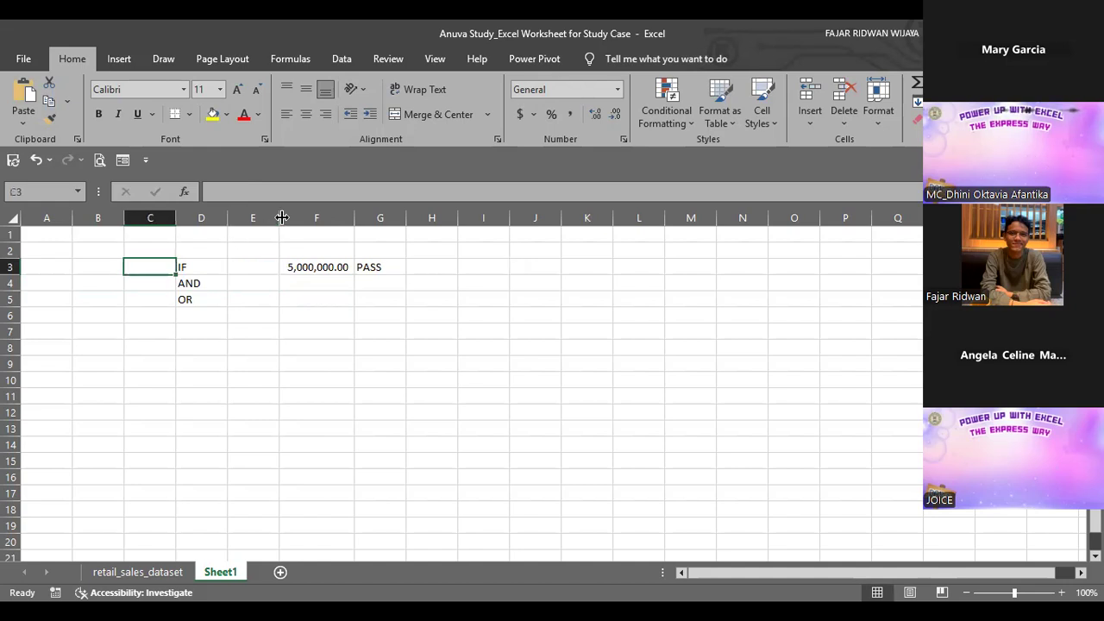
- Widen column E to about twice its width, beside the IF, AND and OR labels
{"action": "left_click_drag", "start_coordinate": [282, 218], "coordinate": [347, 217]}
{"action": "left_click", "coordinate": [303, 271]}
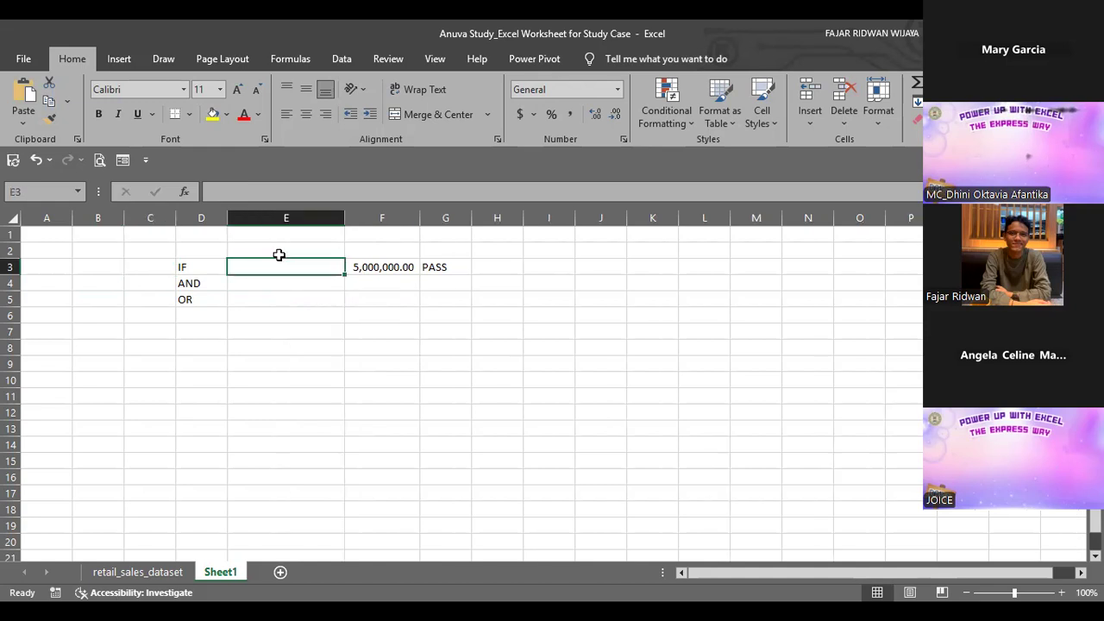
{"action": "scroll", "coordinate": [324, 288], "scroll_direction": "up", "scroll_amount": 5}
{"action": "scroll", "coordinate": [324, 288], "scroll_direction": "up", "scroll_amount": 4}
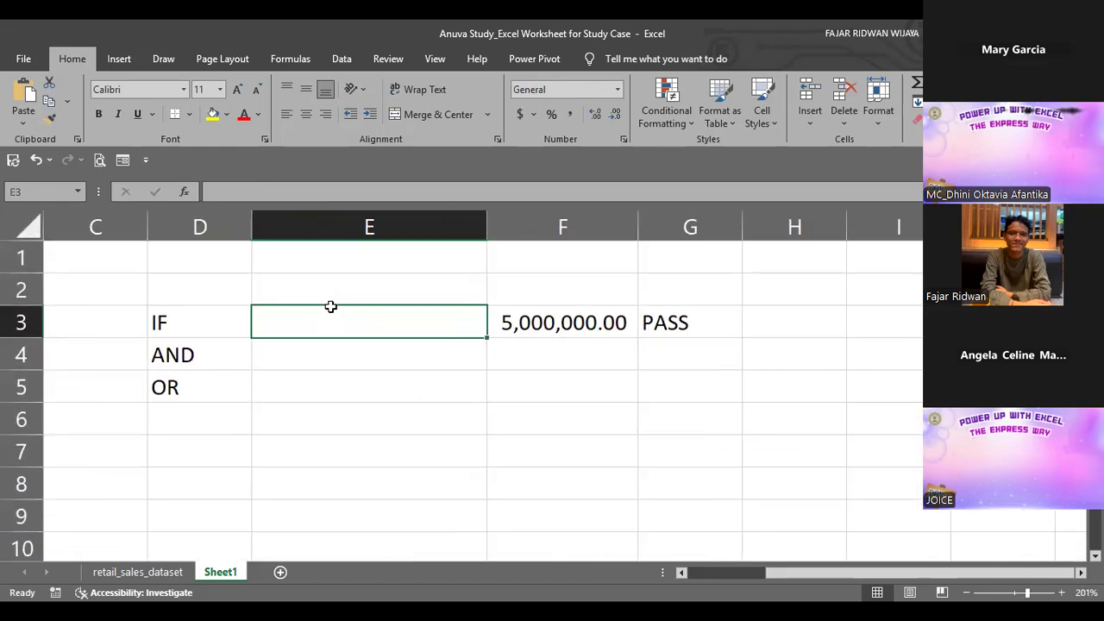
- Replace the text in cell G3 with OK and enter NOT OK in cell H3
{"action": "left_click", "coordinate": [531, 325]}
{"action": "left_click", "coordinate": [458, 342]}
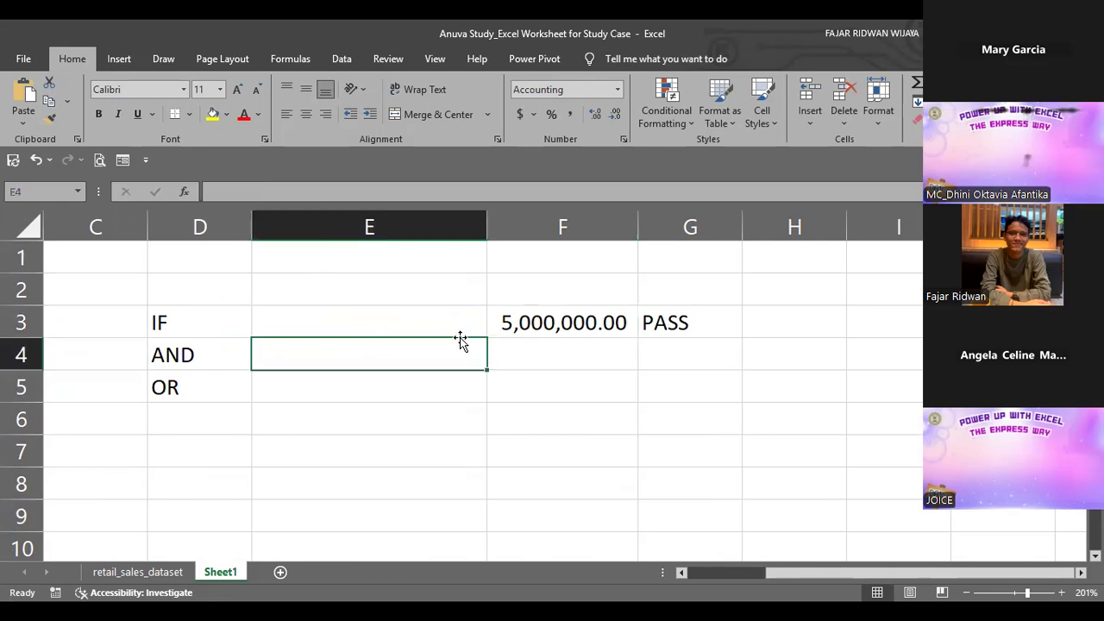
{"action": "left_click", "coordinate": [601, 327]}
{"action": "left_click", "coordinate": [666, 326]}
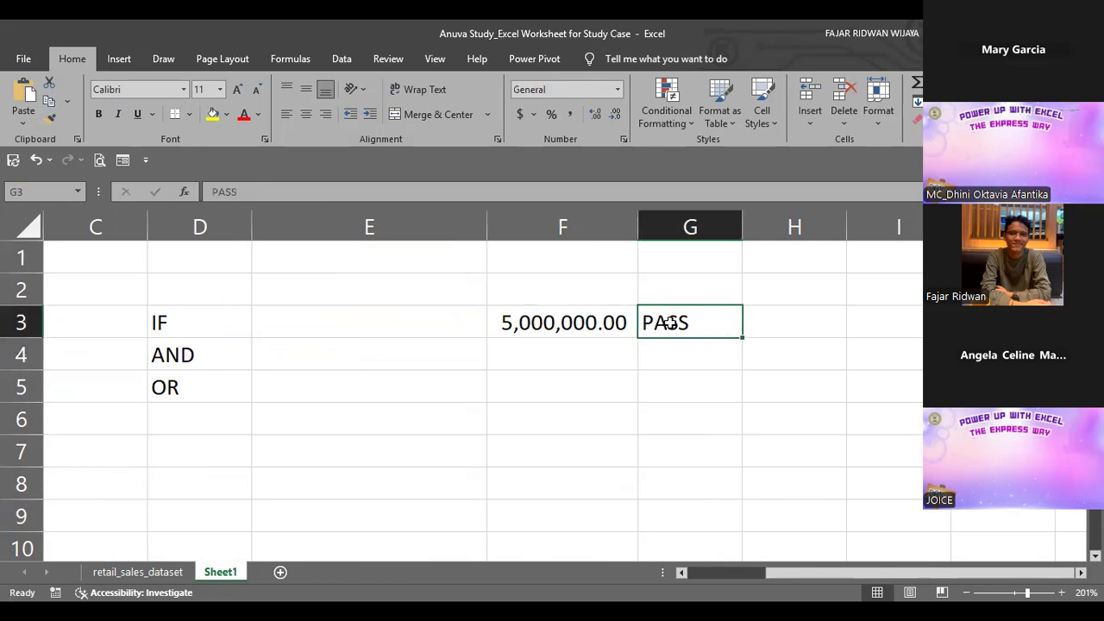
{"action": "key", "text": "Tab"}
{"action": "left_click", "coordinate": [671, 323]}
{"action": "type", "text": "OK"}
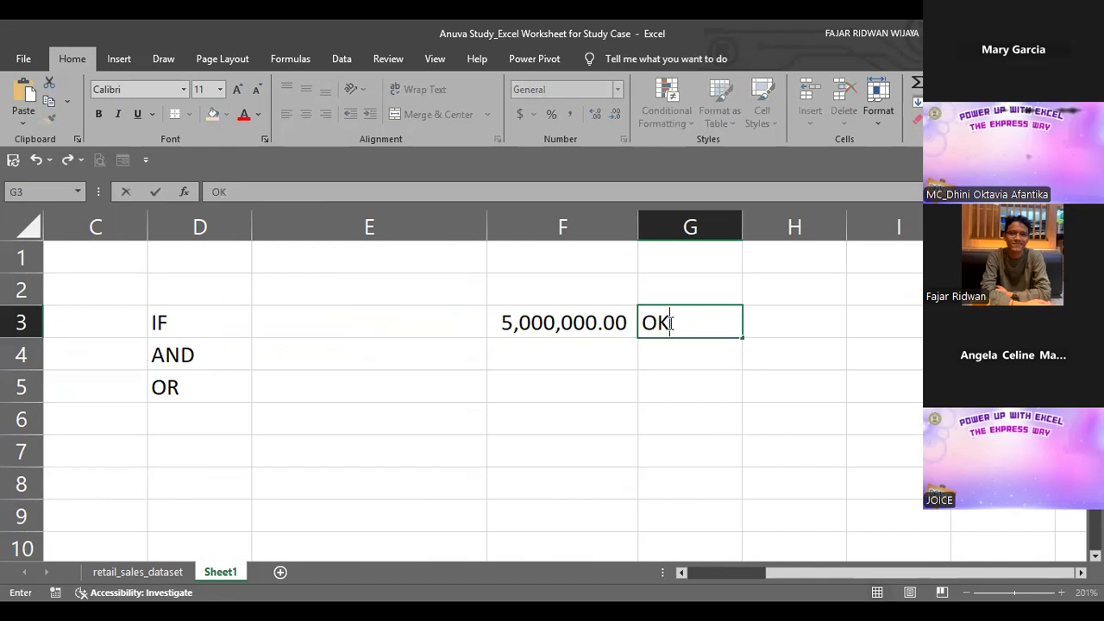
{"action": "key", "text": "Tab"}
{"action": "type", "text": "NOT "}
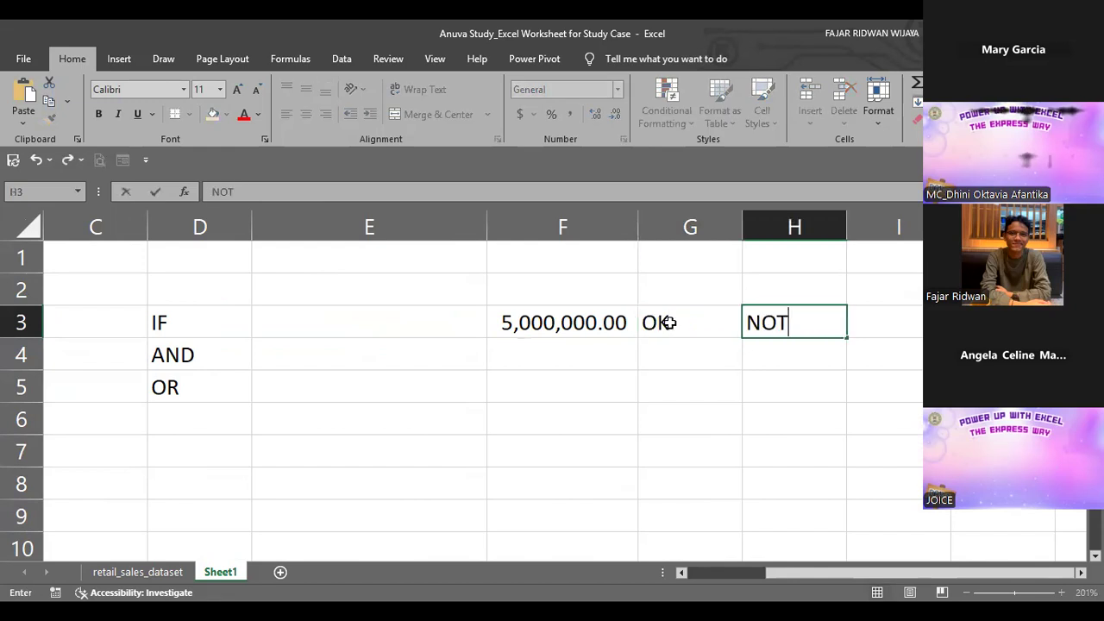
{"action": "type", "text": "OK"}
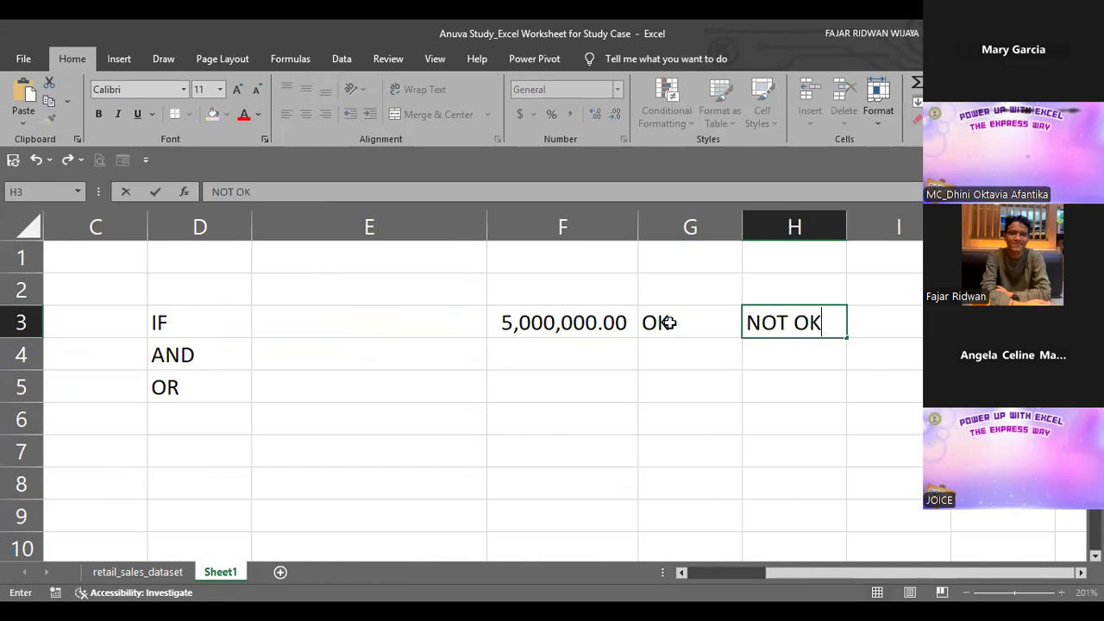
- Enter the formula =IF(F3>7500000, "GAJI UMR", "UNDERPAID") in cell E3
{"action": "left_click", "coordinate": [403, 315]}
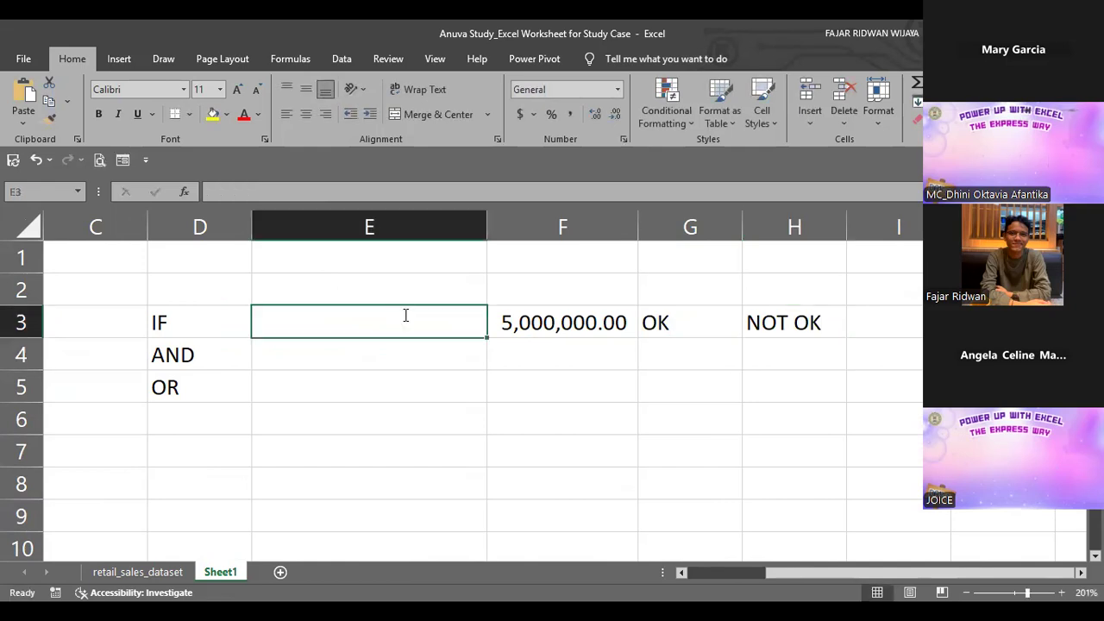
{"action": "type", "text": "=I"}
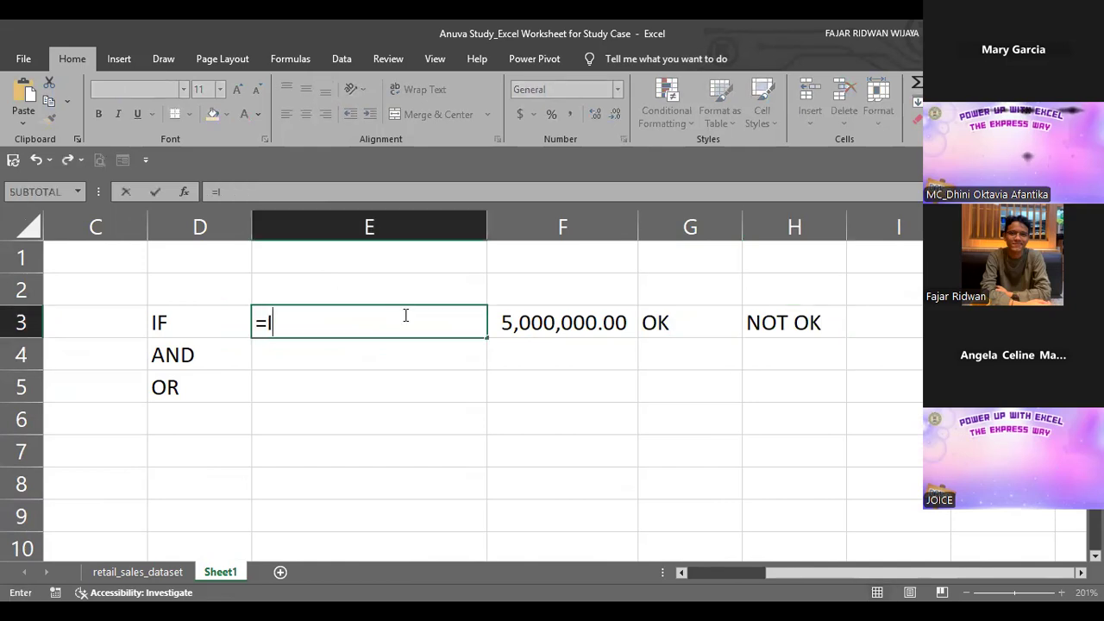
{"action": "type", "text": "F("}
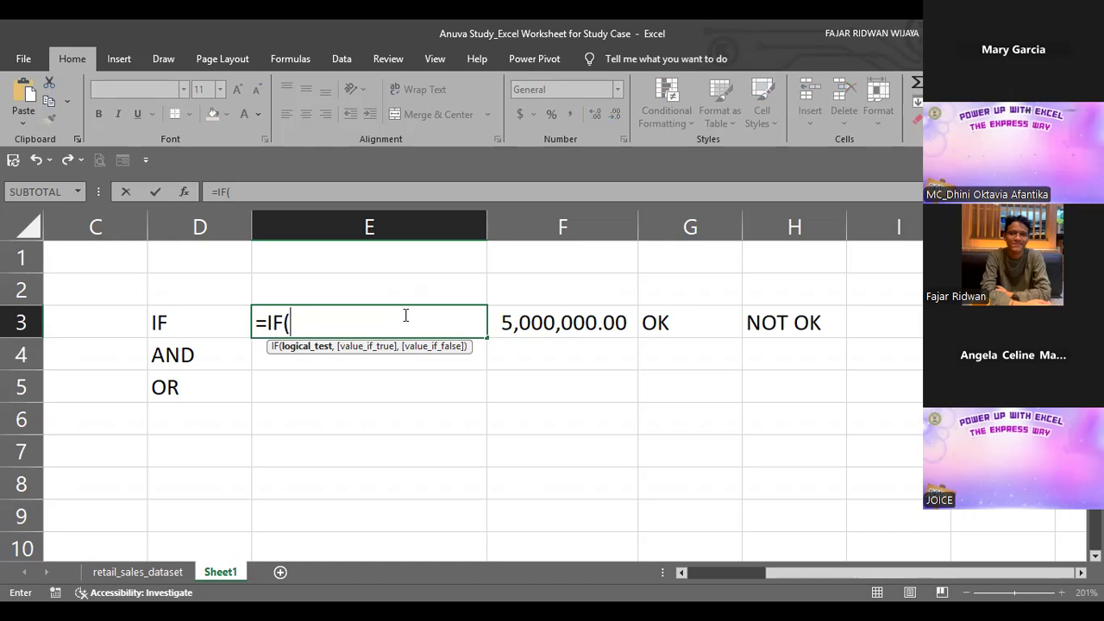
{"action": "type", "text": "F3, "}
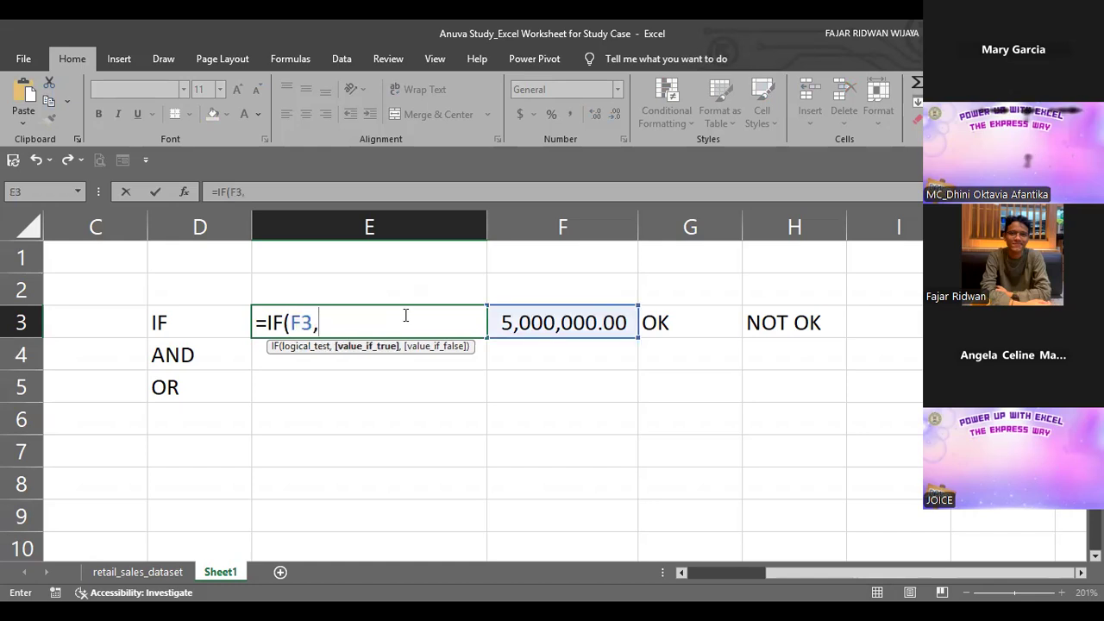
{"action": "type", "text": "\""}
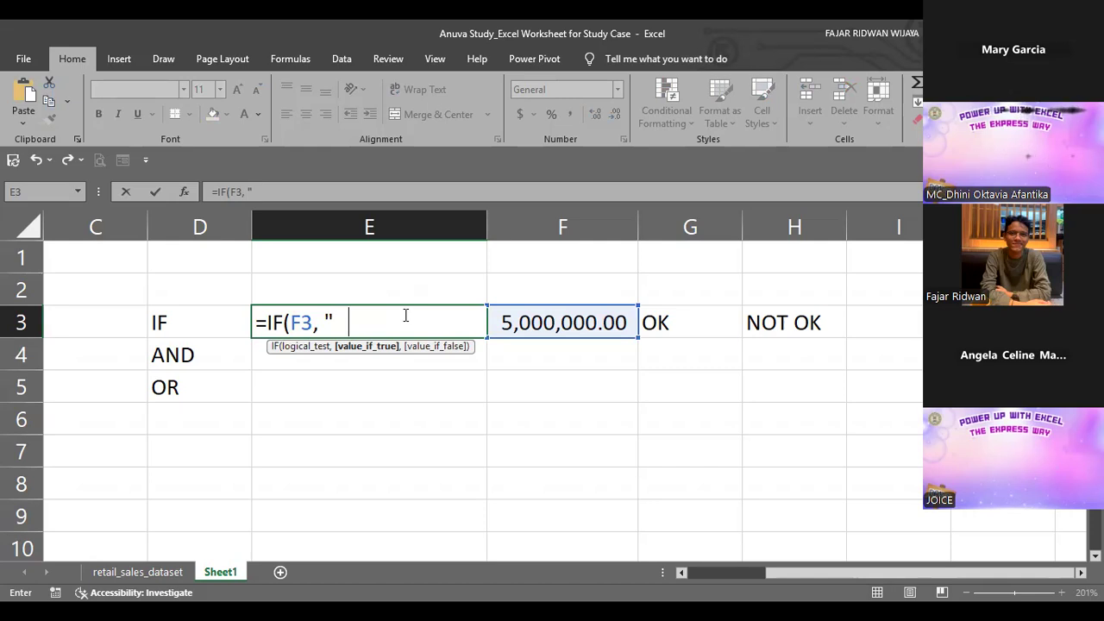
{"action": "type", "text": "   GAJI UMR\","}
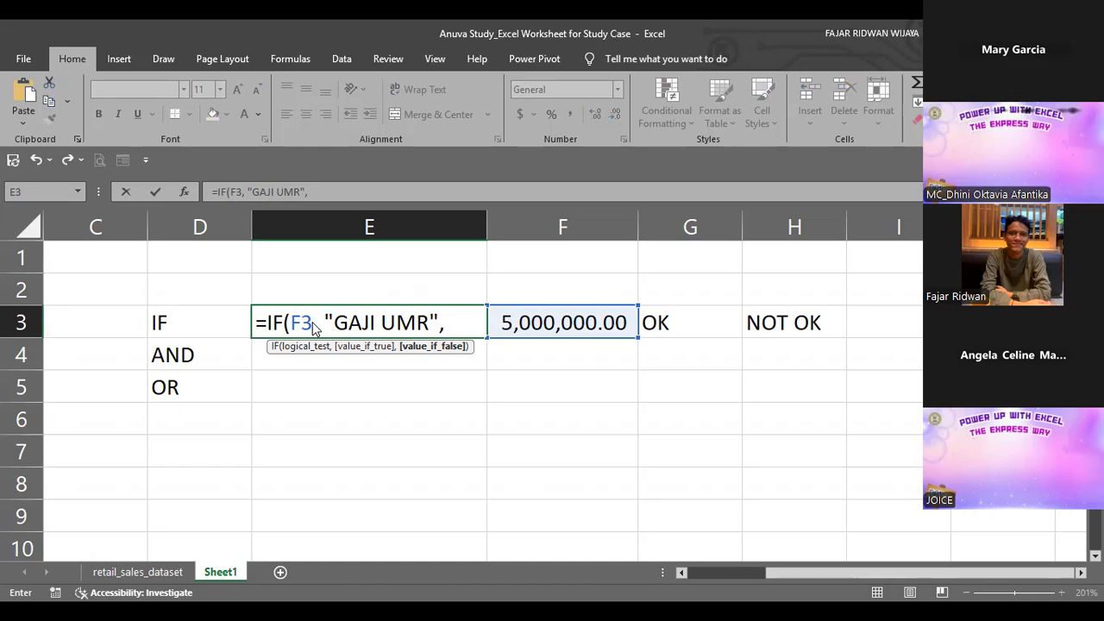
{"action": "type", "text": ">7"}
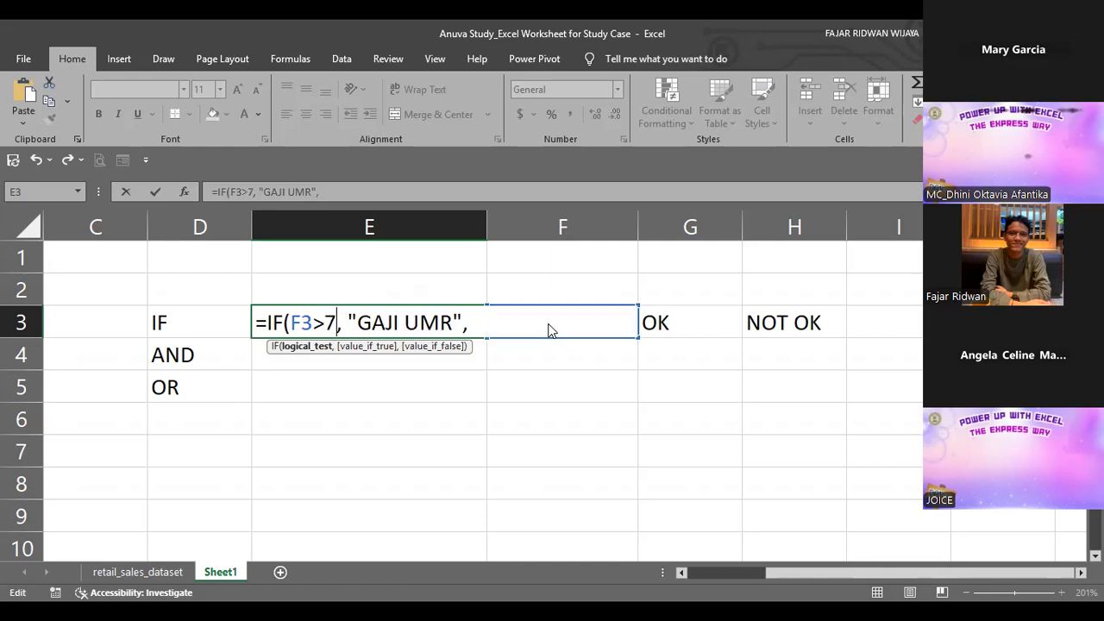
{"action": "type", "text": "500000"}
{"action": "left_click", "coordinate": [548, 330]}
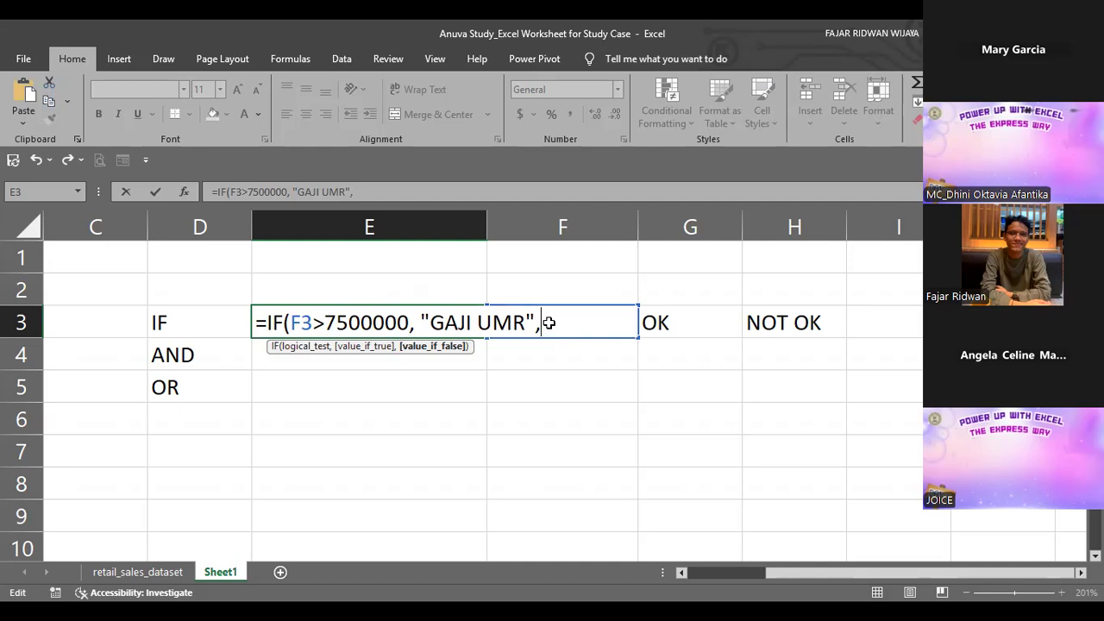
{"action": "type", "text": "\"UNDERPAID\")"}
{"action": "key", "text": "ctrl+Return"}
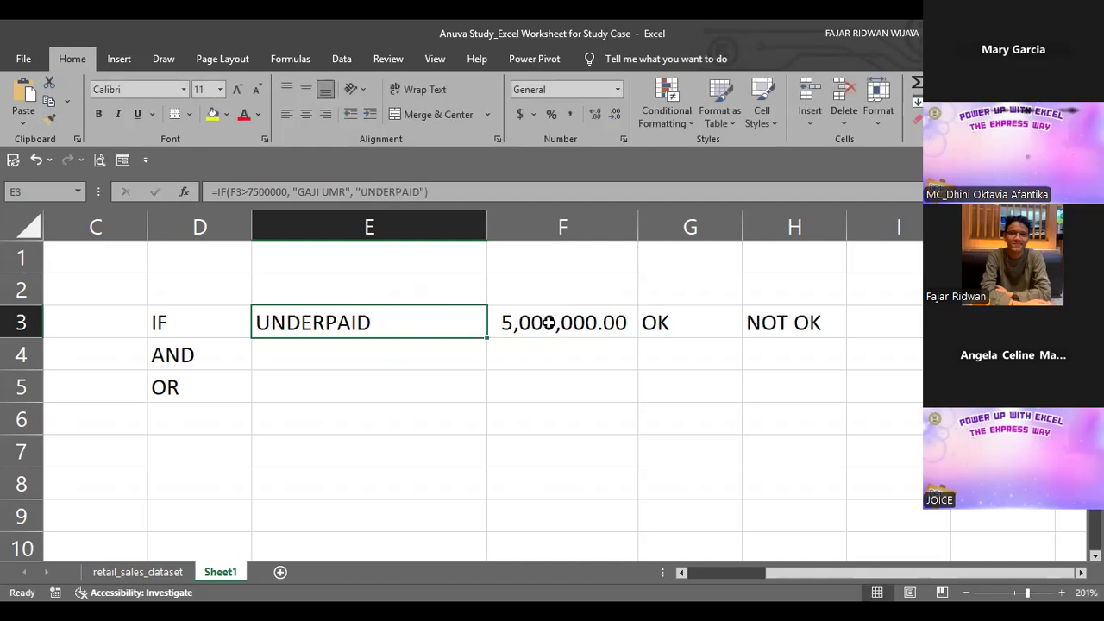
- Review the logical test and the two outcomes in the IF formula of cell E3
{"action": "double_click", "coordinate": [294, 331]}
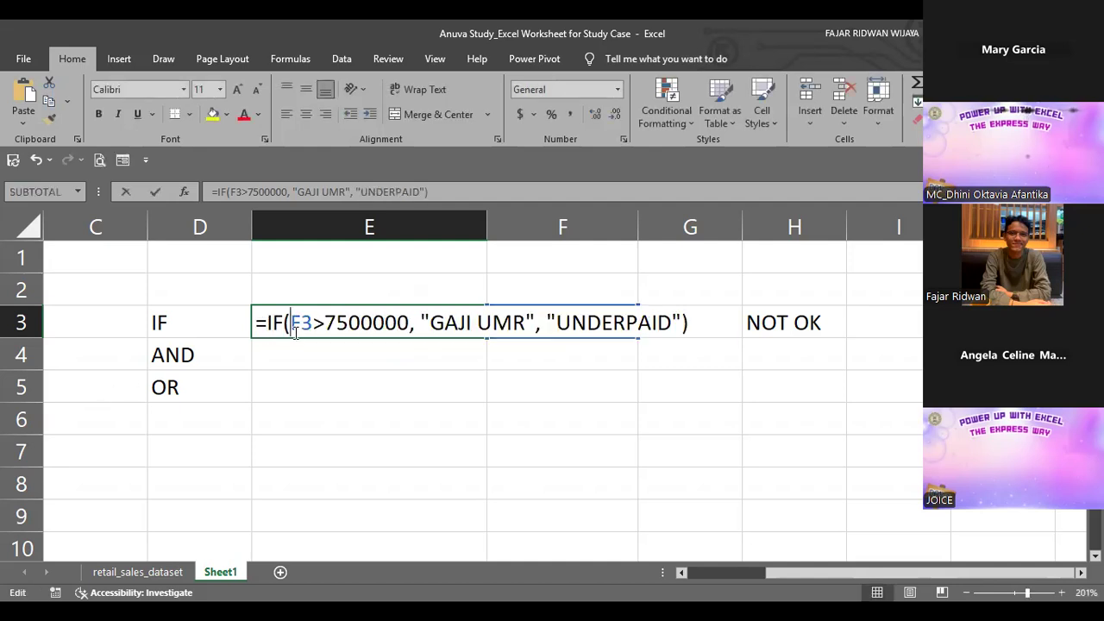
{"action": "left_click", "coordinate": [360, 332]}
{"action": "key", "text": "Return"}
{"action": "left_click", "coordinate": [454, 320]}
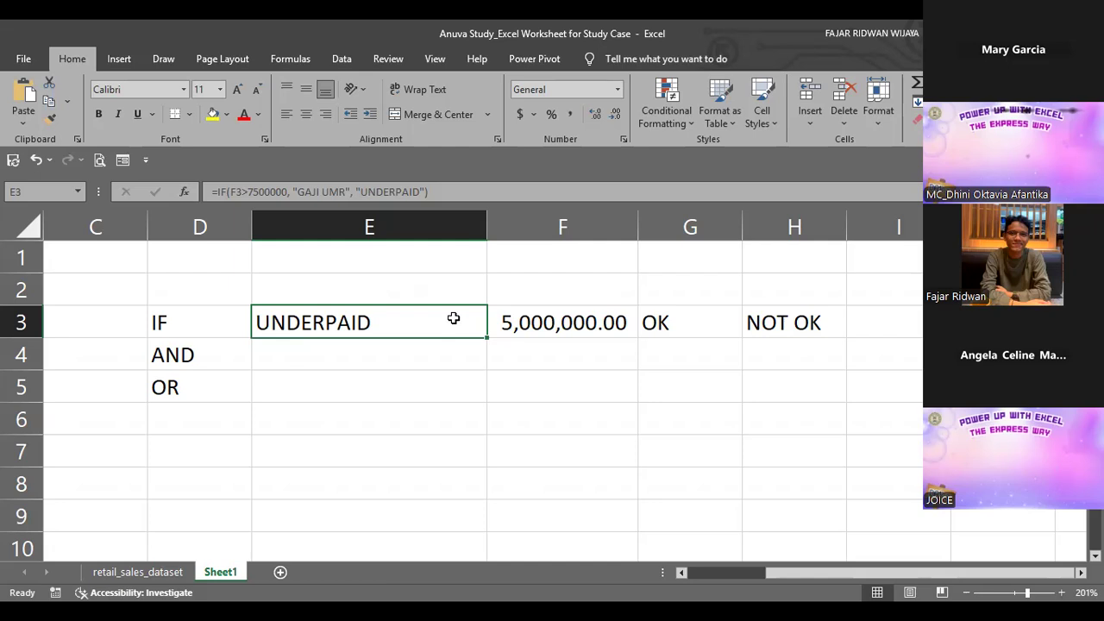
- Set the amount in cell F3 to 7500000 and inspect the threshold in E3's IF formula
{"action": "left_click", "coordinate": [550, 331]}
{"action": "type", "text": "7500000"}
{"action": "key", "text": "Return"}
{"action": "key", "text": "Up"}
{"action": "key", "text": "Left"}
{"action": "key", "text": "F2"}
{"action": "key", "text": "ctrl+shift+Left"}
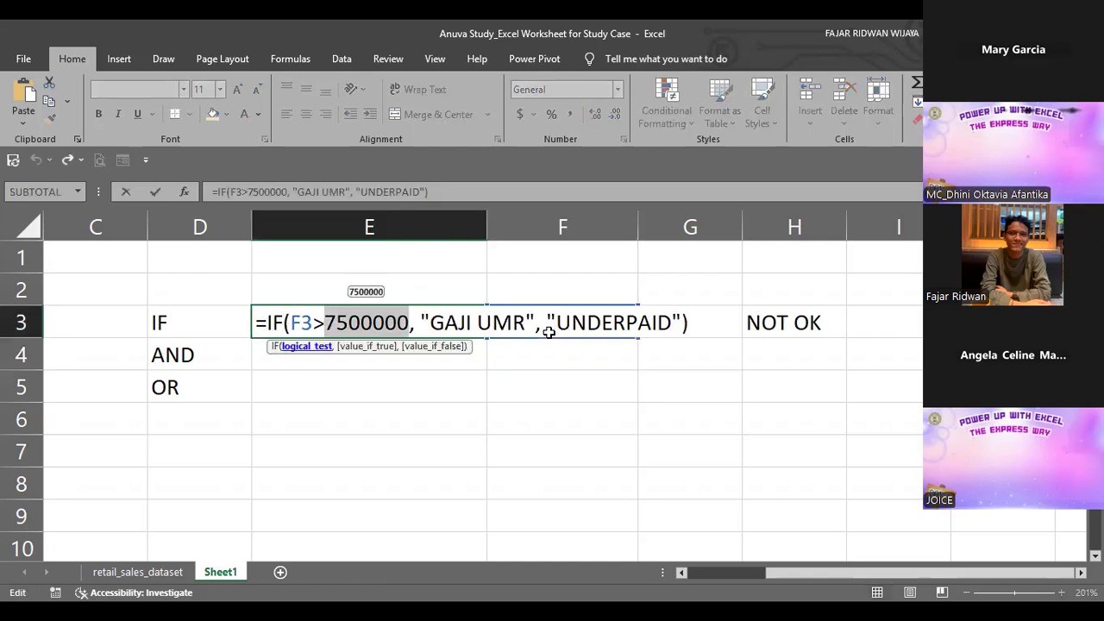
{"action": "key", "text": "Escape"}
{"action": "key", "text": "Right"}
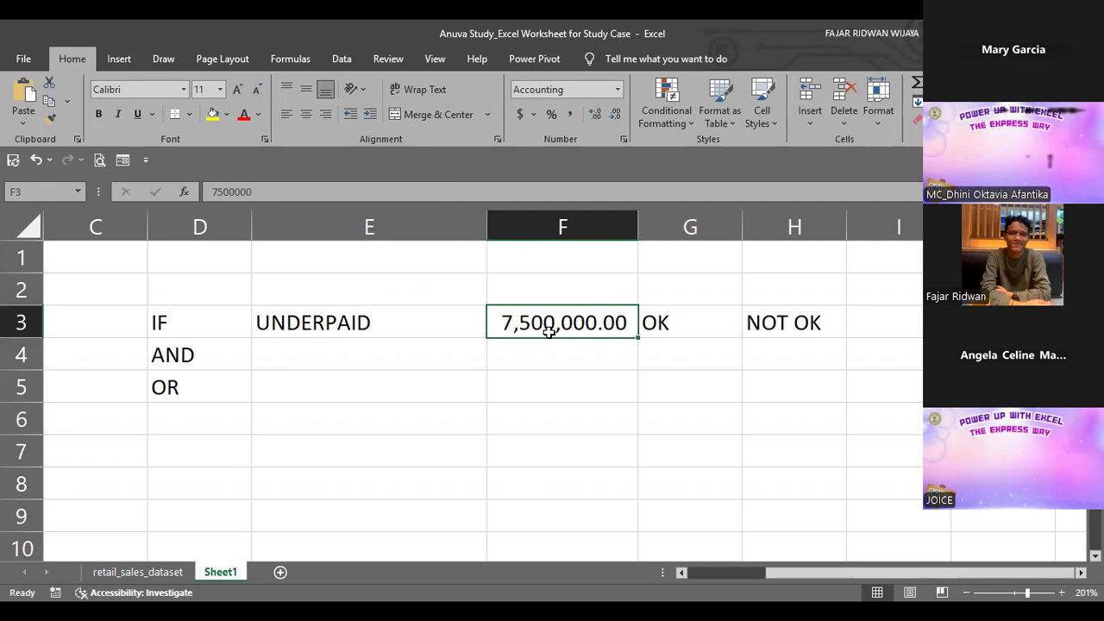
- Change the comparison in E3's IF formula to greater than or equal, so the test reads F3>=7500000
{"action": "double_click", "coordinate": [398, 308]}
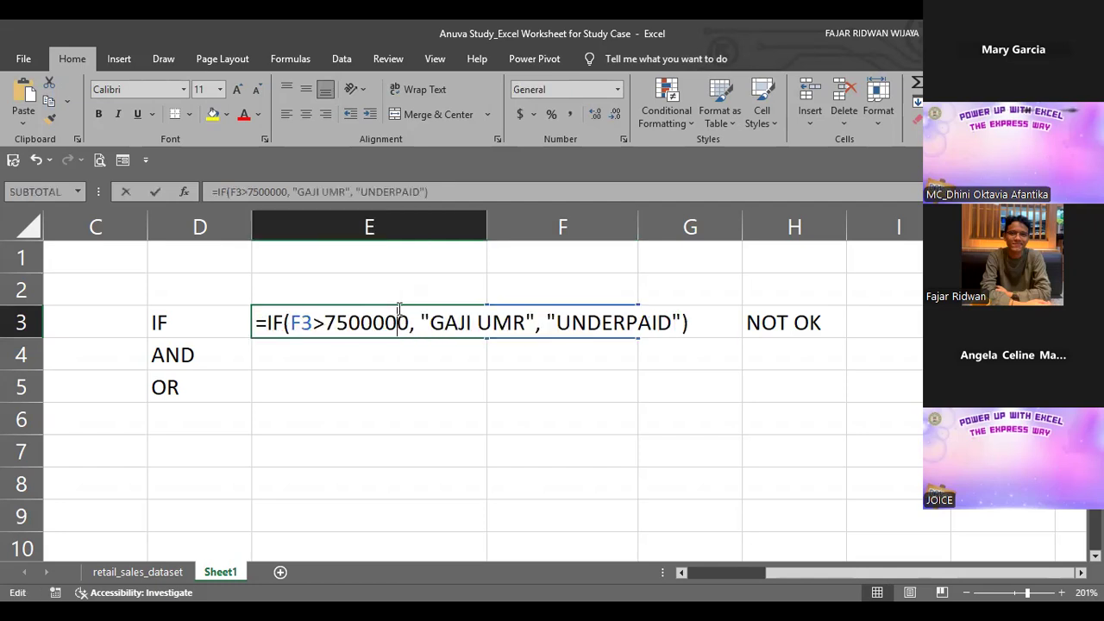
{"action": "left_click", "coordinate": [336, 323]}
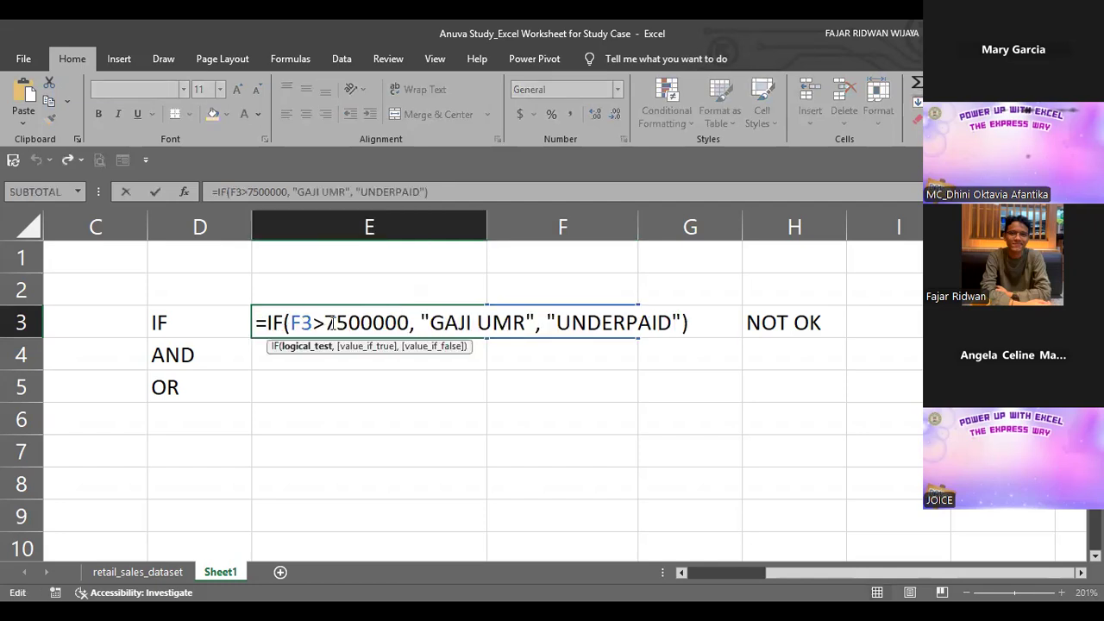
{"action": "key", "text": "Left"}
{"action": "type", "text": "="}
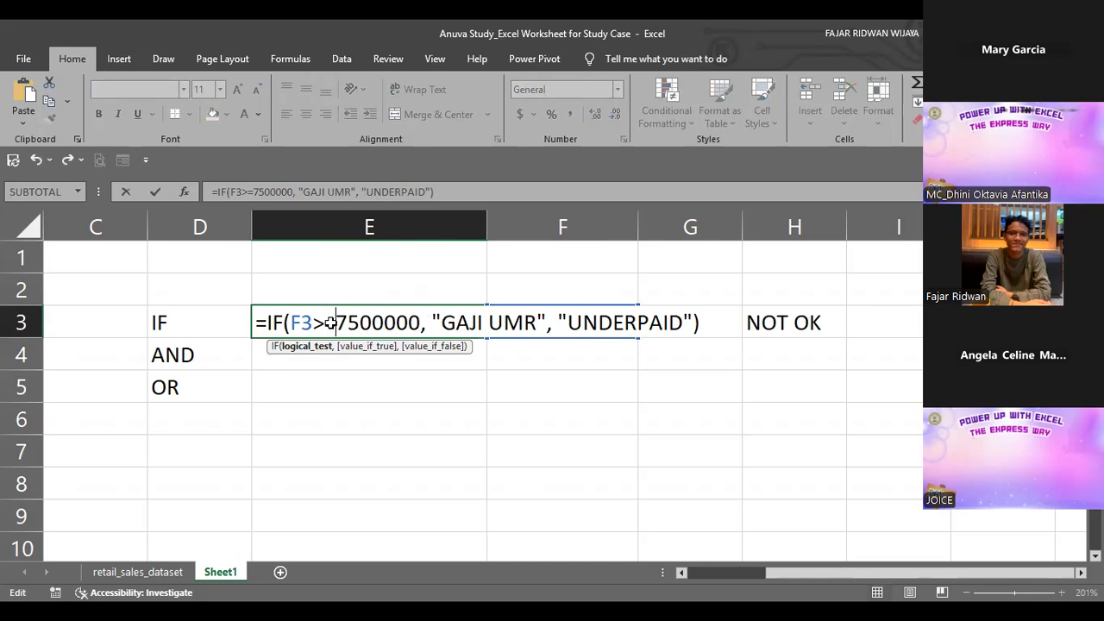
{"action": "key", "text": "ctrl+Return"}
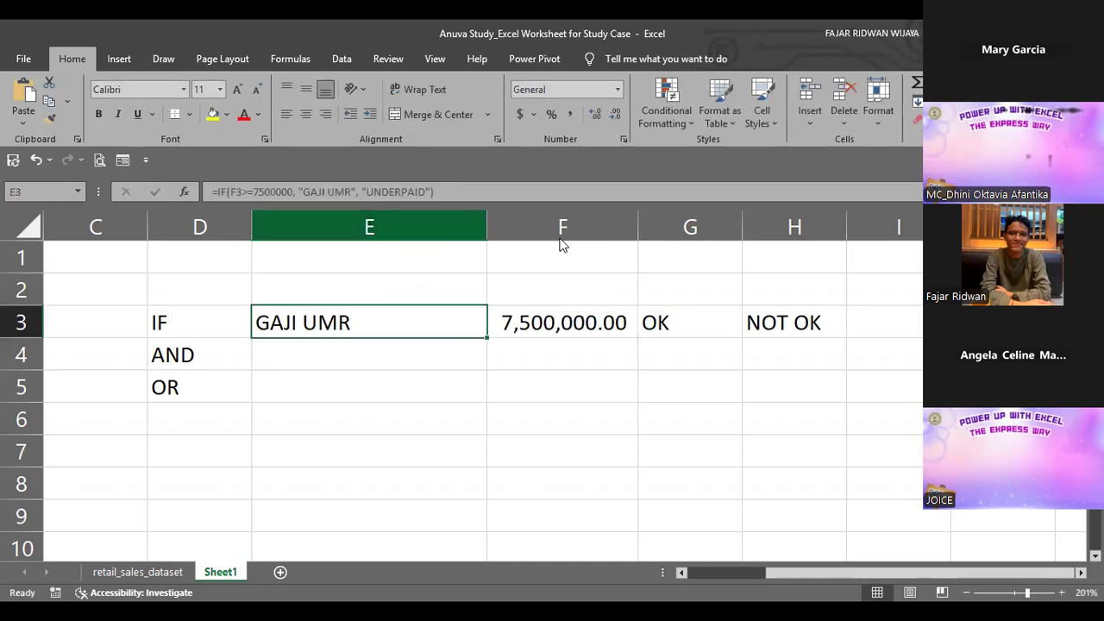
{"action": "key", "text": "alt+Tab"}
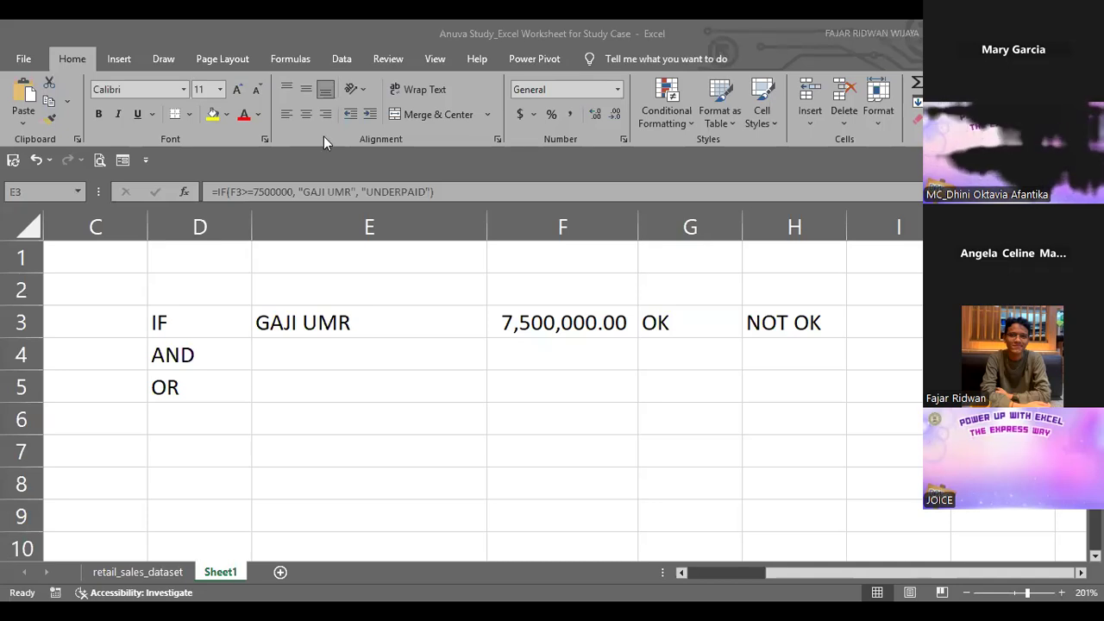
{"action": "left_click", "coordinate": [332, 365]}
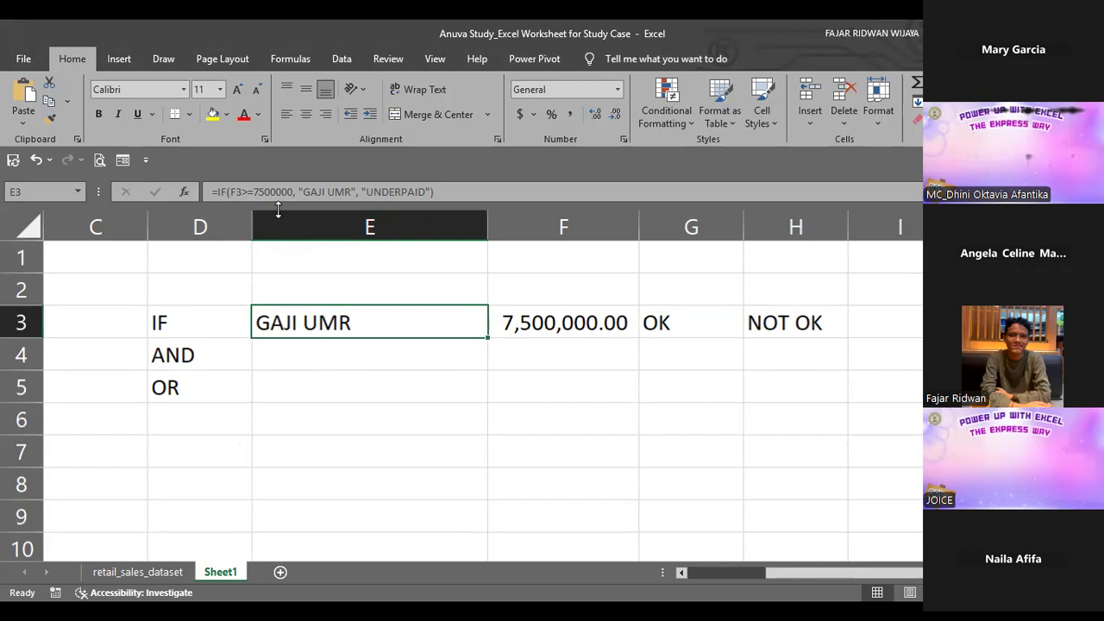
{"action": "key", "text": "alt+Tab"}
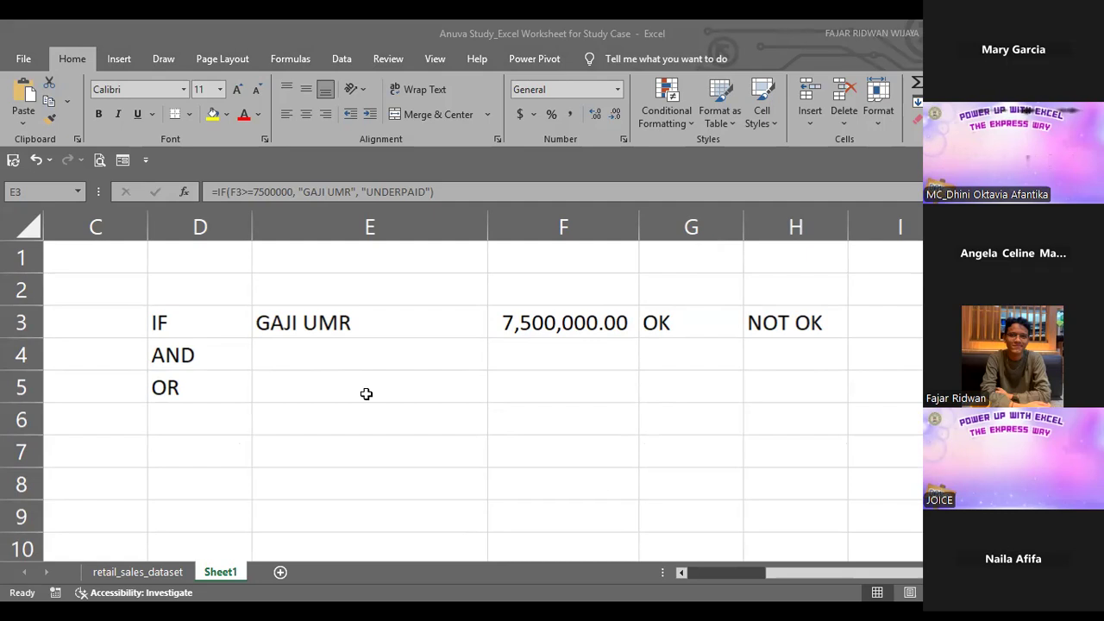
{"action": "left_click", "coordinate": [371, 360]}
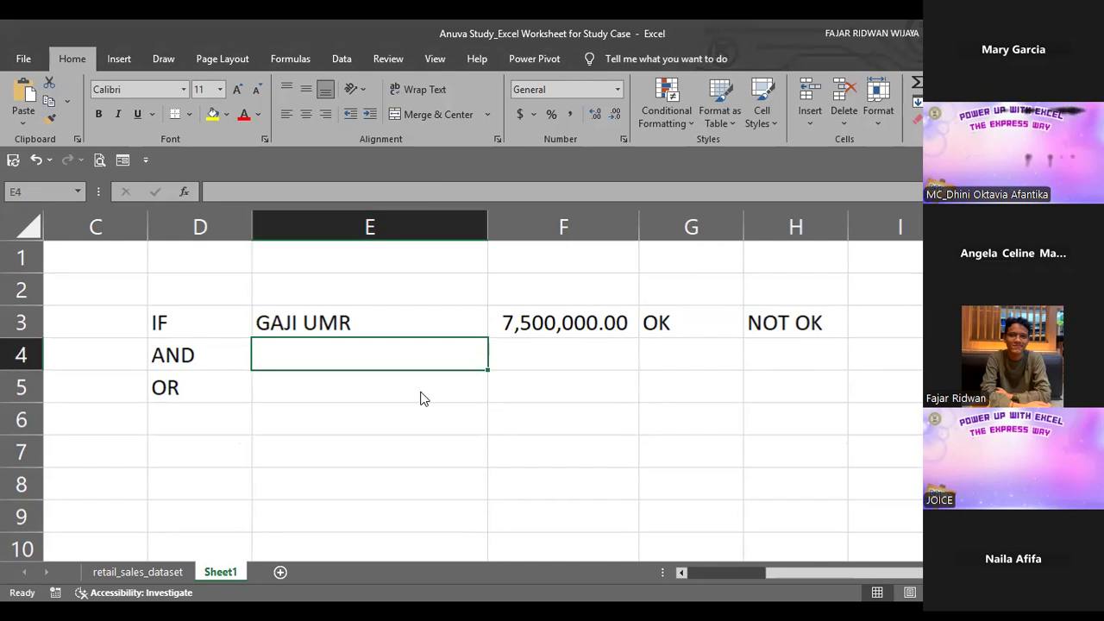
{"action": "key", "text": "alt+Tab"}
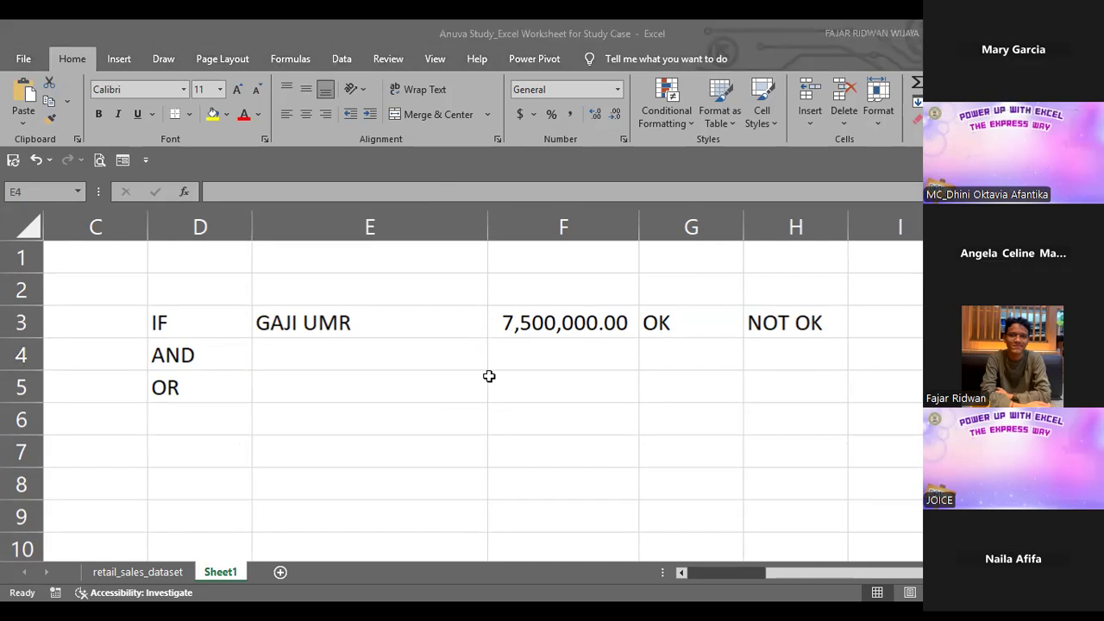
{"action": "key", "text": "alt+Tab"}
{"action": "left_click", "coordinate": [435, 326]}
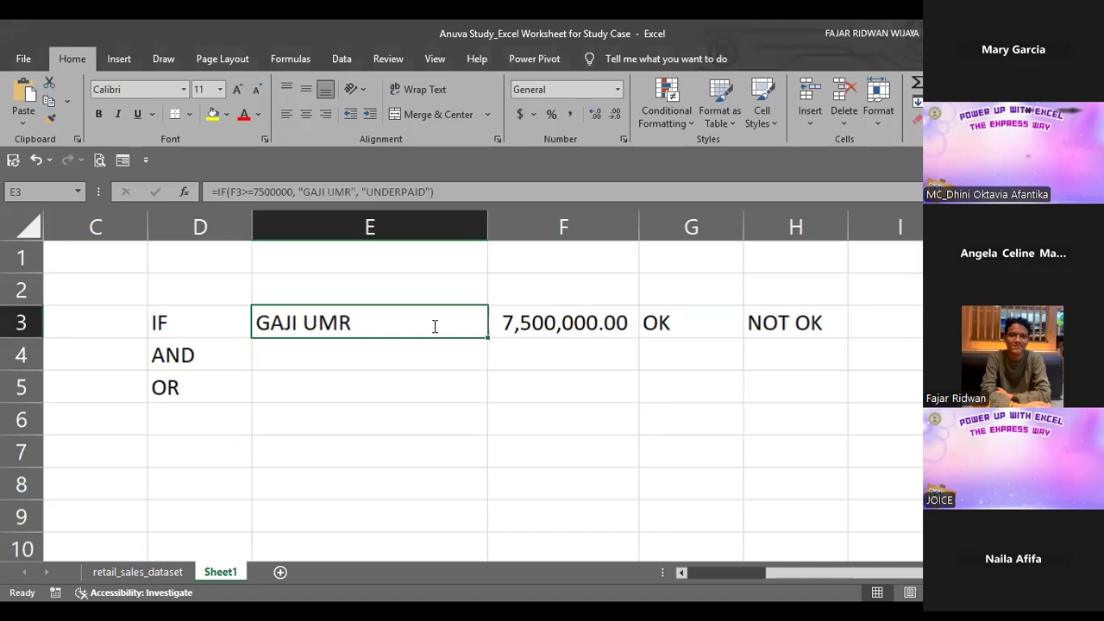
{"action": "double_click", "coordinate": [435, 326]}
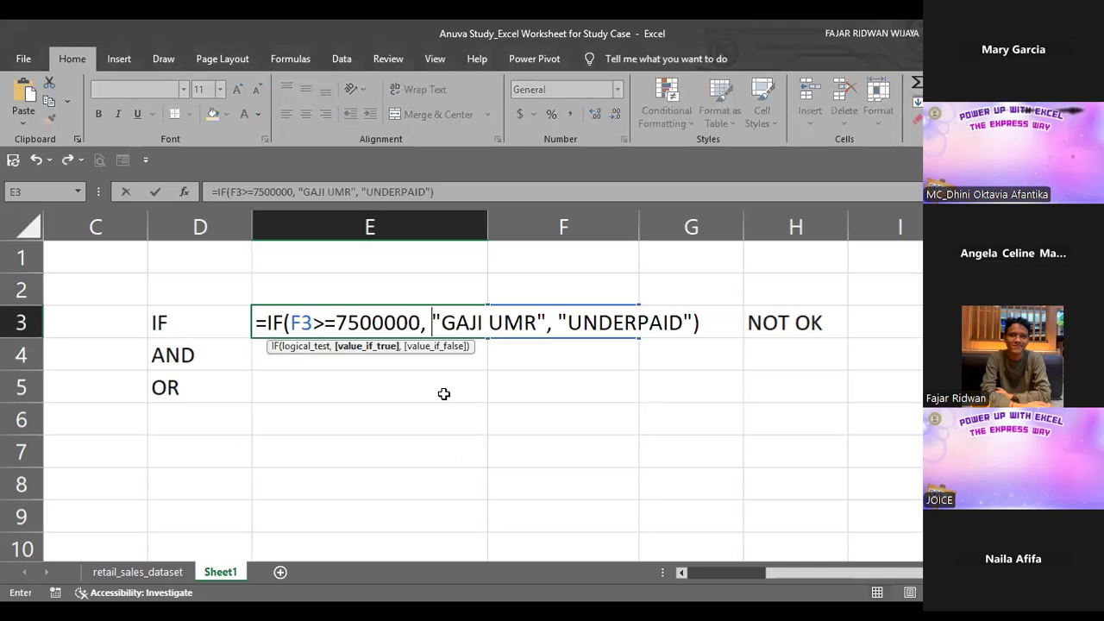
{"action": "key", "text": "Escape"}
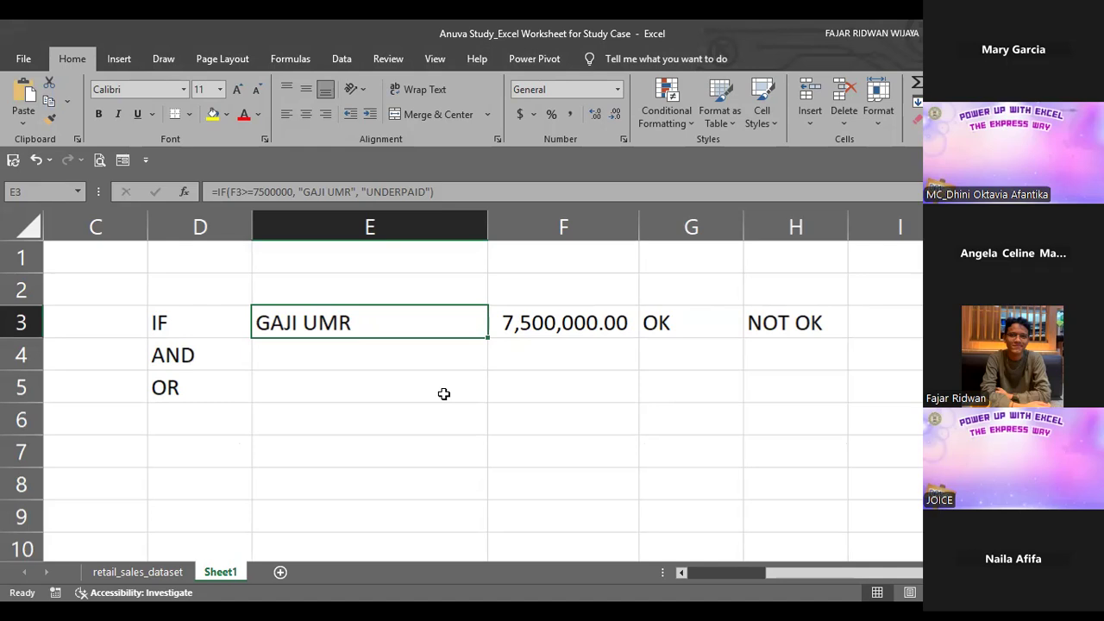
- Enter the heading KONDISI in cell F2, above the salary amount
{"action": "left_click", "coordinate": [540, 289]}
{"action": "type", "text": "KONDI"}
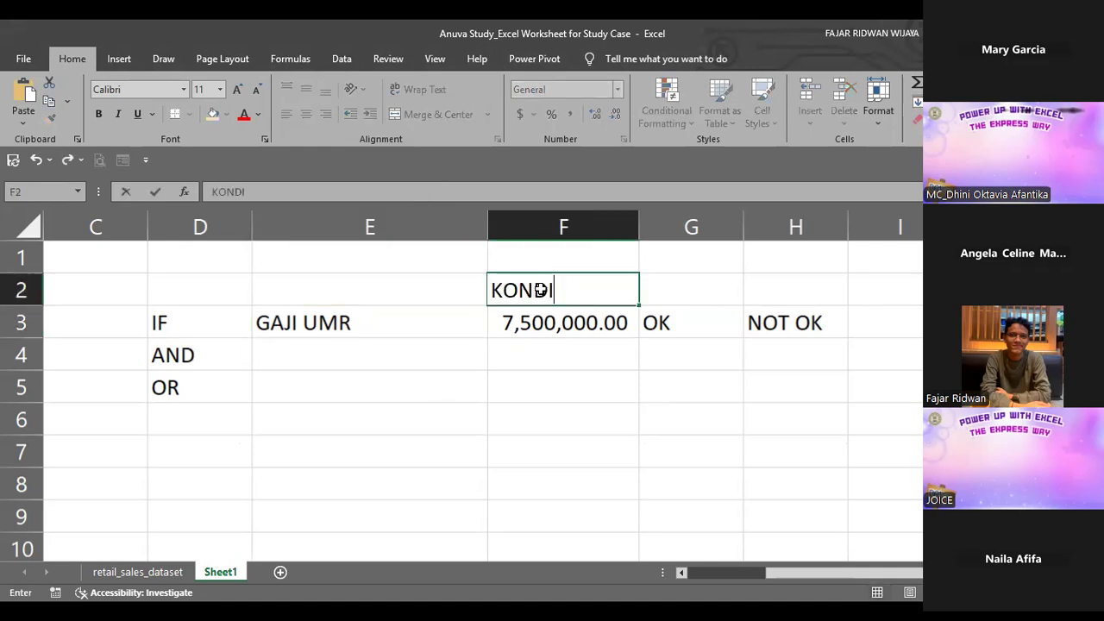
{"action": "type", "text": "SI"}
{"action": "key", "text": "Return"}
{"action": "key", "text": "Left"}
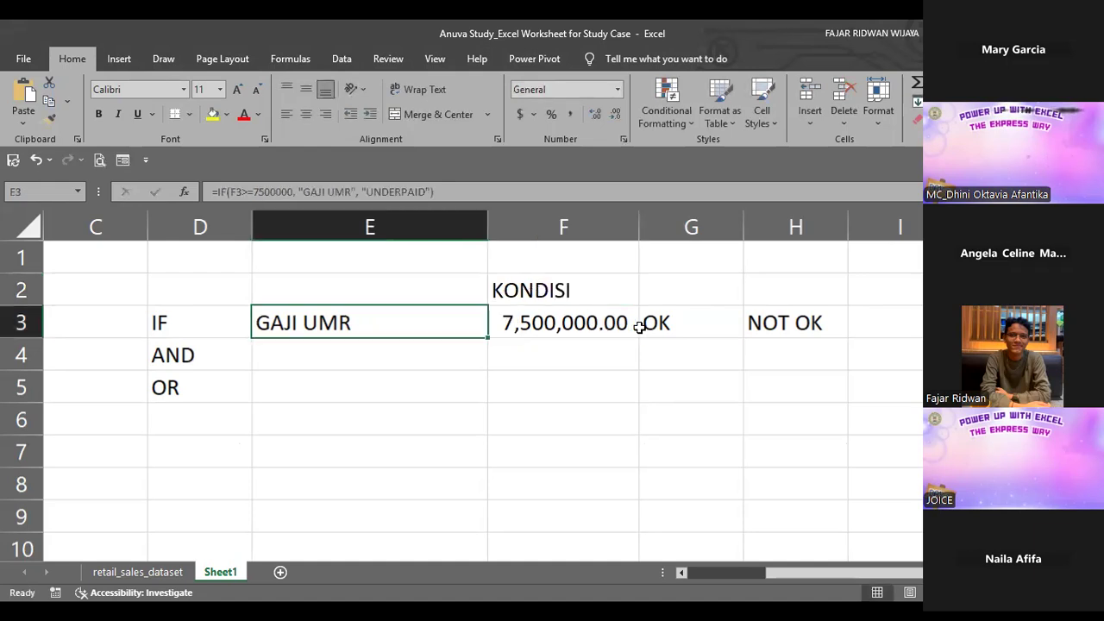
- Replace the sample outcome labels, entering UMR in cell G3 and UNDERPAID in cell H3
{"action": "left_click", "coordinate": [664, 325]}
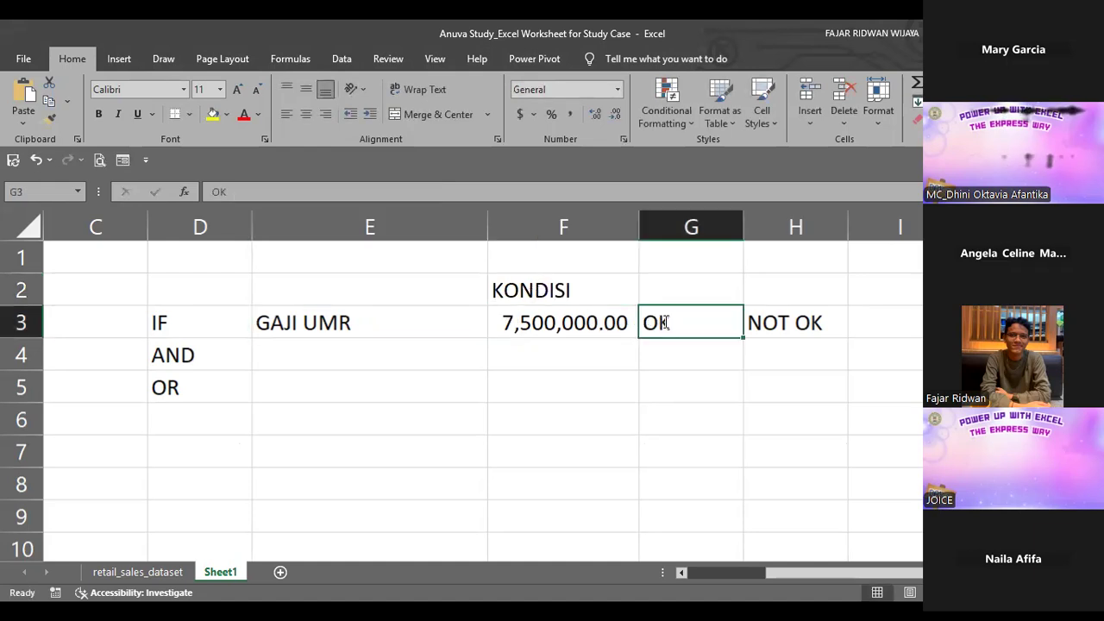
{"action": "type", "text": "UMR"}
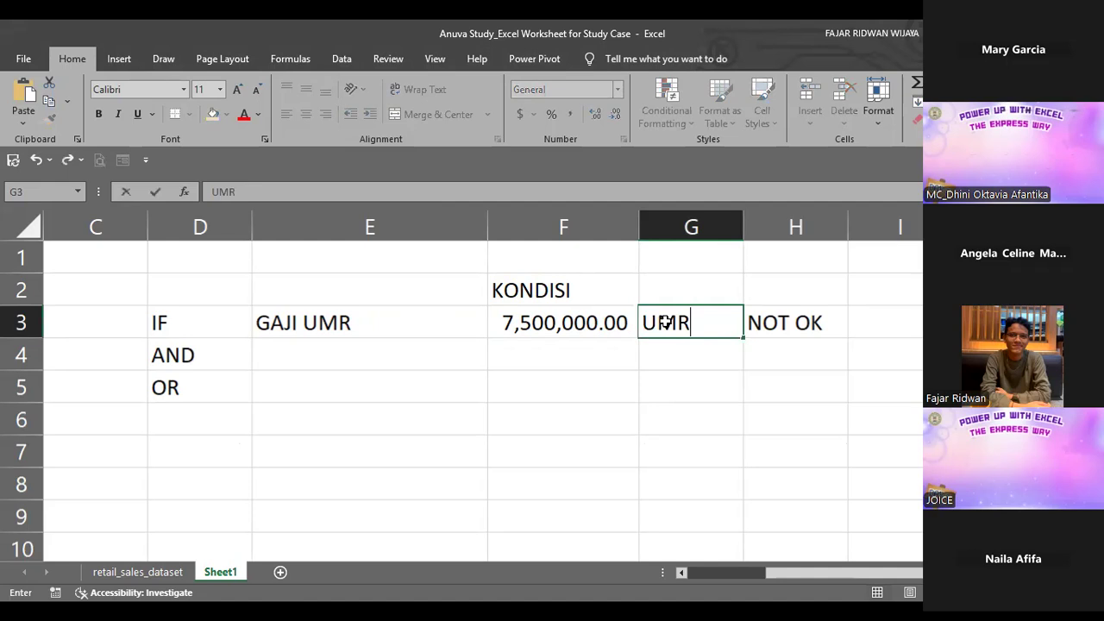
{"action": "key", "text": "Tab"}
{"action": "type", "text": "UND"}
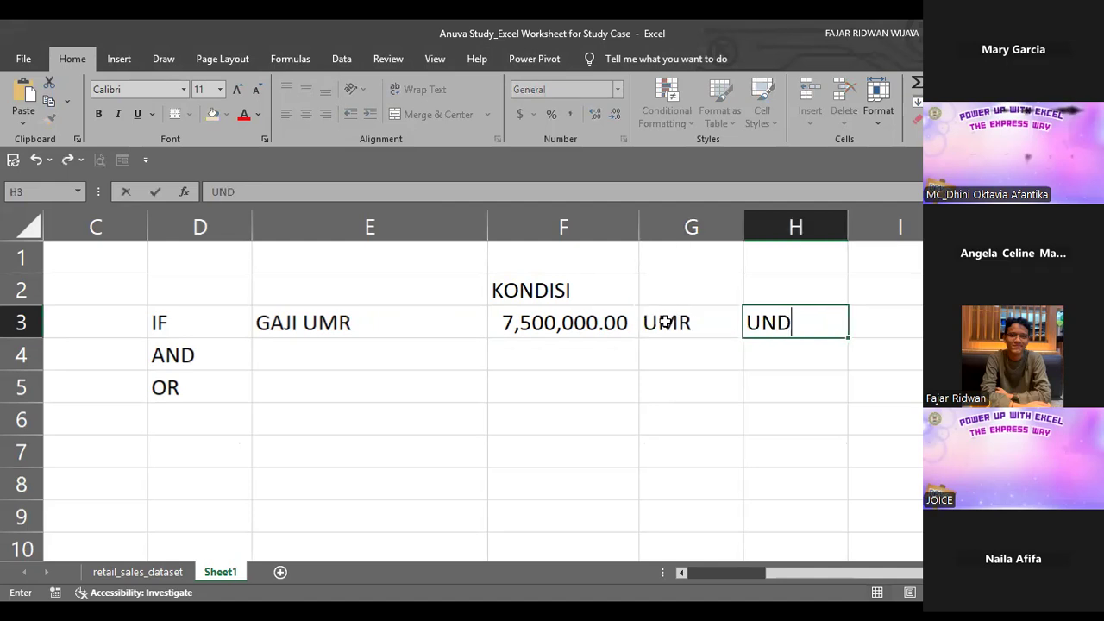
{"action": "type", "text": "ERPAID"}
{"action": "key", "text": "Up"}
{"action": "key", "text": "Left"}
{"action": "key", "text": "Down"}
{"action": "key", "text": "Left"}
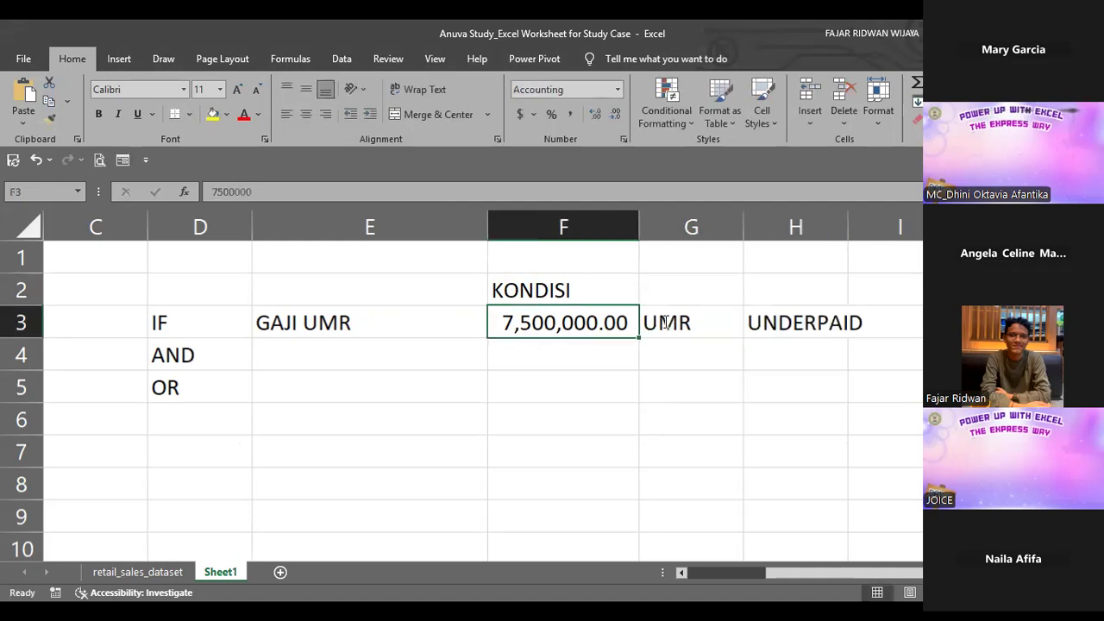
- Replace the formula in cell E3 with =IF(F3>6500000,"UMR","UNDERPAID")
{"action": "key", "text": "Left"}
{"action": "type", "text": "="}
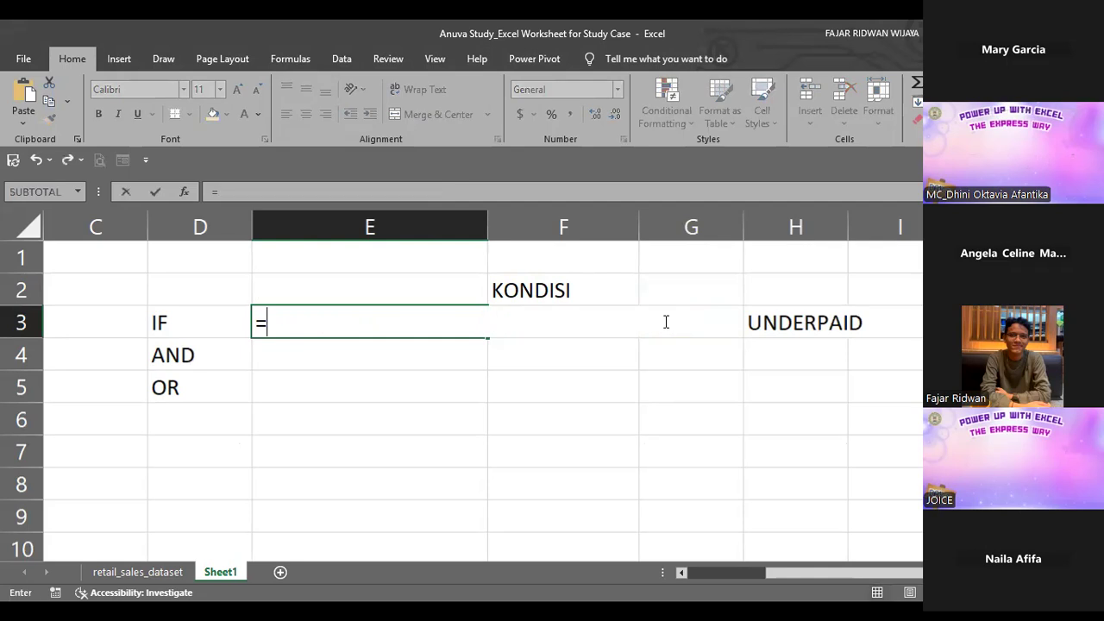
{"action": "type", "text": "IF("}
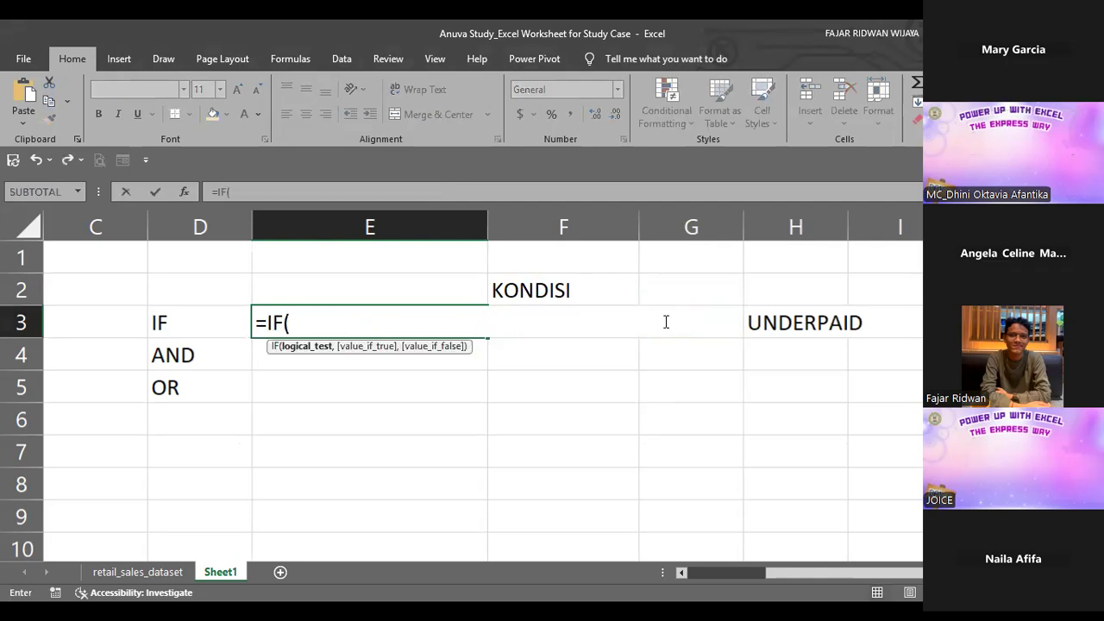
{"action": "left_click", "coordinate": [585, 331]}
{"action": "type", "text": ","}
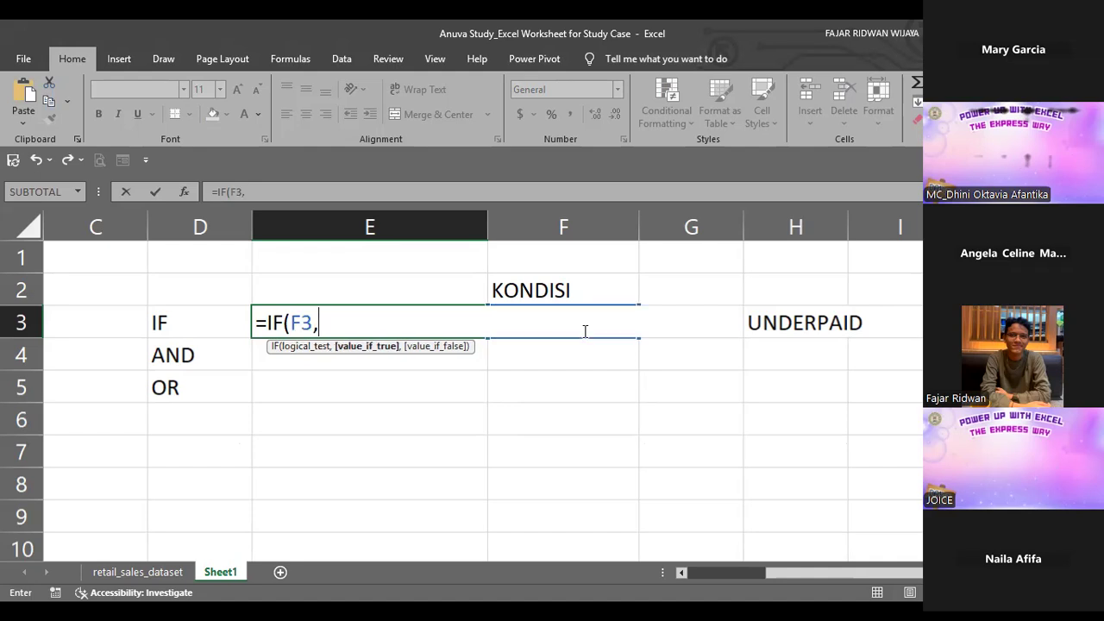
{"action": "key", "text": "BackSpace"}
{"action": "type", "text": ">6500000,\""}
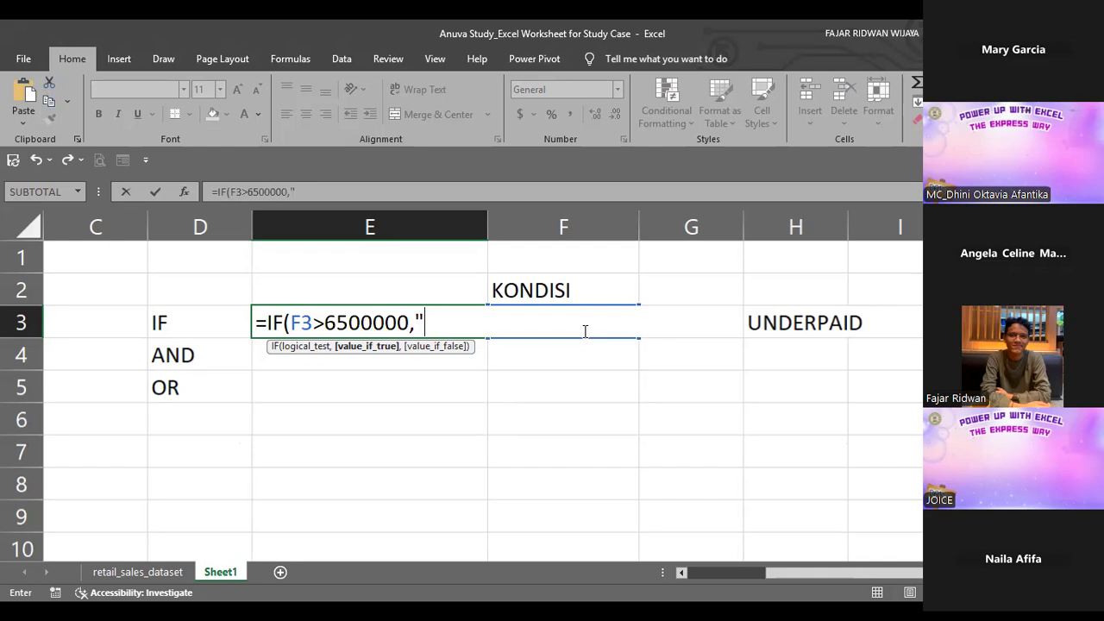
{"action": "type", "text": "UMR\",\""}
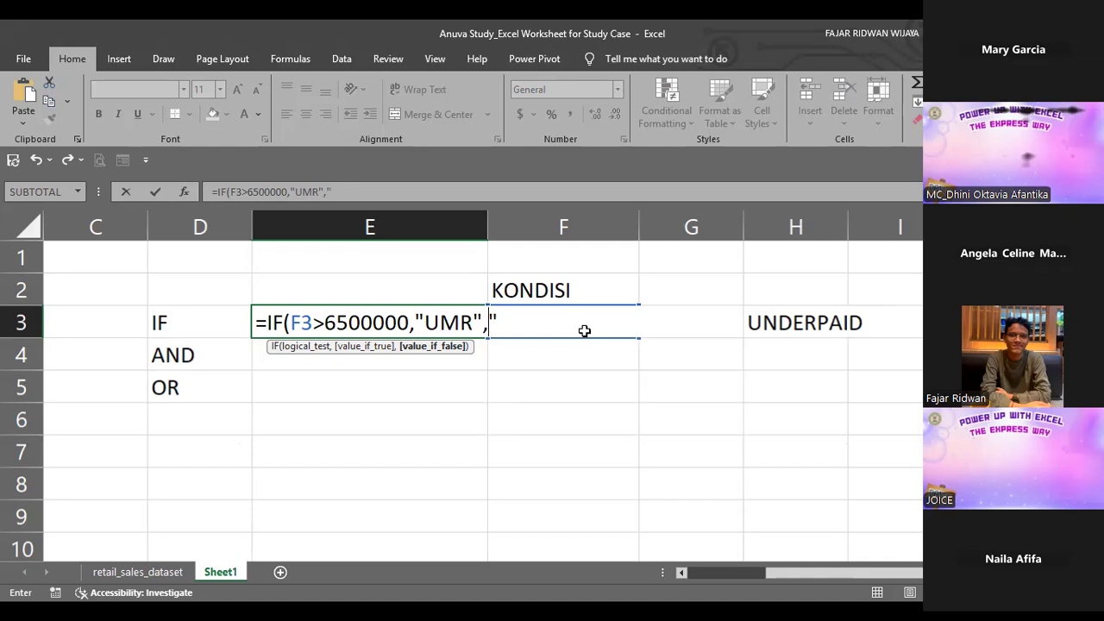
{"action": "type", "text": "UNDERPAID\")"}
{"action": "key", "text": "ctrl+Return"}
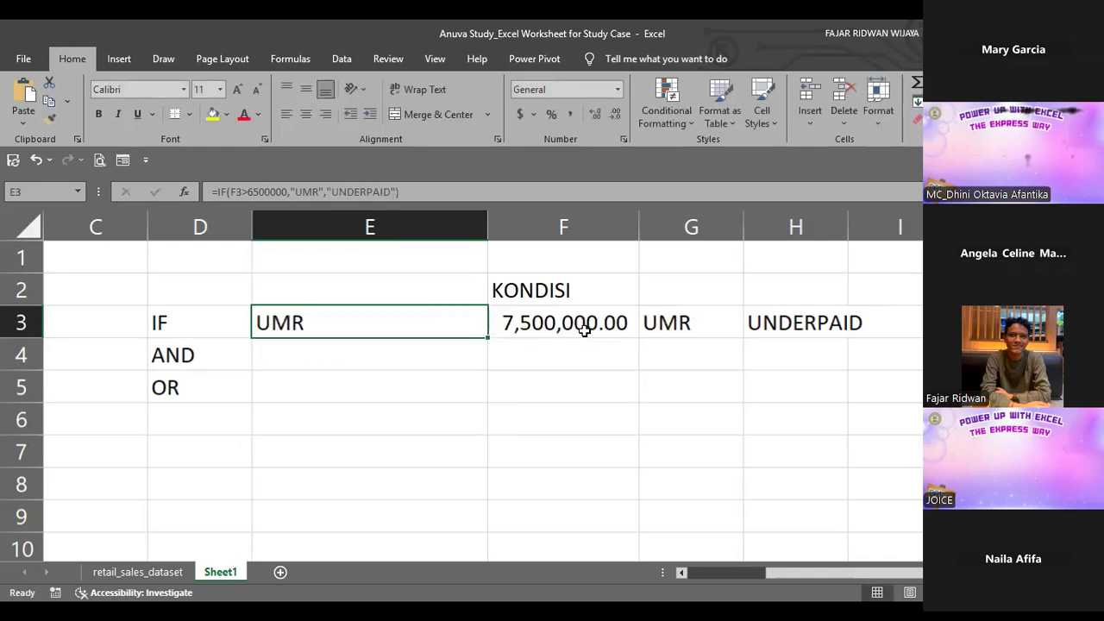
- Set the amount in cell F3 to 6500000 to test the IF formula at its threshold
{"action": "left_click", "coordinate": [585, 328]}
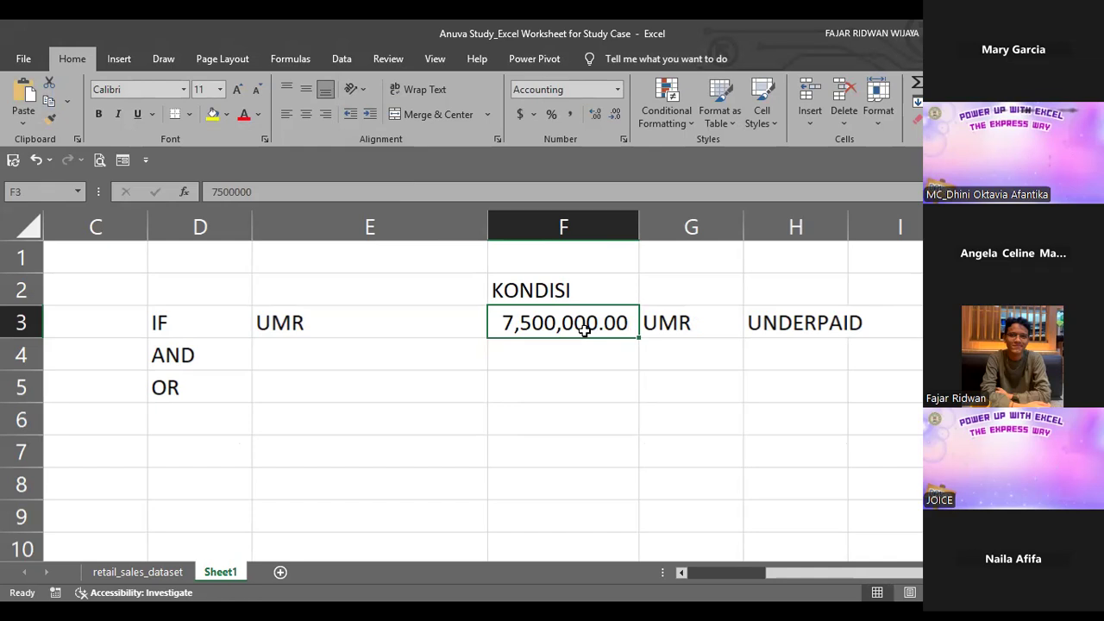
{"action": "type", "text": "650"}
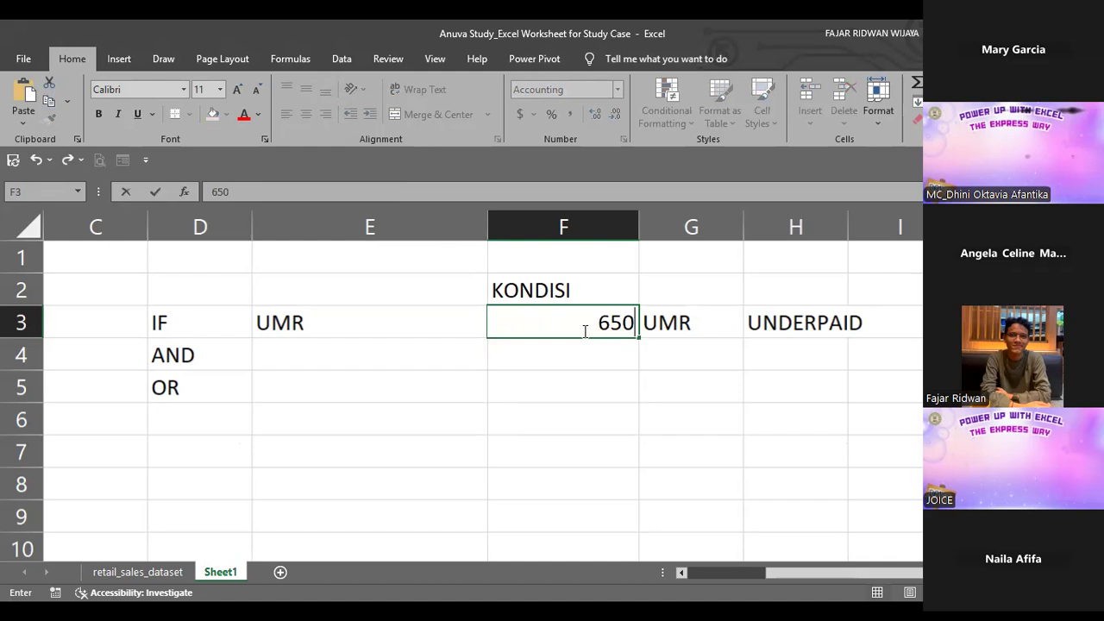
{"action": "type", "text": "00000"}
{"action": "key", "text": "ctrl+Return"}
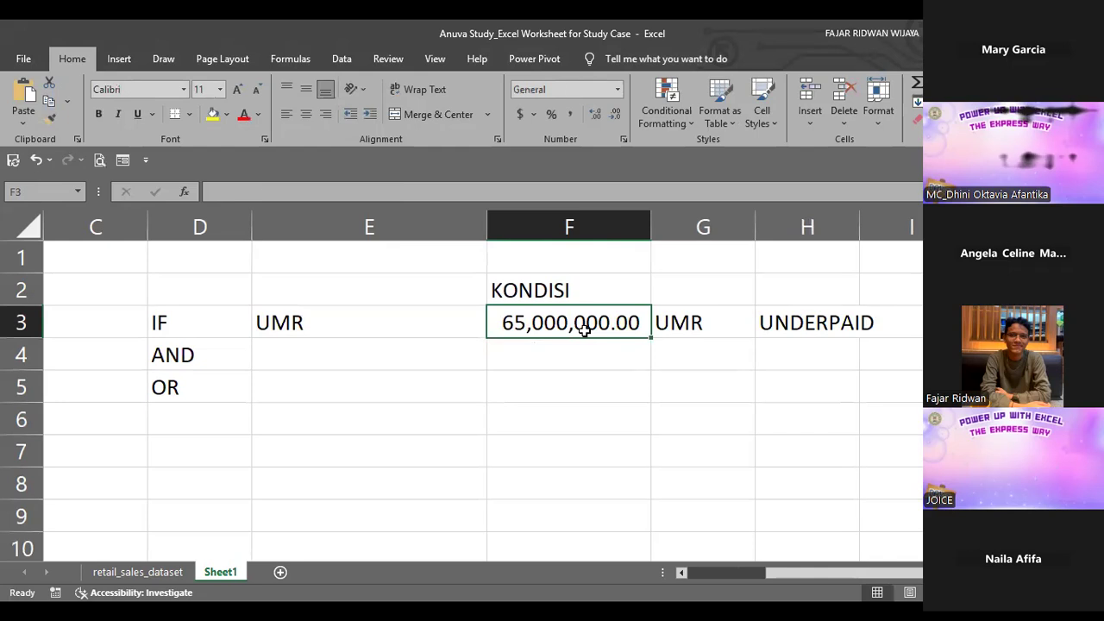
{"action": "double_click", "coordinate": [585, 332]}
{"action": "key", "text": "BackSpace"}
{"action": "key", "text": "Return"}
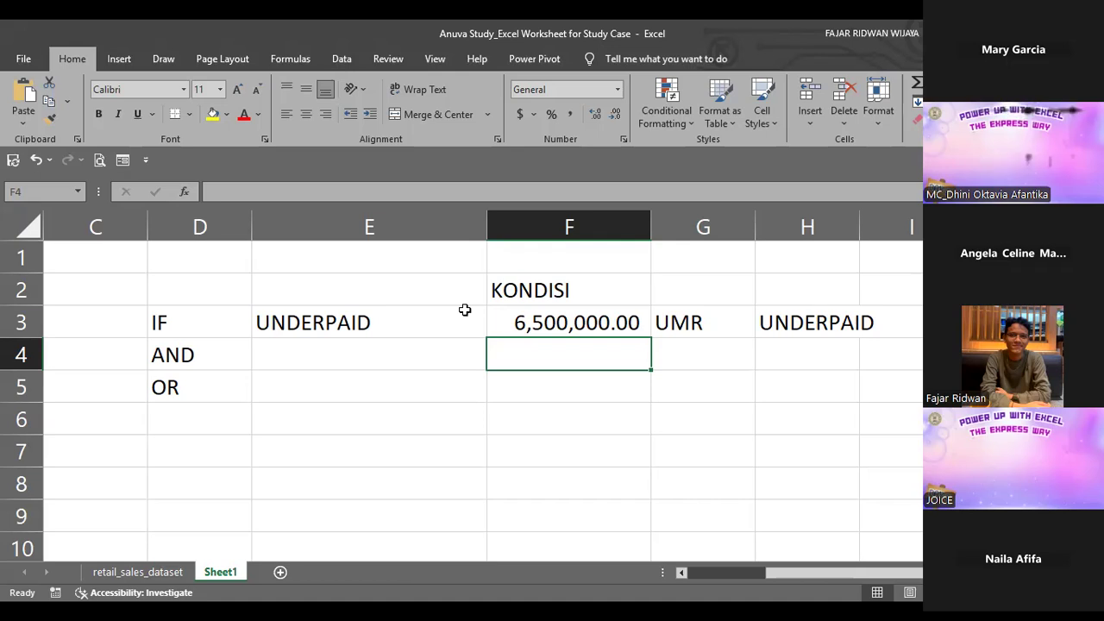
- Inspect the comparison with the threshold in the IF formula of cell E3
{"action": "double_click", "coordinate": [320, 323]}
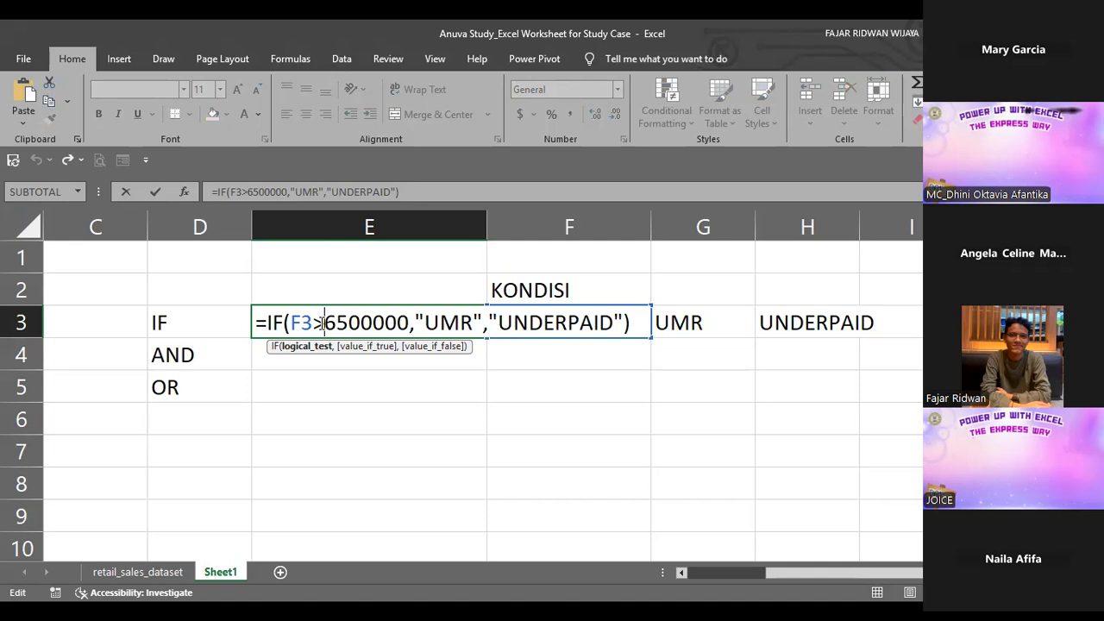
{"action": "key", "text": "Return"}
{"action": "left_click", "coordinate": [647, 324]}
{"action": "double_click", "coordinate": [336, 323]}
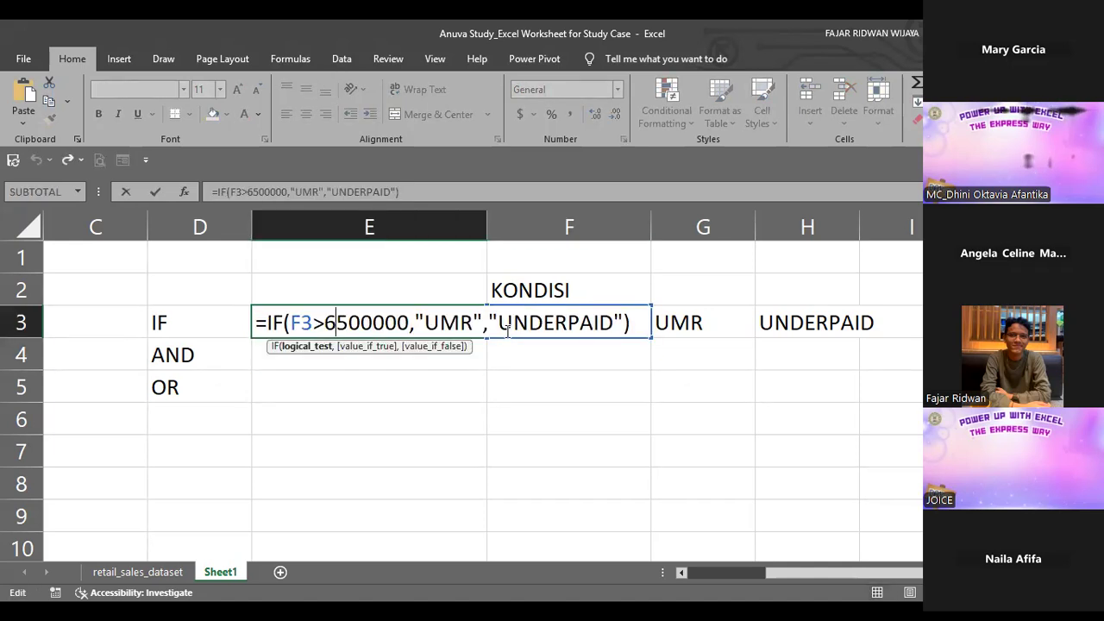
- Correct the last digit of the amount in cell F3 so the value is 6500000
{"action": "double_click", "coordinate": [507, 330]}
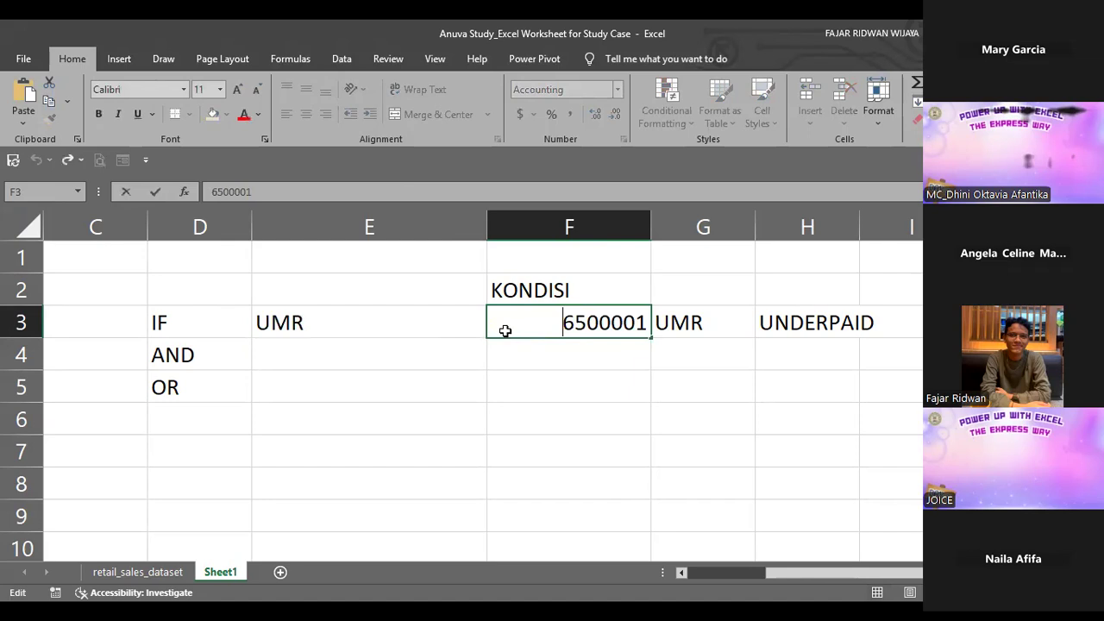
{"action": "key", "text": "End"}
{"action": "key", "text": "BackSpace"}
{"action": "type", "text": "0"}
{"action": "key", "text": "ctrl+Return"}
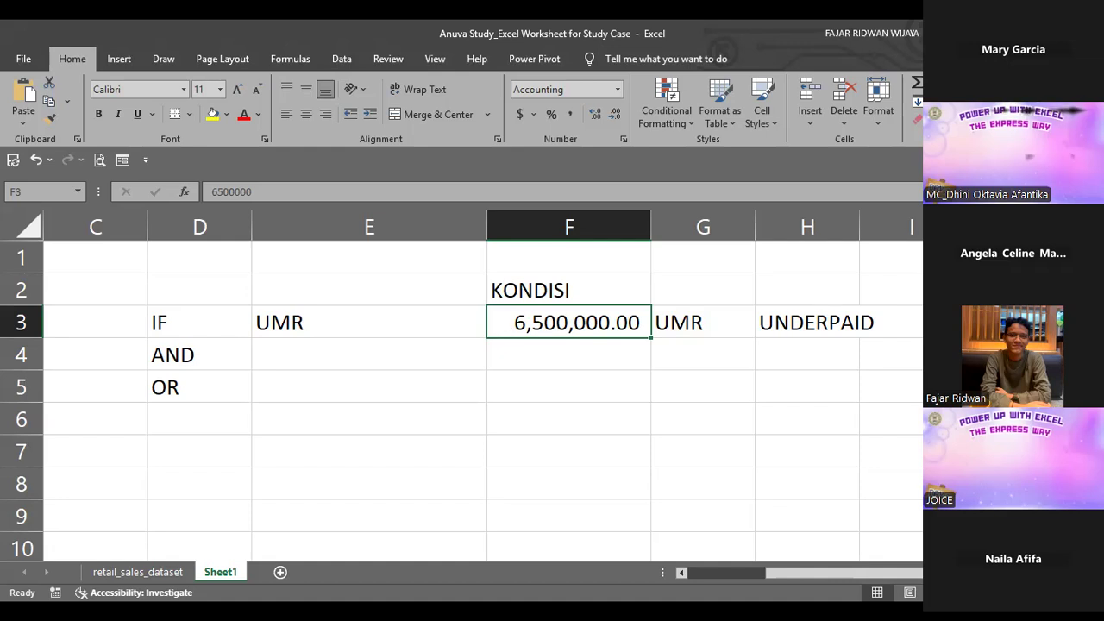
{"action": "key", "text": "alt+Tab"}
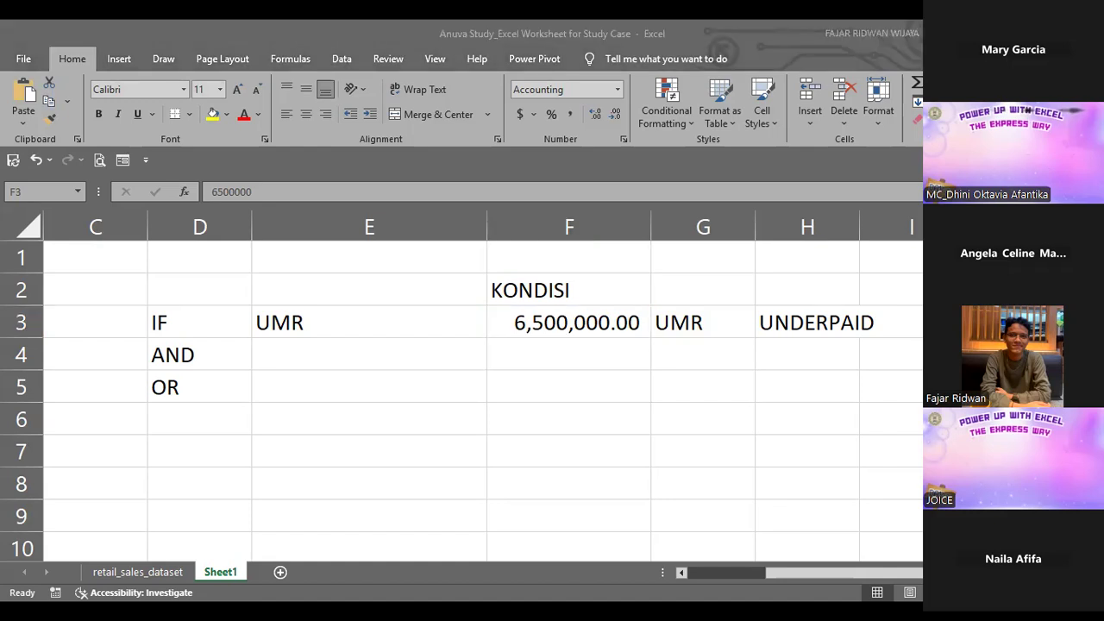
{"action": "left_click", "coordinate": [382, 345]}
{"action": "key", "text": "Down"}
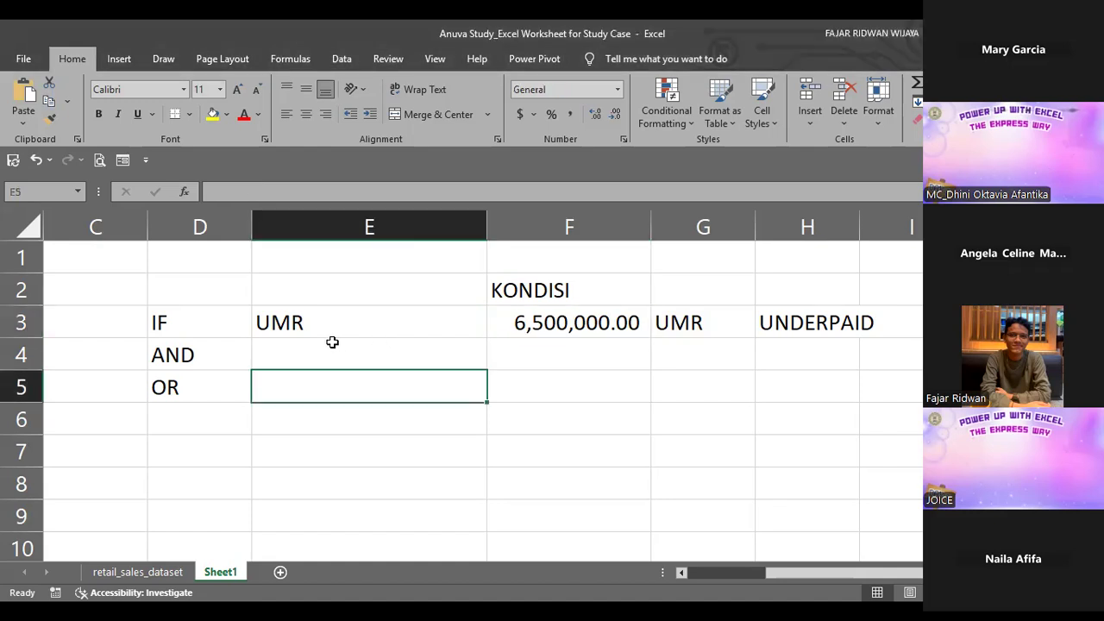
- Start an IF formula in cell E4 with a nested AND whose first condition is F3>5000000
{"action": "left_click", "coordinate": [332, 342]}
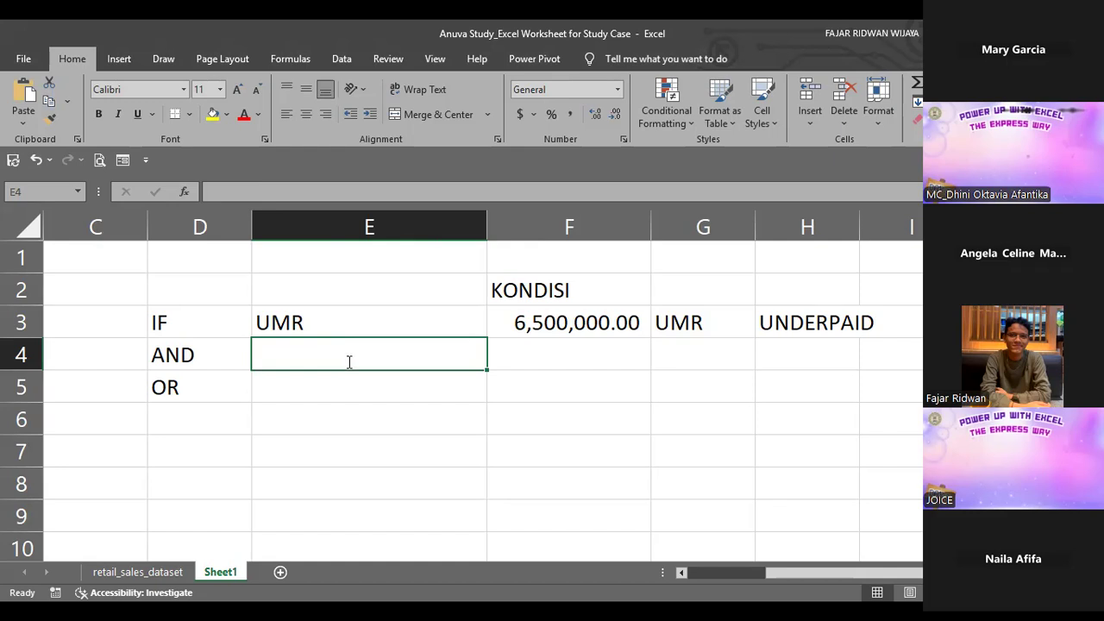
{"action": "type", "text": "=AND("}
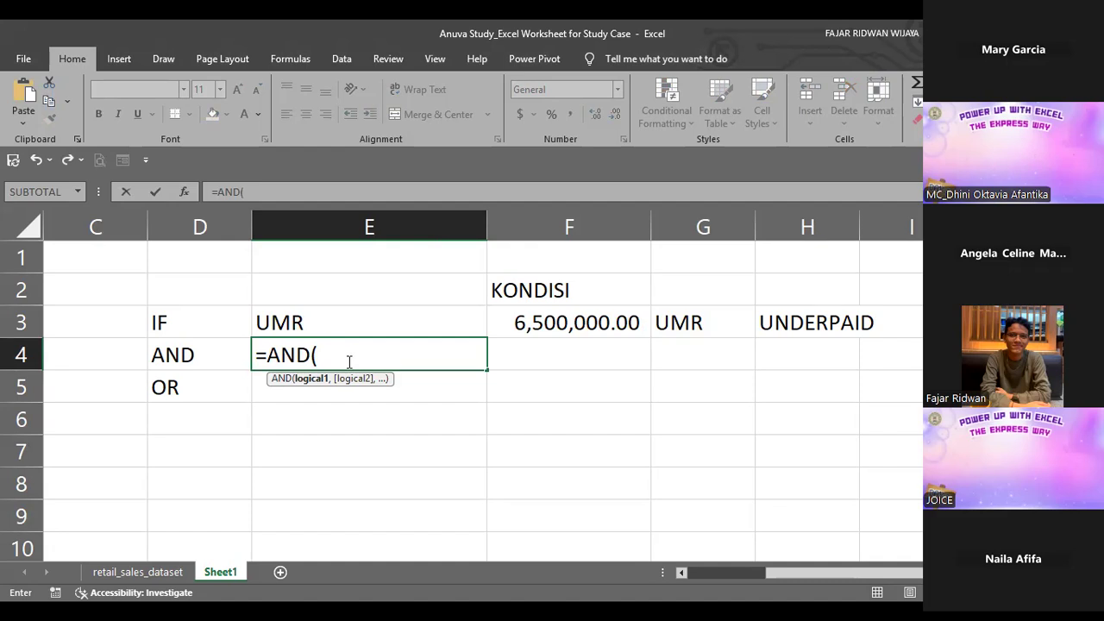
{"action": "key", "text": "BackSpace"}
{"action": "key", "text": "BackSpace"}
{"action": "key", "text": "BackSpace"}
{"action": "key", "text": "BackSpace"}
{"action": "type", "text": "IF(AND("}
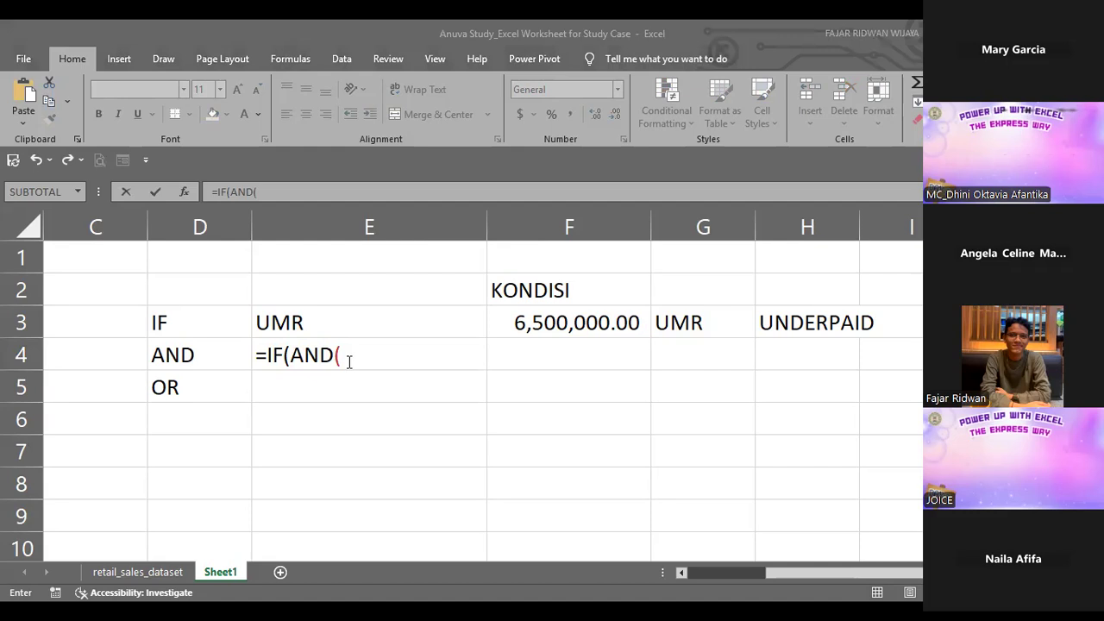
{"action": "left_click", "coordinate": [349, 362]}
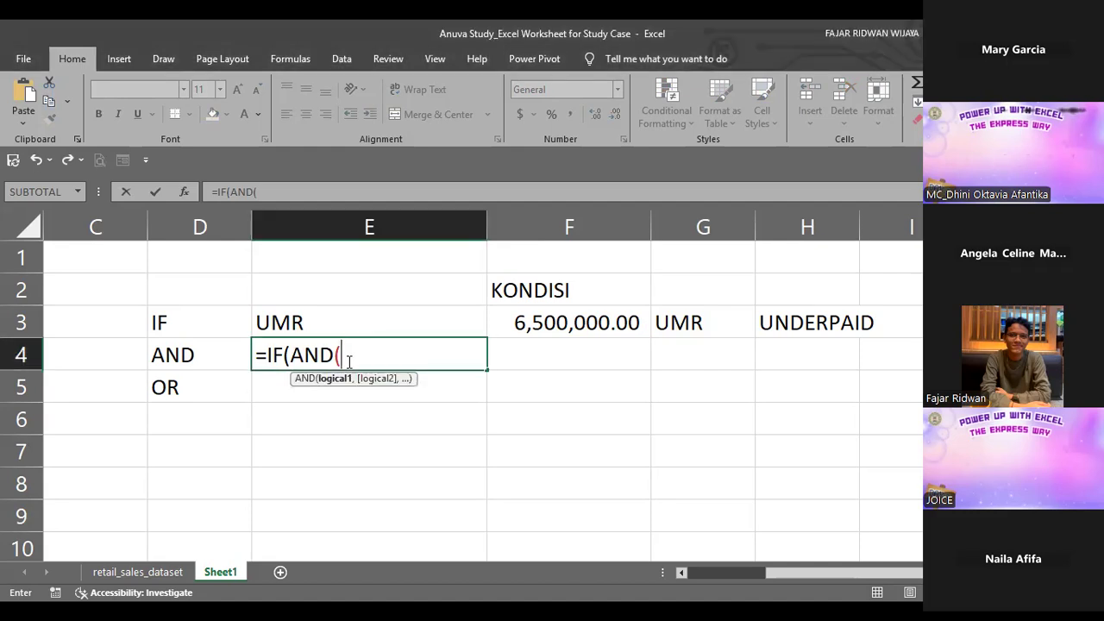
{"action": "type", "text": "f3>5"}
{"action": "type", "text": "0"}
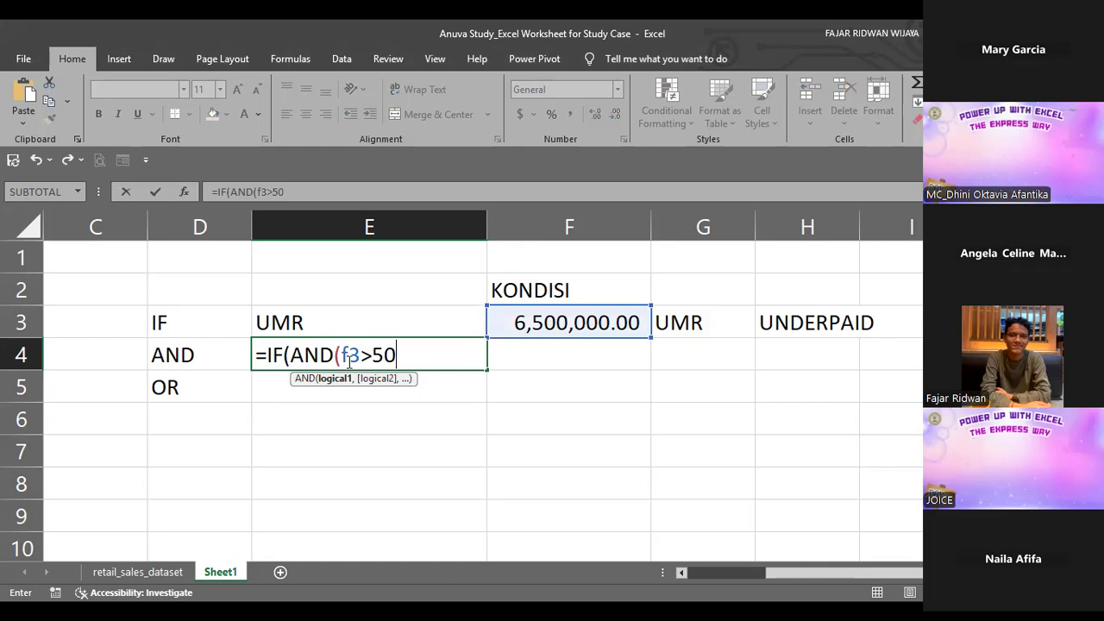
{"action": "type", "text": "00000"}
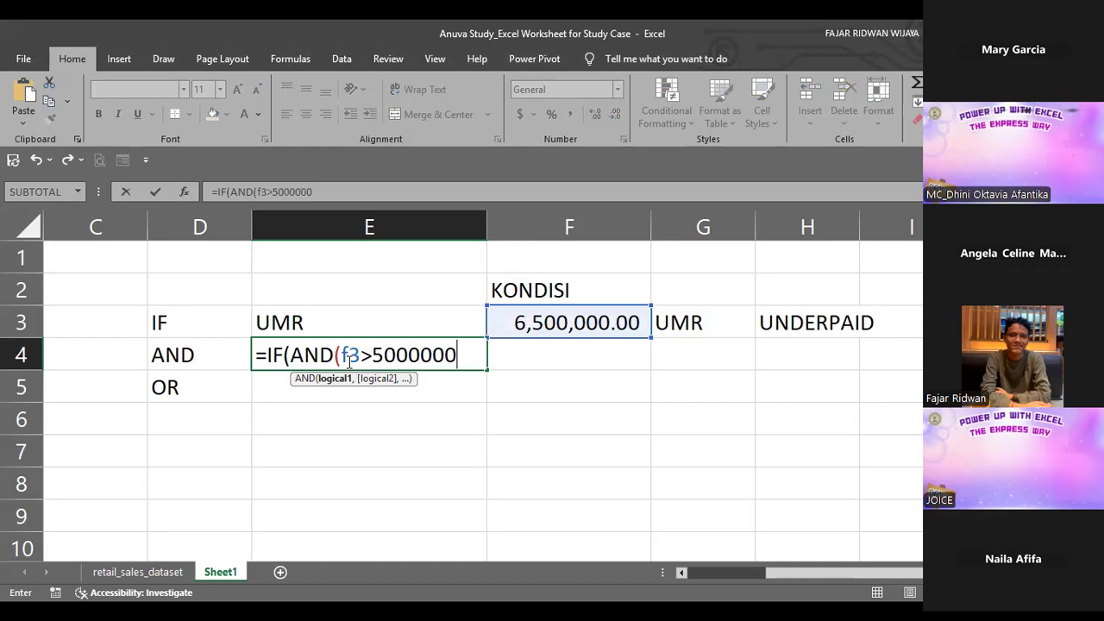
- Add G3="umr" as the second AND condition in the E4 formula and close the AND function
{"action": "type", "text": ","}
{"action": "left_click", "coordinate": [713, 322]}
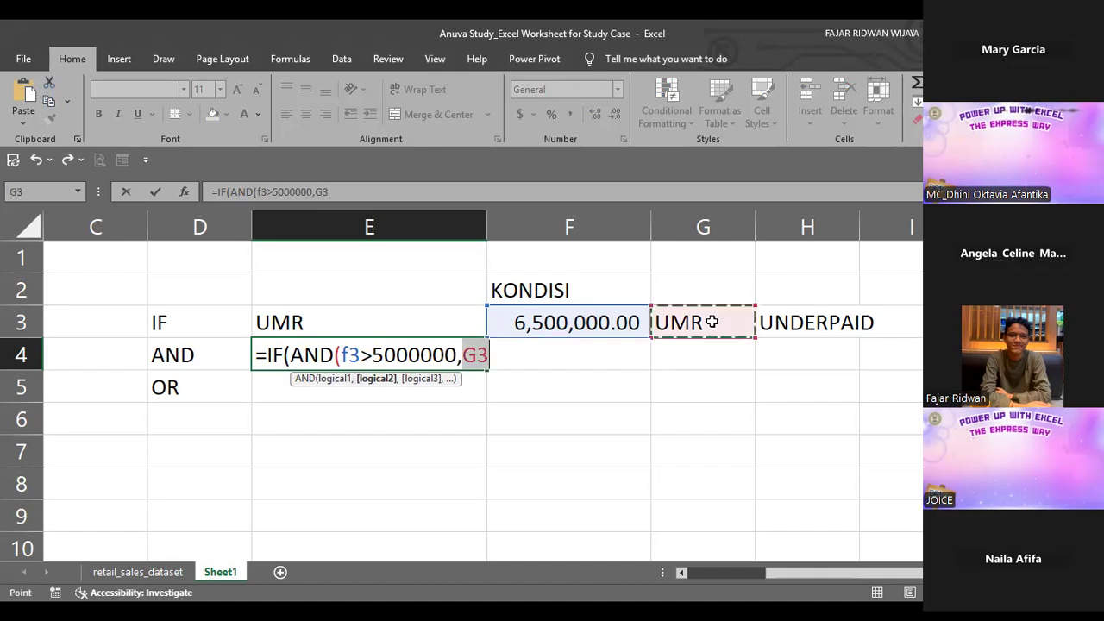
{"action": "type", "text": "=\"umr"}
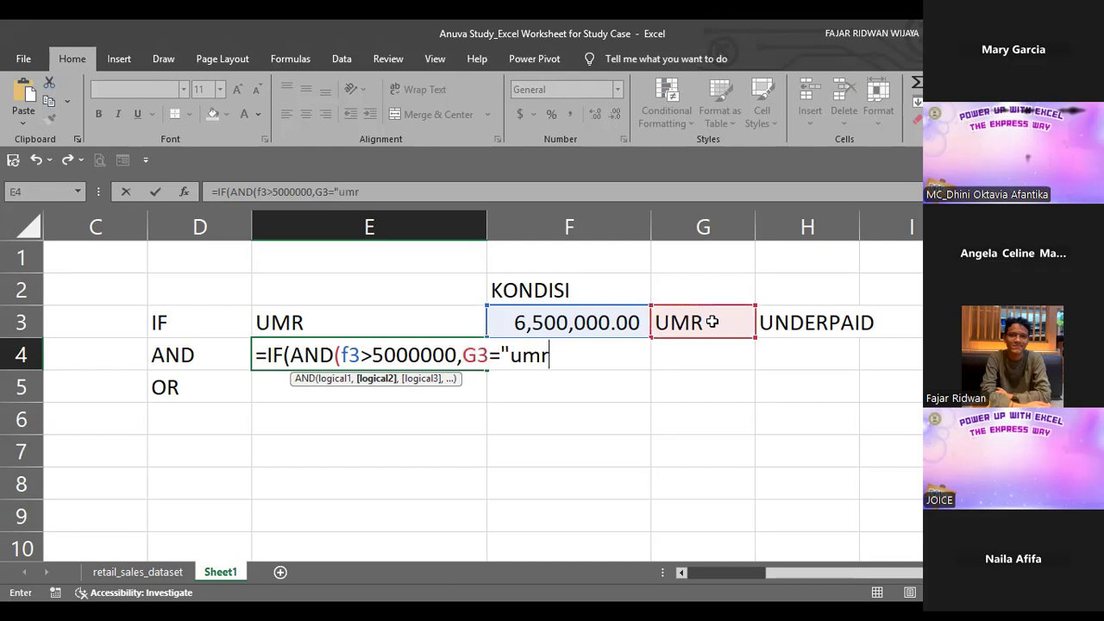
{"action": "type", "text": "\"),"}
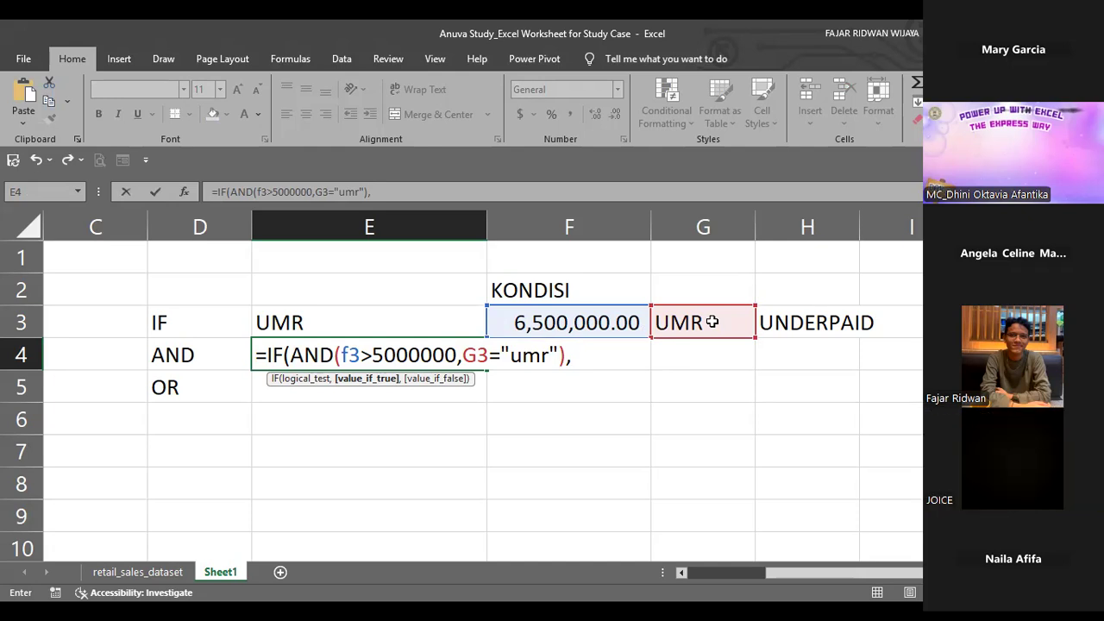
- Complete the E4 formula with "Kaya" as the true result and "Rata-Rata" as the false result
{"action": "type", "text": "\"Kaya\", R"}
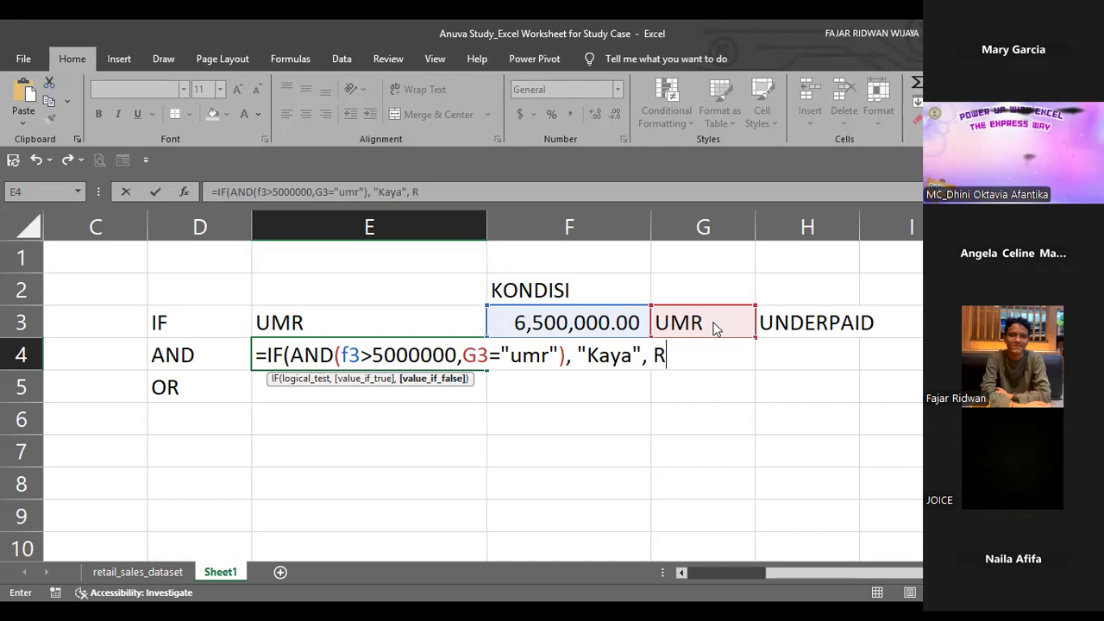
{"action": "key", "text": "BackSpace"}
{"action": "type", "text": "\"Rata-Rata\""}
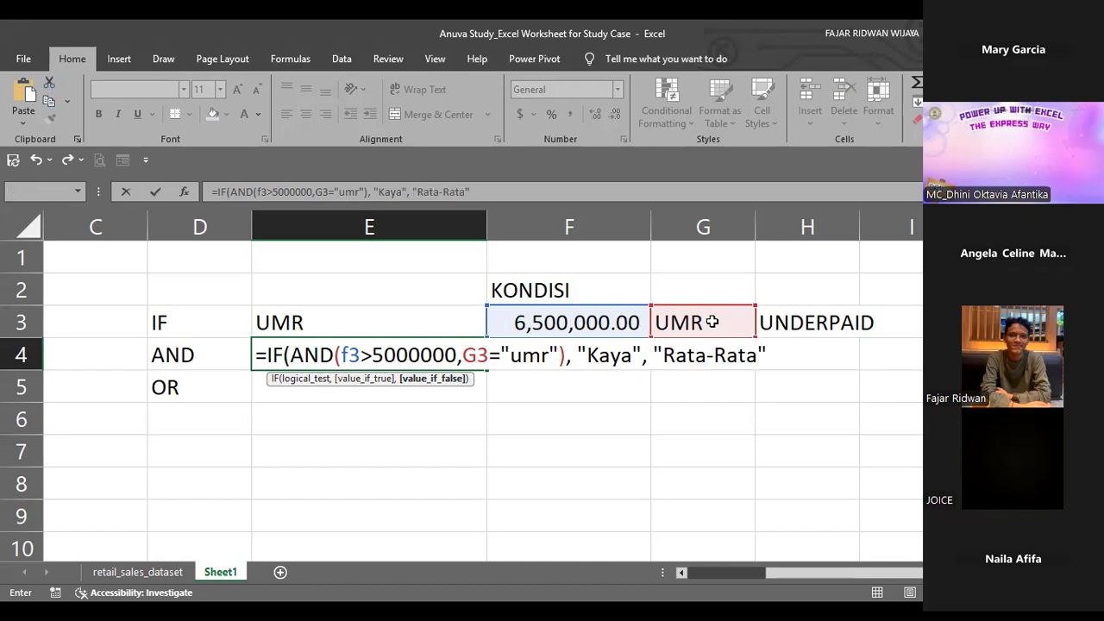
{"action": "key", "text": "Return"}
- Inspect the F3>5000000 condition inside the AND formula of cell E4
{"action": "left_click", "coordinate": [424, 368]}
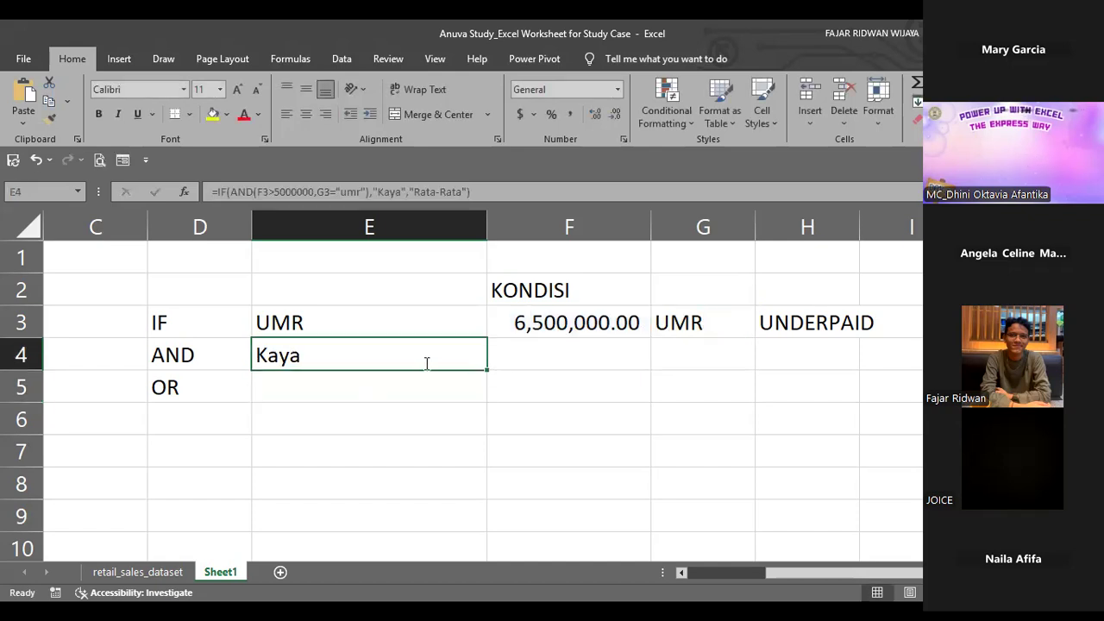
{"action": "double_click", "coordinate": [426, 361]}
{"action": "left_click", "coordinate": [411, 359]}
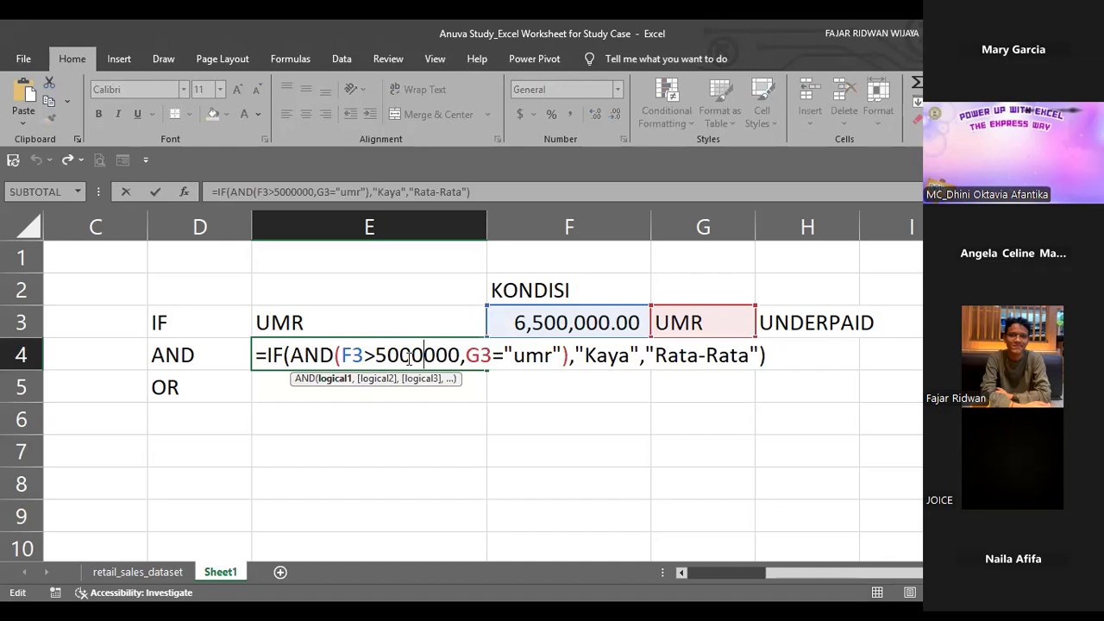
{"action": "left_click_drag", "start_coordinate": [351, 359], "coordinate": [423, 348]}
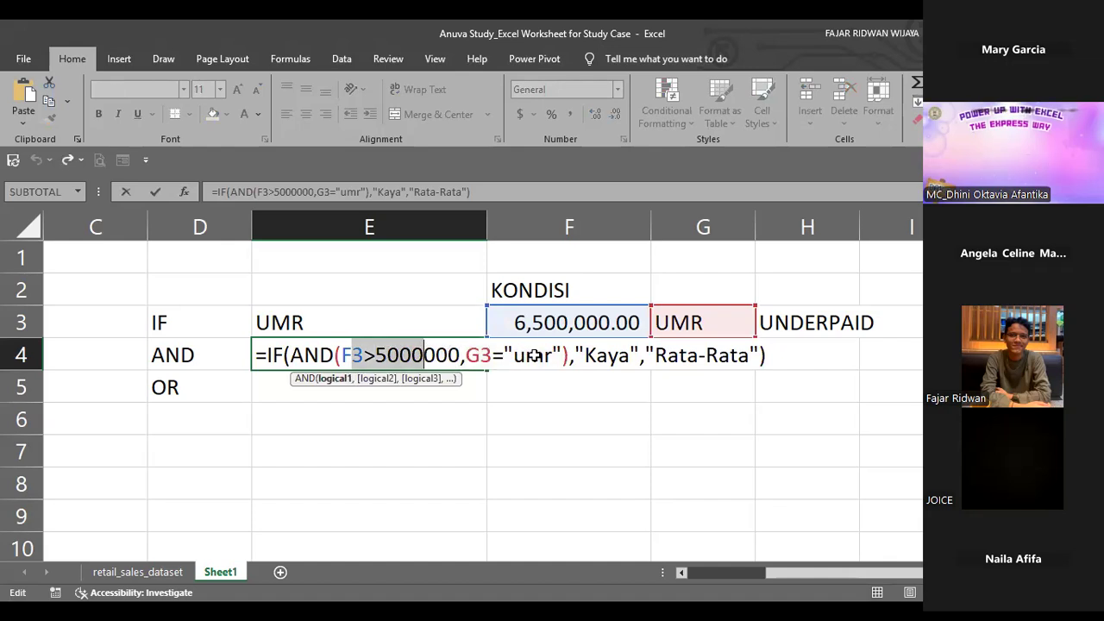
- Replace the text in cell G3 with UNDERPAID to test the second AND condition
{"action": "left_click", "coordinate": [703, 322]}
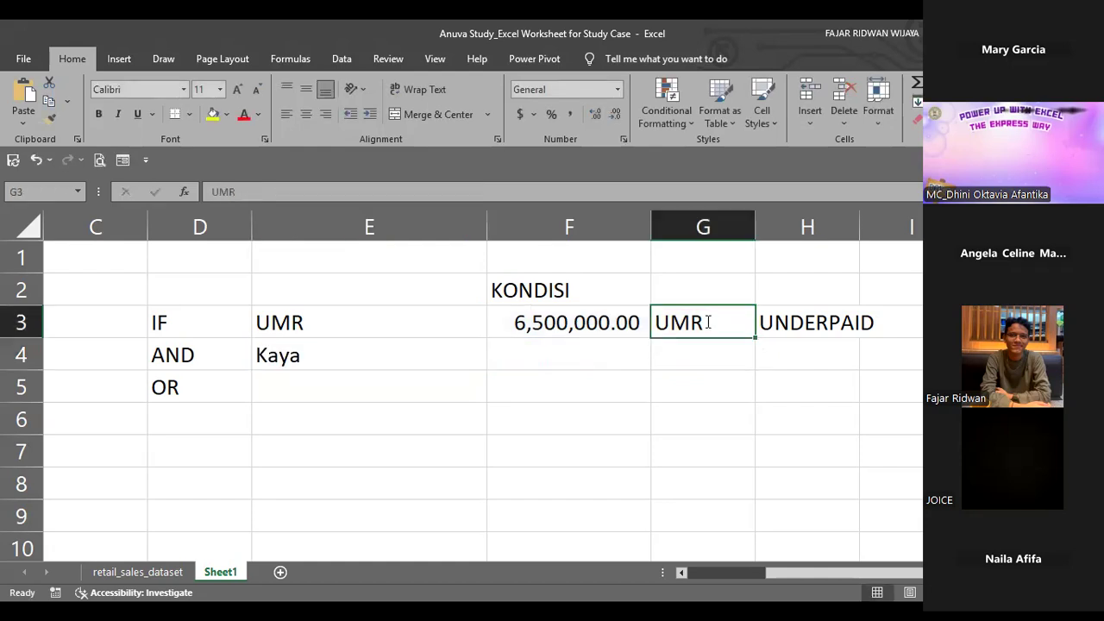
{"action": "type", "text": "UNDERP"}
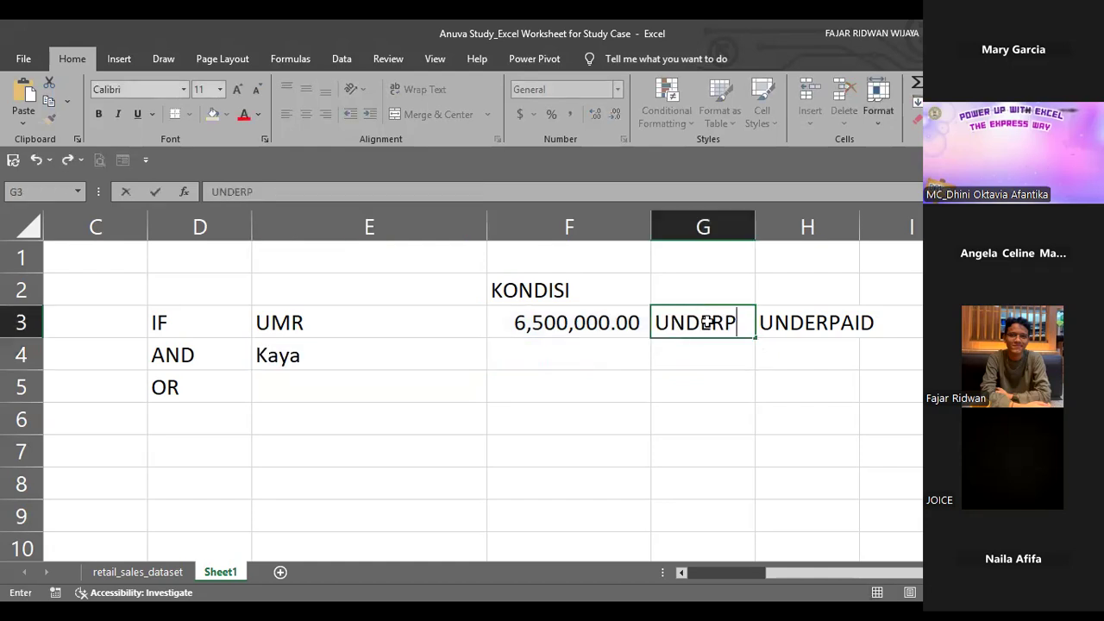
{"action": "type", "text": "AID"}
{"action": "key", "text": "Return"}
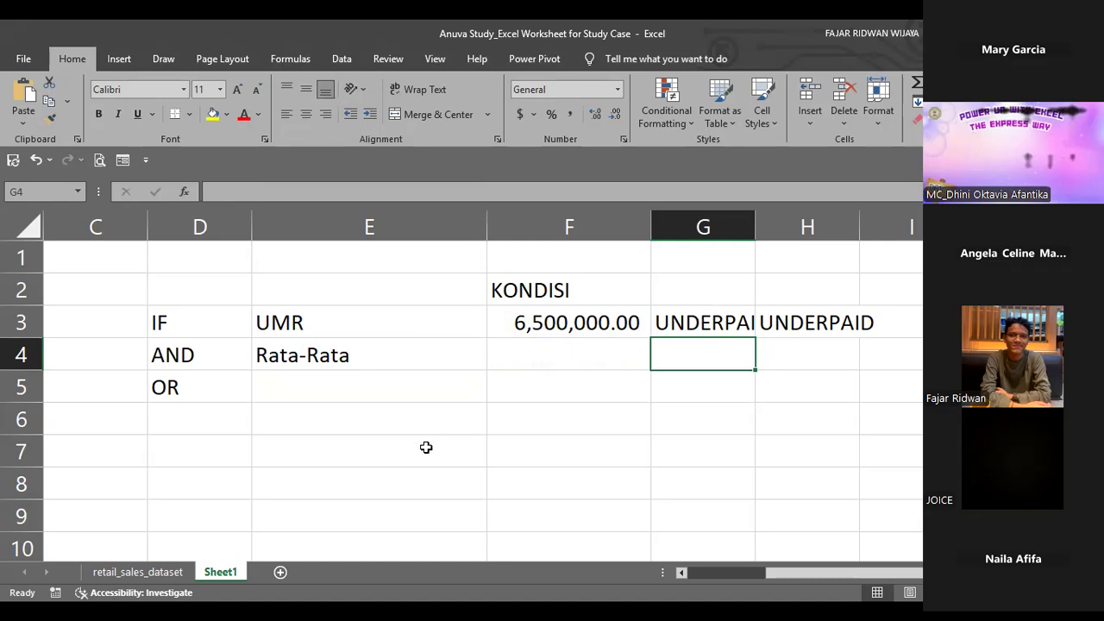
- Start an IF formula in cell E5 with a nested OR whose first condition is F3>5000000
{"action": "left_click", "coordinate": [324, 376]}
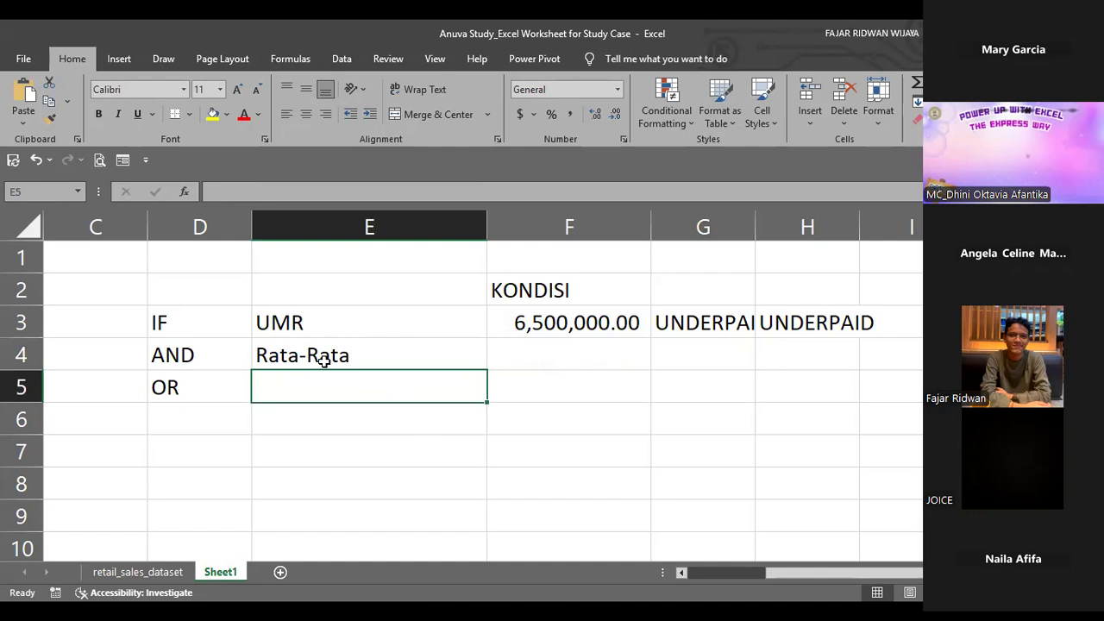
{"action": "left_click", "coordinate": [329, 349]}
{"action": "left_click", "coordinate": [350, 397]}
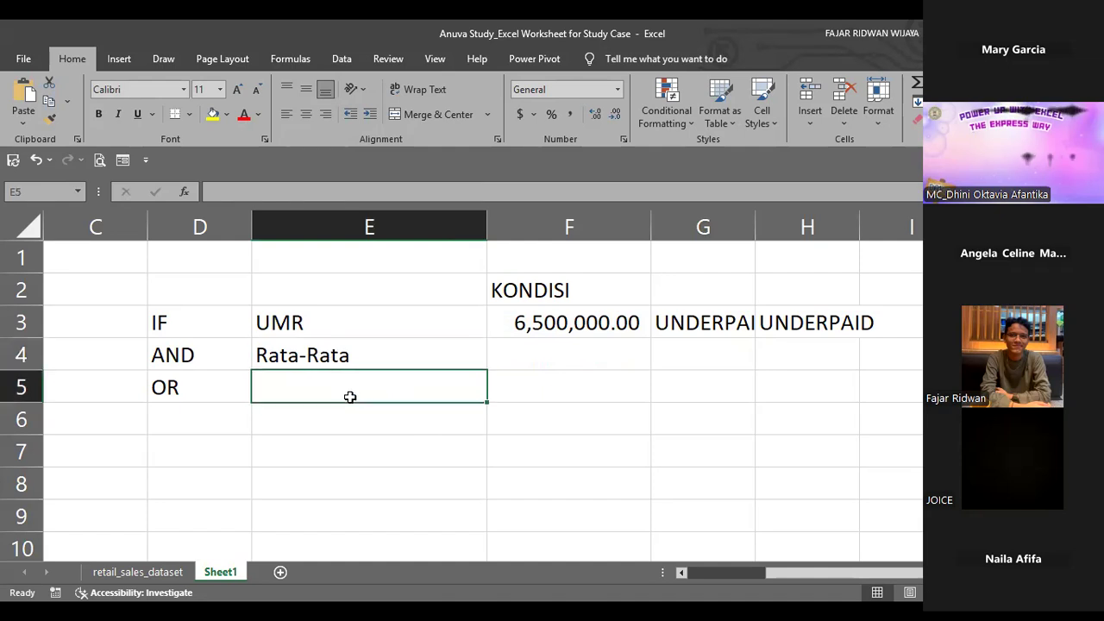
{"action": "type", "text": "="}
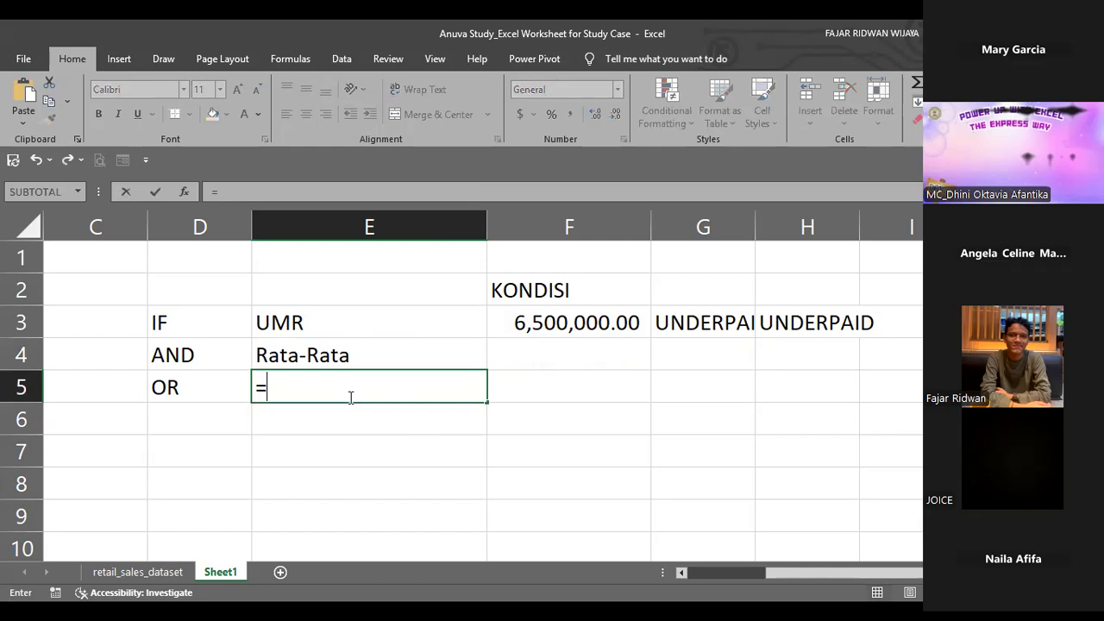
{"action": "type", "text": "IF(OR("}
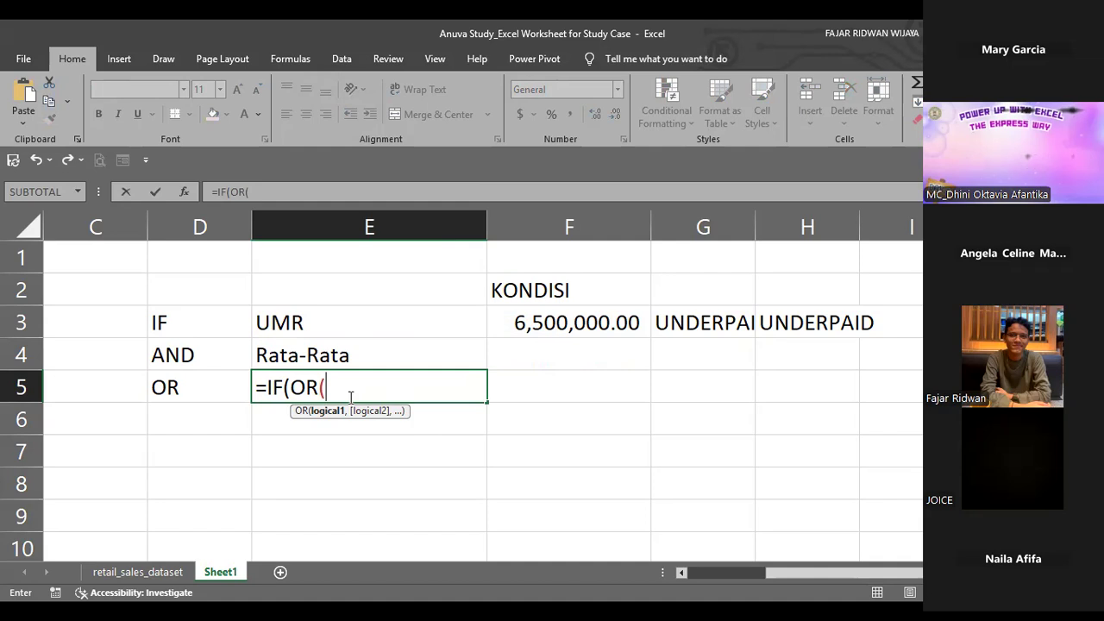
{"action": "left_click", "coordinate": [611, 321]}
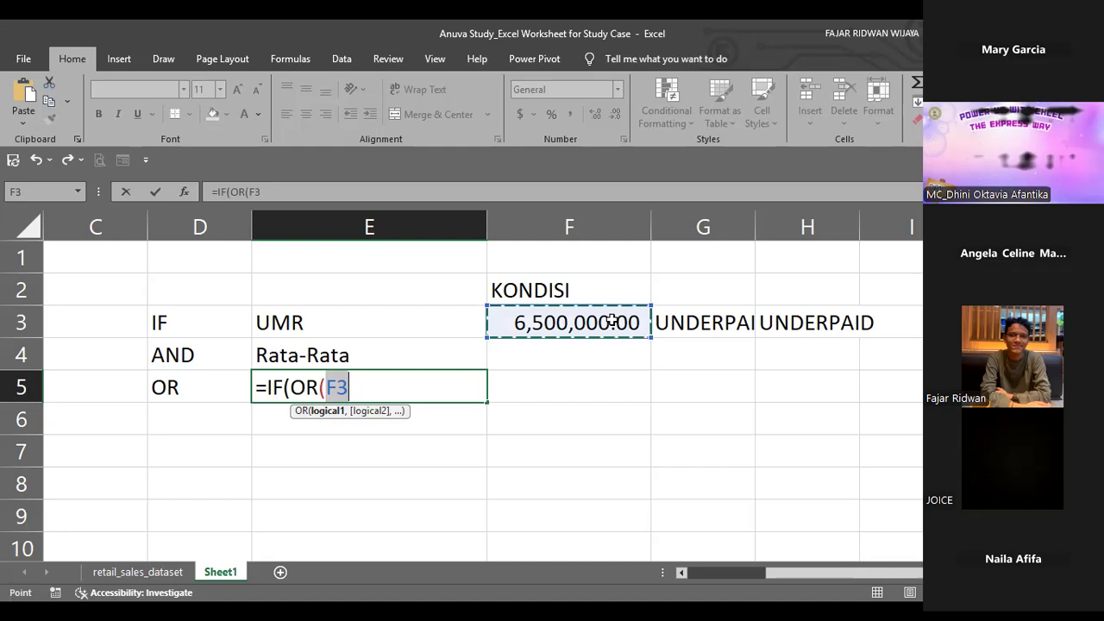
{"action": "type", "text": ">5000000"}
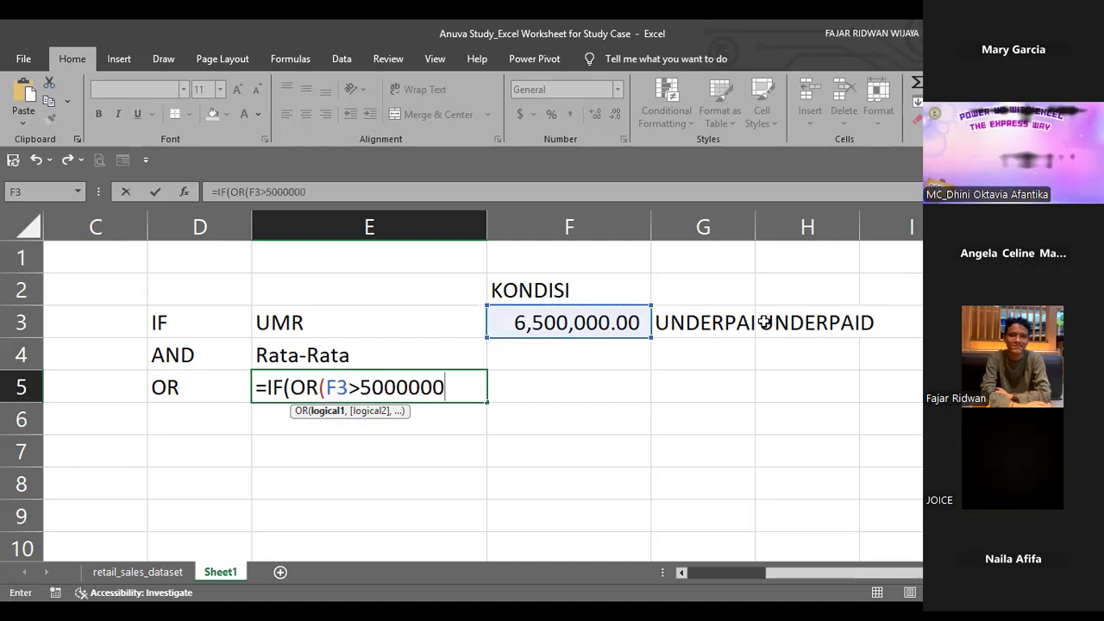
- Add G3="UMR" as the second OR condition in the E5 formula
{"action": "type", "text": ","}
{"action": "left_click", "coordinate": [727, 328]}
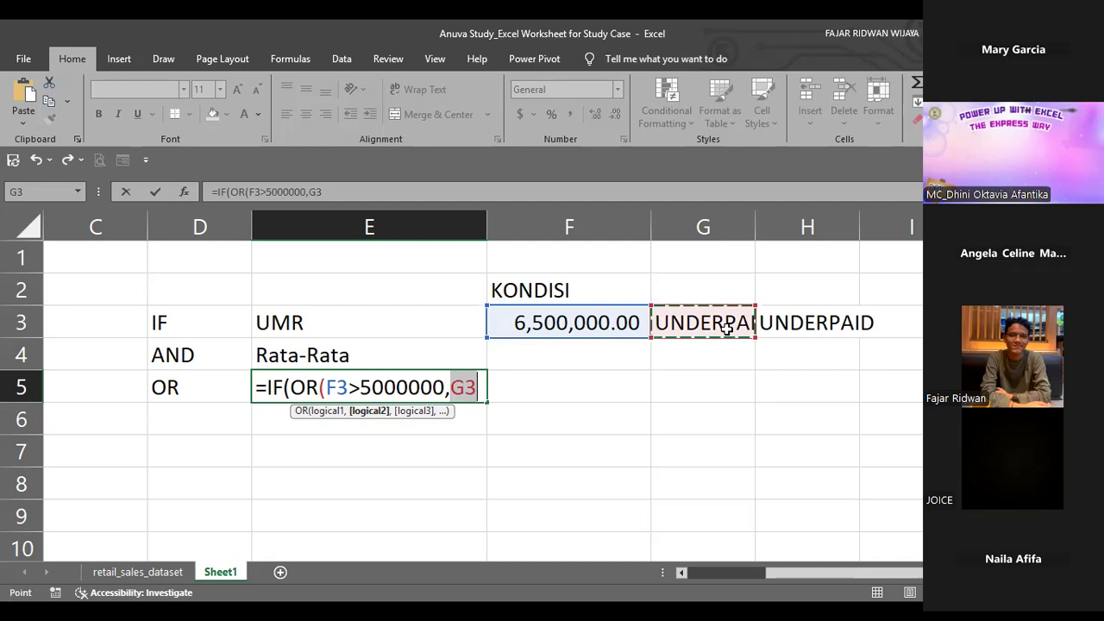
{"action": "type", "text": "=\"UMR\""}
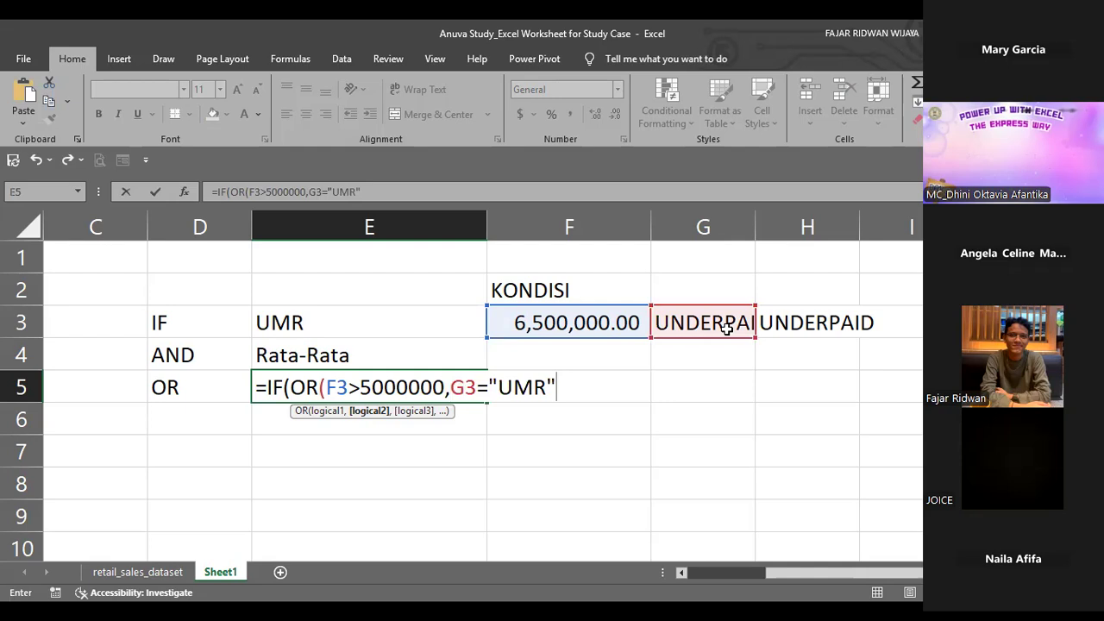
- Close the OR function and complete the E5 formula with "Kaya" if true and "Rata-Rata" if false
{"action": "type", "text": "), \""}
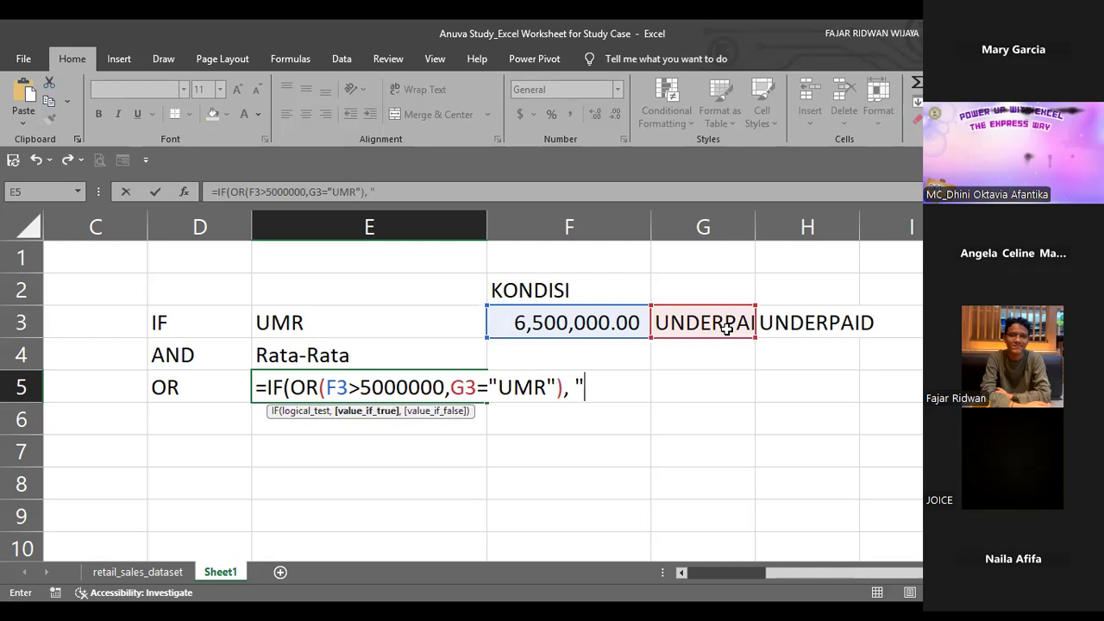
{"action": "type", "text": "Kaya\""}
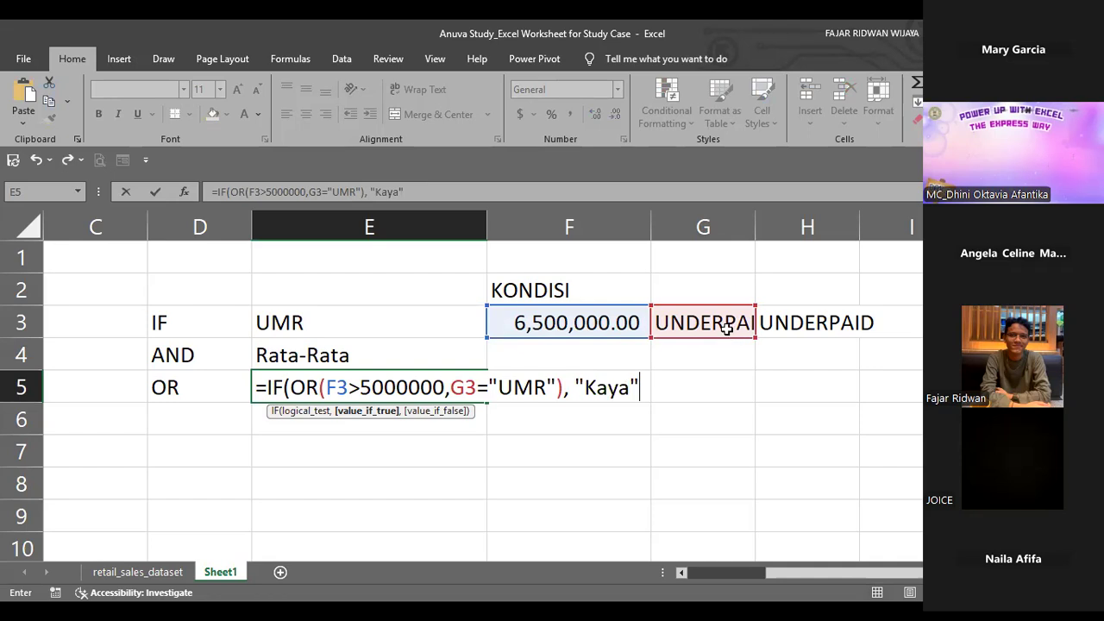
{"action": "key", "text": "Escape"}
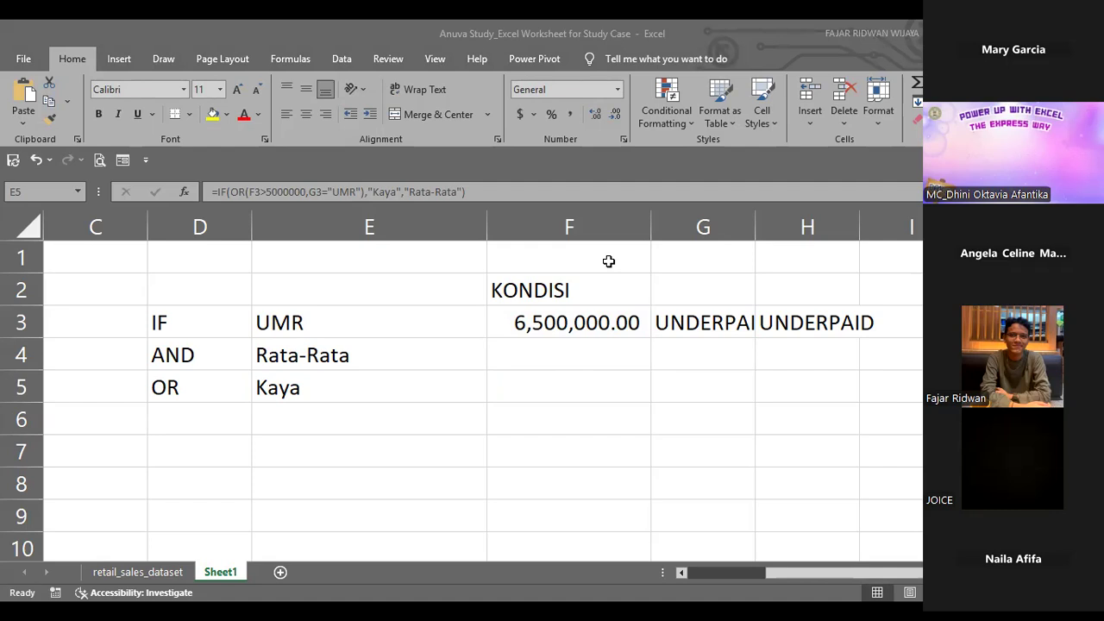
- Inspect the OR formula in cell E5, focusing on its true result "Kaya"
{"action": "left_click", "coordinate": [406, 395]}
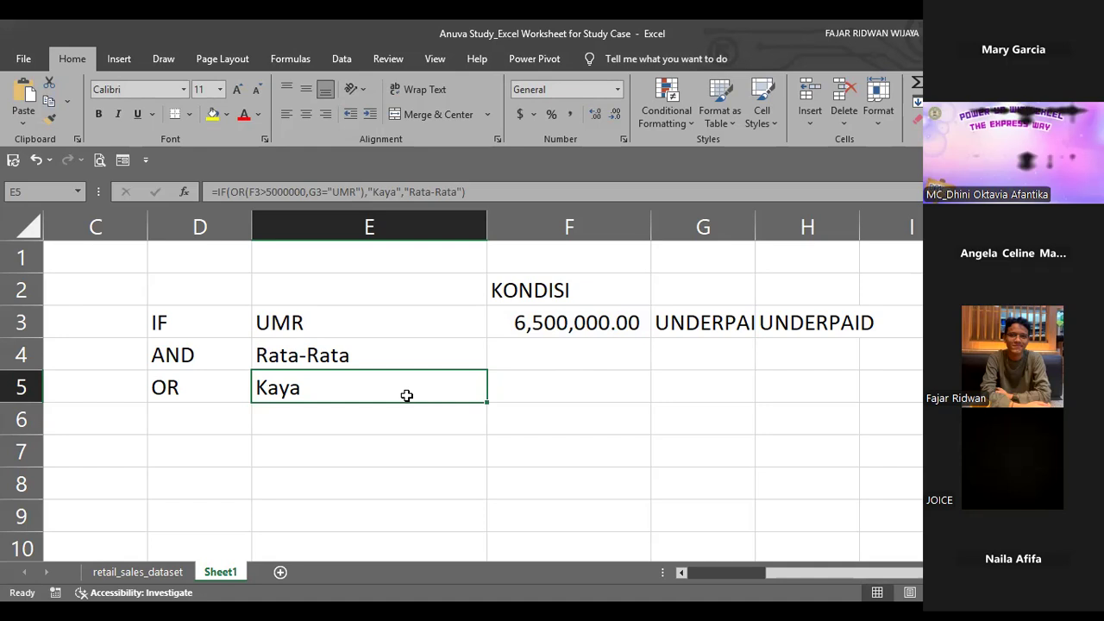
{"action": "double_click", "coordinate": [406, 395]}
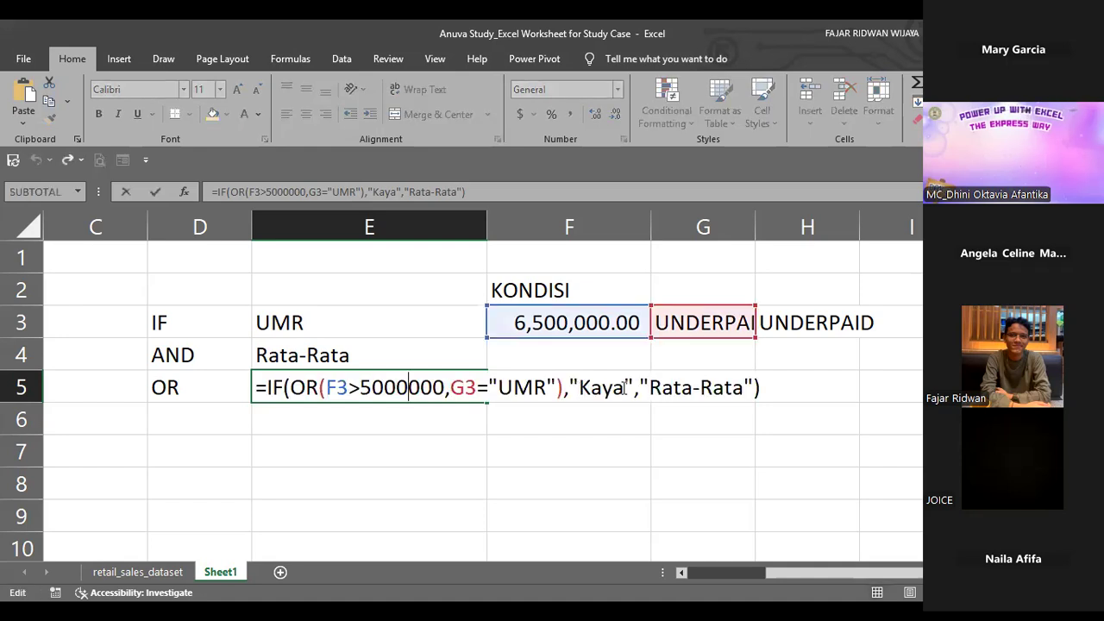
{"action": "double_click", "coordinate": [600, 393]}
{"action": "left_click_drag", "start_coordinate": [602, 392], "coordinate": [623, 393]}
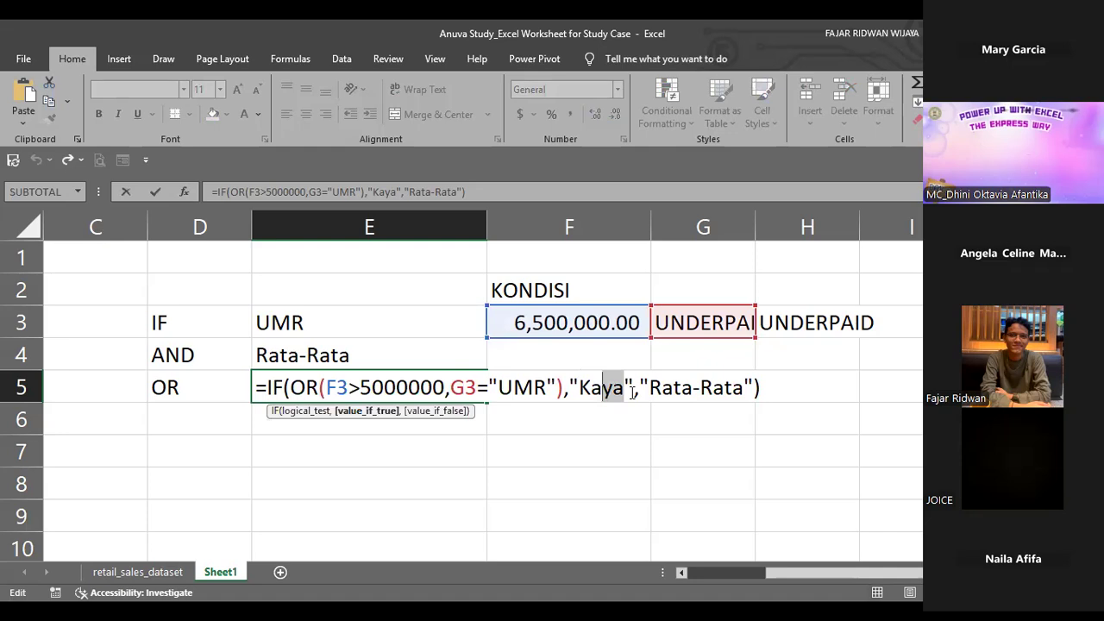
- Review the conditions of the AND formula in cell E4 and leave it without editing
{"action": "left_click", "coordinate": [441, 352]}
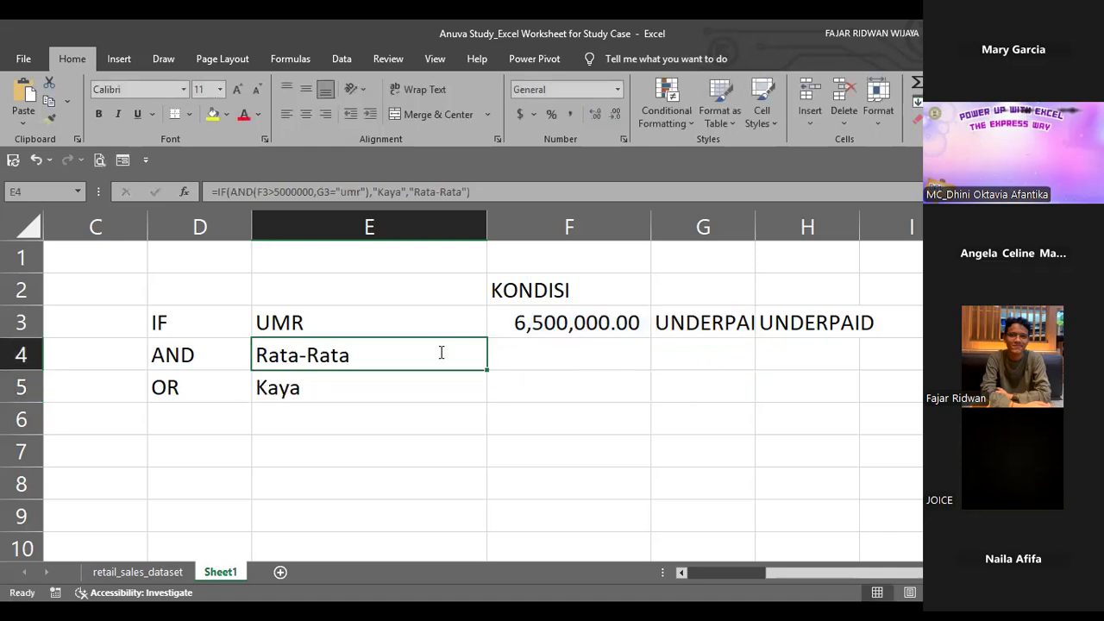
{"action": "double_click", "coordinate": [441, 352]}
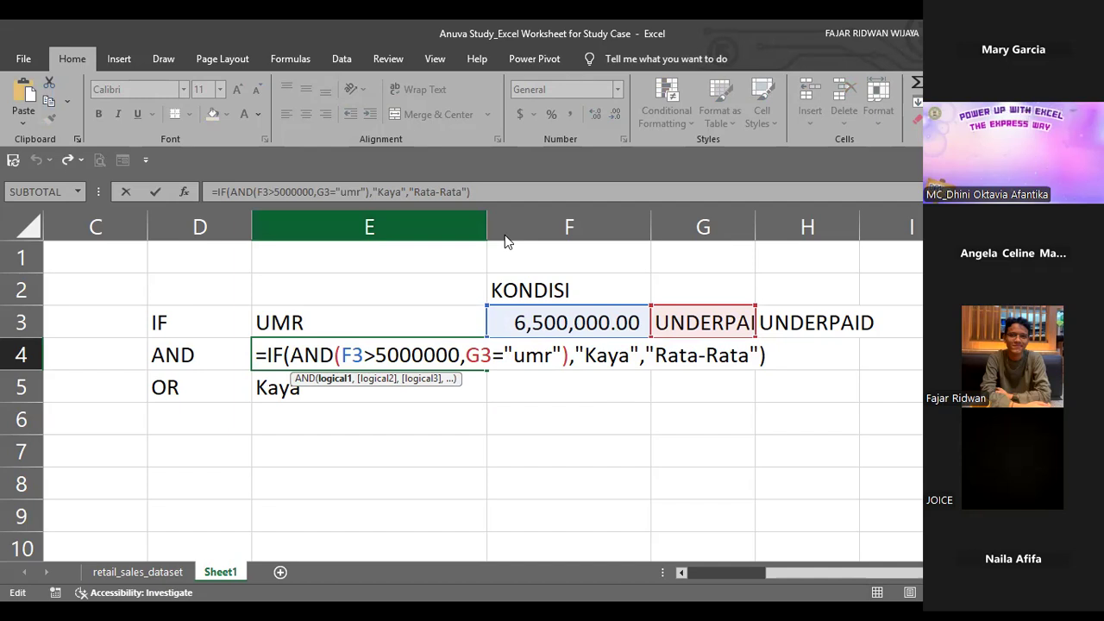
{"action": "key", "text": "alt+Tab"}
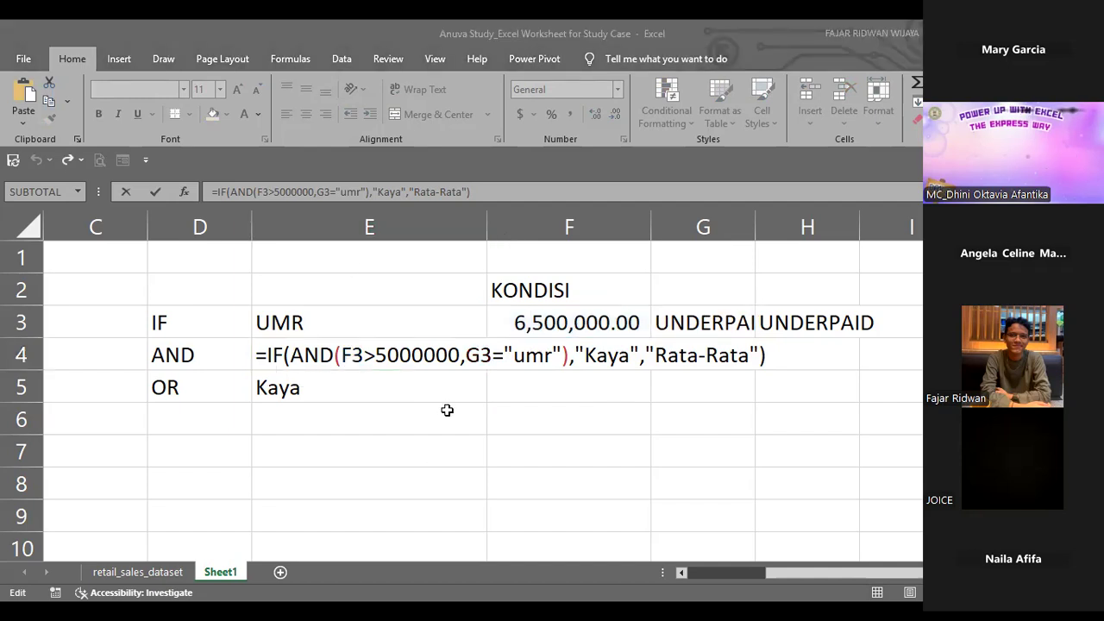
{"action": "left_click", "coordinate": [211, 473]}
{"action": "scroll", "coordinate": [209, 390], "scroll_direction": "down", "scroll_amount": 1}
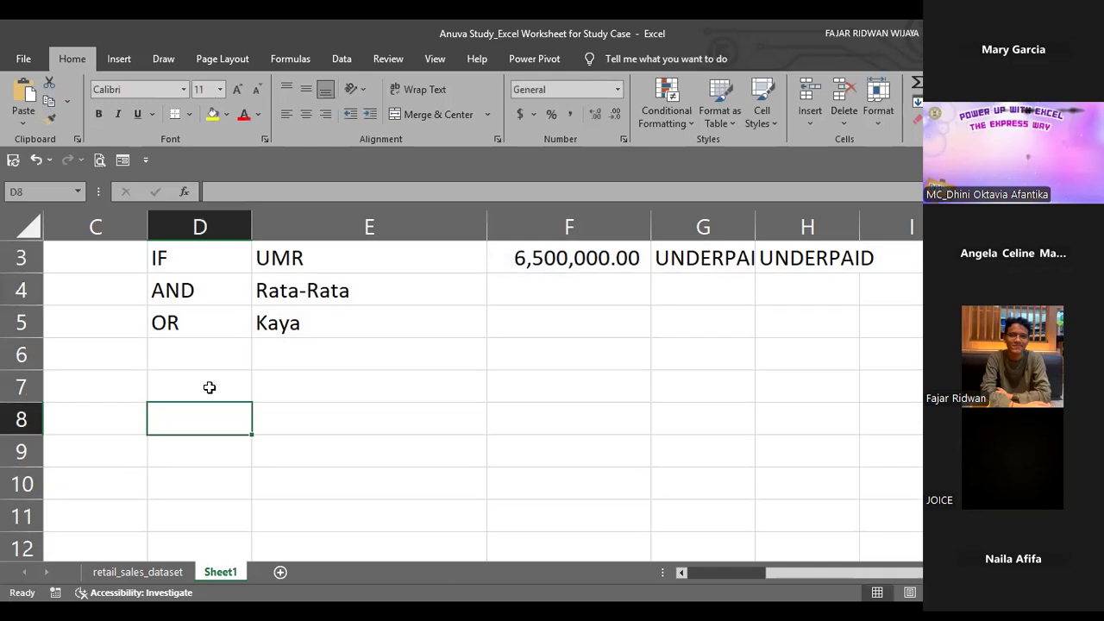
- Enter the labels LEFT, MID, RIGHT and LEN down column D, starting in cell D7
{"action": "left_click", "coordinate": [210, 387]}
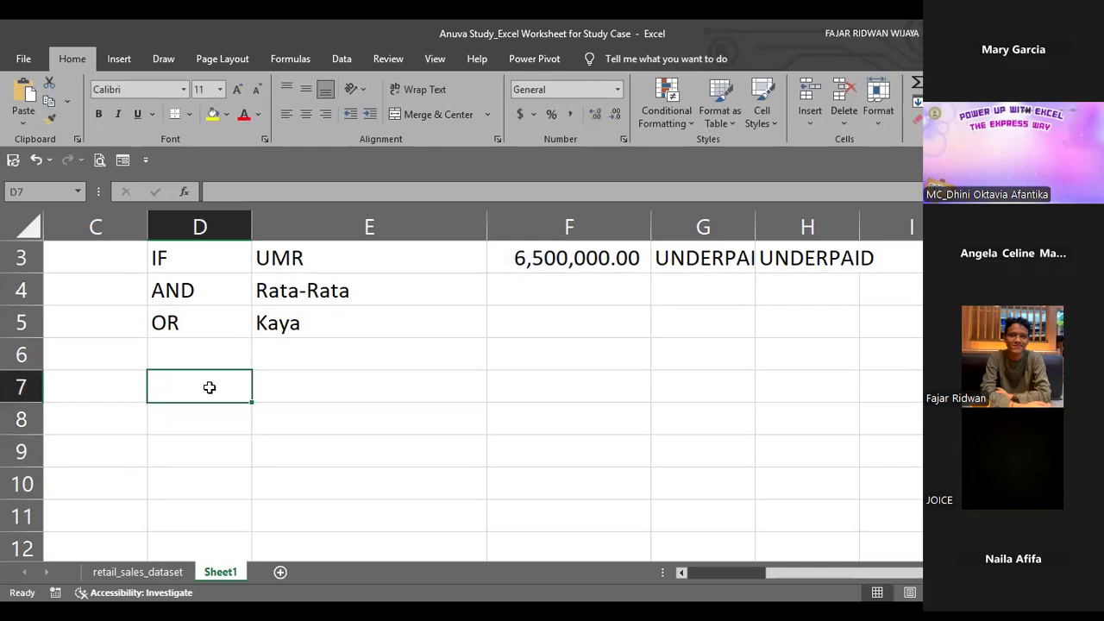
{"action": "type", "text": "LEFT"}
{"action": "key", "text": "Return"}
{"action": "type", "text": "MID"}
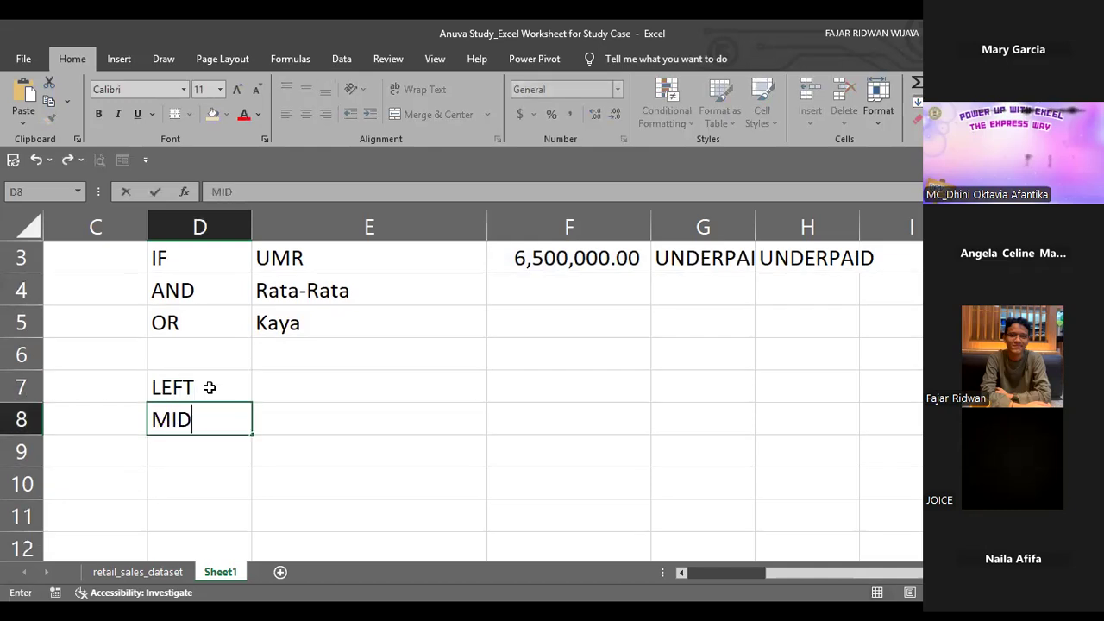
{"action": "key", "text": "Return"}
{"action": "type", "text": "RIGHT"}
{"action": "key", "text": "Return"}
{"action": "type", "text": "LEN"}
{"action": "key", "text": "Return"}
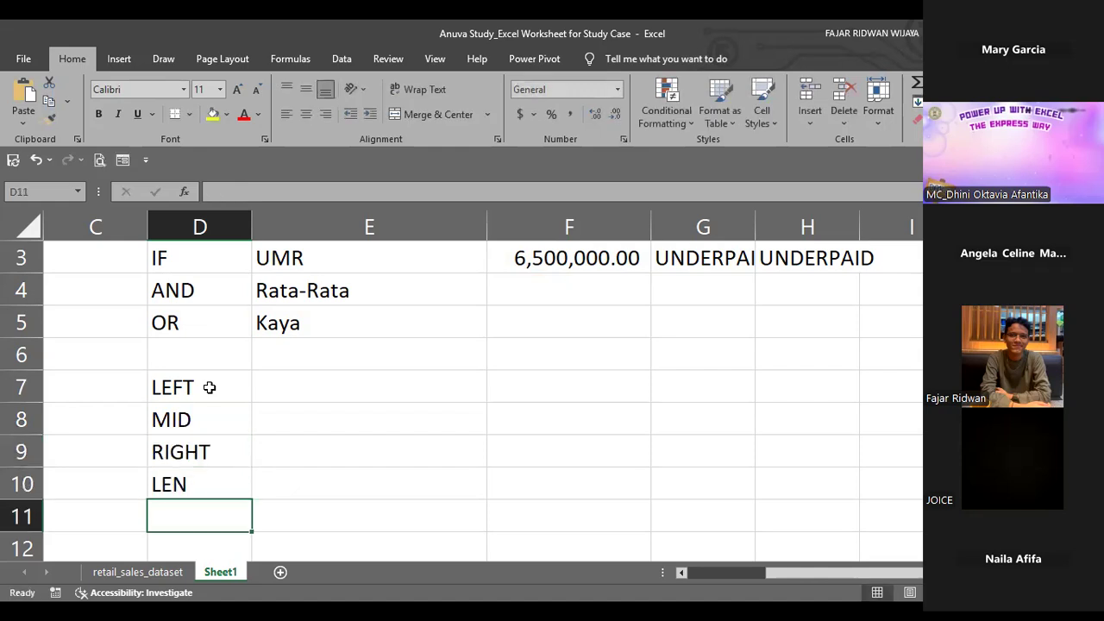
- Insert a blank row above the LEFT label and enter the sample text "Anuva Study" in cell E7
{"action": "left_click", "coordinate": [29, 390]}
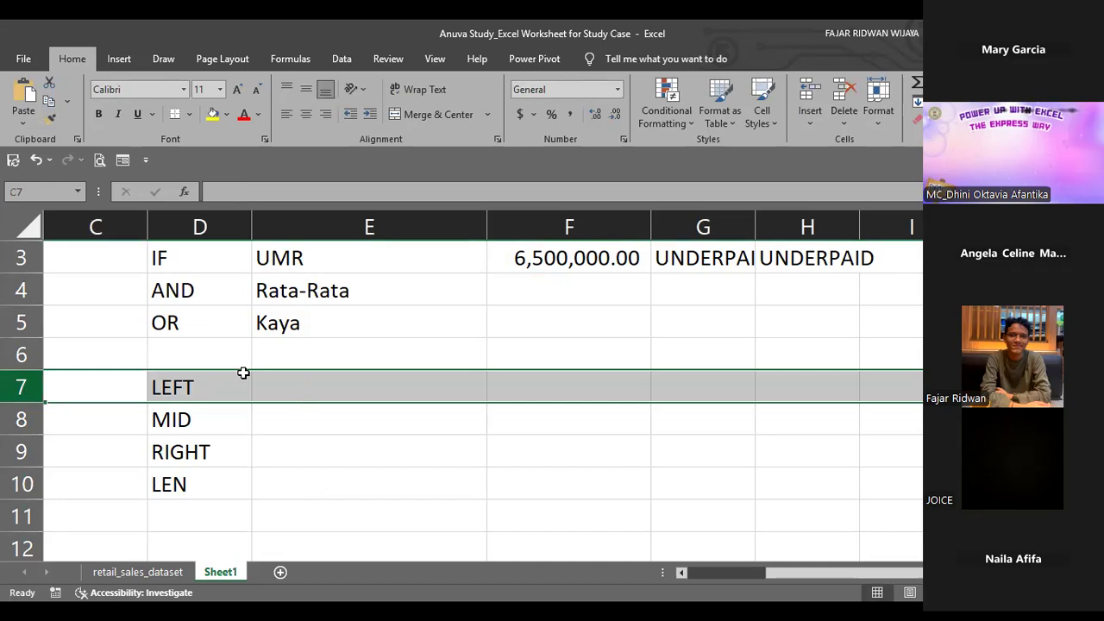
{"action": "right_click", "coordinate": [36, 392]}
{"action": "left_click", "coordinate": [76, 262]}
{"action": "left_click", "coordinate": [270, 383]}
{"action": "scroll", "coordinate": [320, 337], "scroll_direction": "up", "scroll_amount": 2}
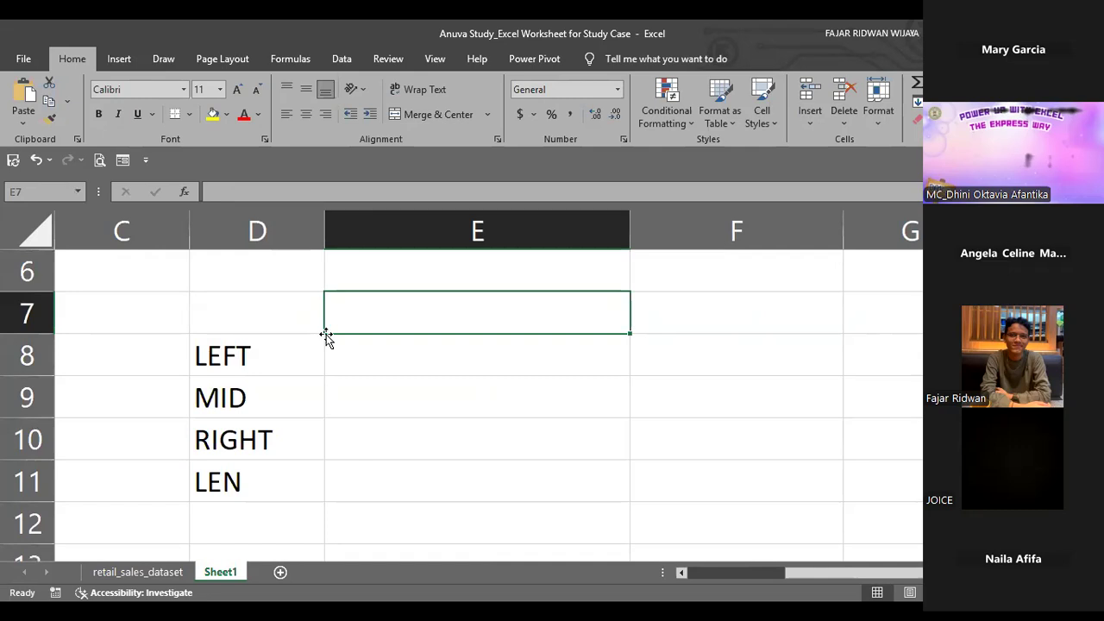
{"action": "type", "text": "aNU"}
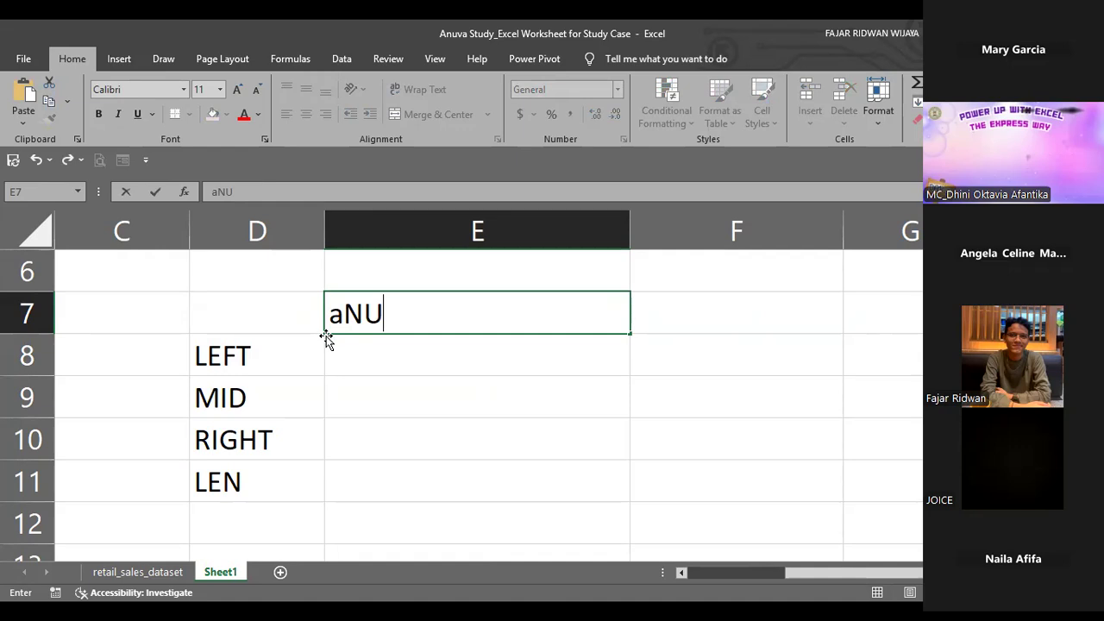
{"action": "key", "text": "Return"}
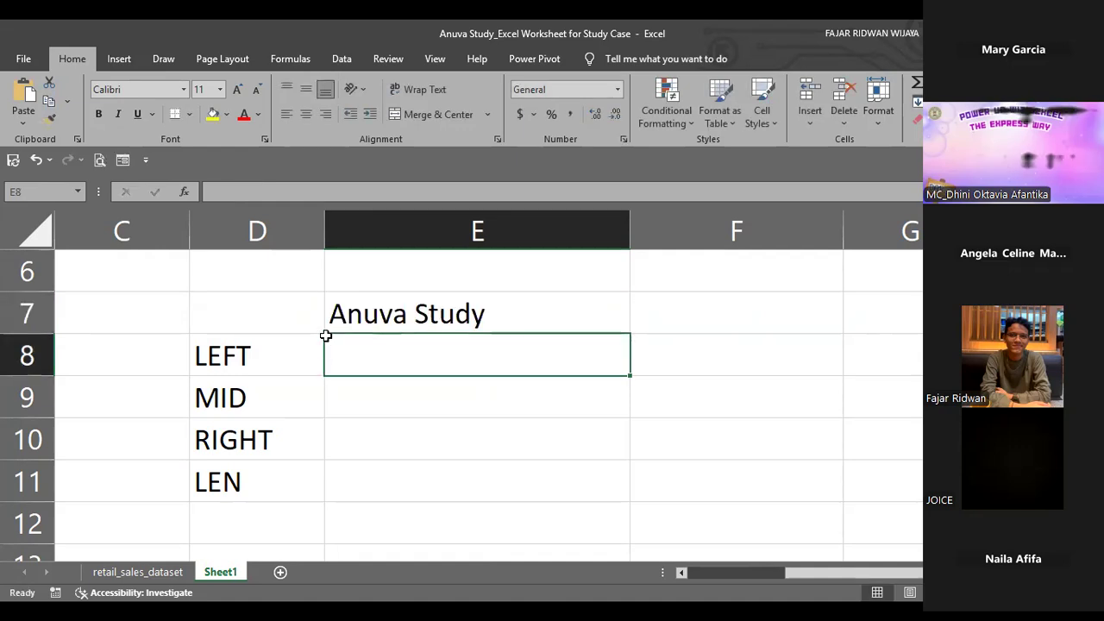
- Enter a LEN formula in E11 that counts the characters of the text in E7
{"action": "key", "text": "Down"}
{"action": "key", "text": "Down"}
{"action": "key", "text": "Down"}
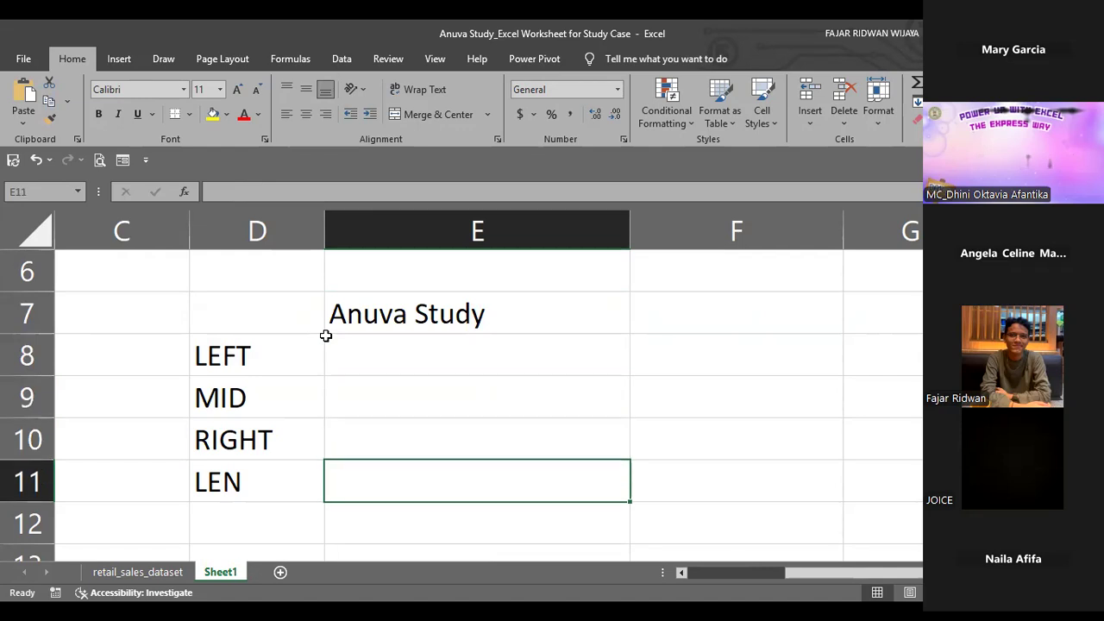
{"action": "type", "text": "="}
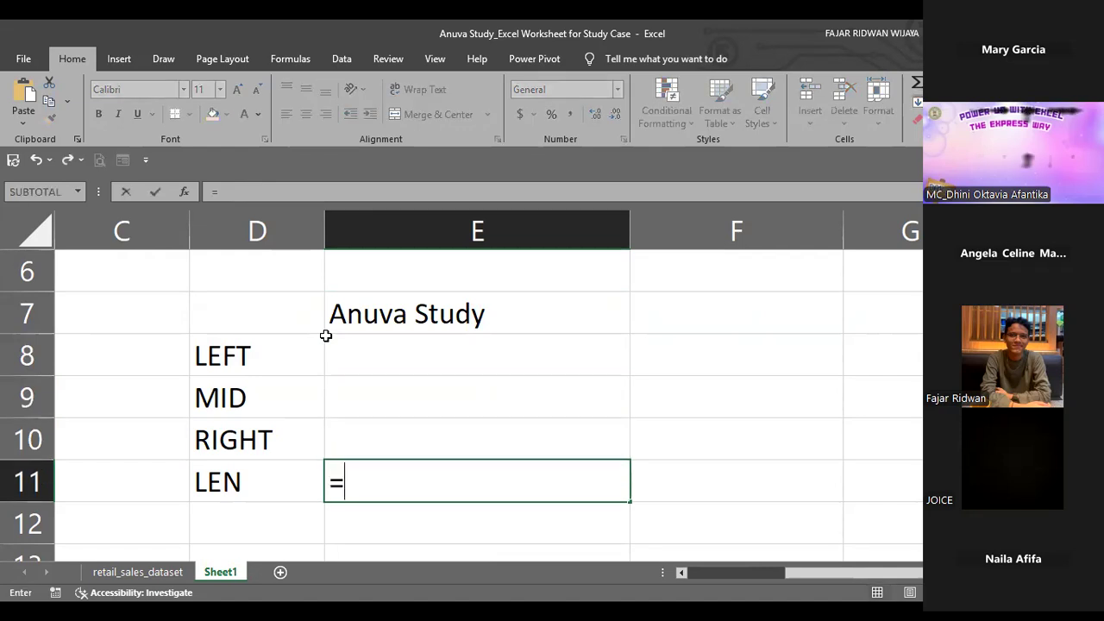
{"action": "type", "text": "LEN("}
{"action": "left_click", "coordinate": [415, 307]}
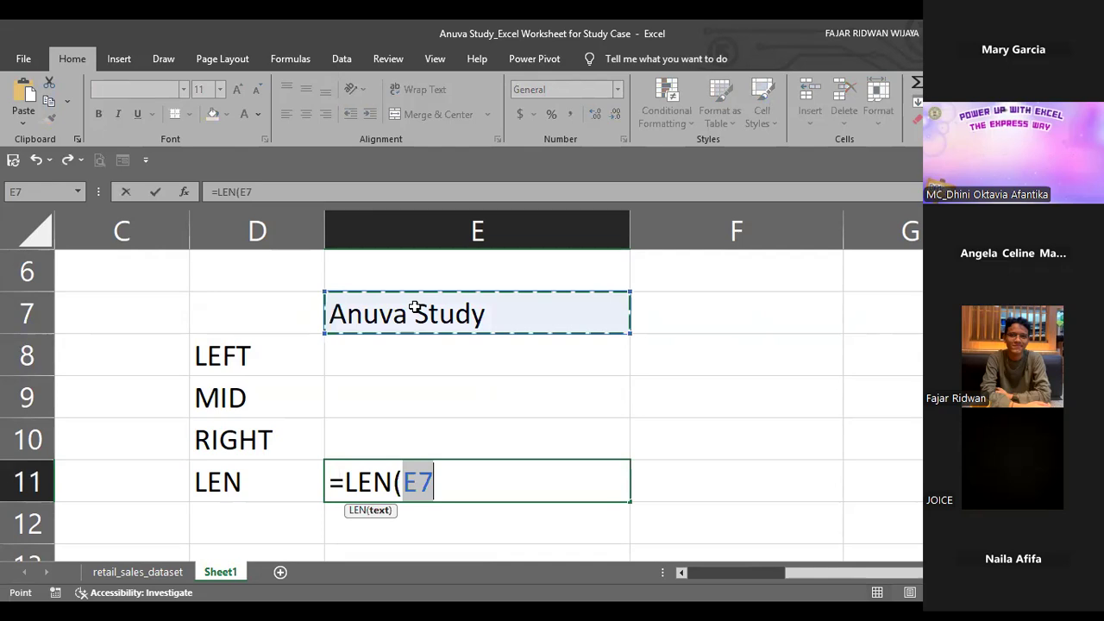
{"action": "key", "text": "Return"}
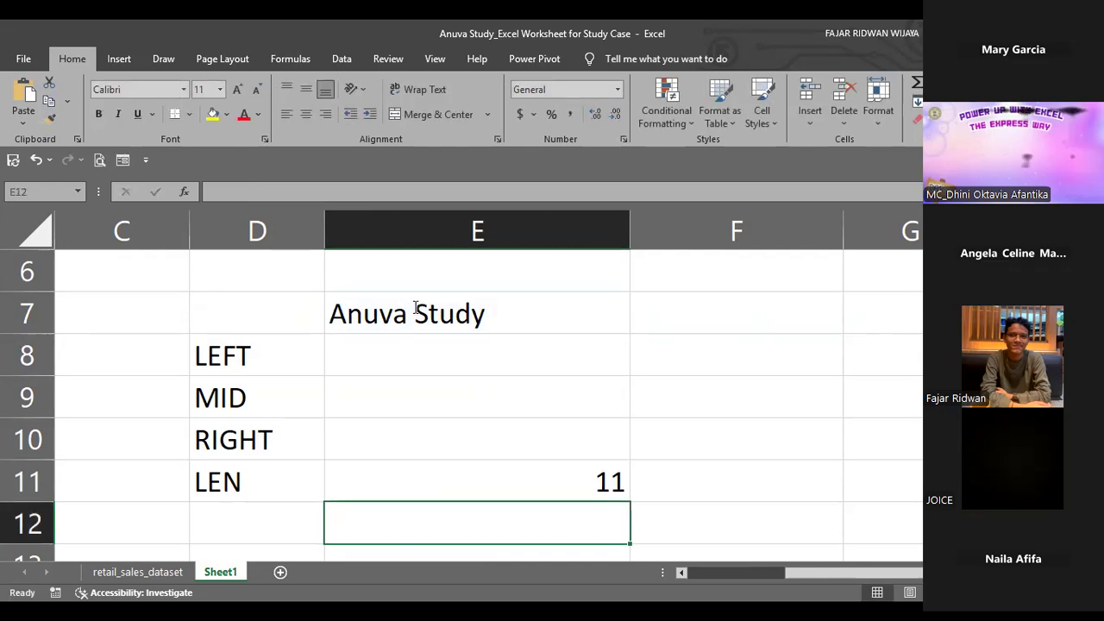
- Examine the words "Anuva" and "Study" and the space between them in cell E7, leaving the text as is
{"action": "left_click", "coordinate": [415, 310]}
{"action": "double_click", "coordinate": [415, 314]}
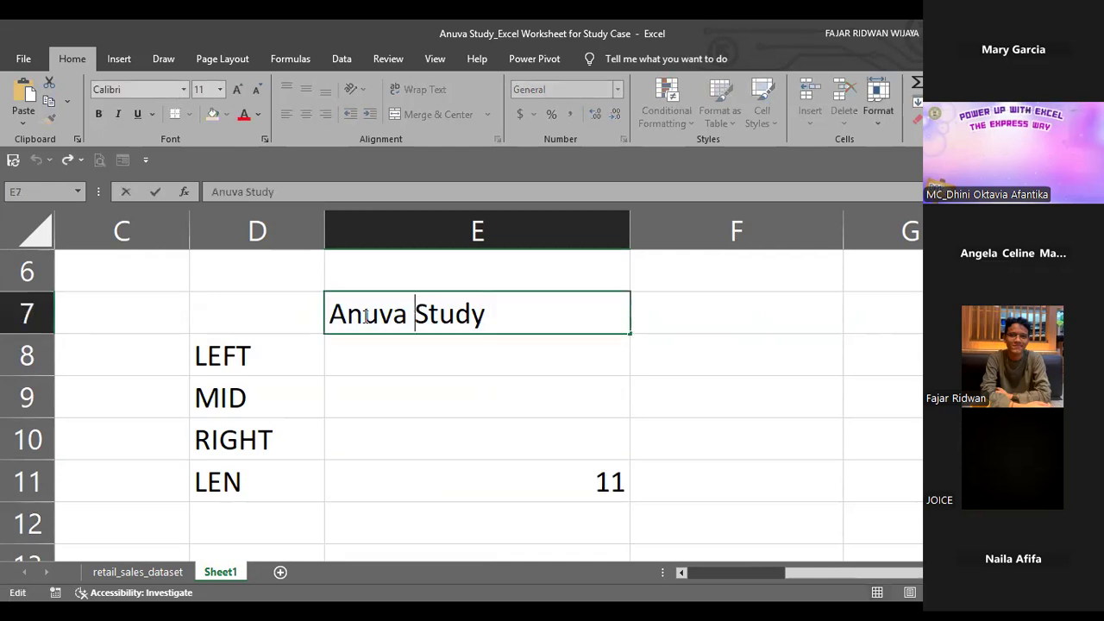
{"action": "double_click", "coordinate": [366, 315]}
{"action": "double_click", "coordinate": [451, 315]}
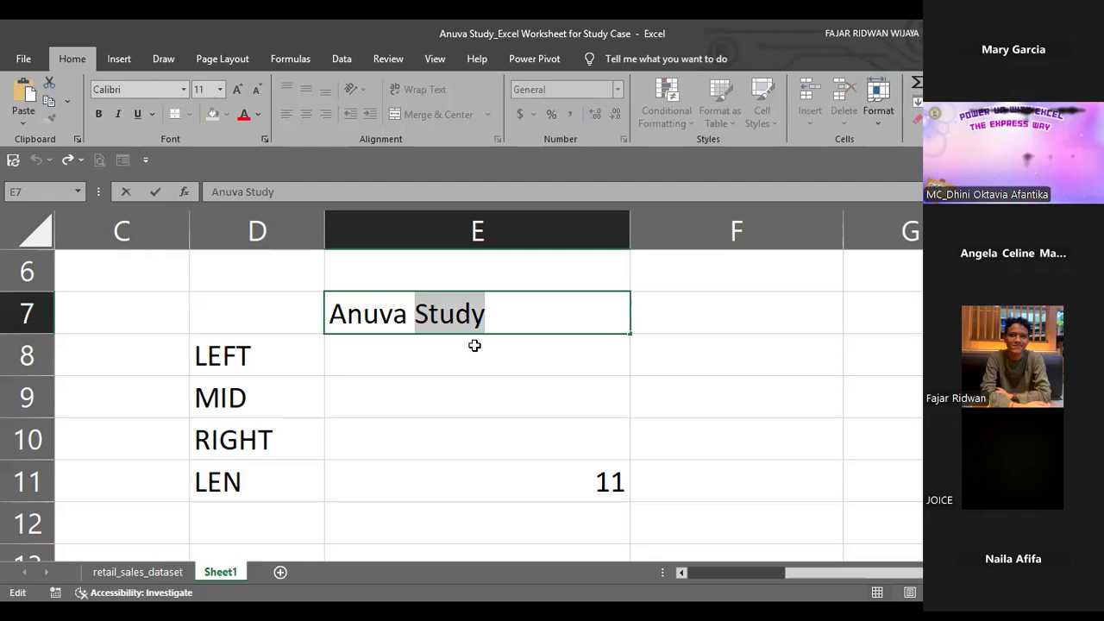
{"action": "key", "text": "Return"}
- Try removing the space between the two words in cell E7, and undo the change
{"action": "left_click", "coordinate": [429, 318]}
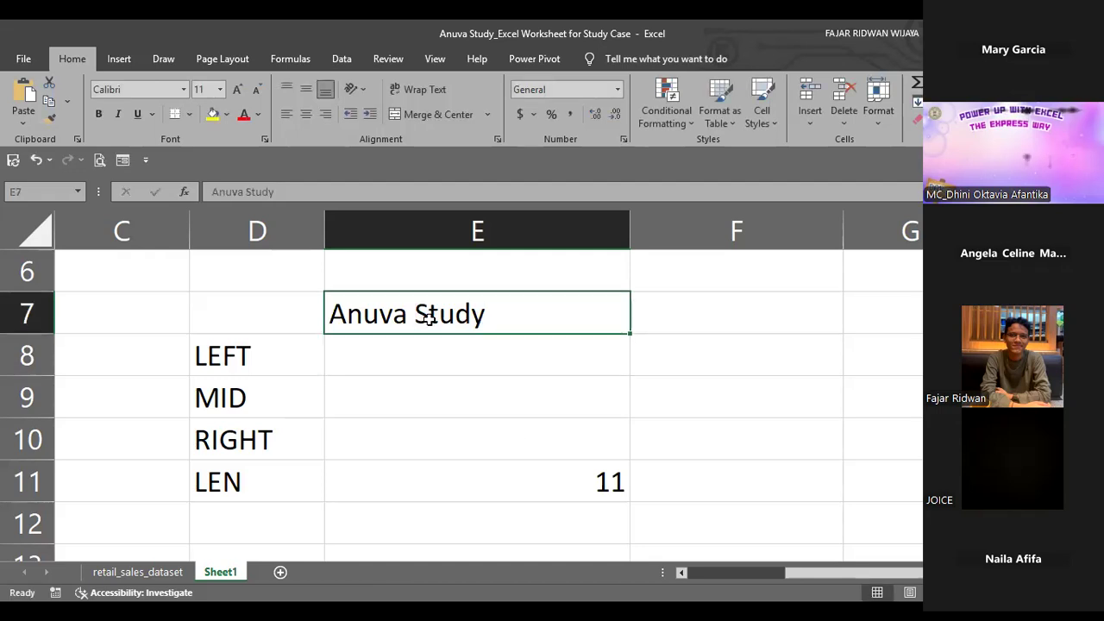
{"action": "double_click", "coordinate": [421, 316]}
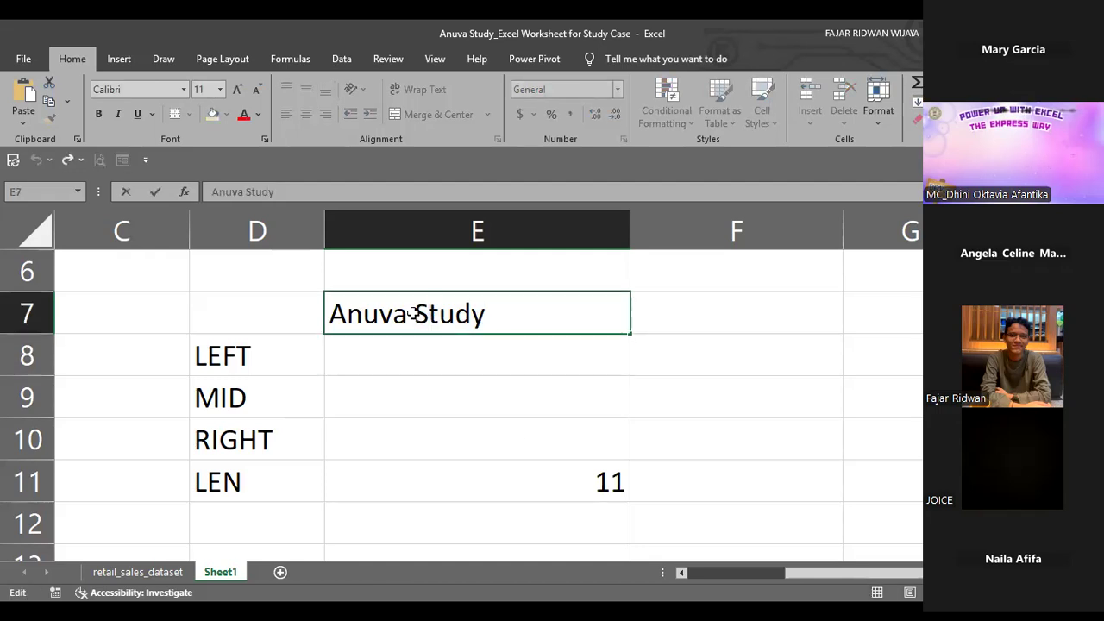
{"action": "key", "text": "BackSpace"}
{"action": "key", "text": "Return"}
{"action": "key", "text": "ctrl+z"}
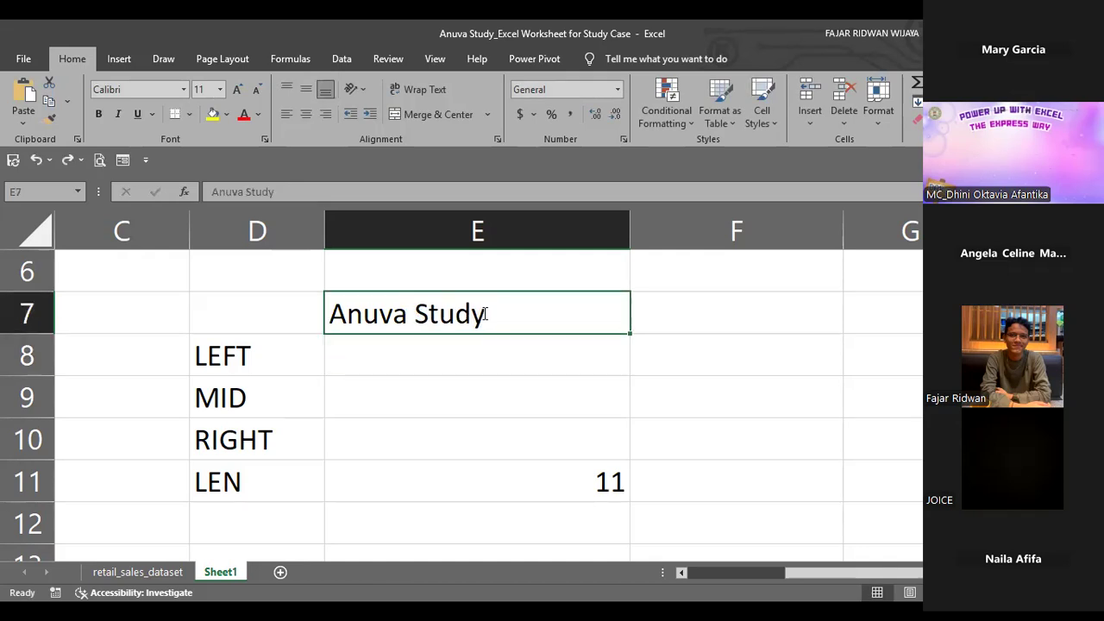
- Add seven trailing spaces after the text in cell E7 to test LEN, and delete them again
{"action": "double_click", "coordinate": [485, 318]}
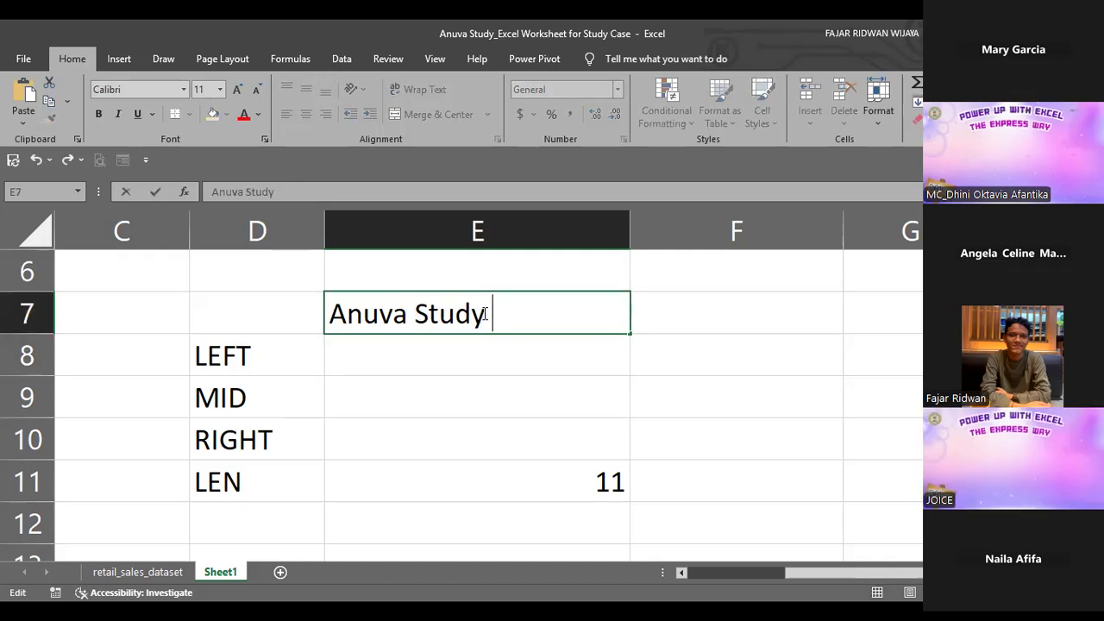
{"action": "key", "text": "Return"}
{"action": "double_click", "coordinate": [484, 314]}
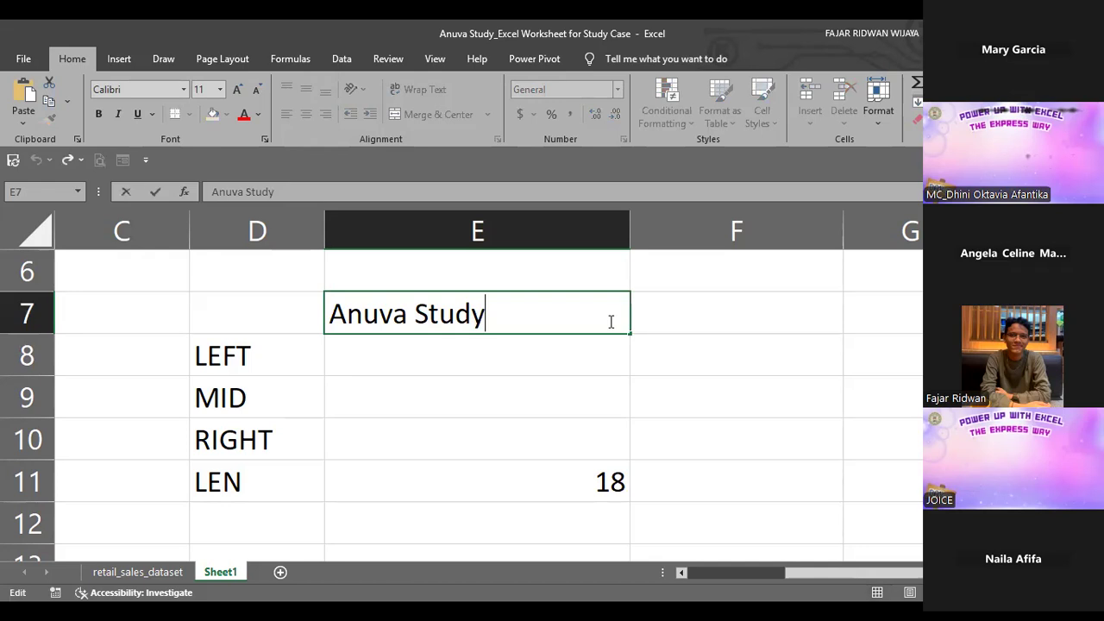
{"action": "key", "text": "Delete"}
{"action": "key", "text": "Delete"}
{"action": "key", "text": "Delete"}
{"action": "key", "text": "Delete"}
{"action": "key", "text": "Delete"}
{"action": "key", "text": "Delete"}
{"action": "key", "text": "Delete"}
{"action": "key", "text": "Return"}
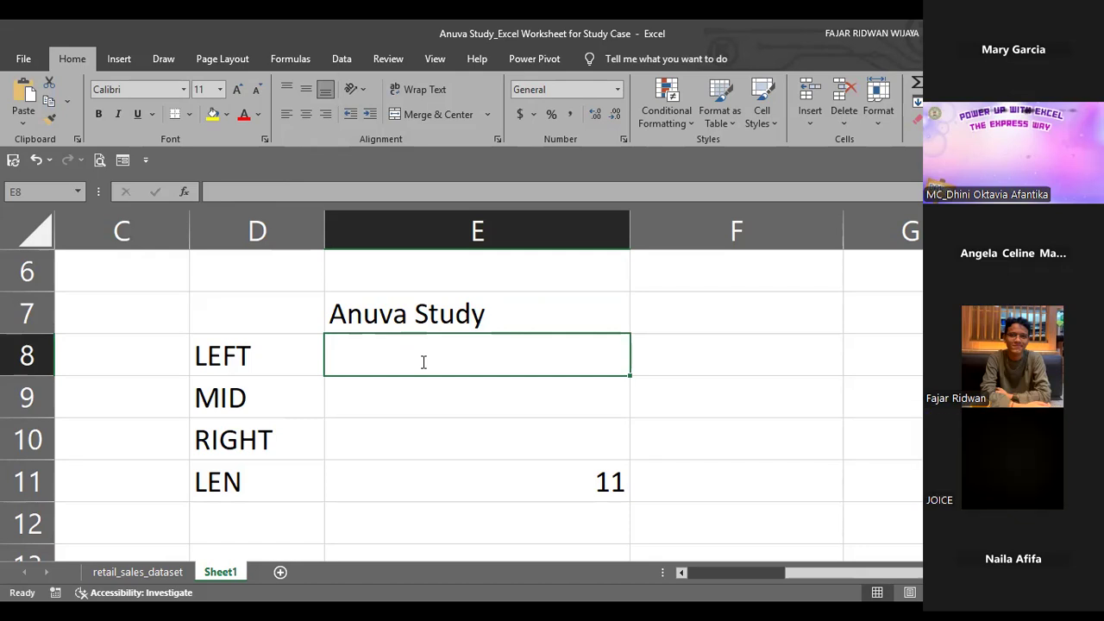
- Enter the formula =LEFT(E7, 3) in cell E8 to extract the first three characters
{"action": "type", "text": "=l"}
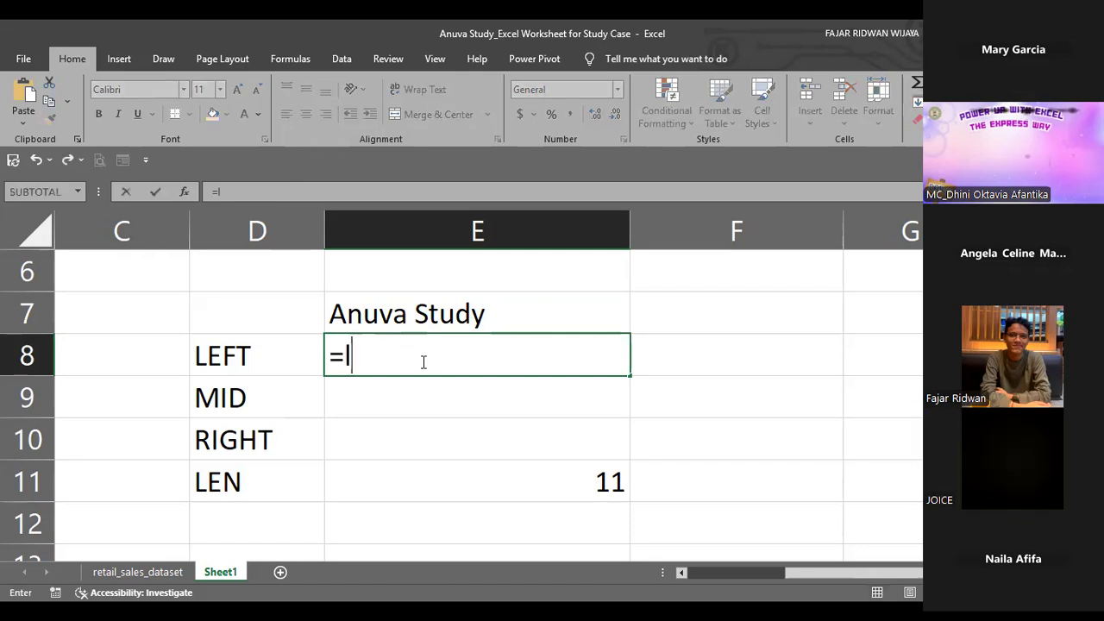
{"action": "type", "text": "e"}
{"action": "key", "text": "Tab"}
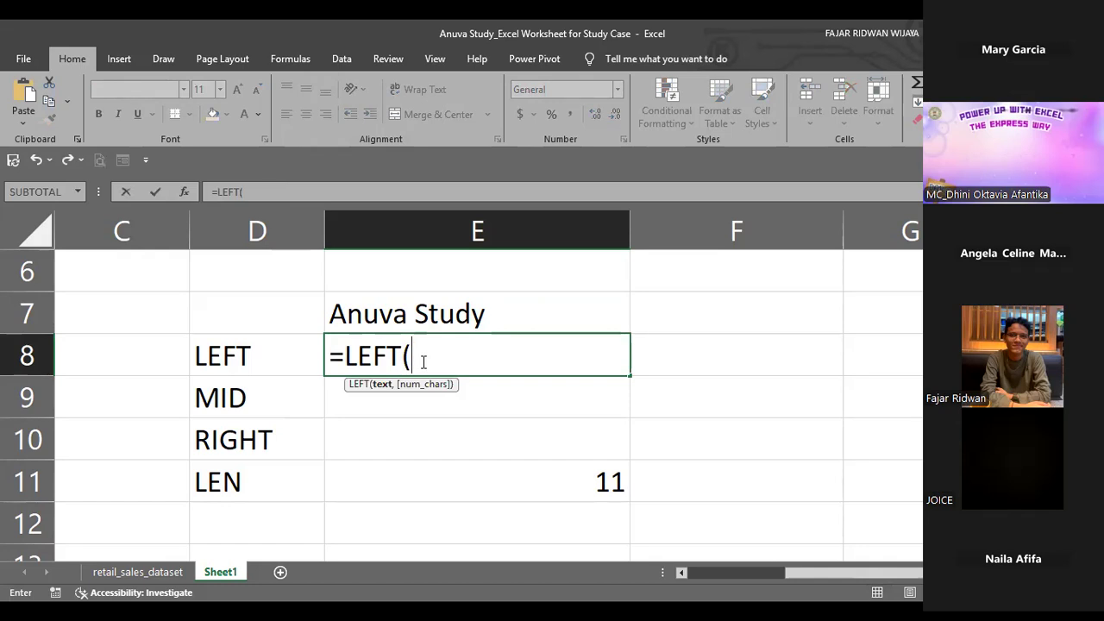
{"action": "left_click", "coordinate": [415, 313]}
{"action": "type", "text": ","}
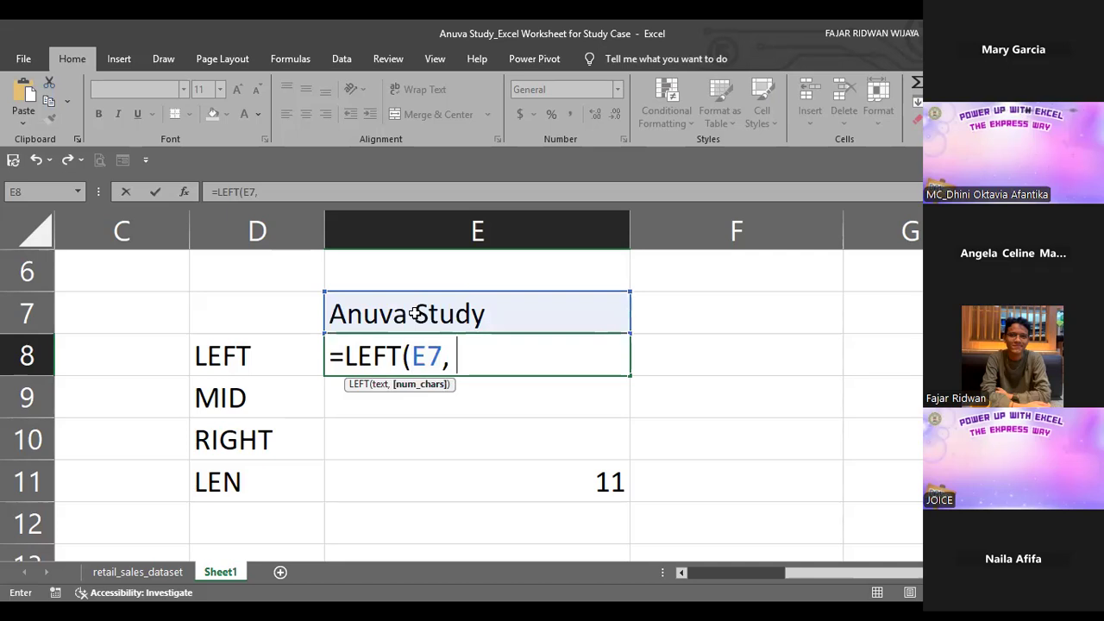
{"action": "type", "text": "3"}
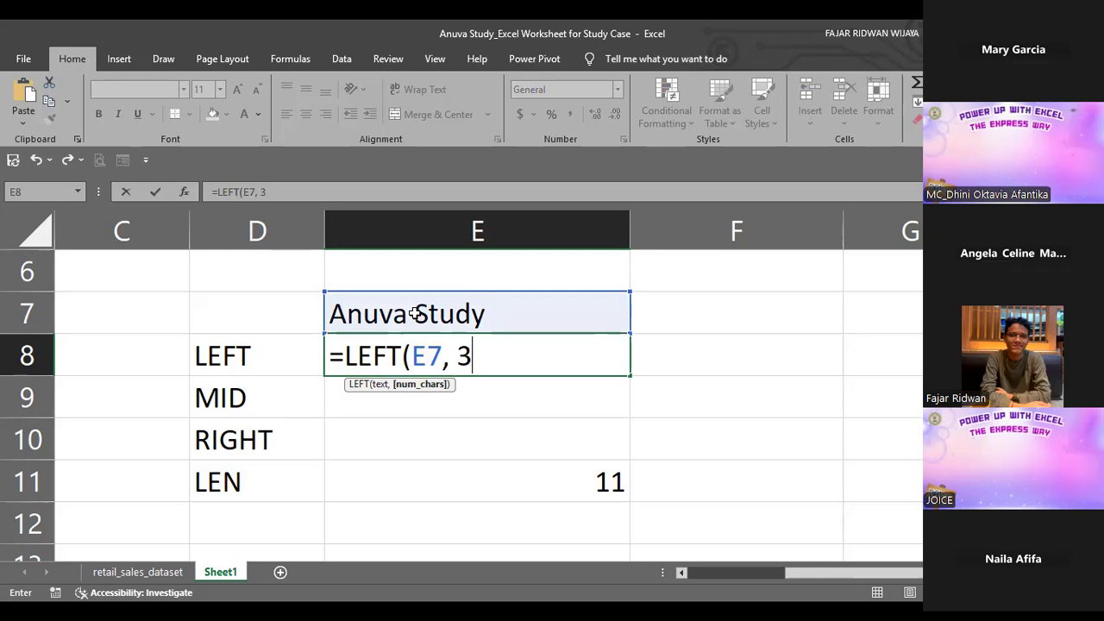
{"action": "key", "text": "ctrl+Return"}
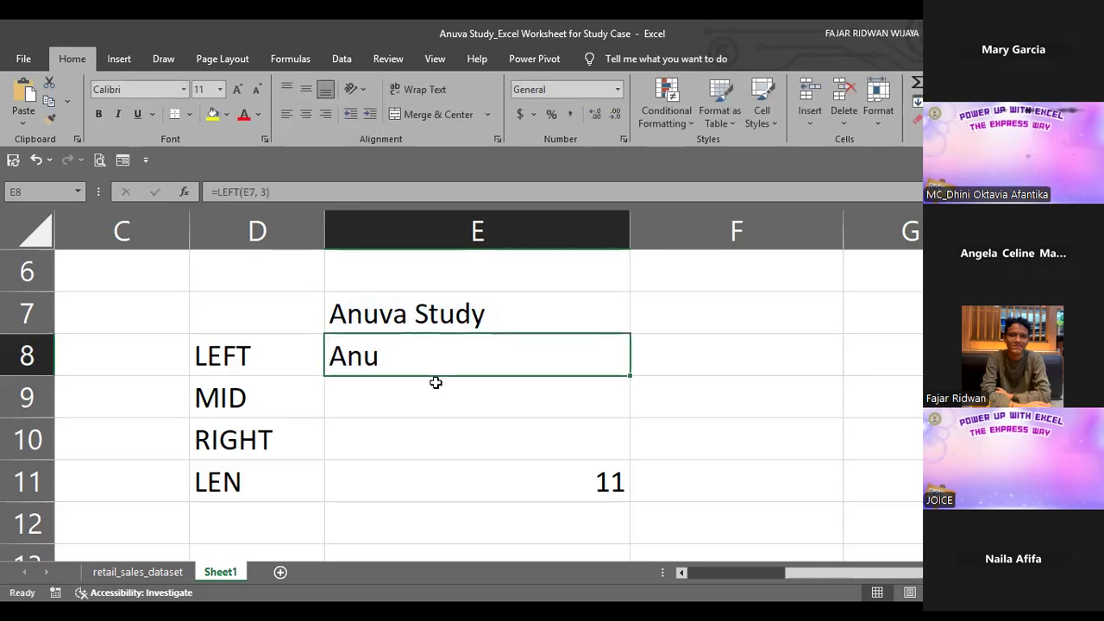
- Enter the formula =MID(E7, 3, 5) in cell E9 to extract five characters starting from the third
{"action": "key", "text": "alt+Tab"}
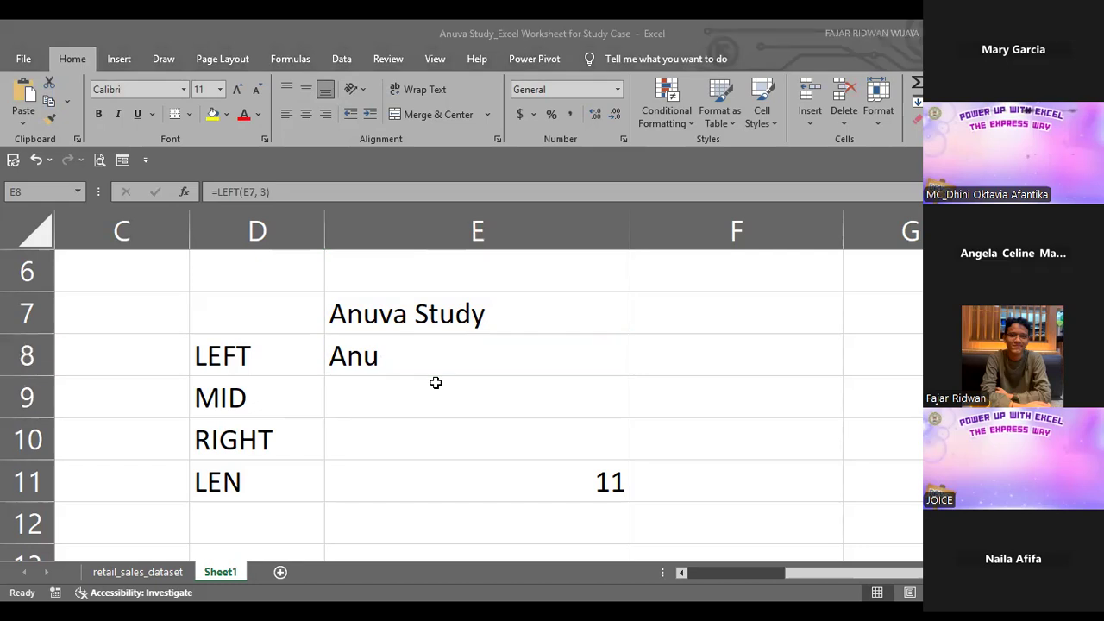
{"action": "left_click", "coordinate": [447, 421]}
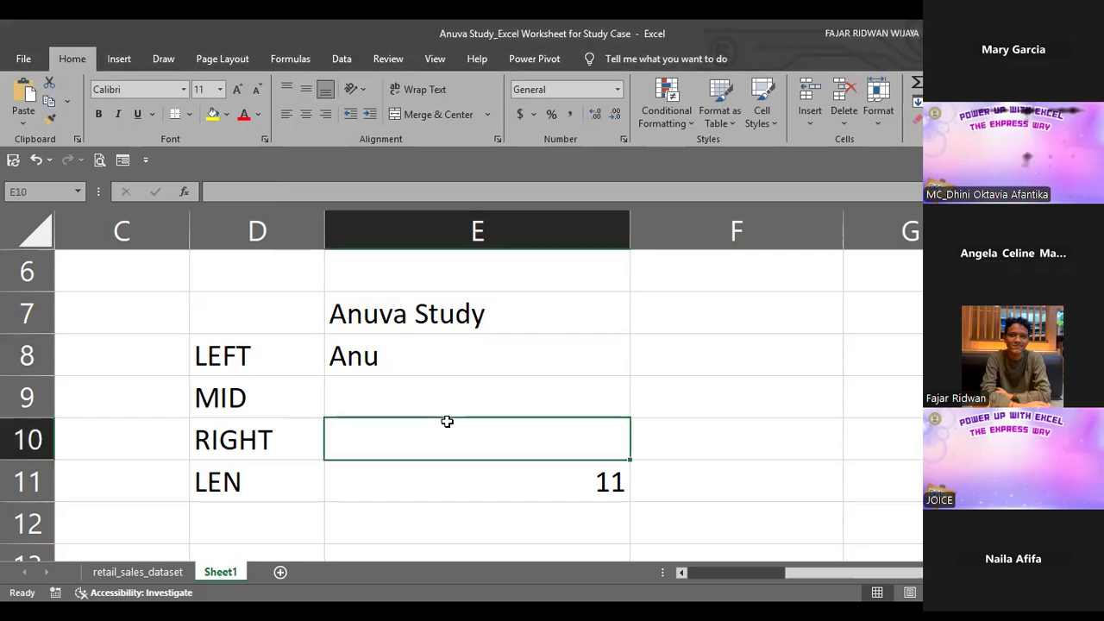
{"action": "left_click", "coordinate": [436, 393]}
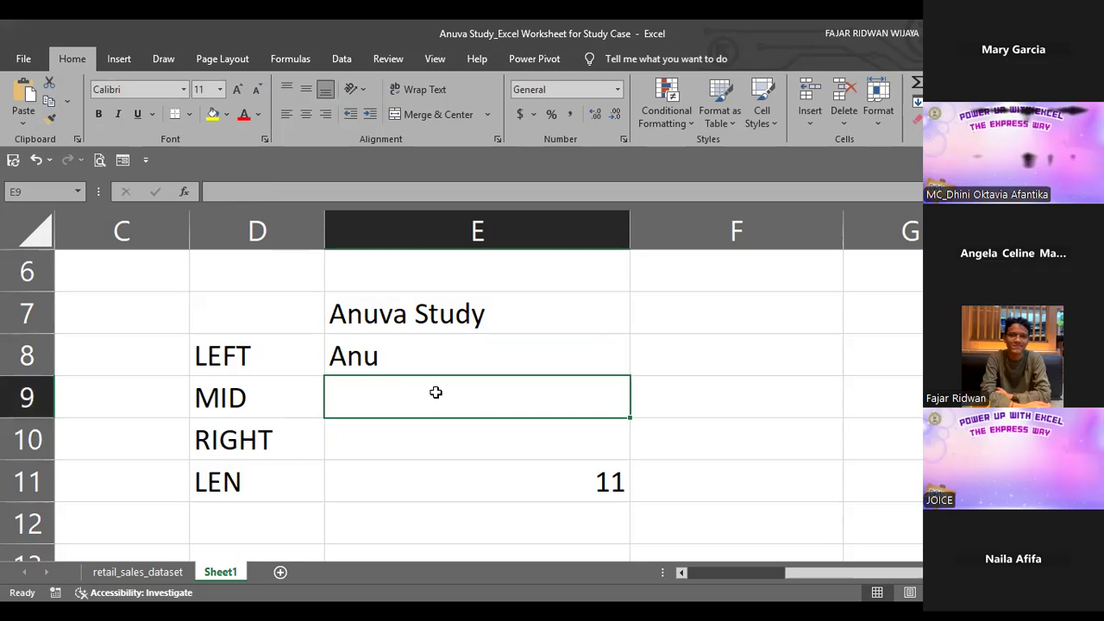
{"action": "type", "text": "=m"}
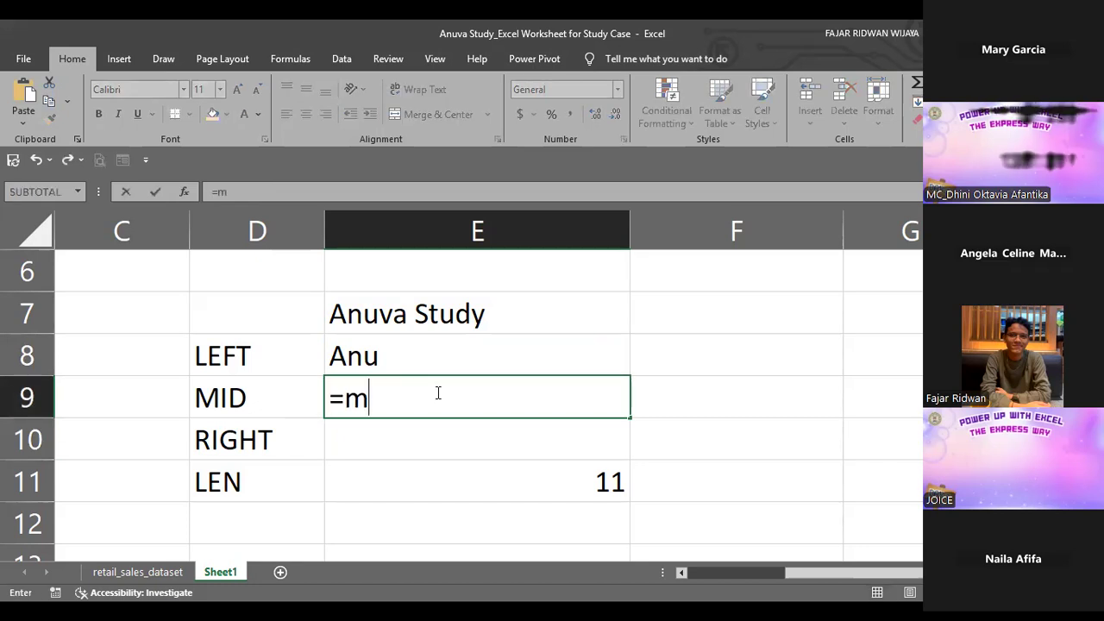
{"action": "type", "text": "i"}
{"action": "key", "text": "Tab"}
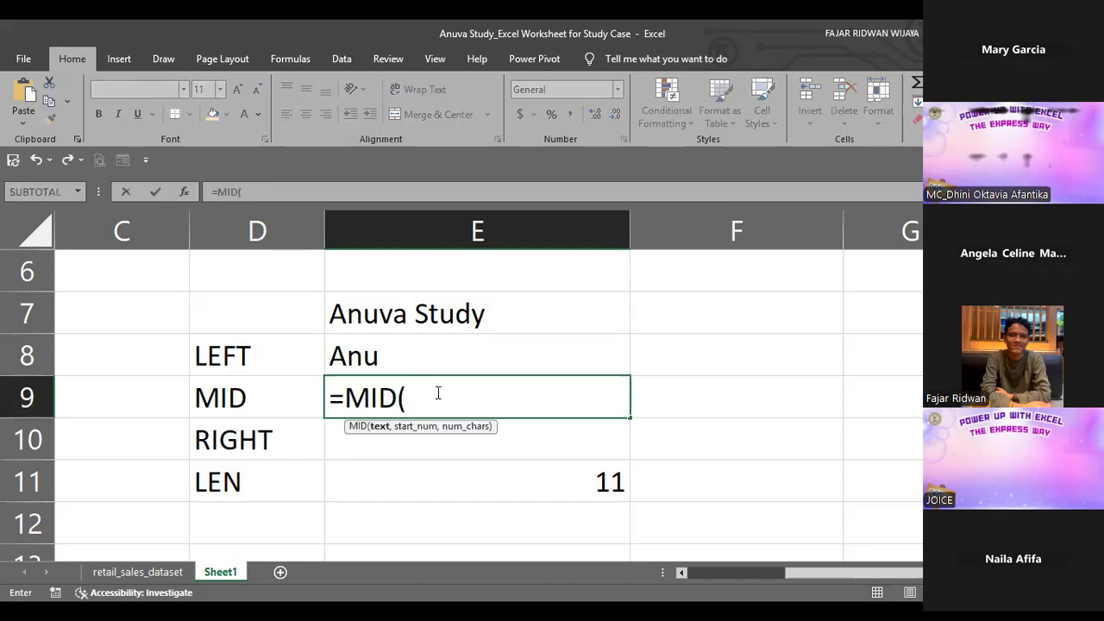
{"action": "left_click", "coordinate": [448, 308]}
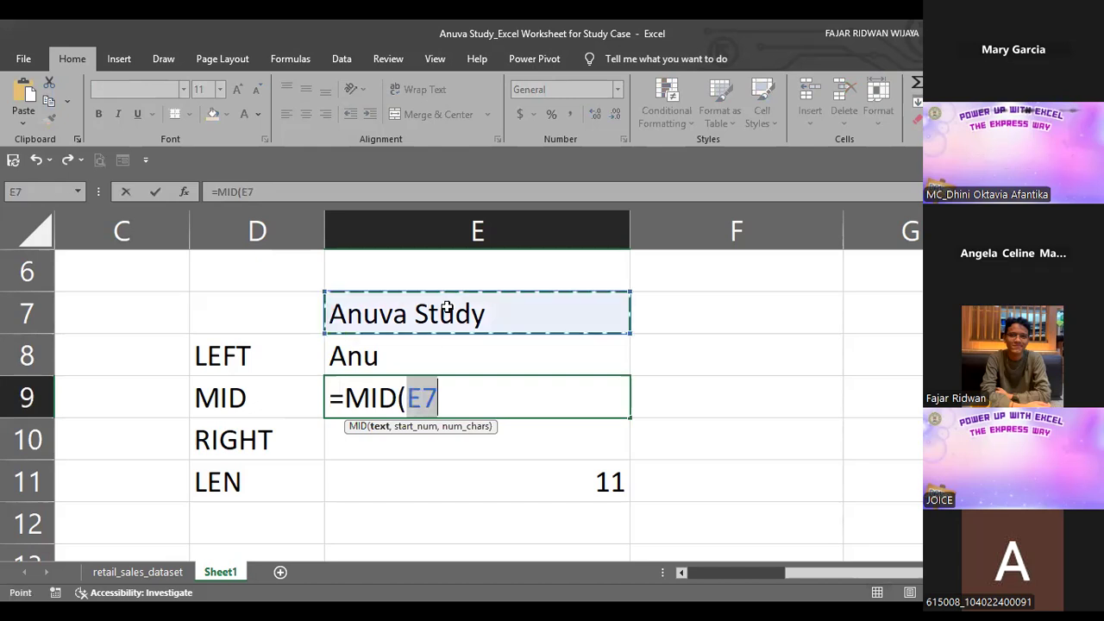
{"action": "type", "text": ","}
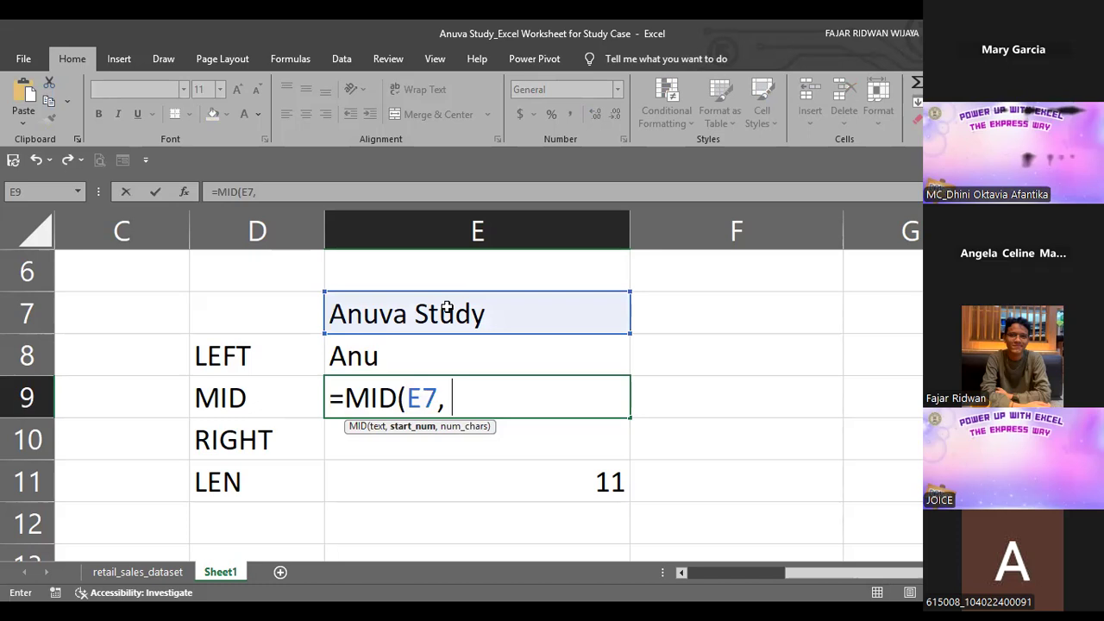
{"action": "type", "text": "3, 5"}
{"action": "key", "text": "Return"}
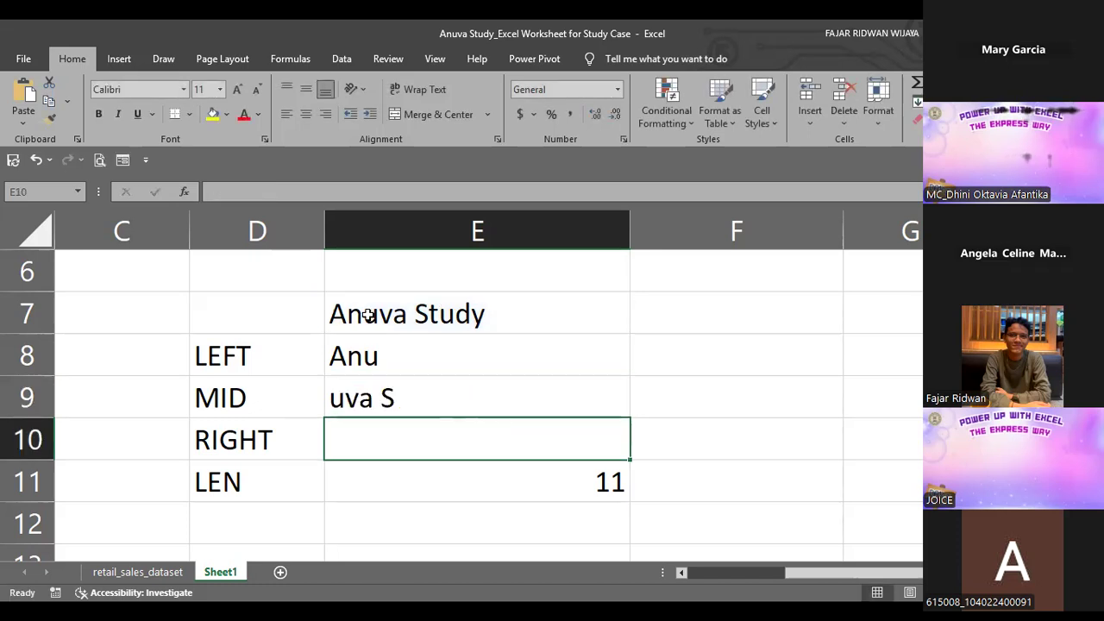
- Highlight the characters "uva S" inside the text of E7 for comparison with MID, and leave without editing
{"action": "double_click", "coordinate": [369, 315]}
{"action": "left_click_drag", "start_coordinate": [368, 315], "coordinate": [422, 317]}
{"action": "key", "text": "Escape"}
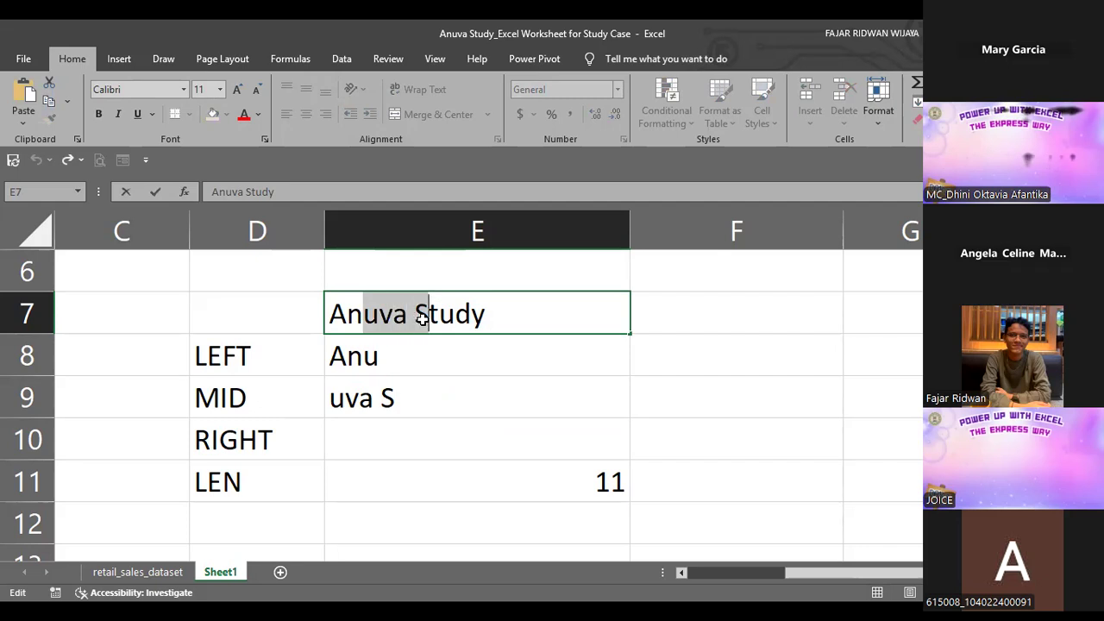
{"action": "key", "text": "Escape"}
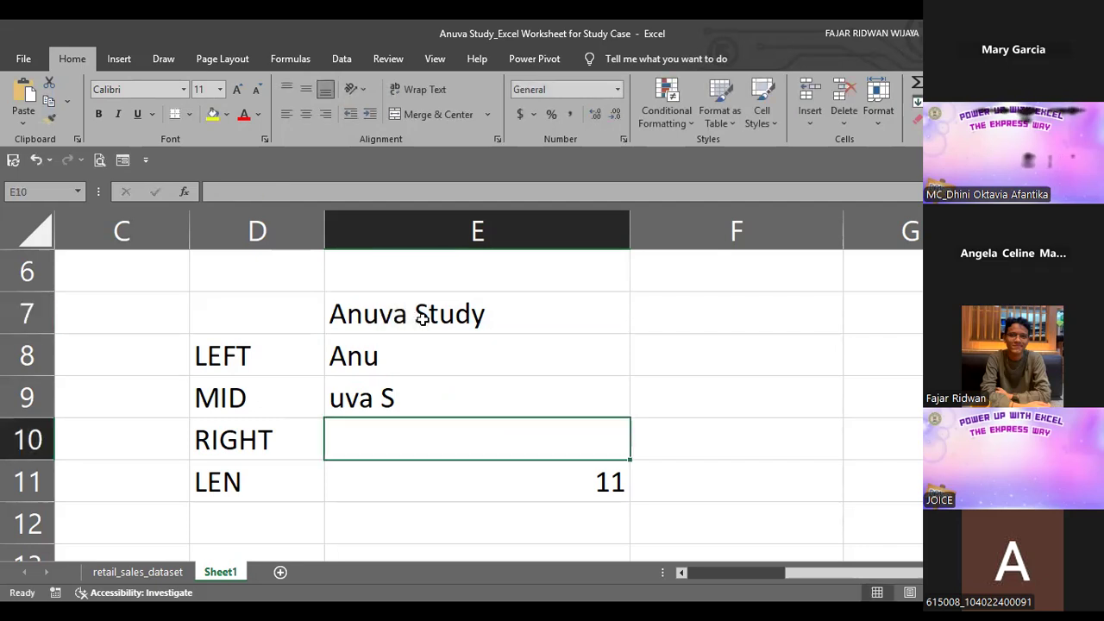
- Enter the formula =RIGHT(E7,2) in cell E10 to extract the last two characters
{"action": "type", "text": "="}
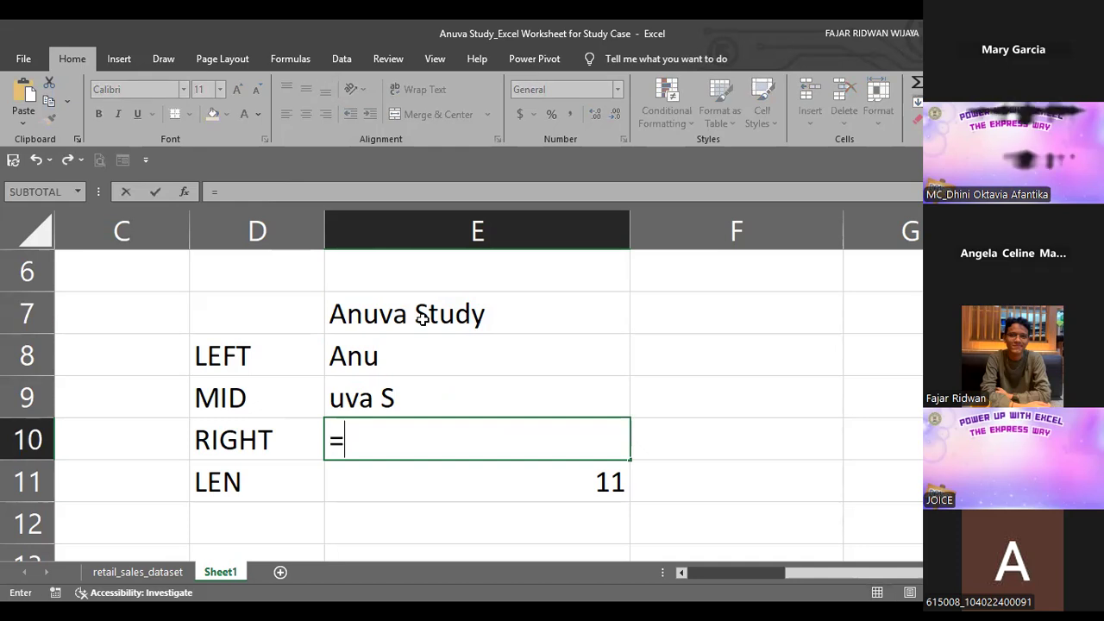
{"action": "type", "text": "RIGHT("}
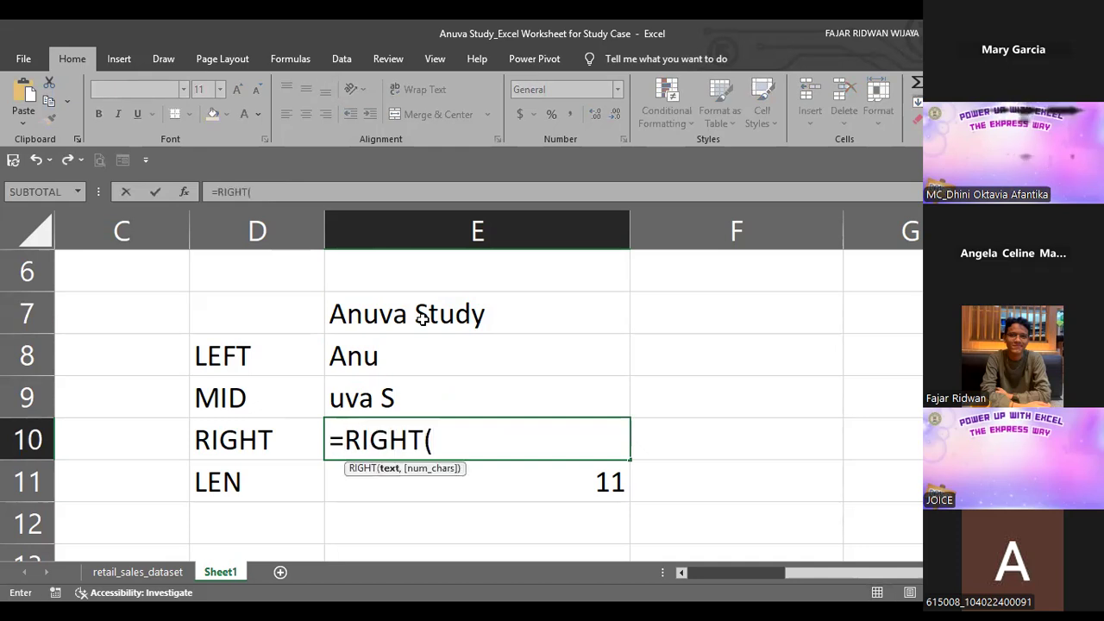
{"action": "left_click", "coordinate": [361, 314]}
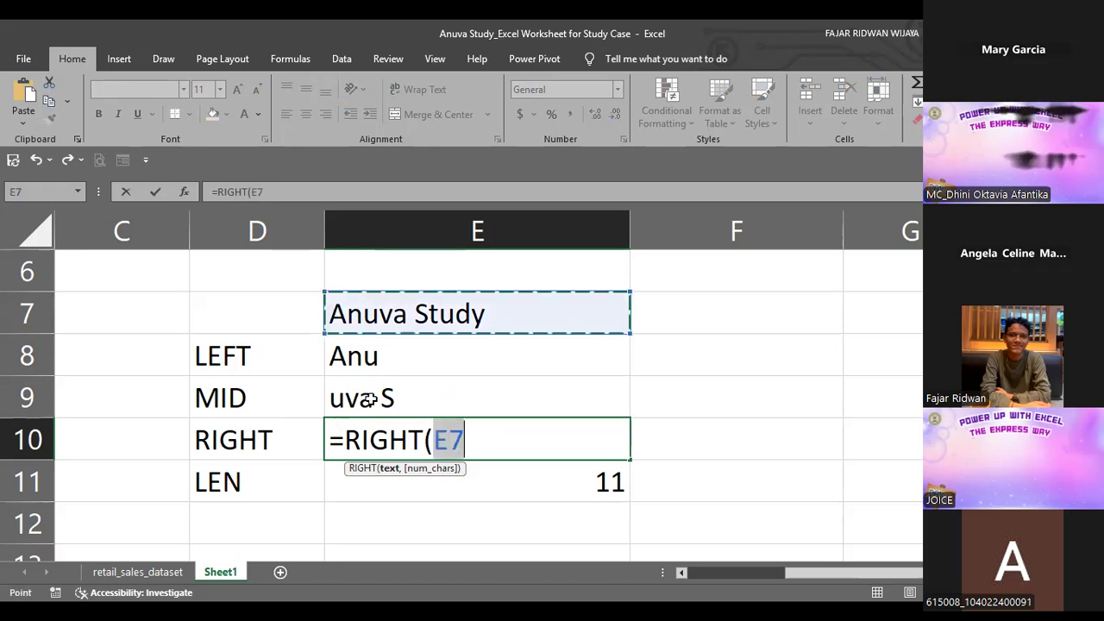
{"action": "type", "text": ","}
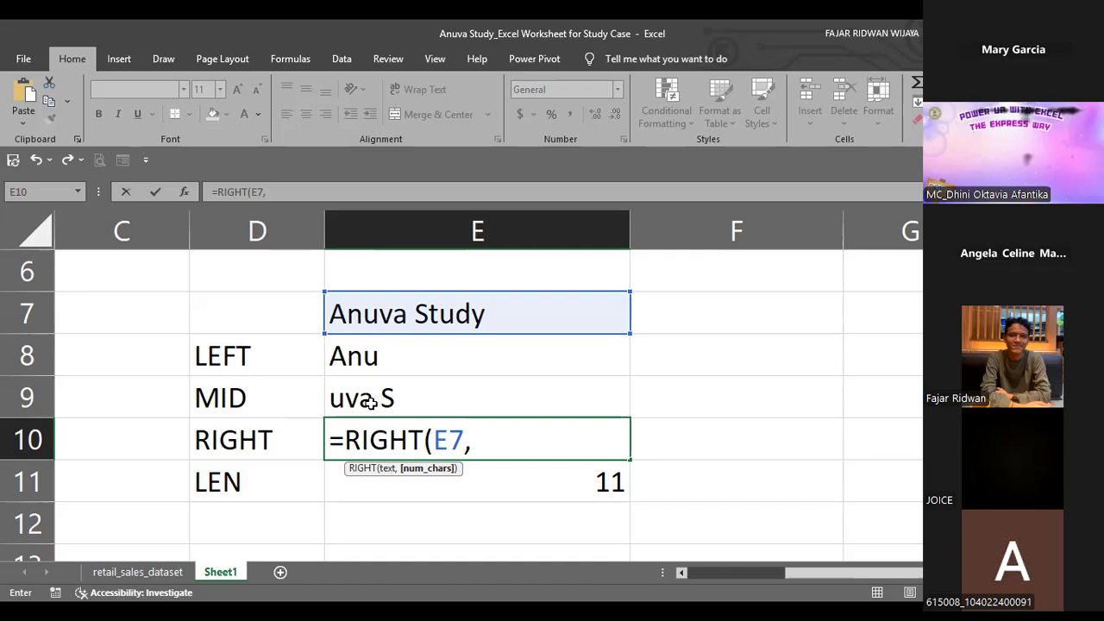
{"action": "type", "text": "2"}
{"action": "key", "text": "Return"}
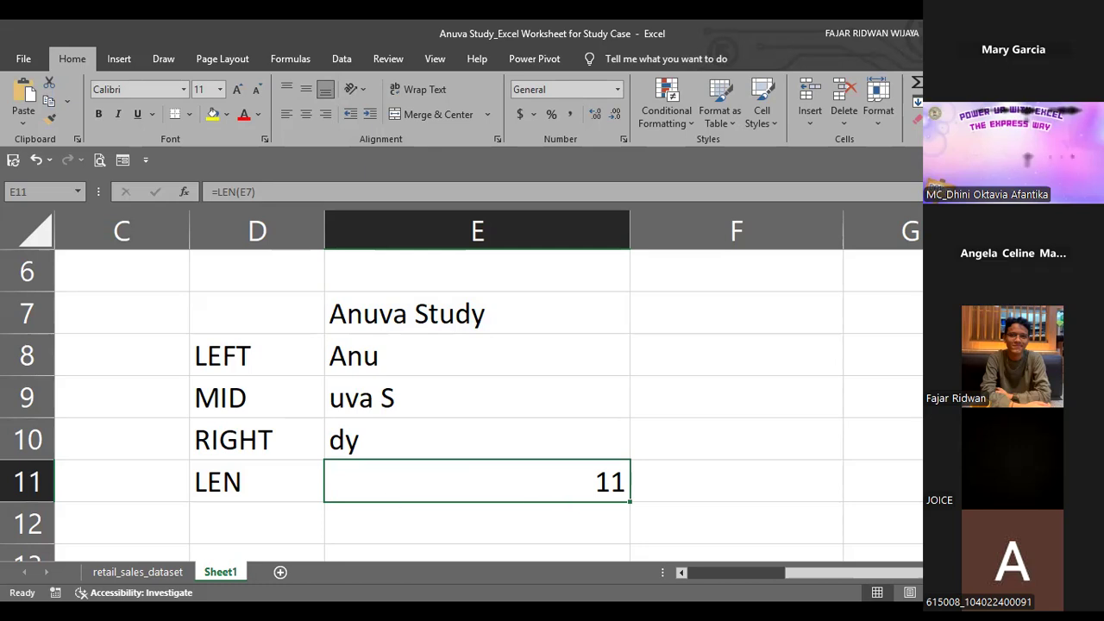
- Switch to the presentation slide about Data Validation and keyboard shortcuts
{"action": "key", "text": "alt+Tab"}
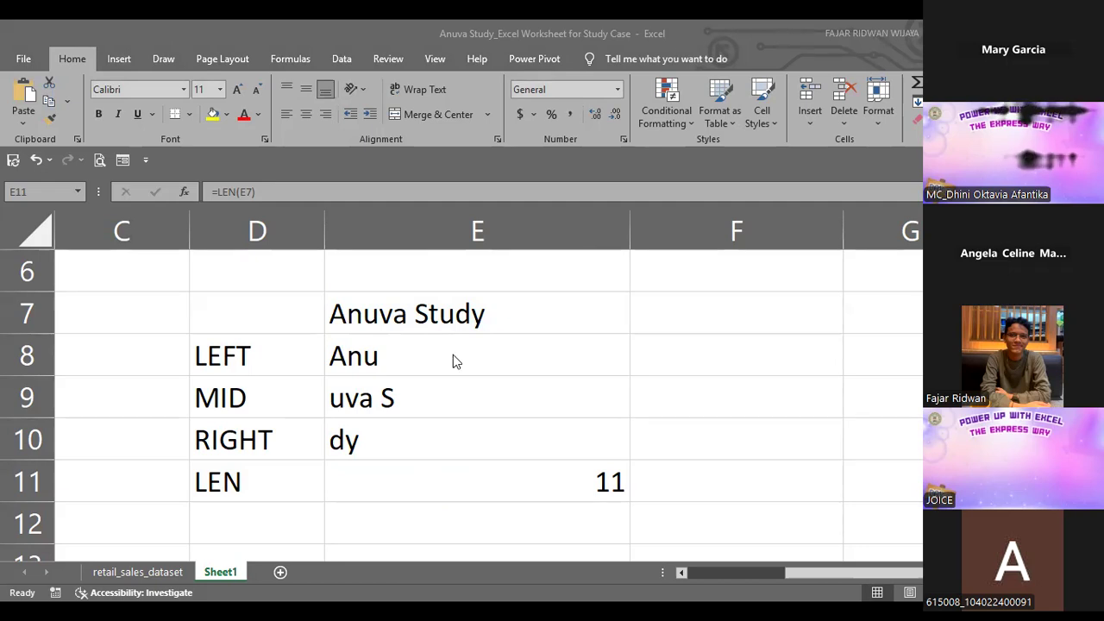
{"action": "key", "text": "alt+Tab"}
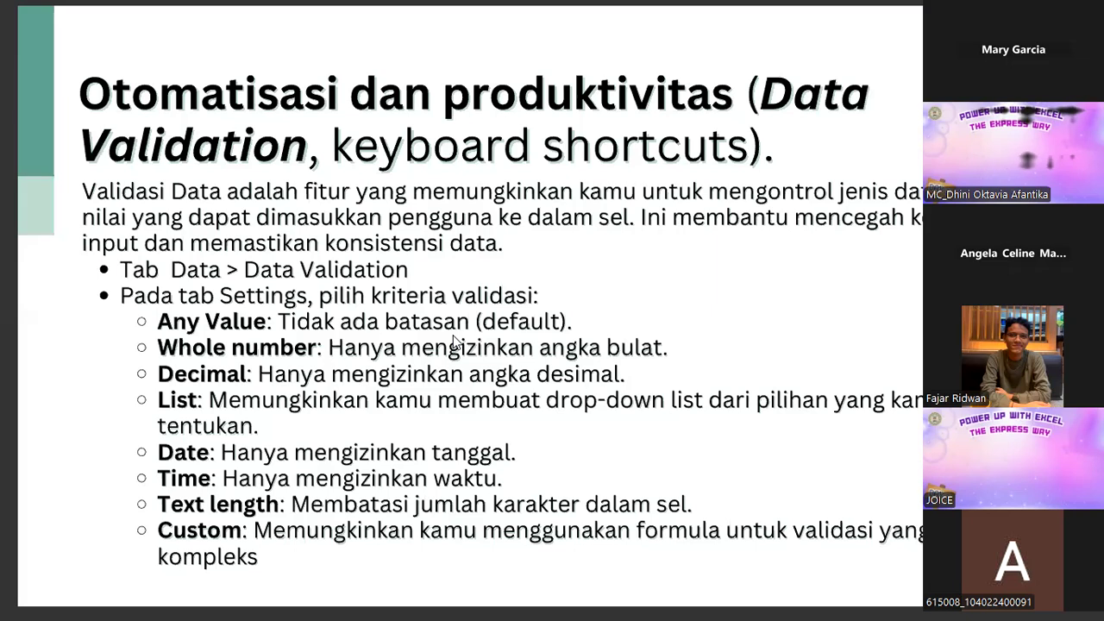
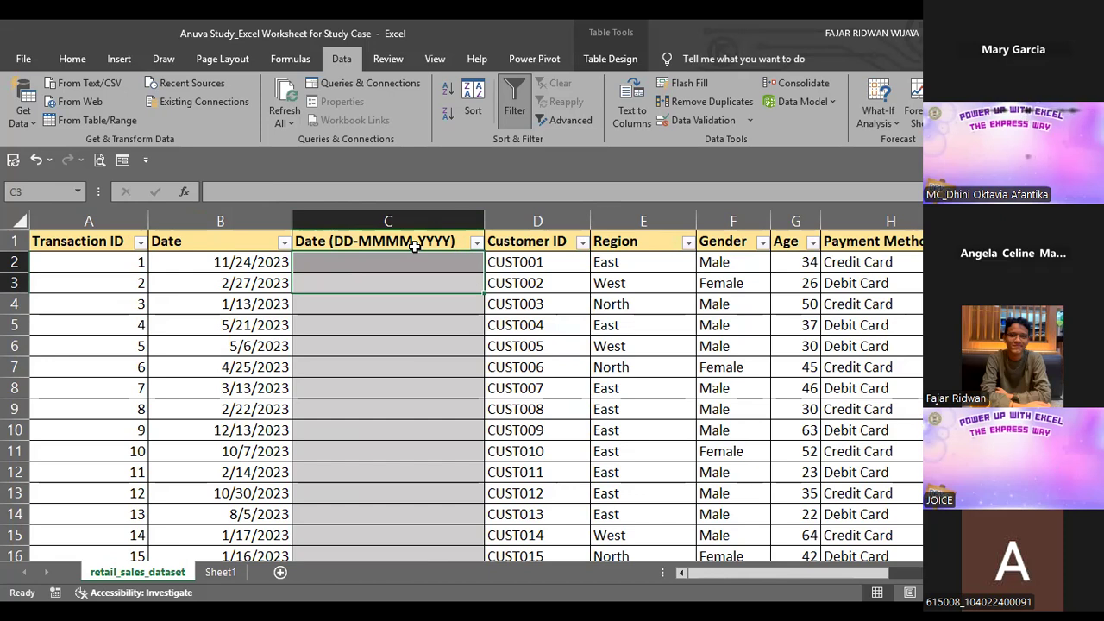
{"action": "left_click", "coordinate": [339, 265]}
{"action": "scroll", "coordinate": [339, 265], "scroll_direction": "right", "scroll_amount": 6}
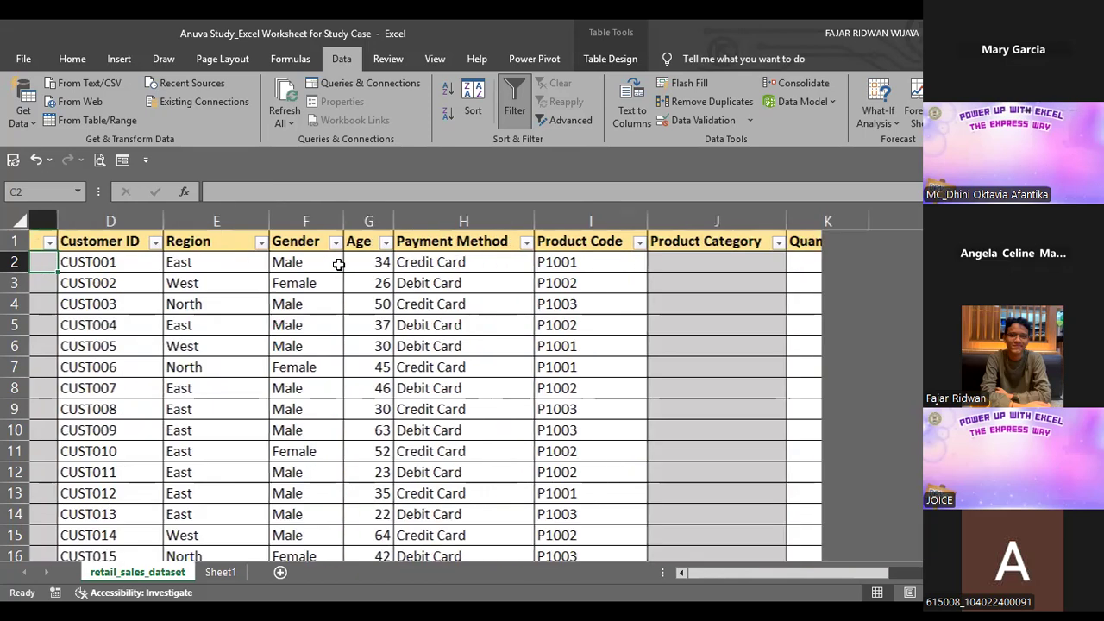
{"action": "scroll", "coordinate": [339, 265], "scroll_direction": "left", "scroll_amount": 3}
{"action": "scroll", "coordinate": [339, 265], "scroll_direction": "left", "scroll_amount": 3}
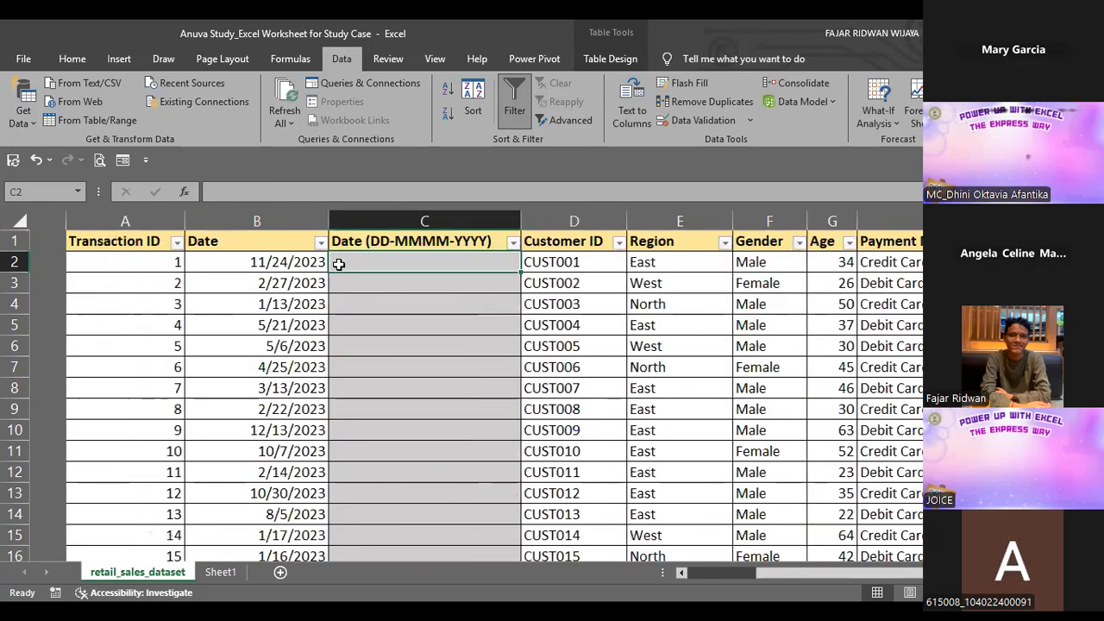
{"action": "scroll", "coordinate": [340, 265], "scroll_direction": "right", "scroll_amount": 6}
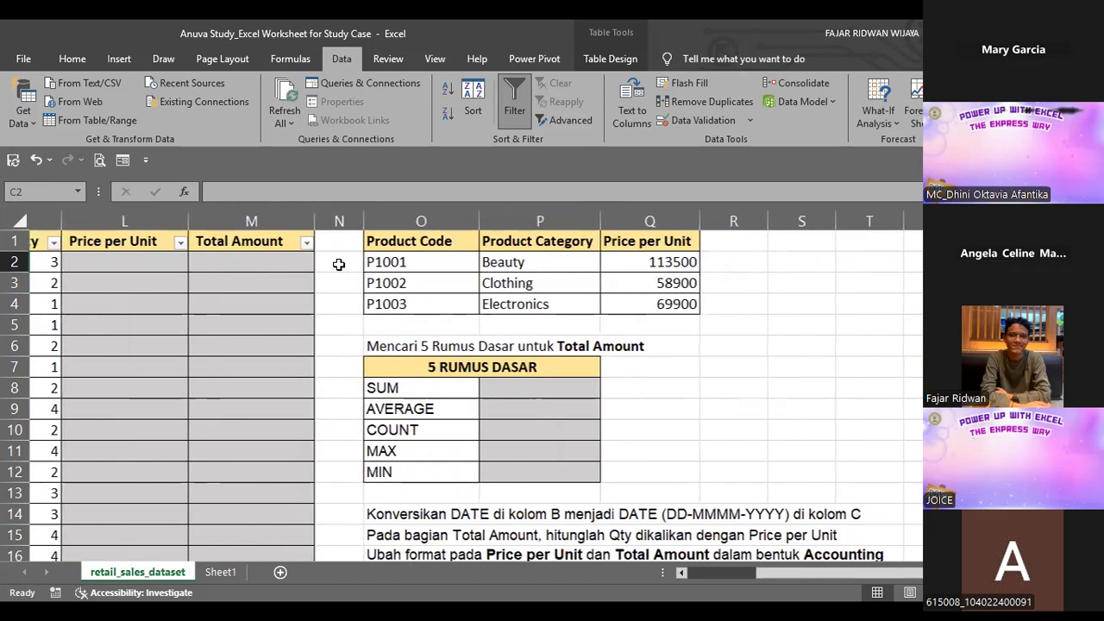
{"action": "scroll", "coordinate": [339, 265], "scroll_direction": "left", "scroll_amount": 6}
{"action": "type", "text": "="}
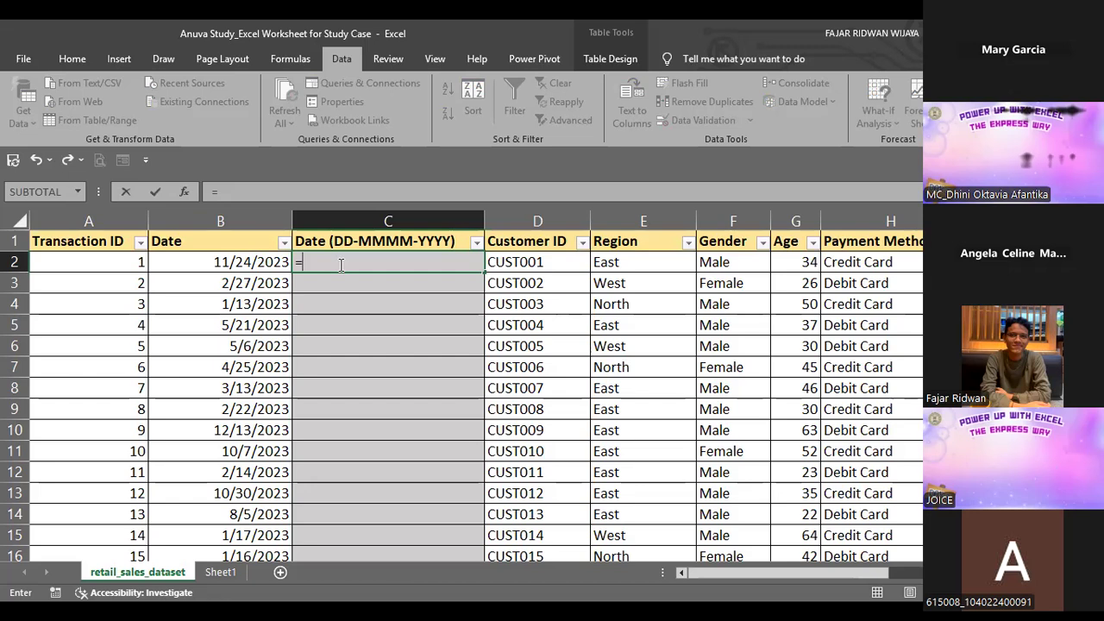
{"action": "type", "text": "TEXT("}
{"action": "left_click", "coordinate": [260, 260]}
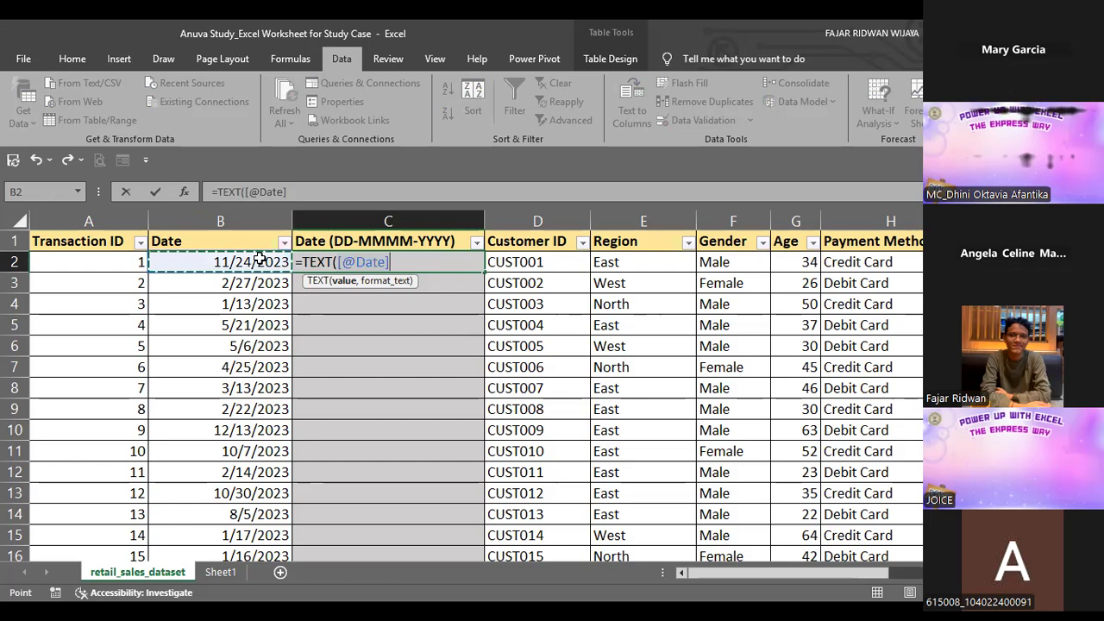
{"action": "type", "text": ",\"D"}
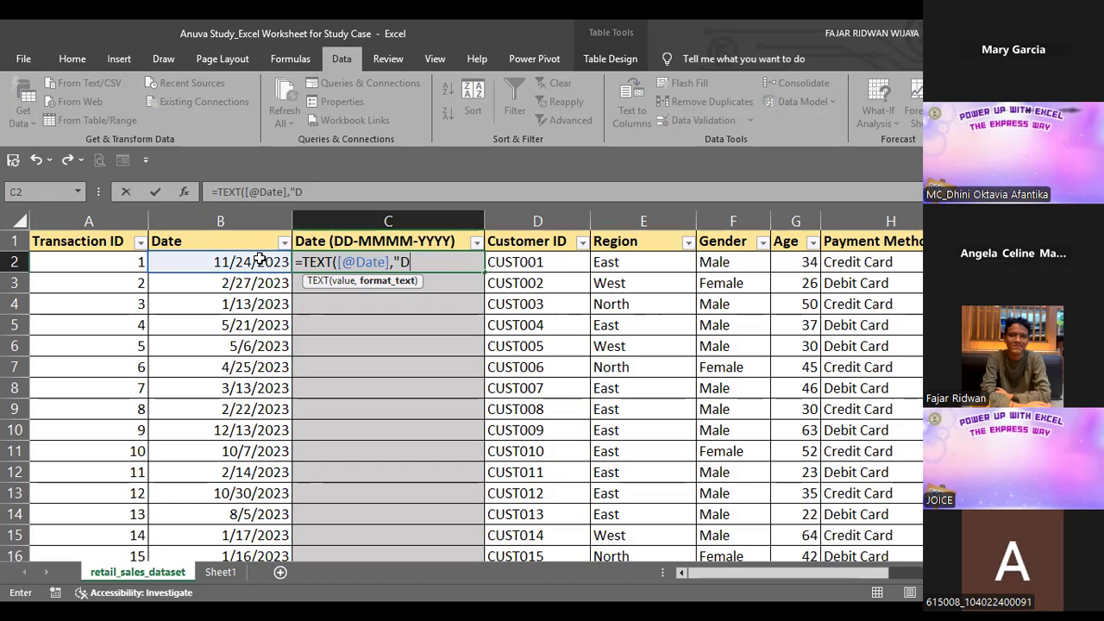
{"action": "type", "text": "D-MMMM-Y"}
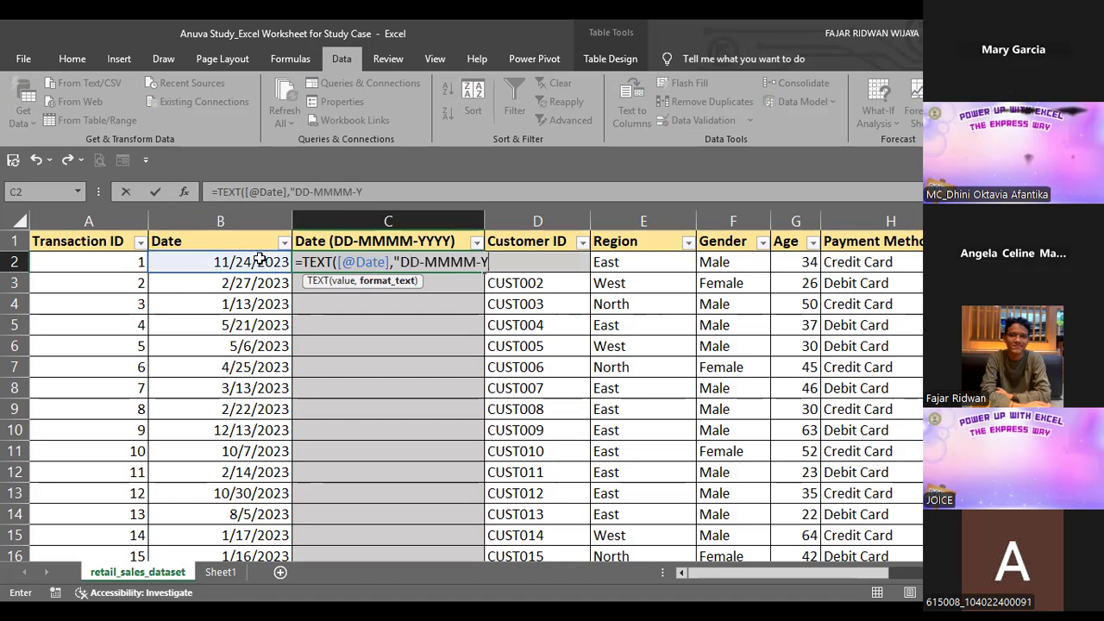
{"action": "type", "text": "YYY\")"}
{"action": "key", "text": "Return"}
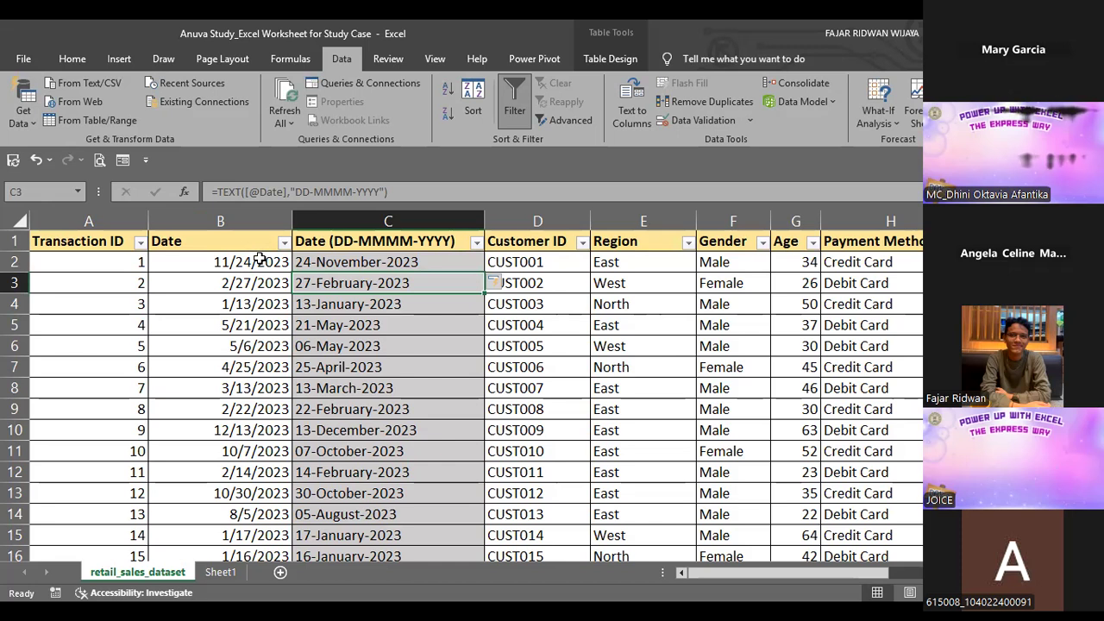
- Read the exercise instructions in column O below the 5 RUMUS DASAR table, including the Product Category task in O19
{"action": "scroll", "coordinate": [260, 259], "scroll_direction": "right", "scroll_amount": 1}
{"action": "scroll", "coordinate": [260, 258], "scroll_direction": "left", "scroll_amount": 1}
{"action": "scroll", "coordinate": [259, 259], "scroll_direction": "up", "scroll_amount": 1}
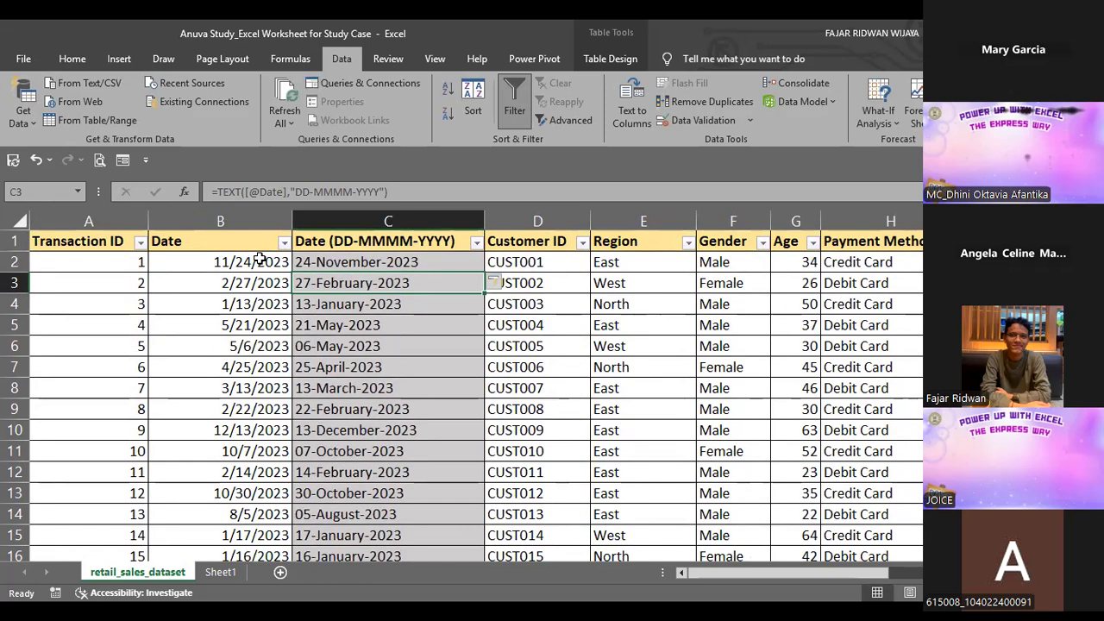
{"action": "scroll", "coordinate": [259, 259], "scroll_direction": "right", "scroll_amount": 2}
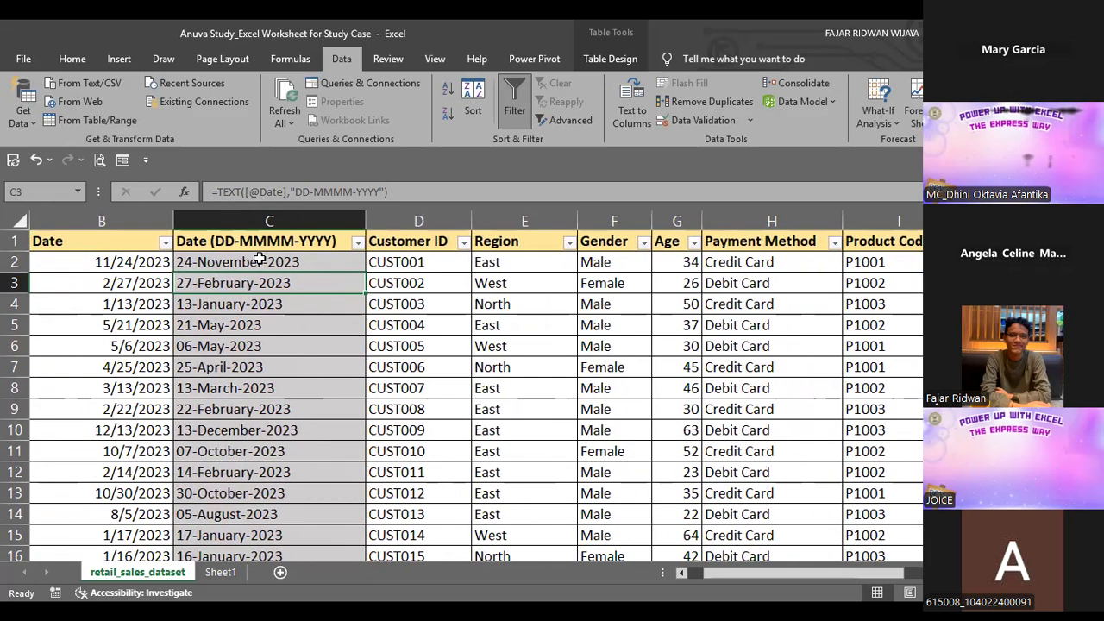
{"action": "scroll", "coordinate": [260, 259], "scroll_direction": "right", "scroll_amount": 4}
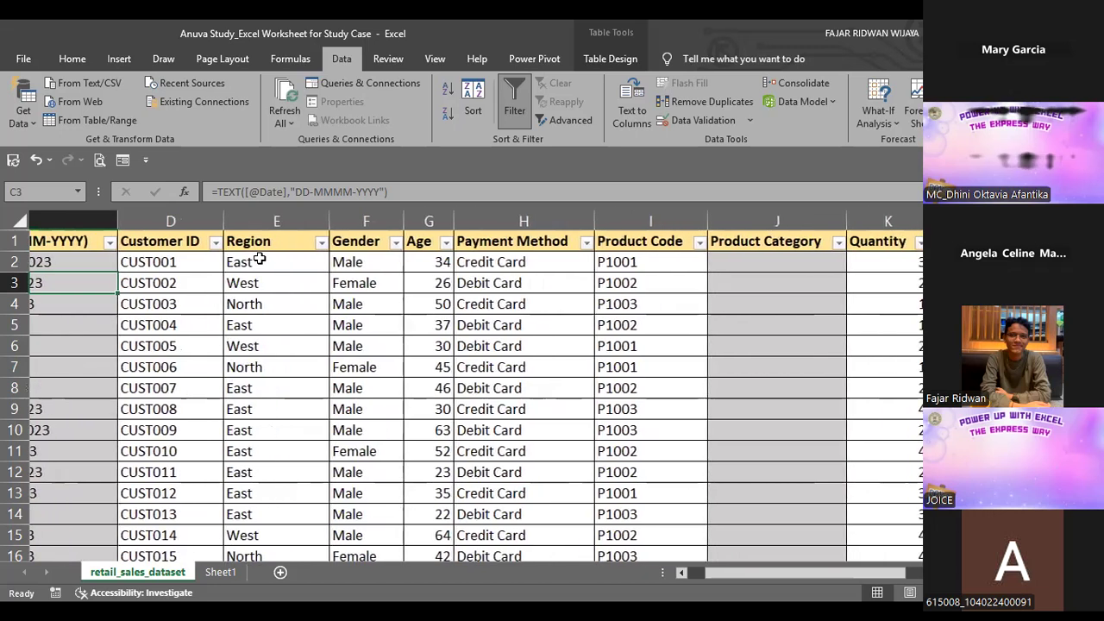
{"action": "scroll", "coordinate": [259, 258], "scroll_direction": "right", "scroll_amount": 4}
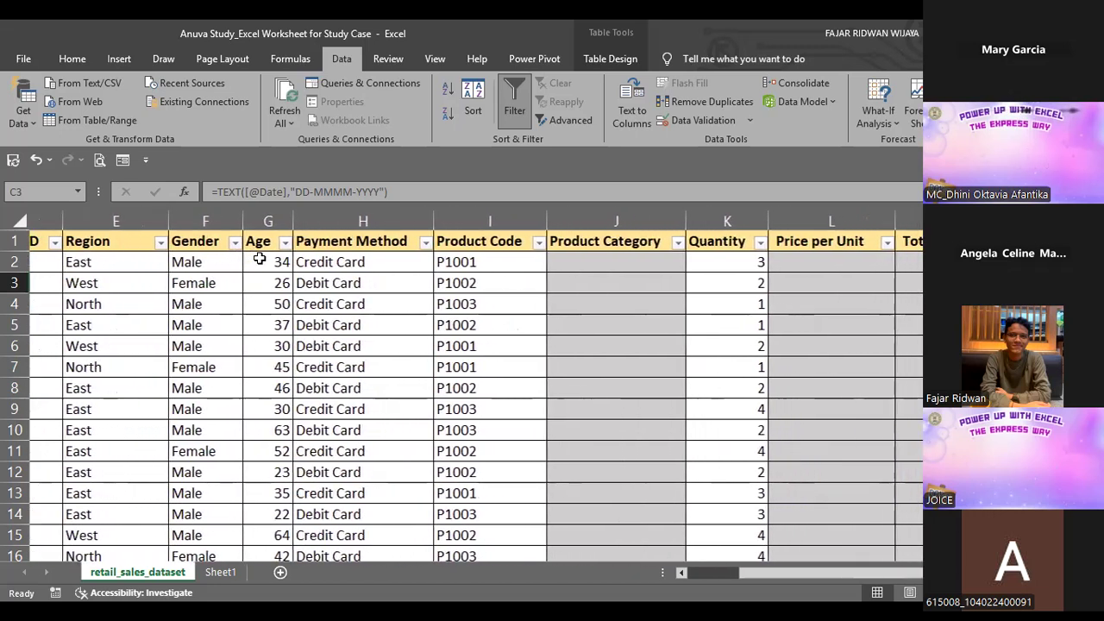
{"action": "scroll", "coordinate": [259, 259], "scroll_direction": "right", "scroll_amount": 4}
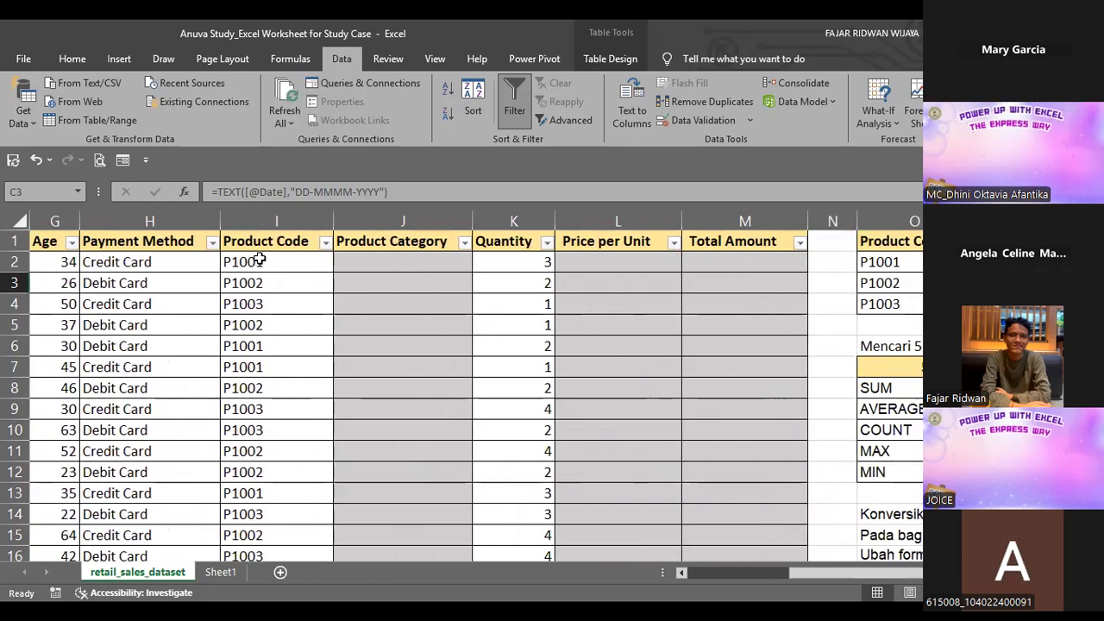
{"action": "left_click", "coordinate": [402, 261]}
{"action": "scroll", "coordinate": [501, 398], "scroll_direction": "right", "scroll_amount": 6}
{"action": "scroll", "coordinate": [502, 401], "scroll_direction": "down", "scroll_amount": 1}
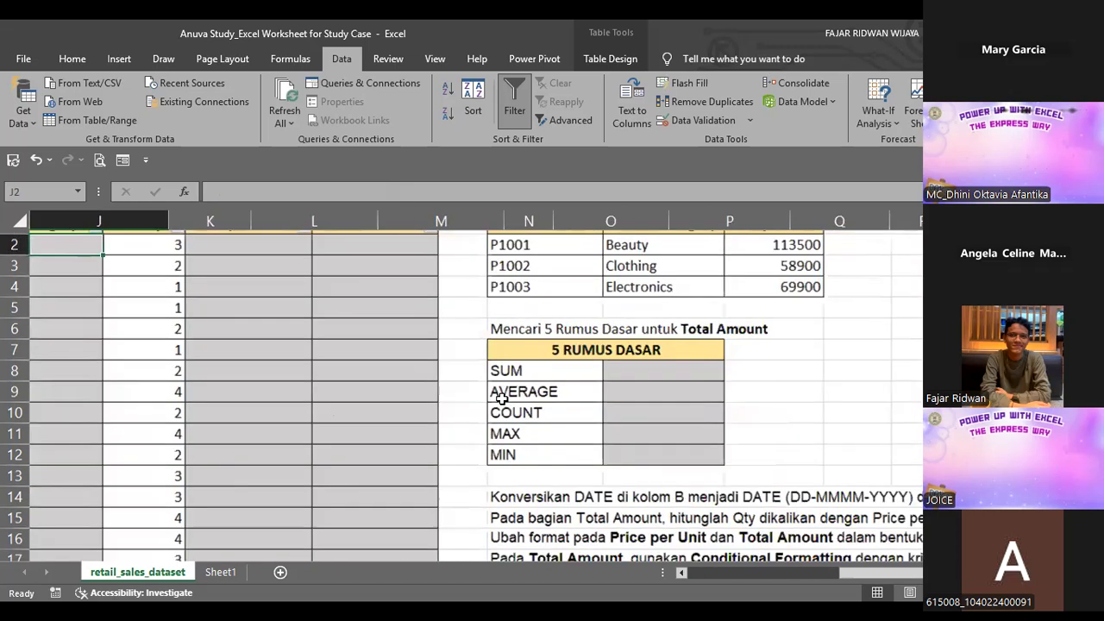
{"action": "scroll", "coordinate": [503, 403], "scroll_direction": "down", "scroll_amount": 2}
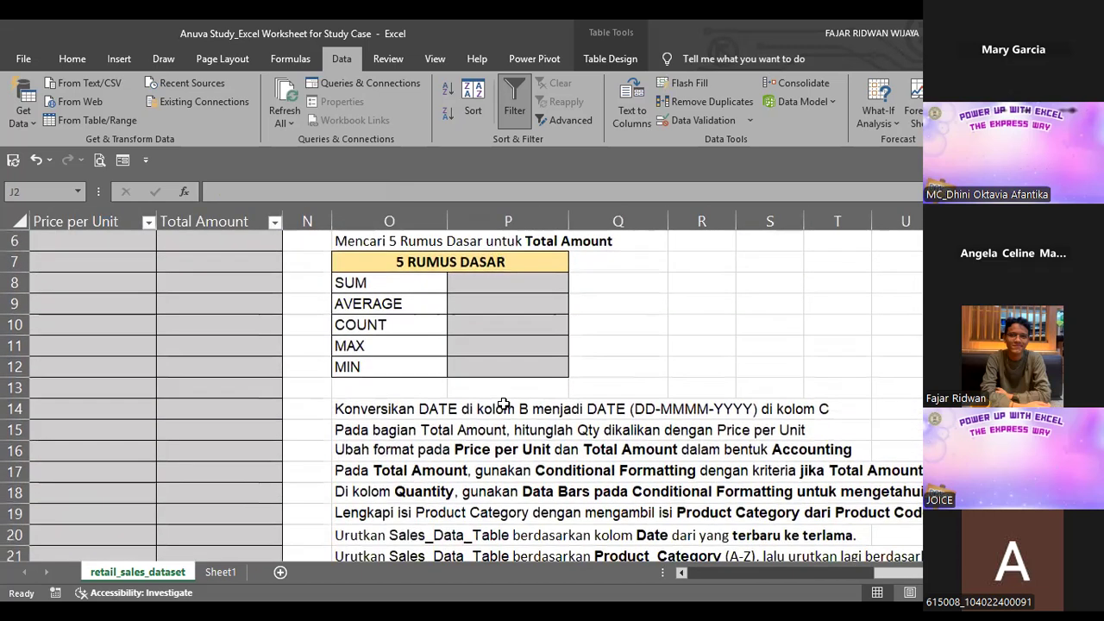
{"action": "scroll", "coordinate": [504, 404], "scroll_direction": "right", "scroll_amount": 1}
{"action": "scroll", "coordinate": [504, 405], "scroll_direction": "down", "scroll_amount": 2}
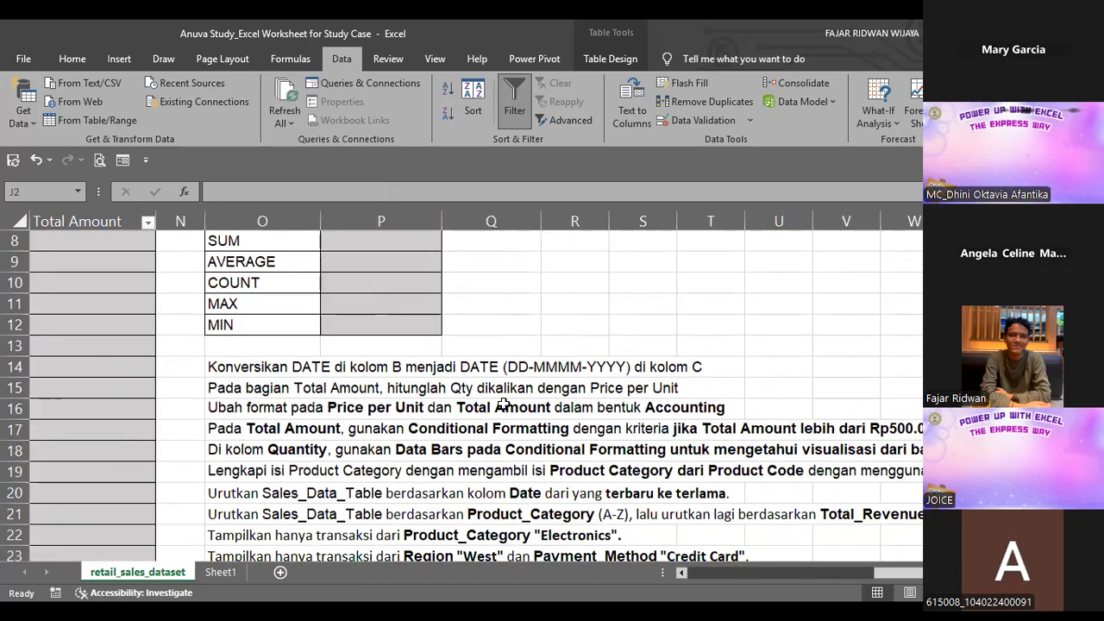
{"action": "scroll", "coordinate": [566, 496], "scroll_direction": "right", "scroll_amount": 2}
{"action": "scroll", "coordinate": [566, 496], "scroll_direction": "right", "scroll_amount": 4}
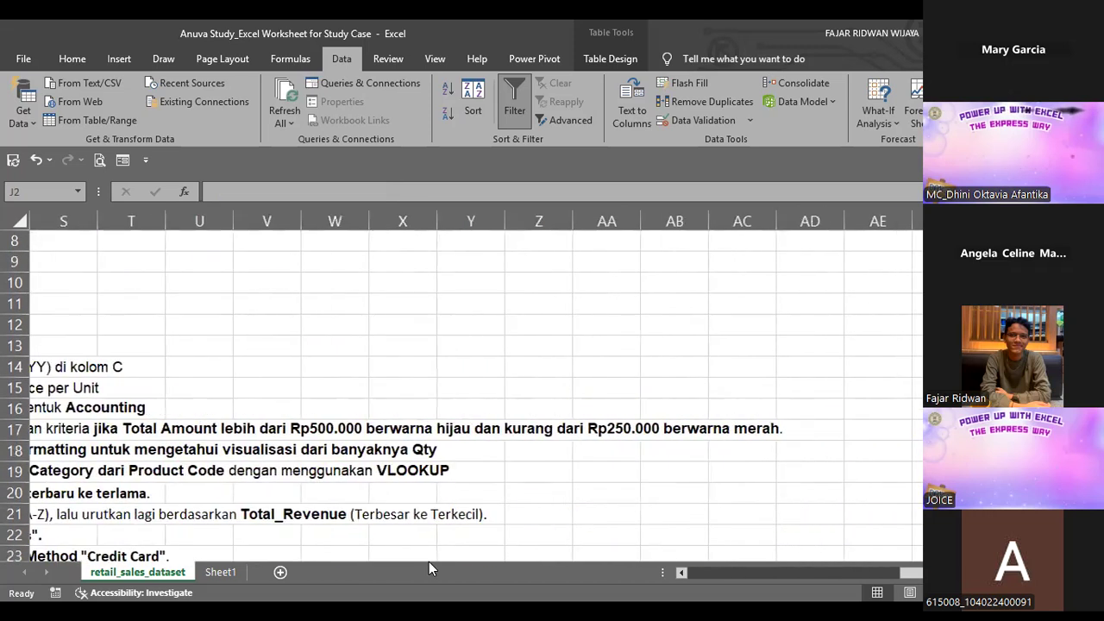
{"action": "scroll", "coordinate": [429, 561], "scroll_direction": "left", "scroll_amount": 2}
{"action": "scroll", "coordinate": [429, 562], "scroll_direction": "left", "scroll_amount": 3}
{"action": "left_click", "coordinate": [263, 471]}
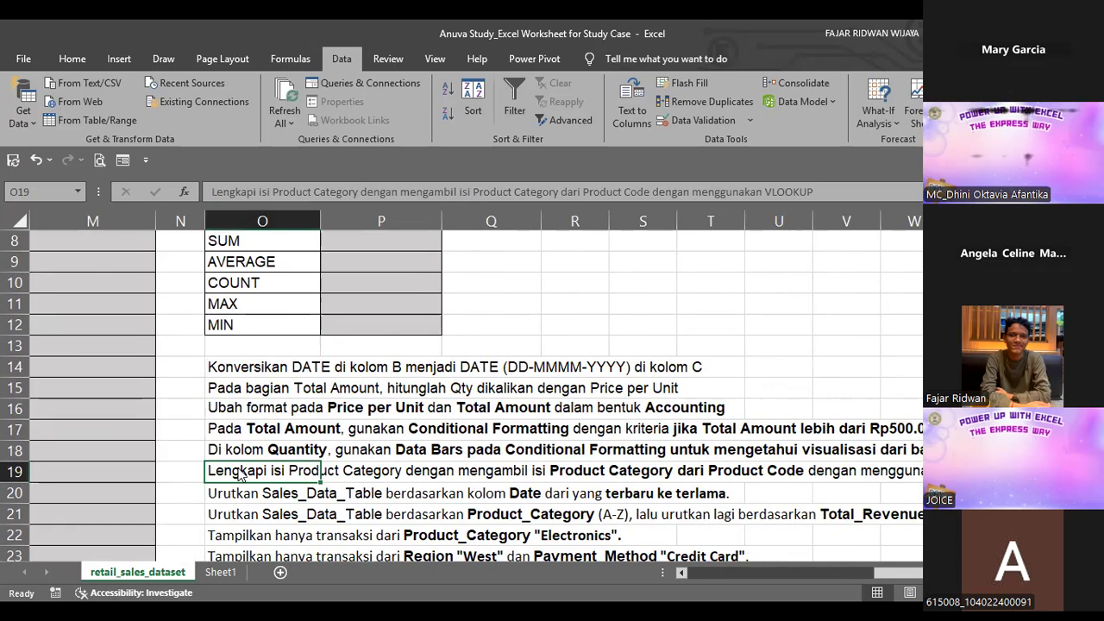
- Enter =VLOOKUP([@[Product Code]],O1:P4,2,FALSE) in J2 to fill the Product Category column from the product code table
{"action": "scroll", "coordinate": [238, 467], "scroll_direction": "up", "scroll_amount": 3}
{"action": "scroll", "coordinate": [238, 467], "scroll_direction": "left", "scroll_amount": 3}
{"action": "scroll", "coordinate": [238, 470], "scroll_direction": "left", "scroll_amount": 1}
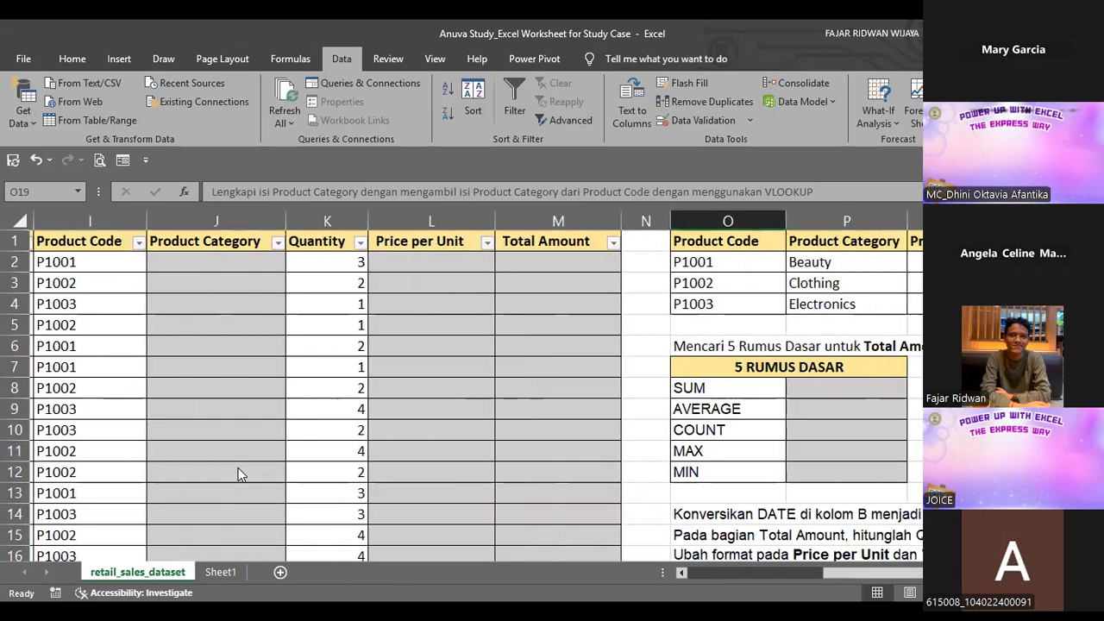
{"action": "left_click", "coordinate": [207, 262]}
{"action": "type", "text": "=VLOOKUP("}
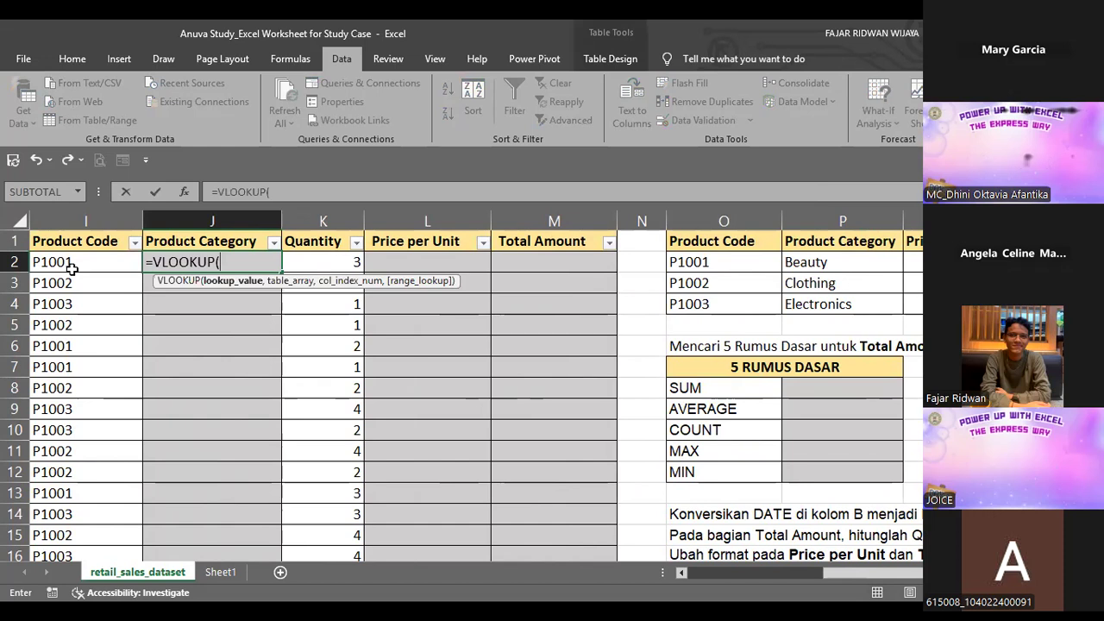
{"action": "left_click", "coordinate": [72, 269]}
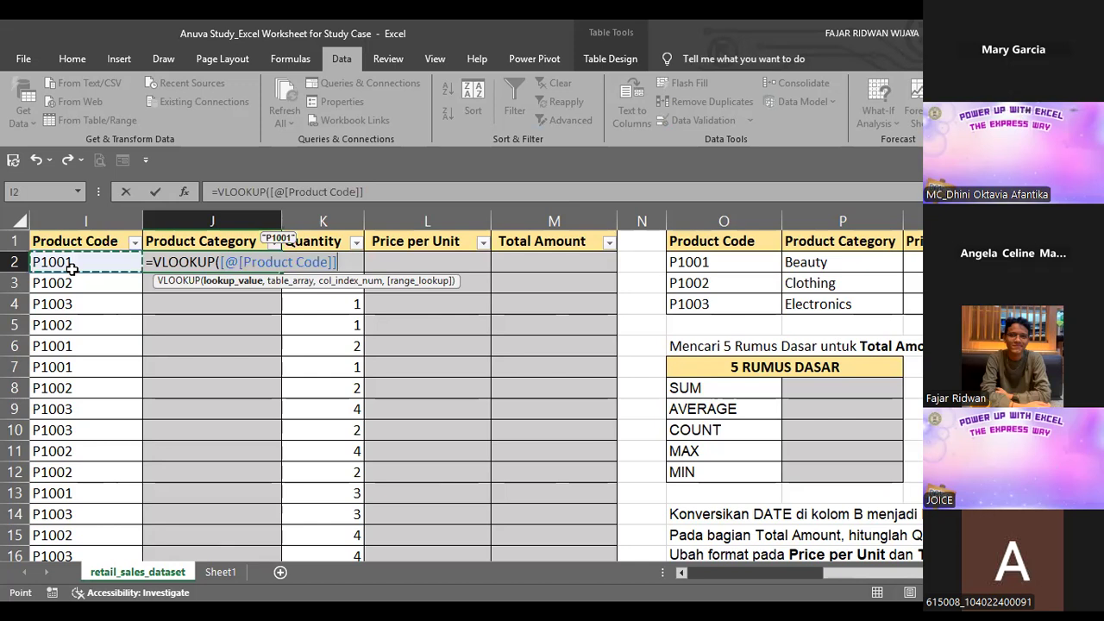
{"action": "type", "text": ","}
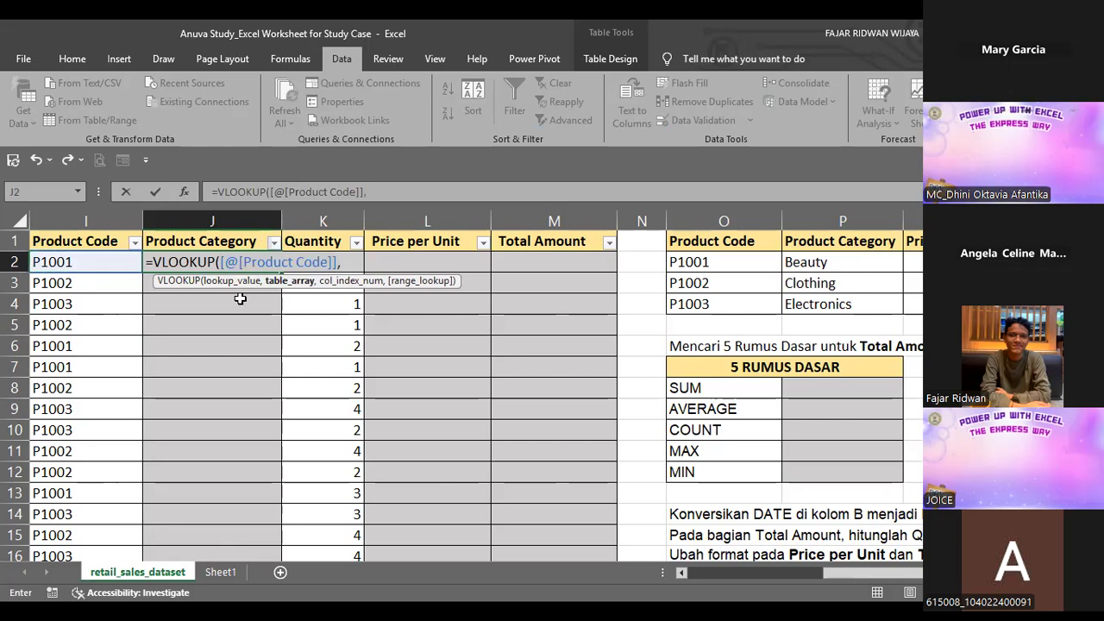
{"action": "scroll", "coordinate": [235, 326], "scroll_direction": "right", "scroll_amount": 2}
{"action": "scroll", "coordinate": [236, 326], "scroll_direction": "right", "scroll_amount": 1}
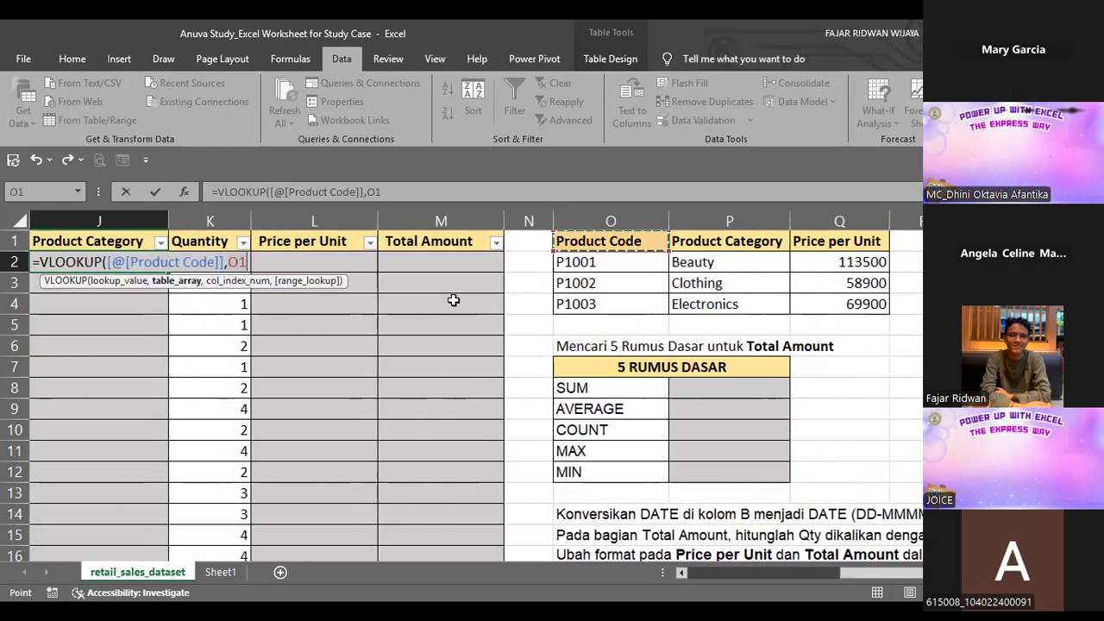
{"action": "type", "text": "O1:P4"}
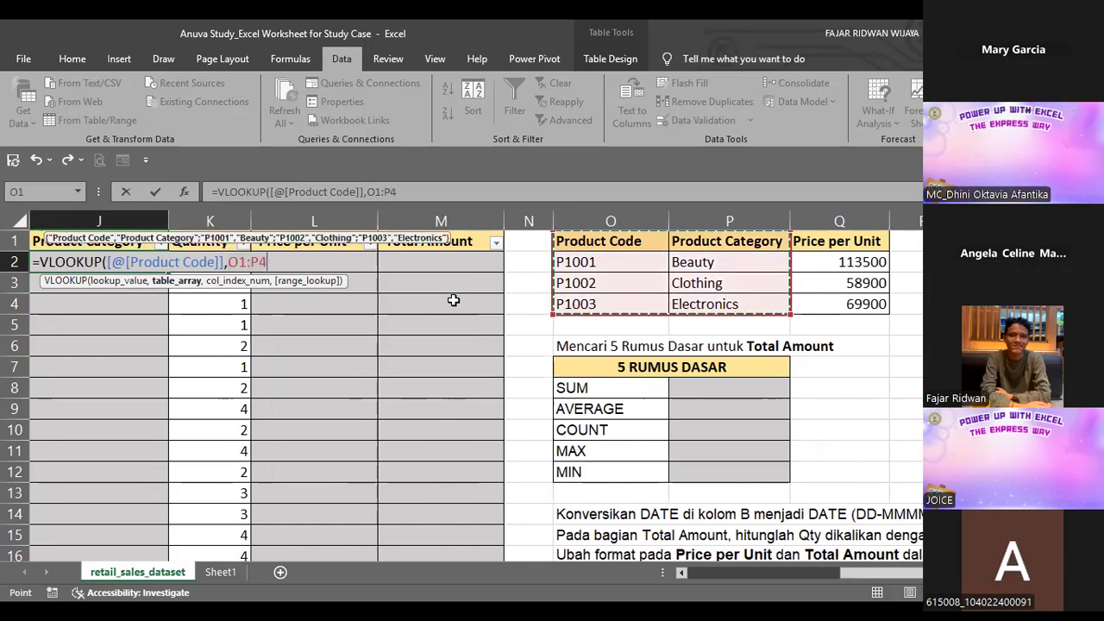
{"action": "type", "text": ","}
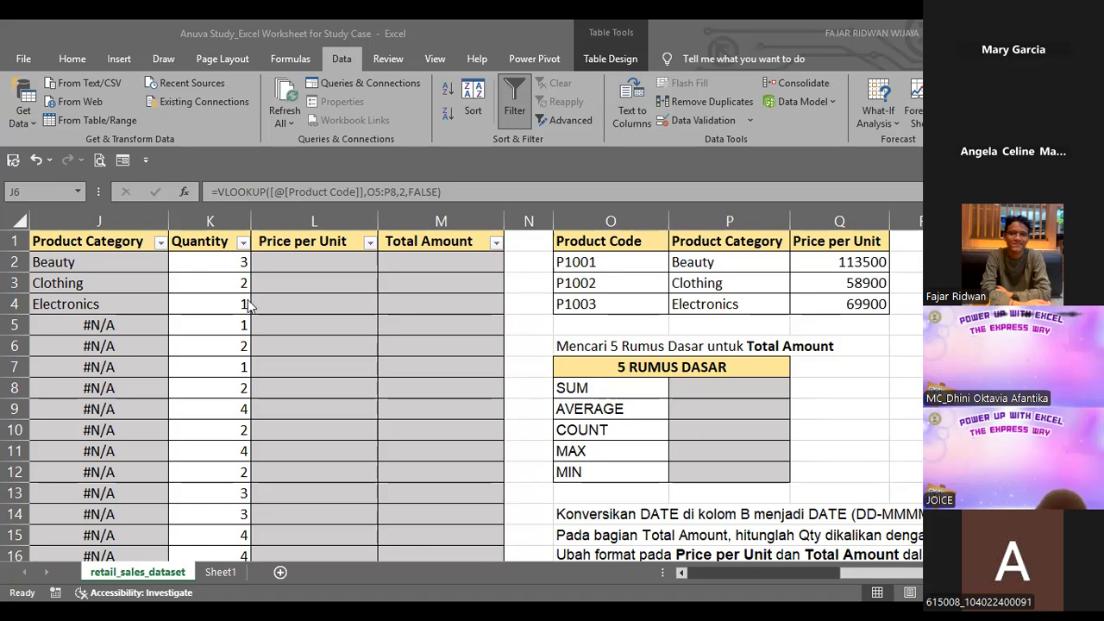
- Make the lookup range in J2's VLOOKUP formula absolute as $O$1:$P$4 for the whole Product Category column
{"action": "left_click", "coordinate": [149, 265]}
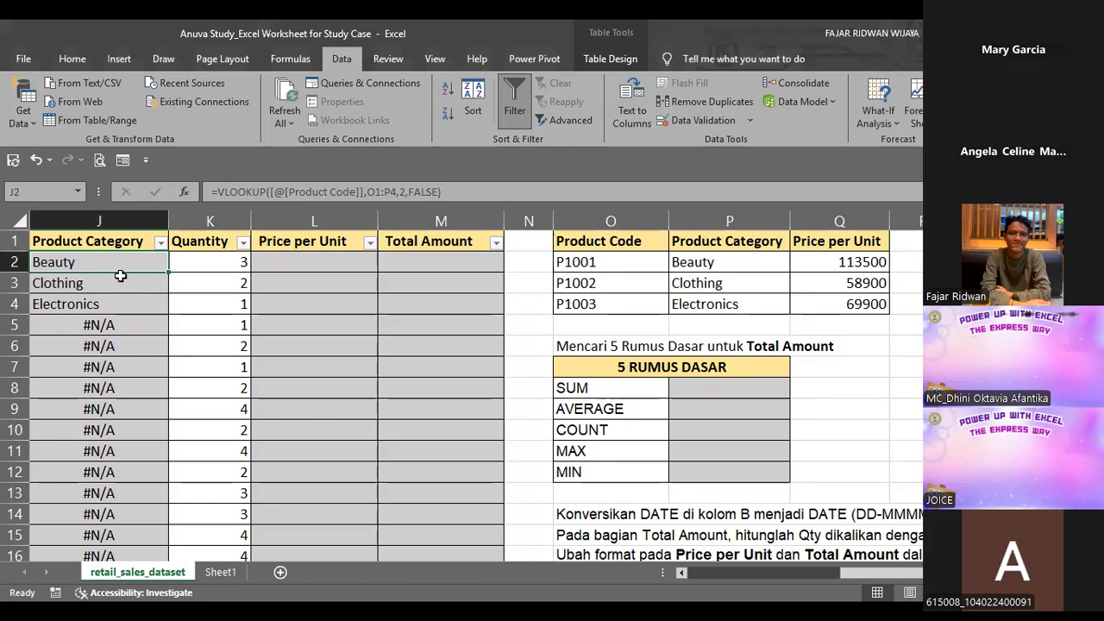
{"action": "double_click", "coordinate": [76, 266]}
{"action": "key", "text": "Return"}
{"action": "left_click_drag", "start_coordinate": [611, 241], "coordinate": [839, 283]}
{"action": "double_click", "coordinate": [77, 264]}
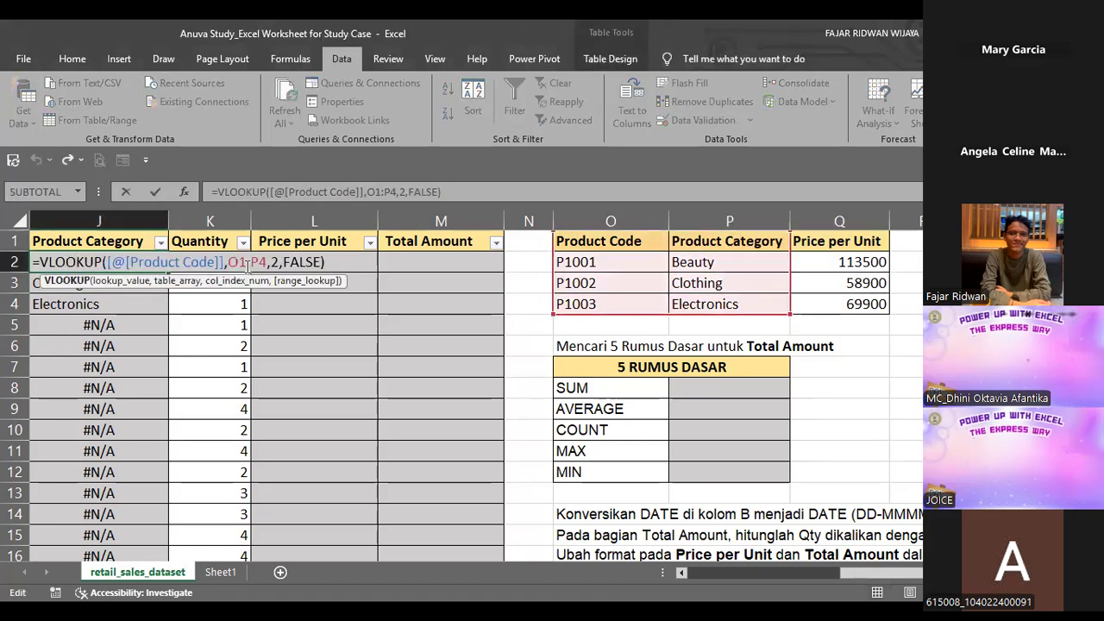
{"action": "left_click", "coordinate": [248, 266]}
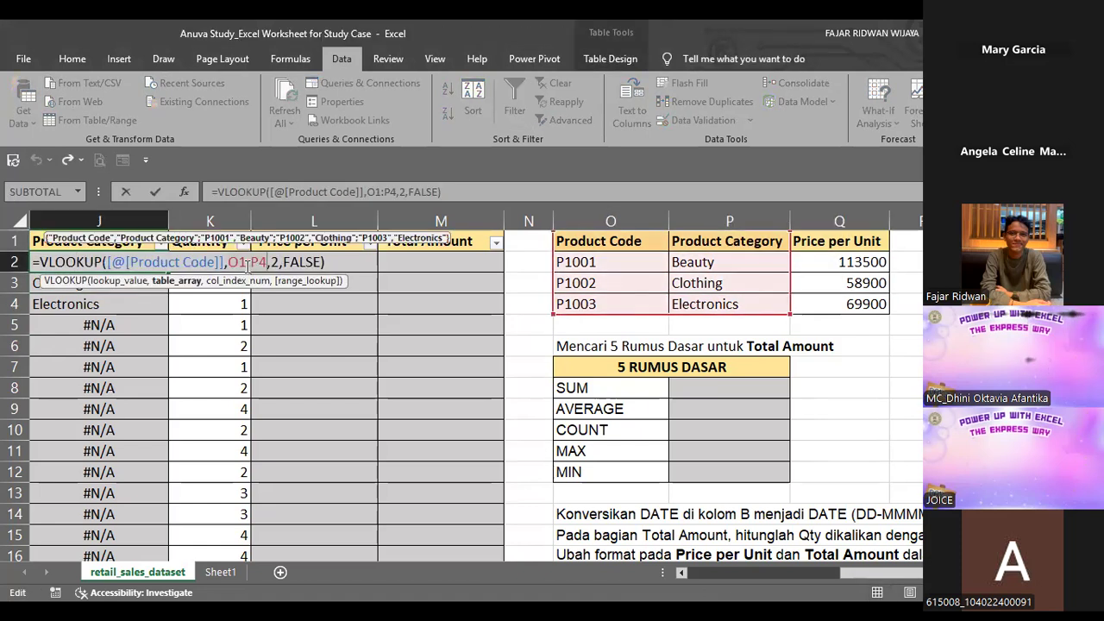
{"action": "key", "text": "F4"}
{"action": "key", "text": "Return"}
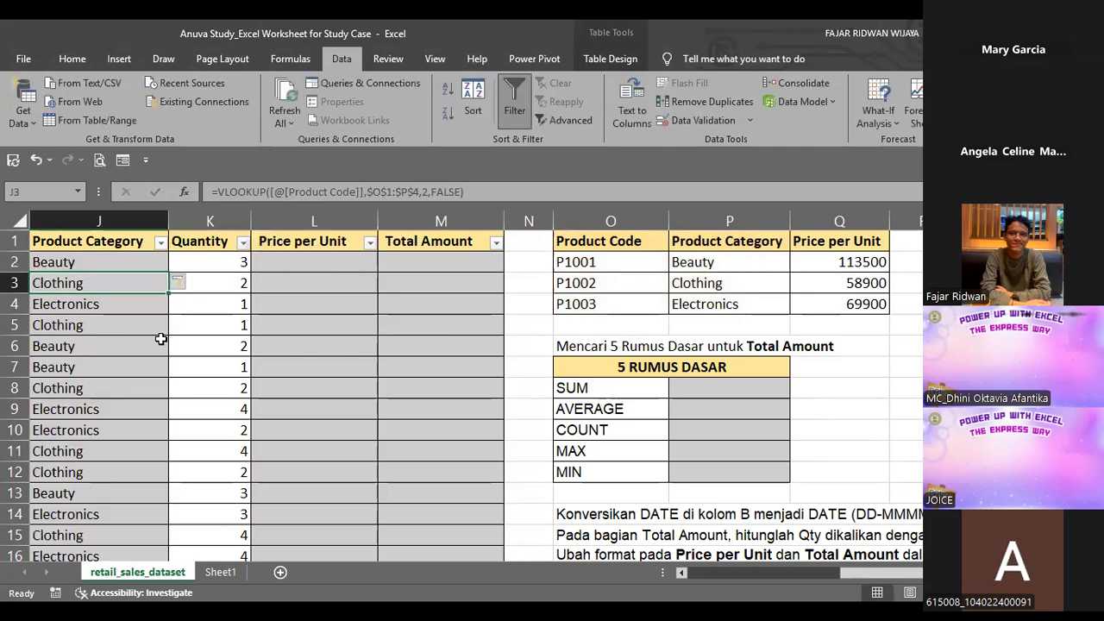
{"action": "scroll", "coordinate": [161, 411], "scroll_direction": "left", "scroll_amount": 2}
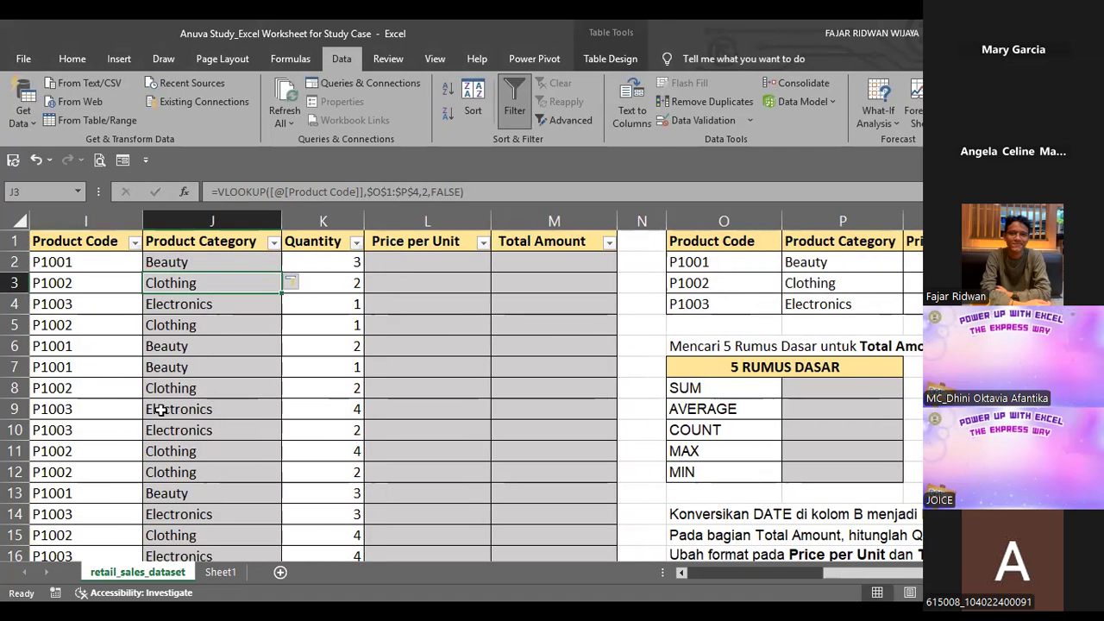
{"action": "scroll", "coordinate": [161, 411], "scroll_direction": "down", "scroll_amount": 1}
{"action": "scroll", "coordinate": [259, 397], "scroll_direction": "up", "scroll_amount": 1}
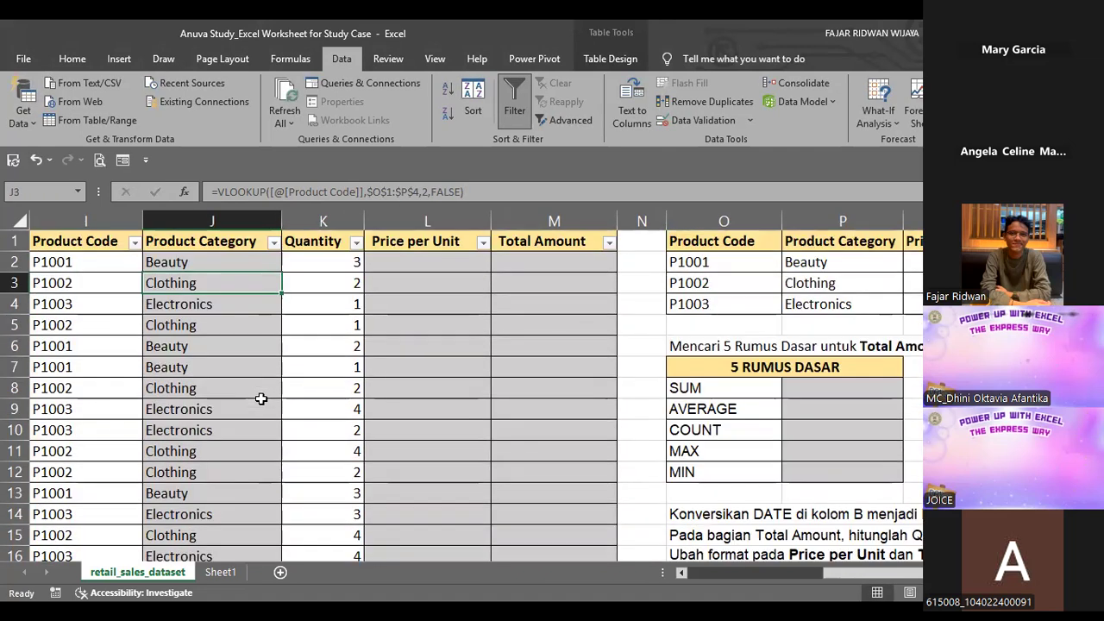
- Enter =VLOOKUP([@[Product Code]],O1:Q4,3,0) in L2 to fill the Price per Unit column from the product code table
{"action": "scroll", "coordinate": [259, 397], "scroll_direction": "right", "scroll_amount": 3}
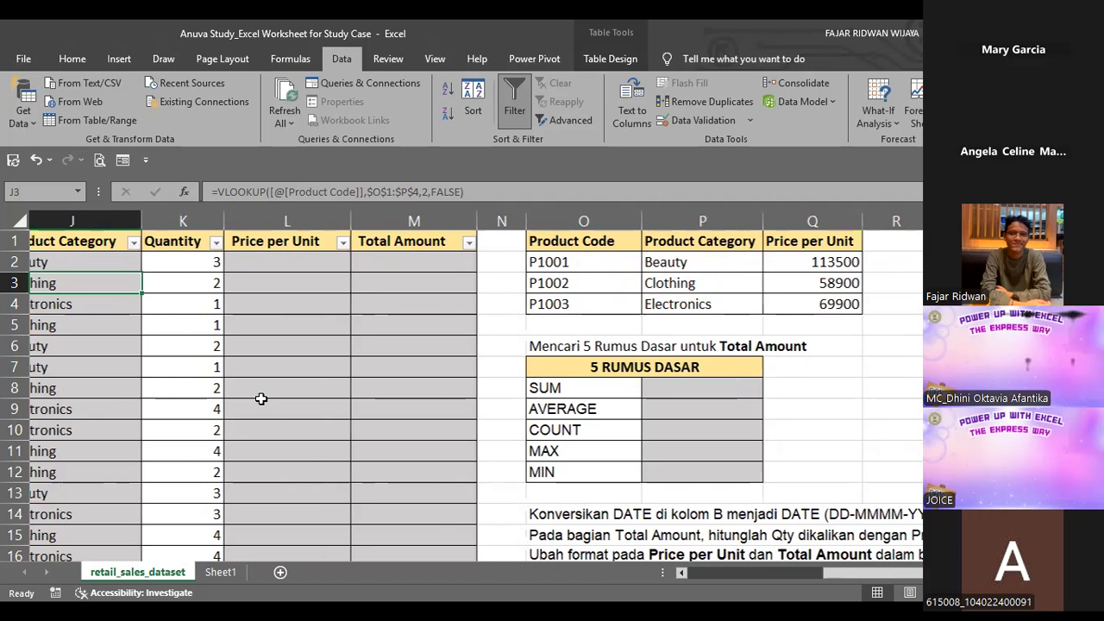
{"action": "left_click", "coordinate": [308, 261]}
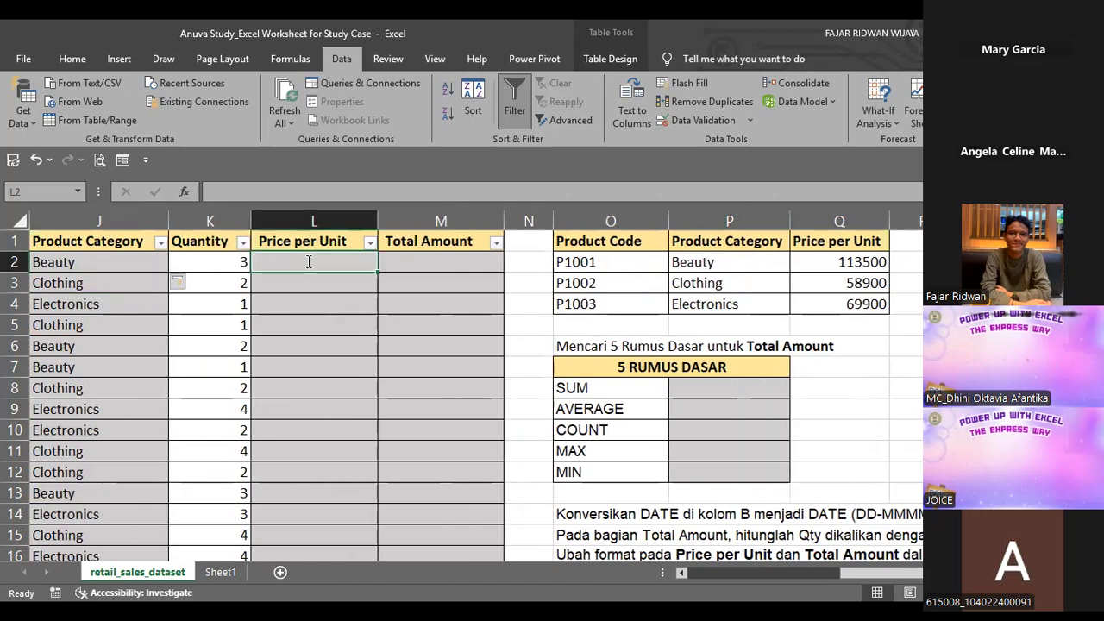
{"action": "type", "text": "=VLOOKUP("}
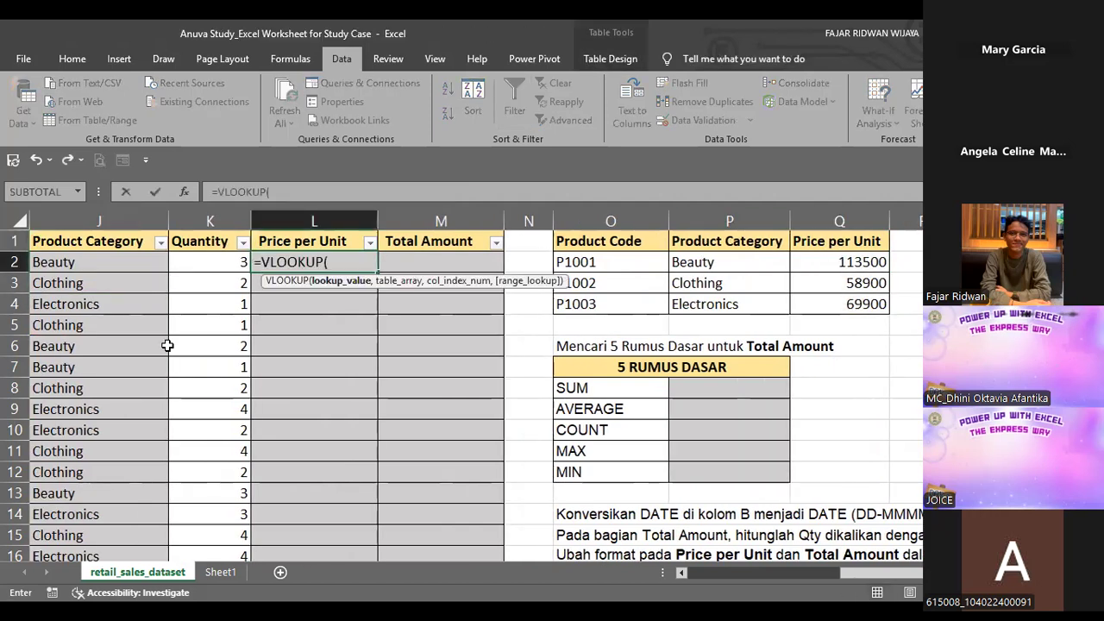
{"action": "scroll", "coordinate": [164, 345], "scroll_direction": "left", "scroll_amount": 3}
{"action": "left_click", "coordinate": [92, 268]}
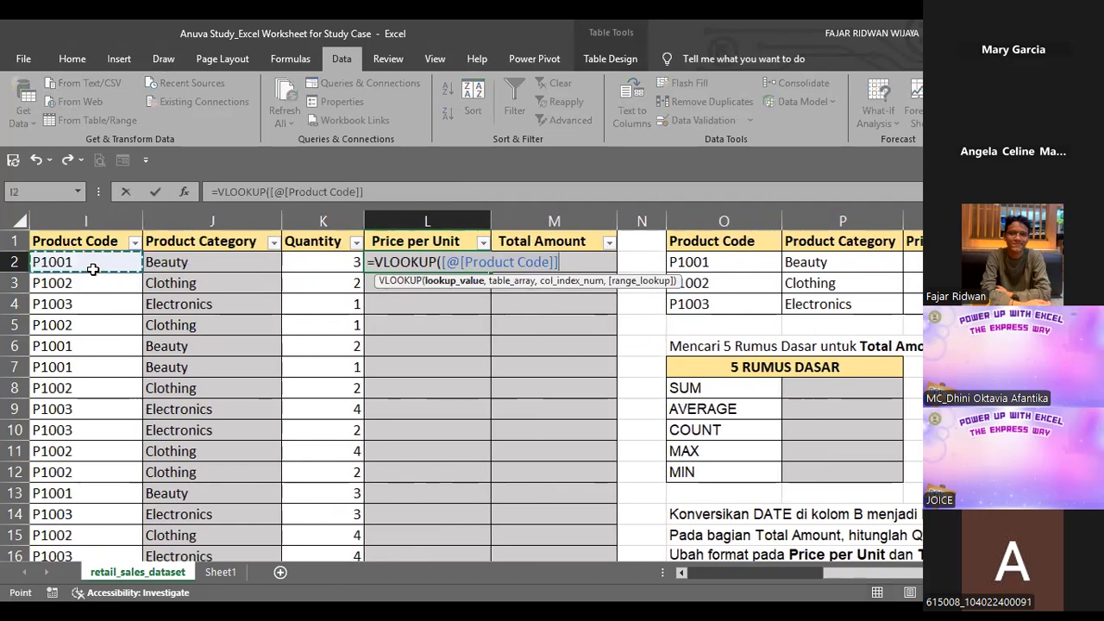
{"action": "type", "text": ","}
{"action": "scroll", "coordinate": [275, 345], "scroll_direction": "right", "scroll_amount": 1}
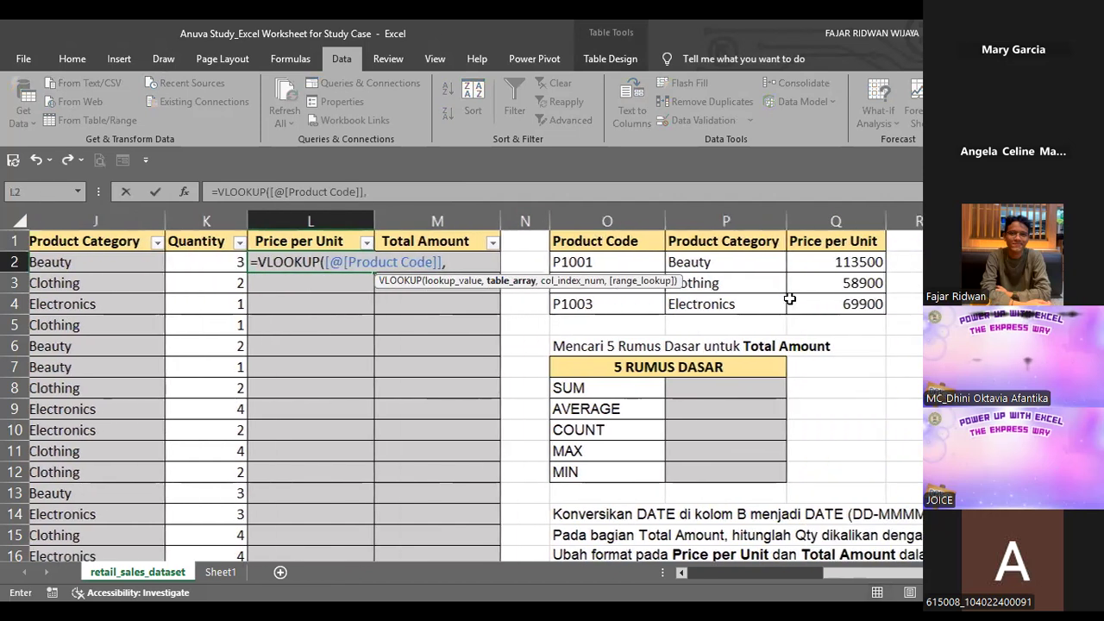
{"action": "left_click_drag", "start_coordinate": [607, 241], "coordinate": [809, 297]}
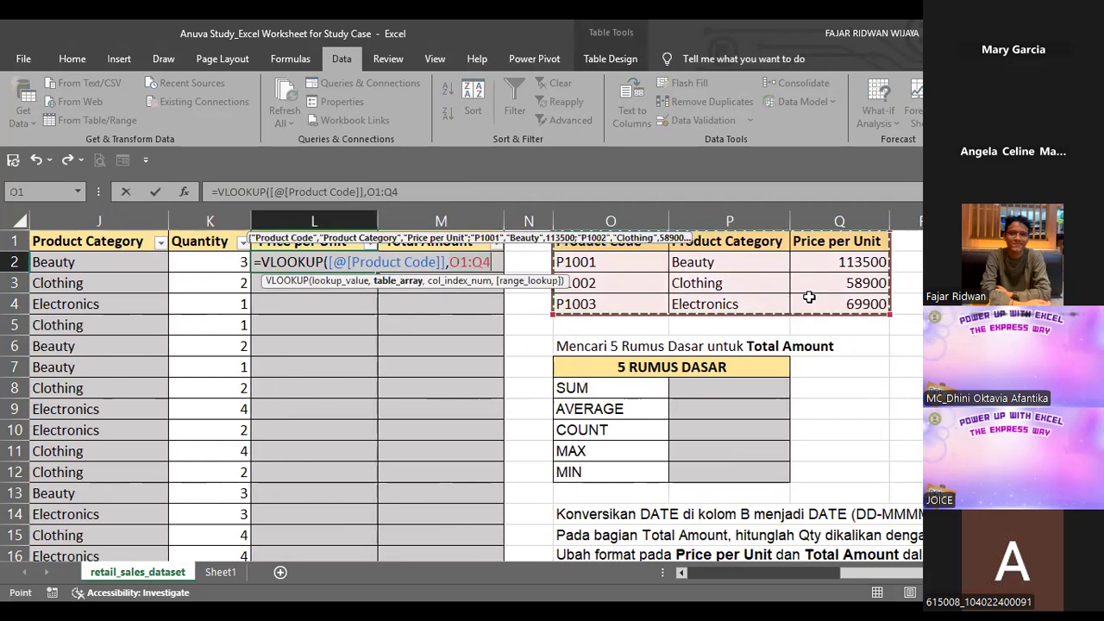
{"action": "type", "text": ","}
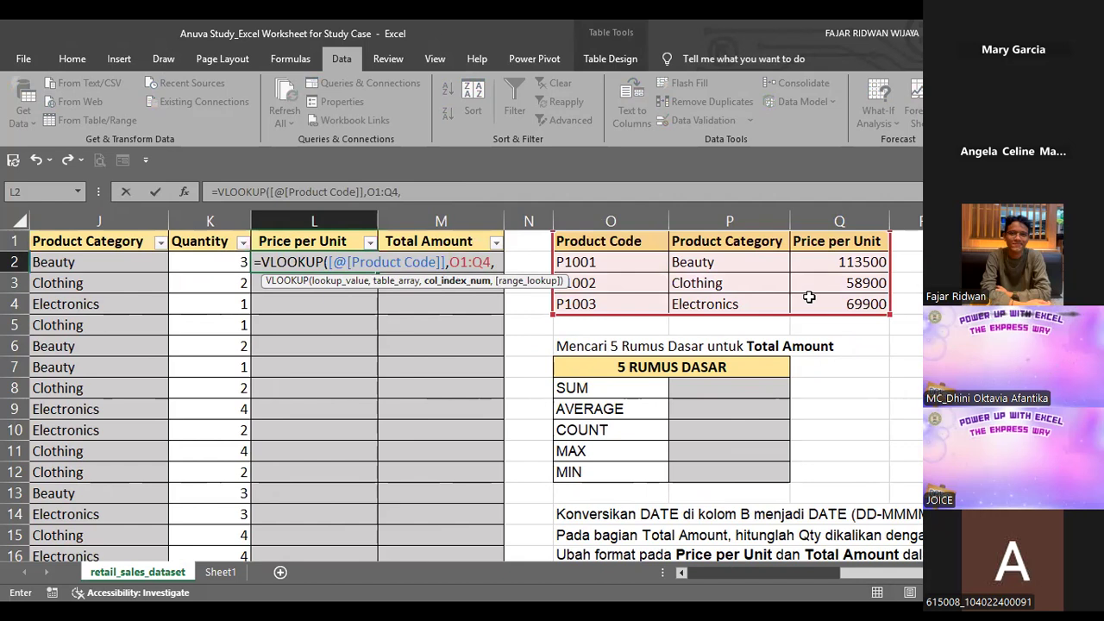
{"action": "type", "text": "3"}
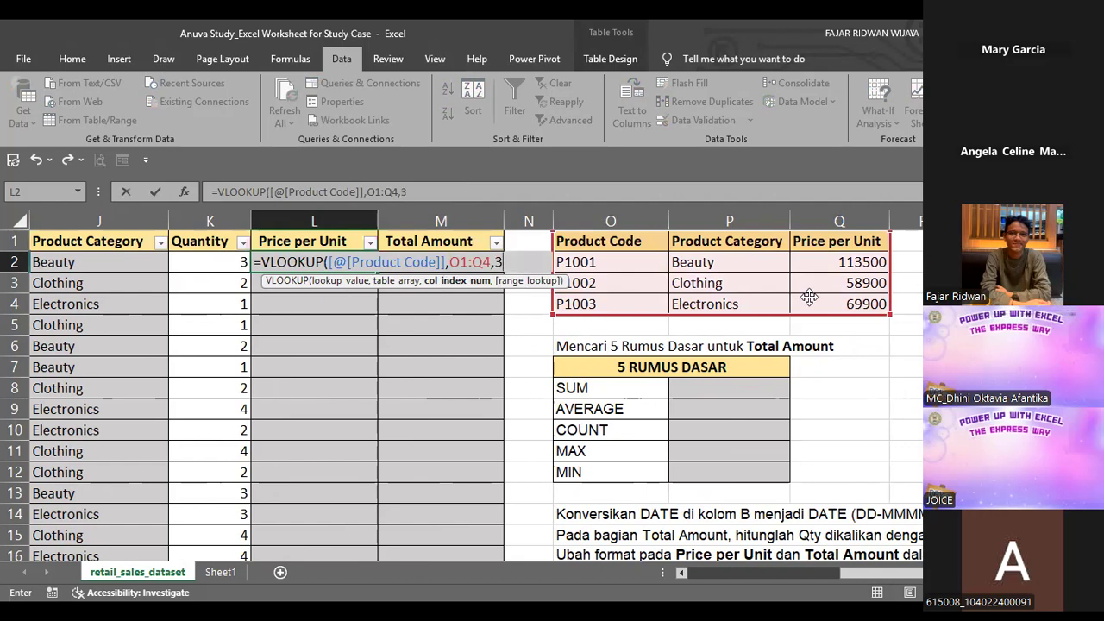
{"action": "type", "text": ",0"}
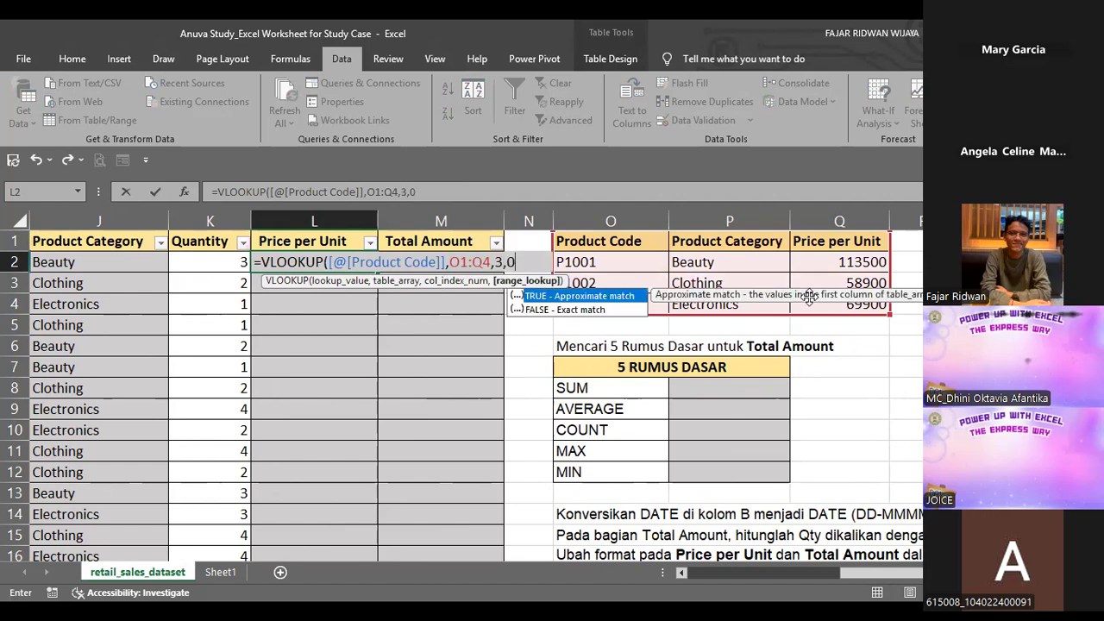
{"action": "key", "text": "ctrl+Return"}
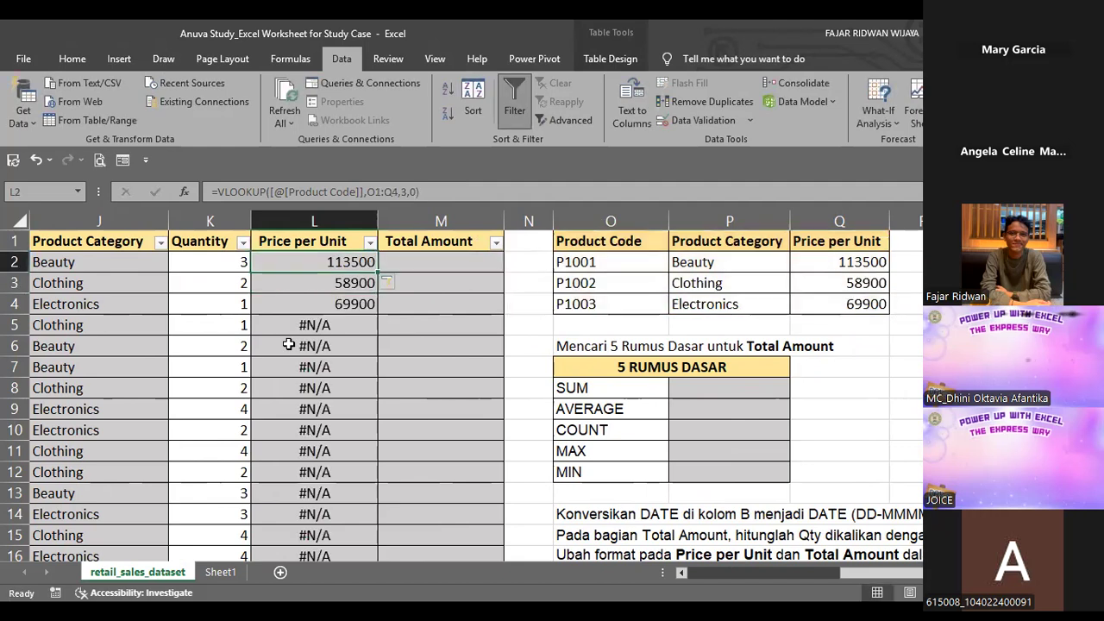
- Make the lookup range in L2's VLOOKUP formula absolute as $O$1:$Q$4 for the whole Price per Unit column
{"action": "double_click", "coordinate": [330, 271]}
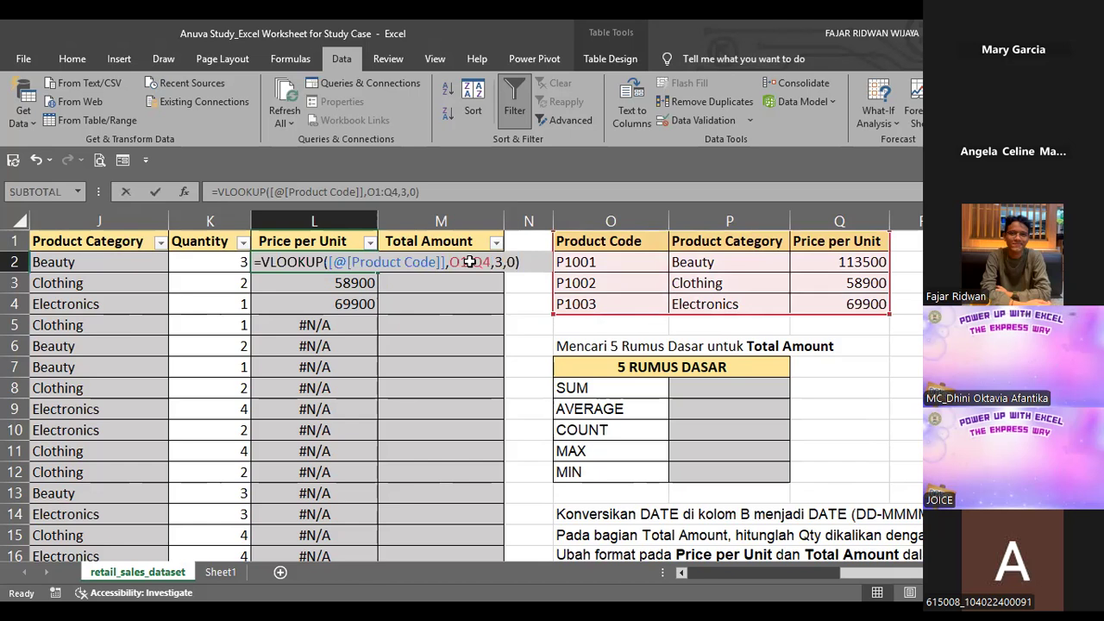
{"action": "key", "text": "F4"}
{"action": "key", "text": "Return"}
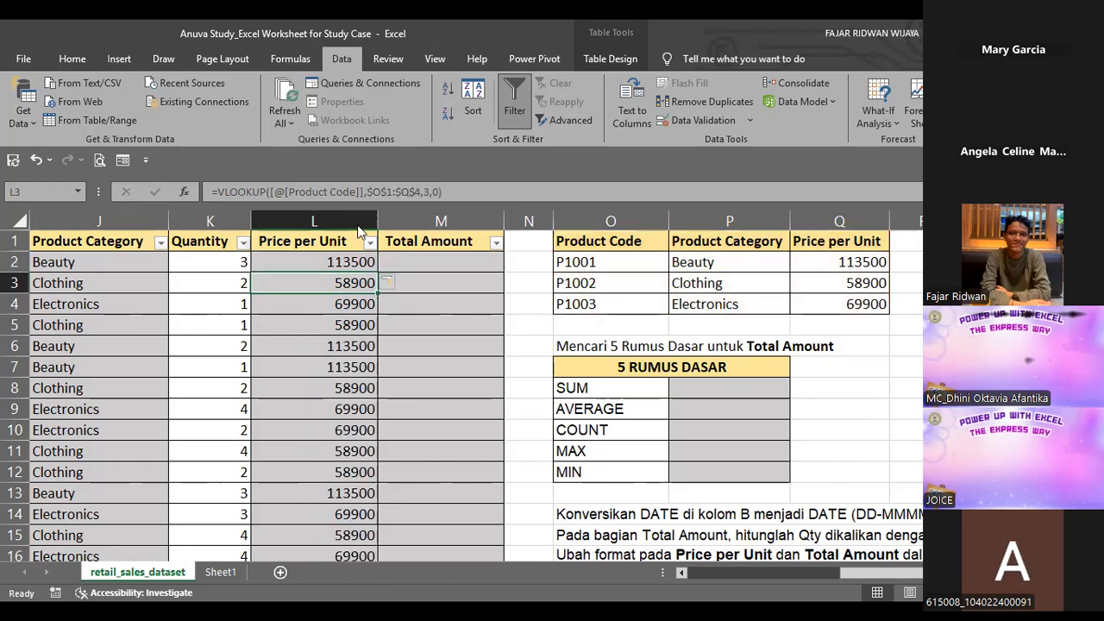
- Apply the comma-style Accounting number format to the entire Price per Unit column L
{"action": "left_click", "coordinate": [363, 221]}
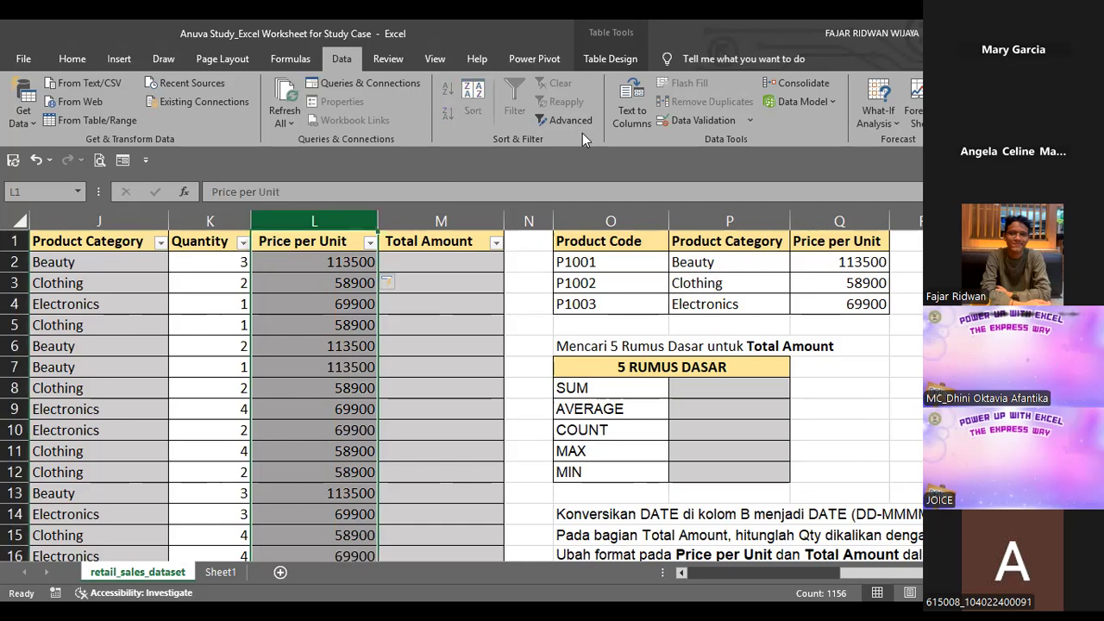
{"action": "scroll", "coordinate": [569, 110], "scroll_direction": "up", "scroll_amount": 5}
{"action": "left_click", "coordinate": [570, 113]}
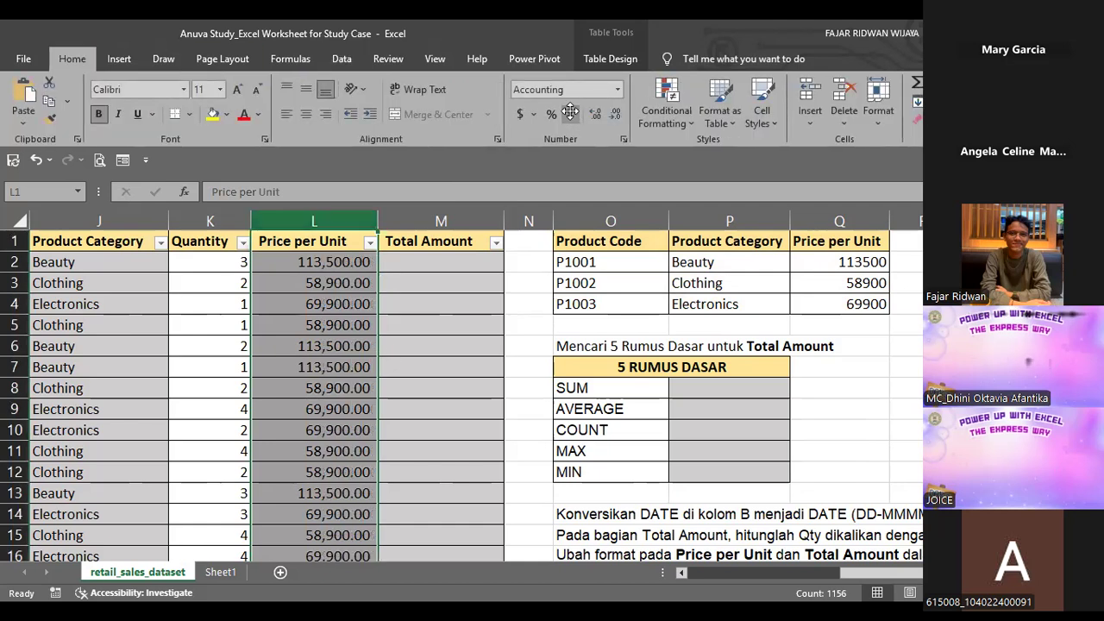
{"action": "left_click", "coordinate": [390, 346]}
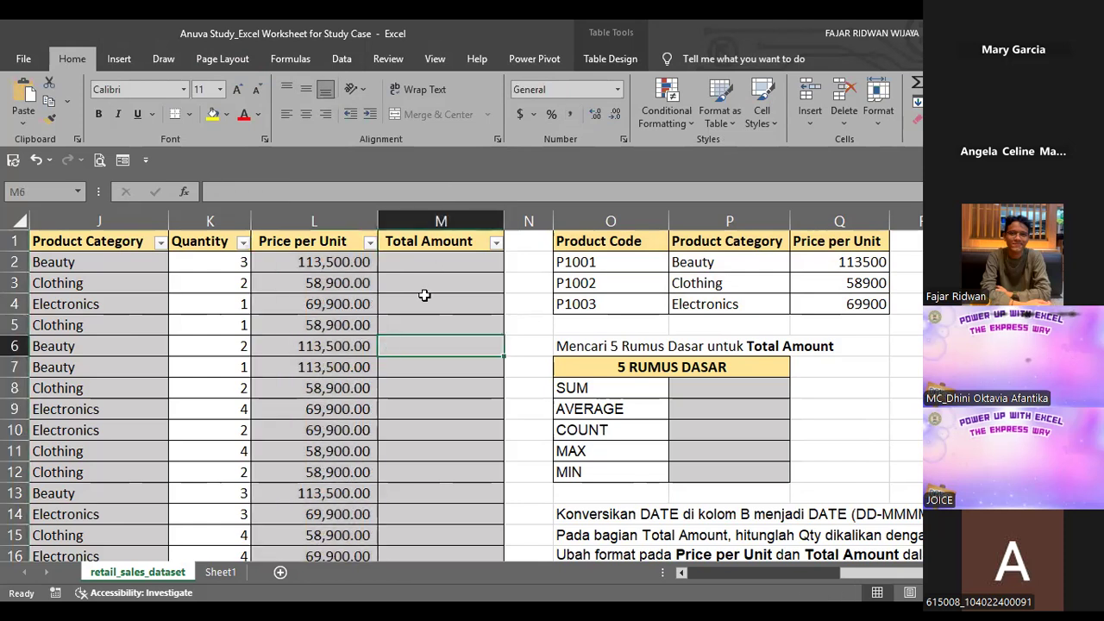
{"action": "scroll", "coordinate": [407, 329], "scroll_direction": "left", "scroll_amount": 1}
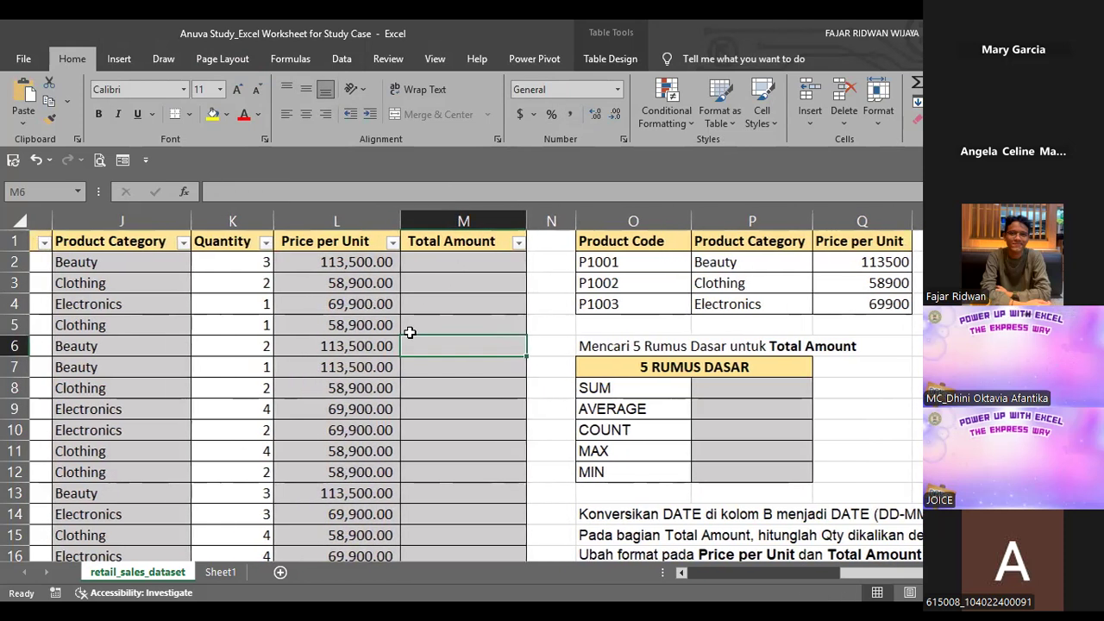
{"action": "scroll", "coordinate": [405, 341], "scroll_direction": "right", "scroll_amount": 1}
{"action": "scroll", "coordinate": [405, 343], "scroll_direction": "right", "scroll_amount": 1}
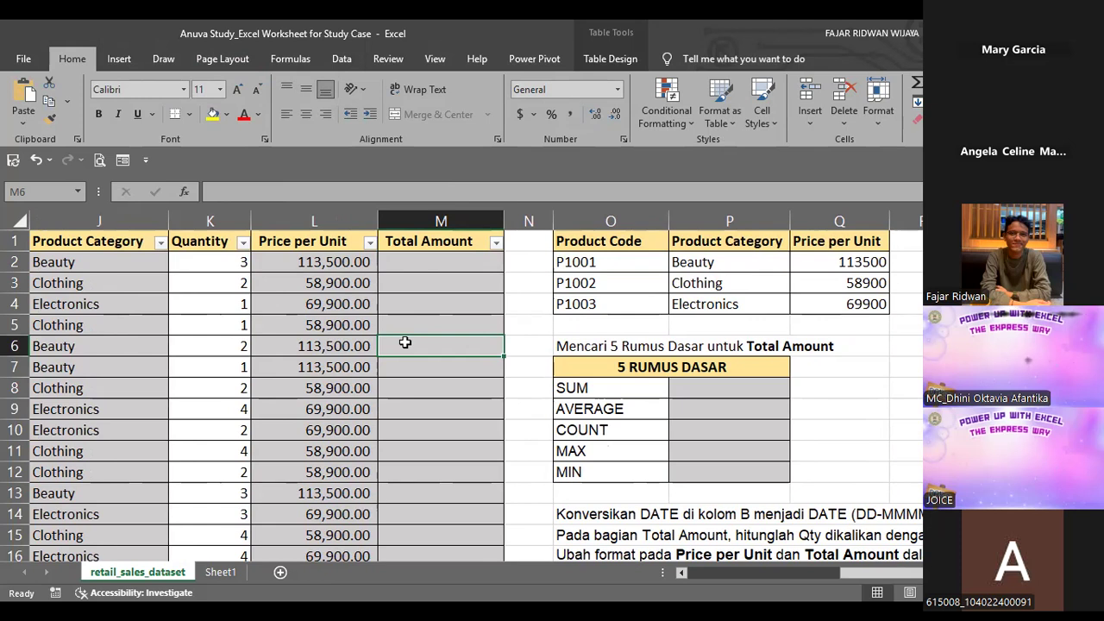
{"action": "key", "text": "Up"}
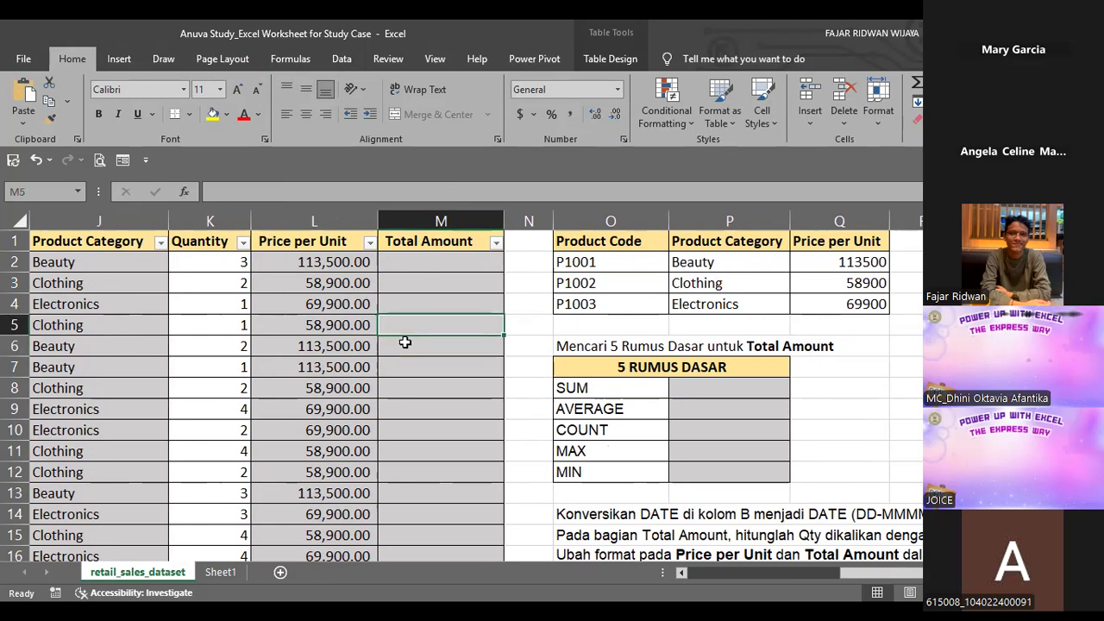
{"action": "key", "text": "Up"}
{"action": "key", "text": "Up"}
{"action": "key", "text": "Up"}
{"action": "type", "text": "="}
{"action": "key", "text": "Left"}
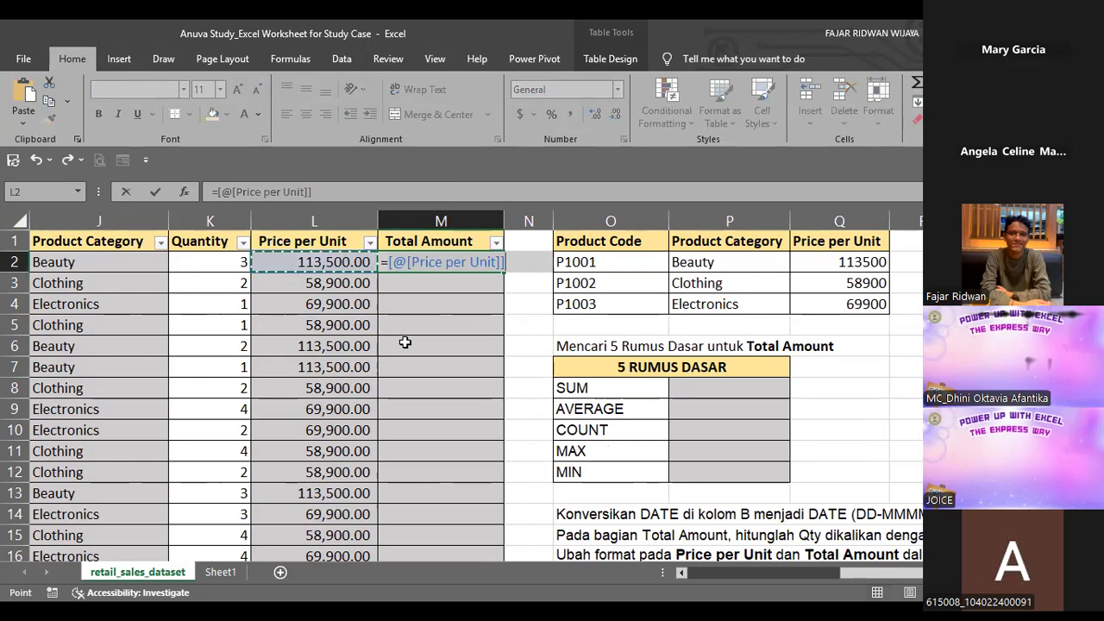
{"action": "type", "text": "*"}
{"action": "key", "text": "Left"}
{"action": "key", "text": "Left"}
{"action": "key", "text": "Return"}
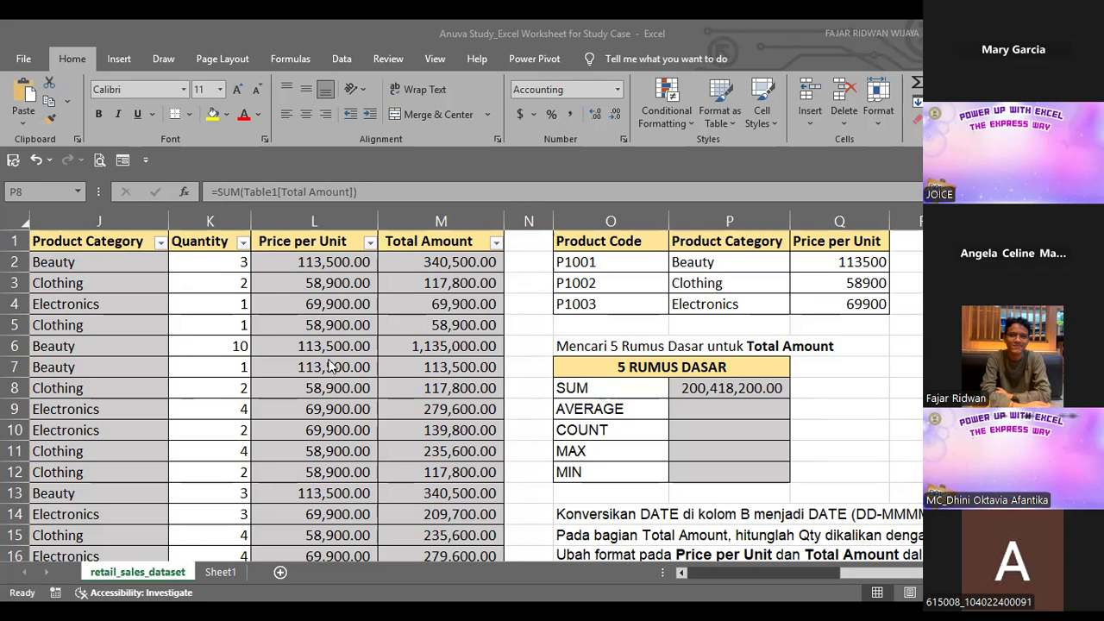
- Review the sales table and the SUM formula in P8 that adds up the Total Amount column
{"action": "scroll", "coordinate": [328, 358], "scroll_direction": "left", "scroll_amount": 1}
{"action": "scroll", "coordinate": [328, 358], "scroll_direction": "right", "scroll_amount": 2}
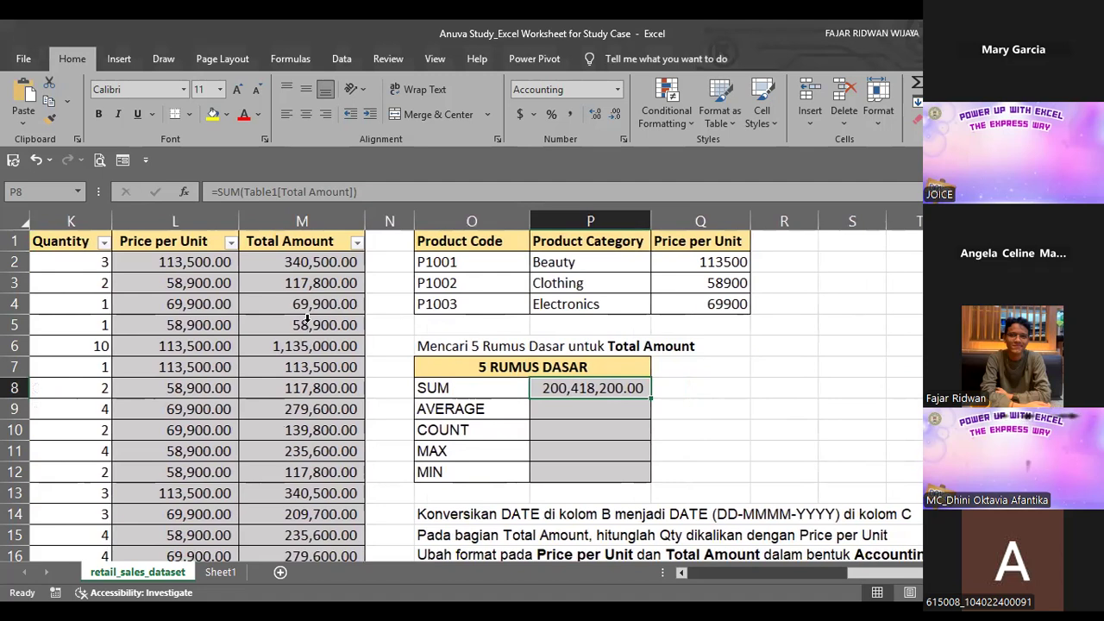
{"action": "scroll", "coordinate": [278, 223], "scroll_direction": "right", "scroll_amount": 5}
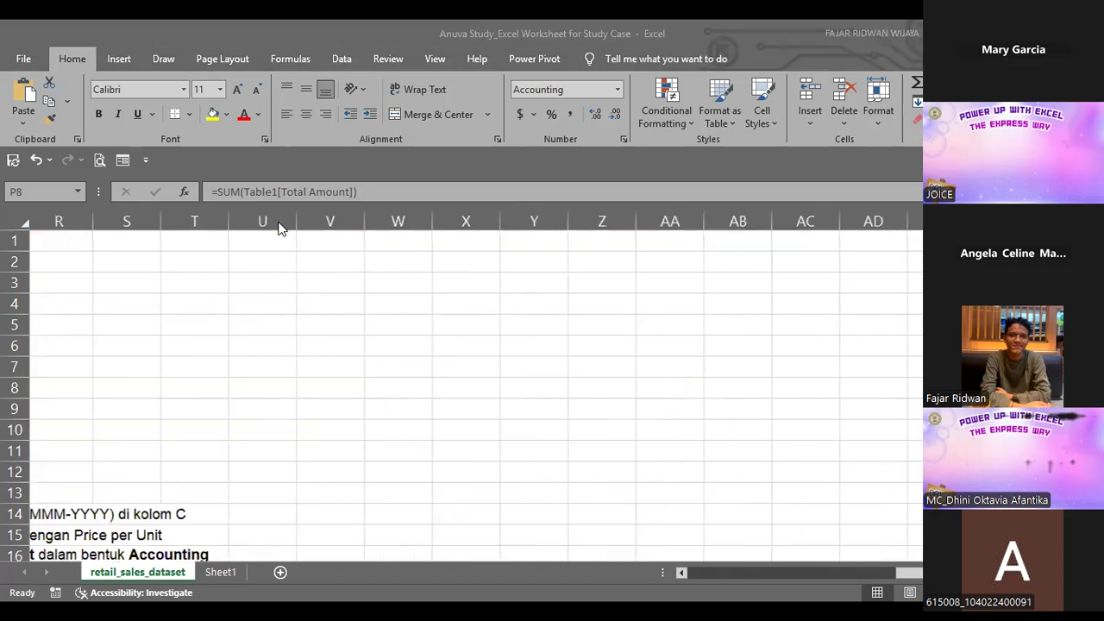
{"action": "scroll", "coordinate": [278, 227], "scroll_direction": "left", "scroll_amount": 3}
{"action": "scroll", "coordinate": [636, 418], "scroll_direction": "left", "scroll_amount": 3}
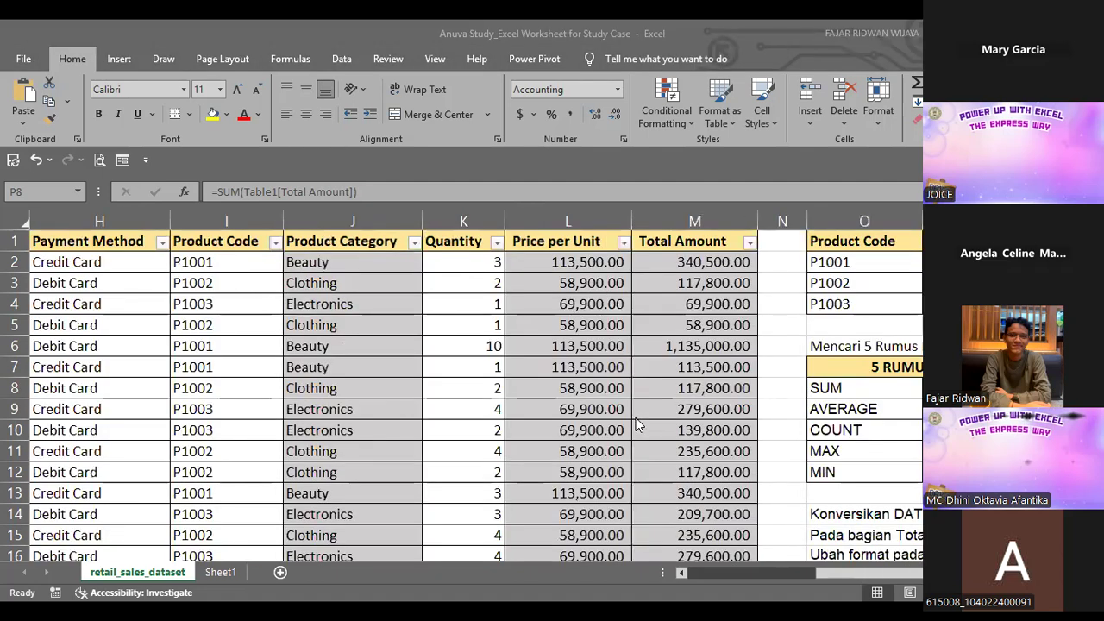
{"action": "scroll", "coordinate": [636, 417], "scroll_direction": "right", "scroll_amount": 3}
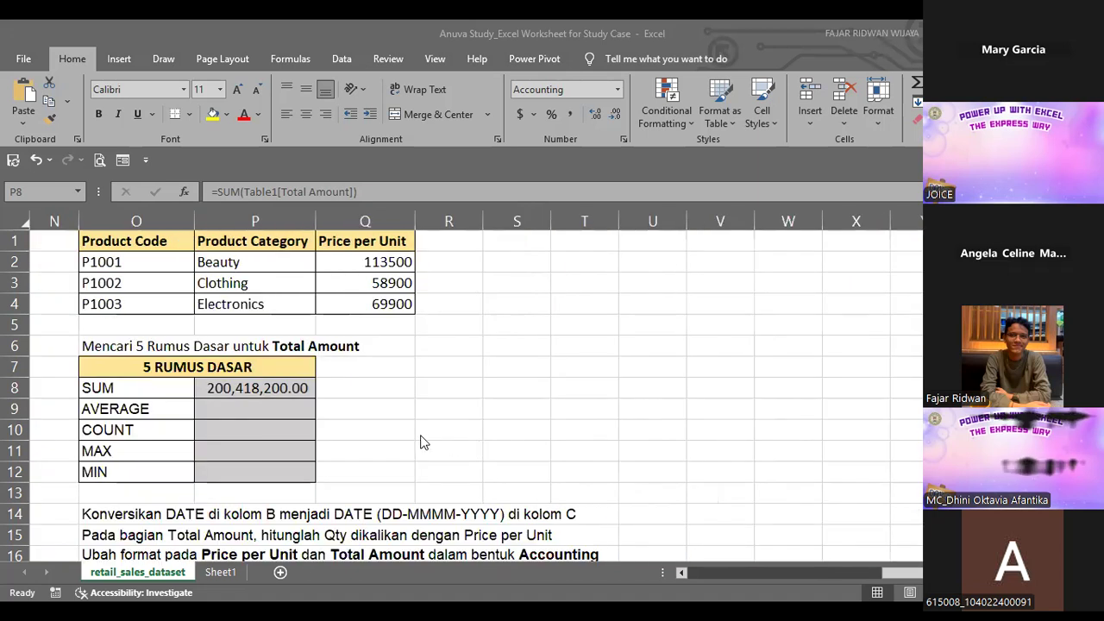
{"action": "key", "text": "Left"}
{"action": "key", "text": "Left"}
{"action": "key", "text": "Left"}
{"action": "key", "text": "Left"}
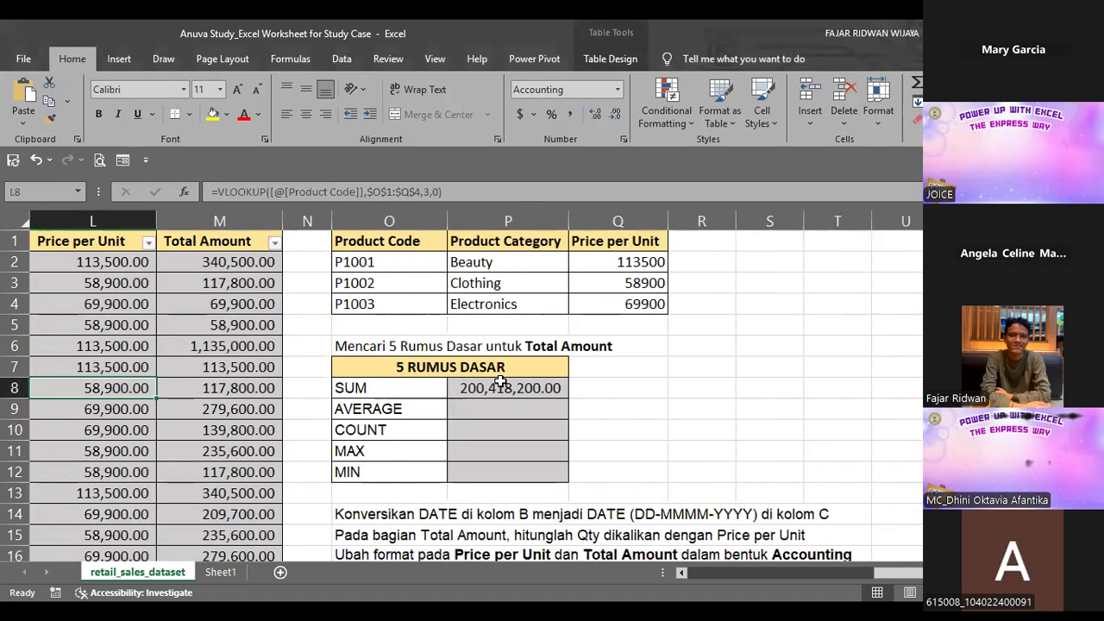
{"action": "double_click", "coordinate": [501, 384]}
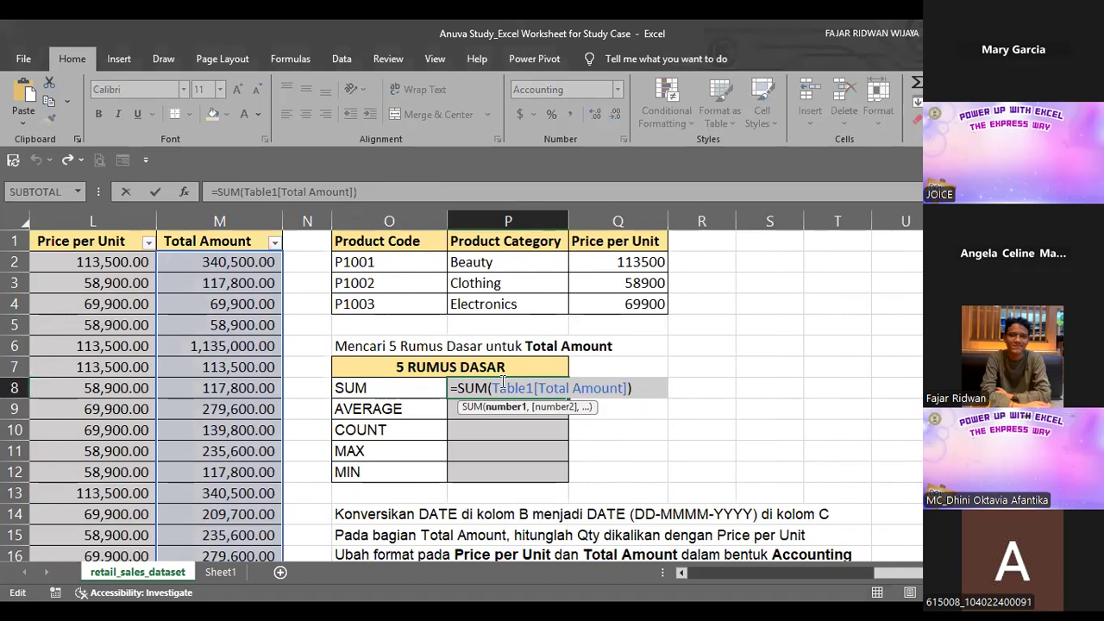
{"action": "key", "text": "Return"}
- Copy the SUM formula from P8 down through P12 and change the function in P9 to AVERAGE
{"action": "left_click", "coordinate": [500, 382]}
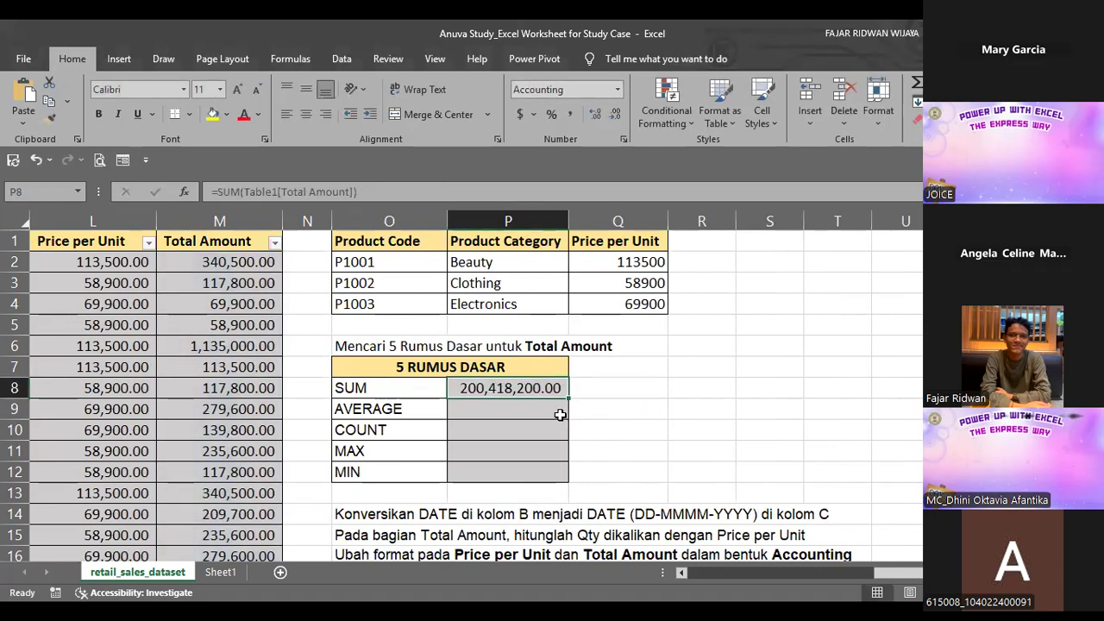
{"action": "left_click_drag", "start_coordinate": [569, 398], "coordinate": [567, 481]}
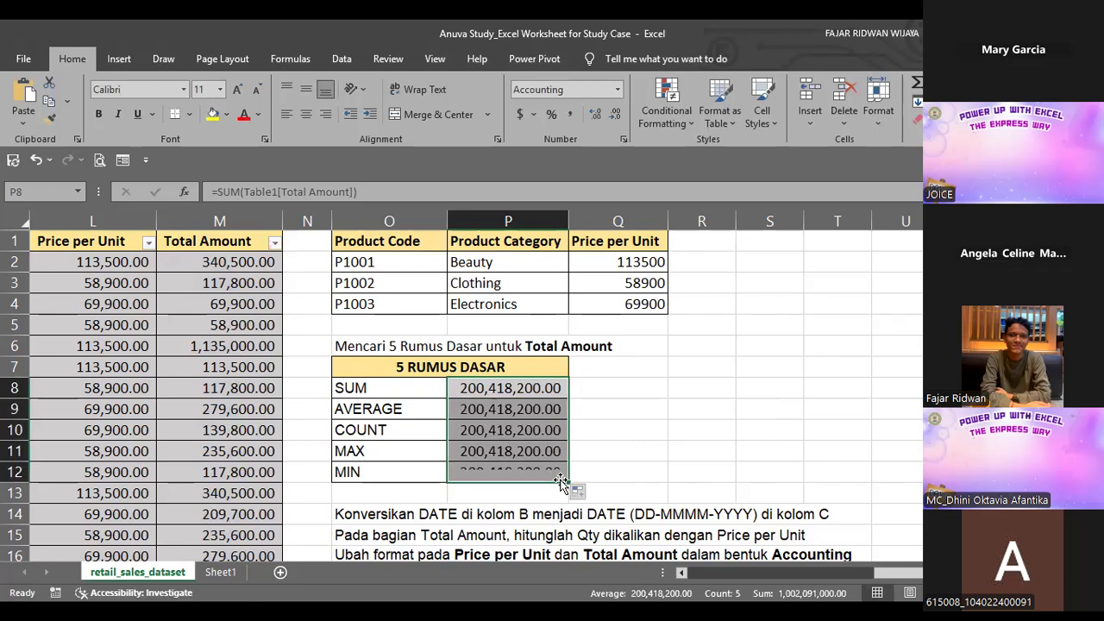
{"action": "left_click", "coordinate": [488, 414]}
{"action": "double_click", "coordinate": [484, 411]}
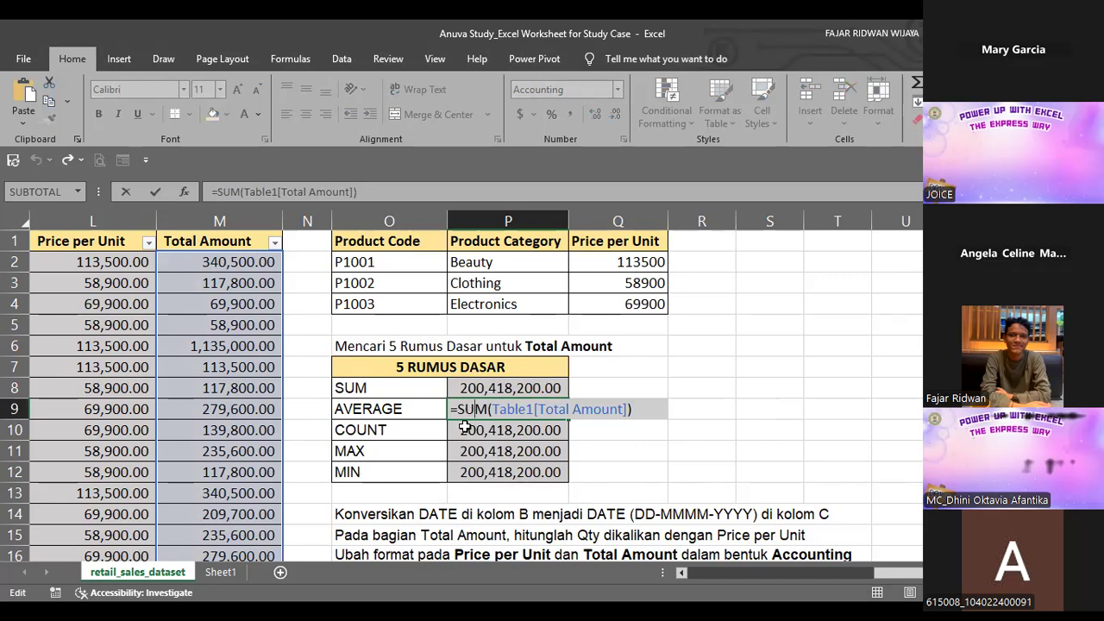
{"action": "type", "text": "AVERAGE"}
{"action": "key", "text": "Return"}
- Change the function in P10 to COUNT for the Total Amount column
{"action": "double_click", "coordinate": [465, 428]}
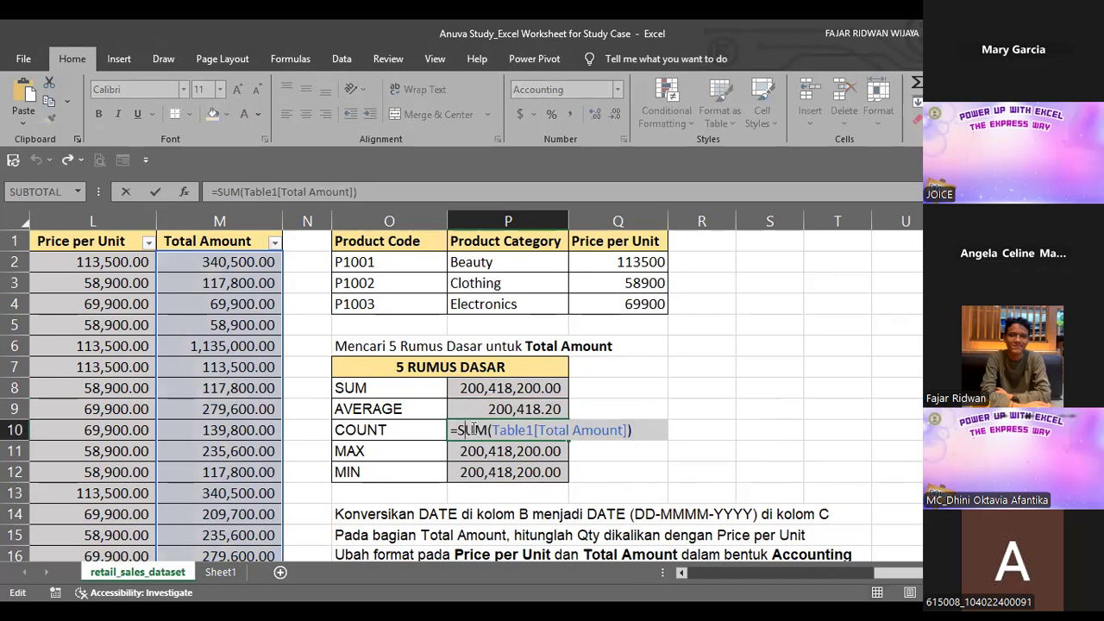
{"action": "double_click", "coordinate": [478, 433]}
{"action": "type", "text": "COUNT"}
{"action": "key", "text": "Return"}
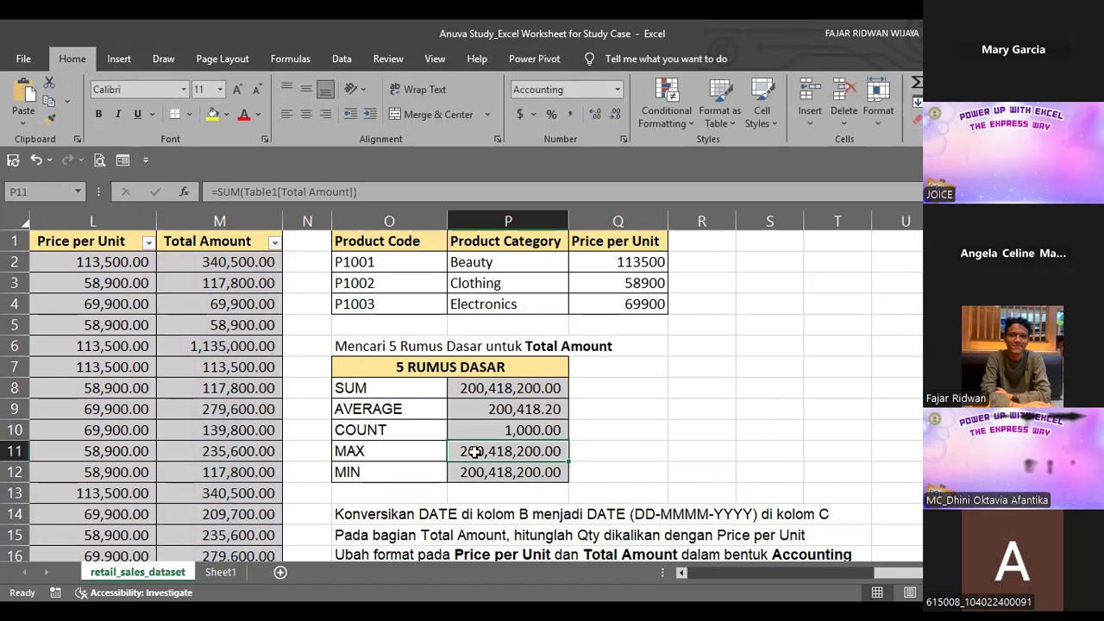
- Change the function in P11 to MAX and the one in P12 to MIN for the Total Amount column
{"action": "double_click", "coordinate": [474, 451]}
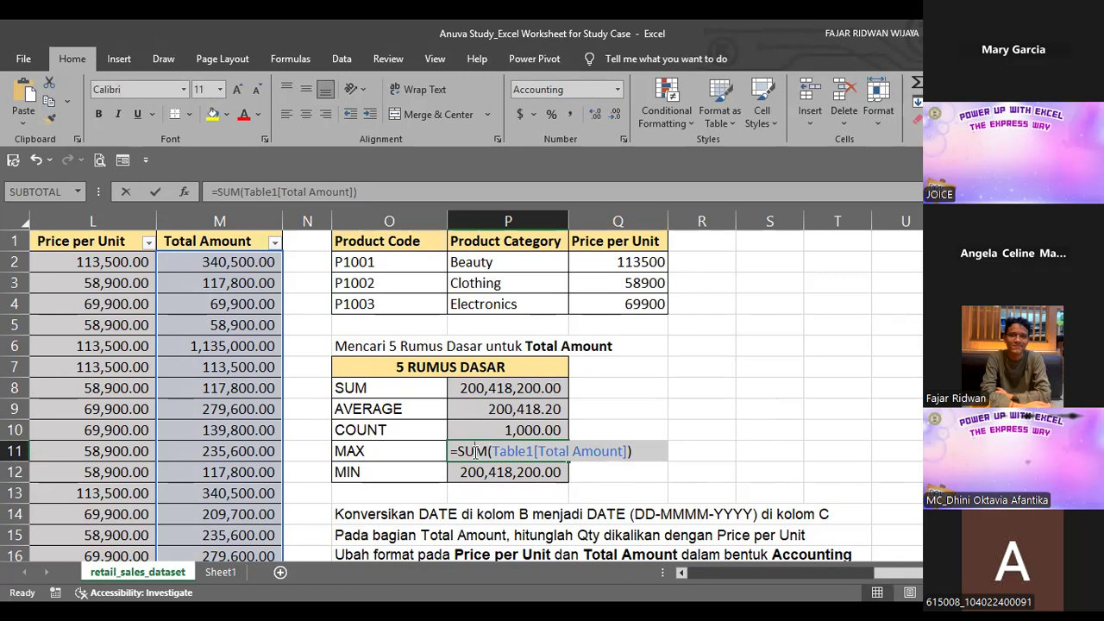
{"action": "double_click", "coordinate": [475, 452]}
{"action": "type", "text": "MAX"}
{"action": "key", "text": "Return"}
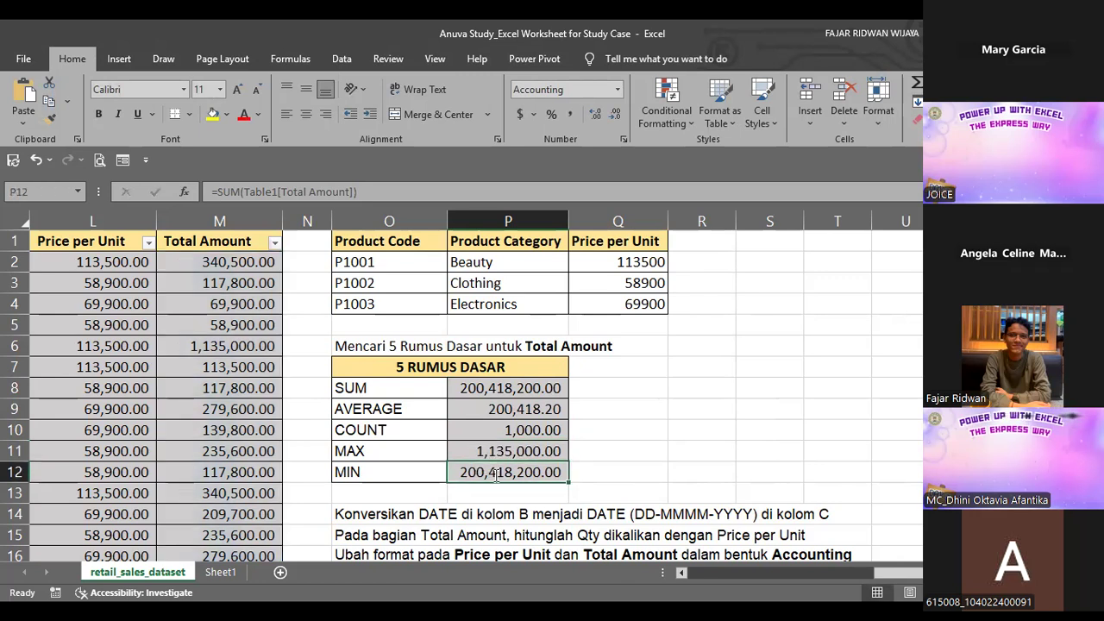
{"action": "double_click", "coordinate": [480, 470]}
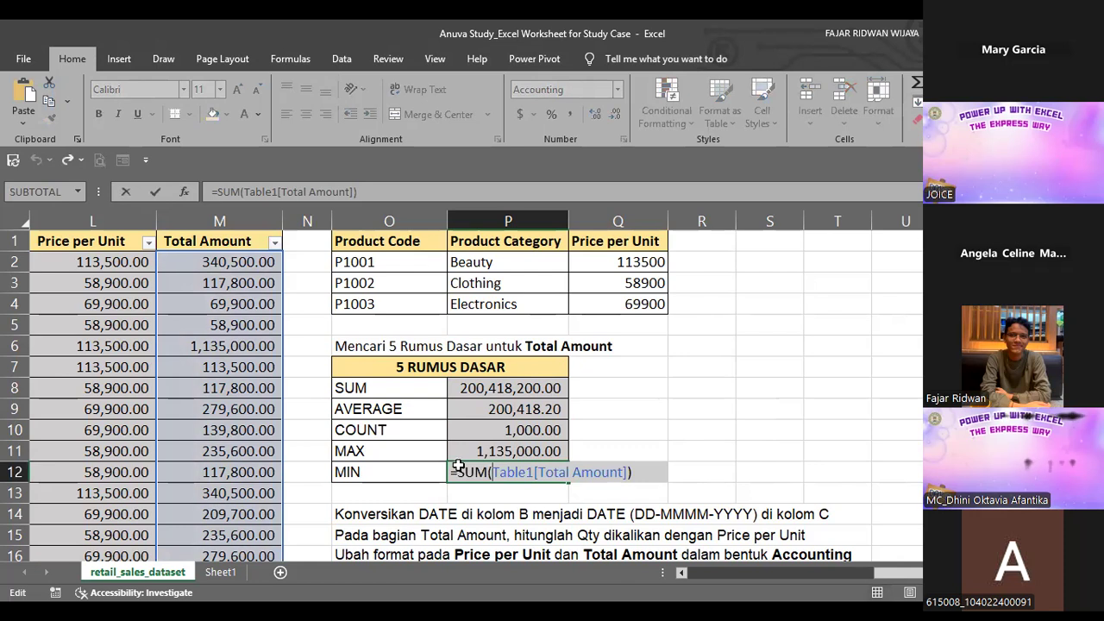
{"action": "double_click", "coordinate": [466, 472]}
{"action": "type", "text": "MIN"}
{"action": "key", "text": "Return"}
- Read the full instruction in O17 about the conditional formatting criteria for Total Amount
{"action": "scroll", "coordinate": [458, 466], "scroll_direction": "down", "scroll_amount": 3}
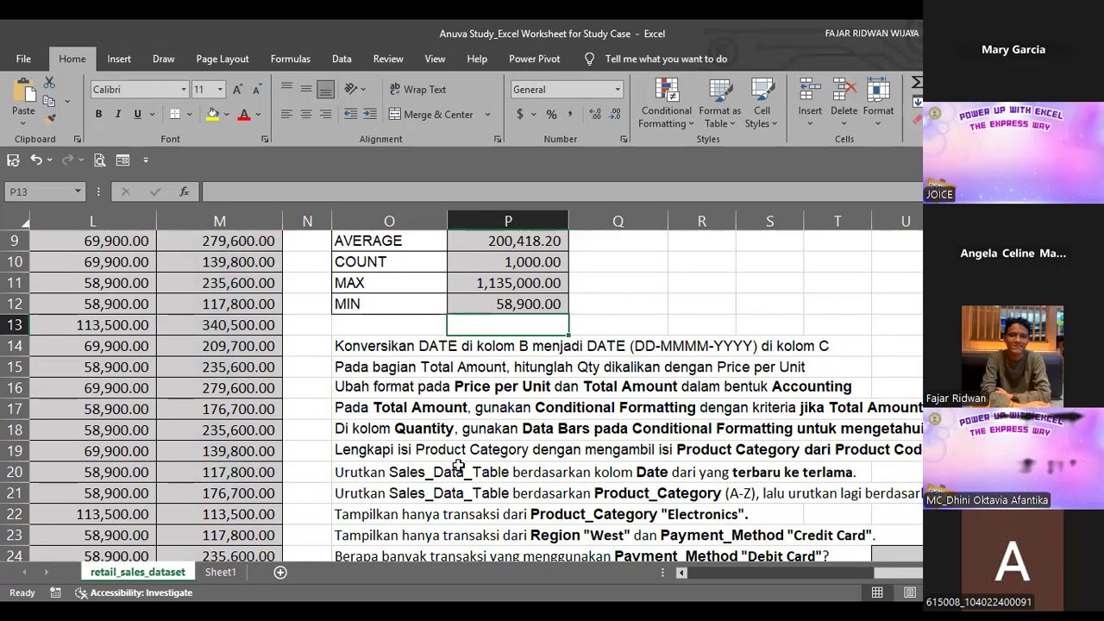
{"action": "scroll", "coordinate": [459, 467], "scroll_direction": "right", "scroll_amount": 3}
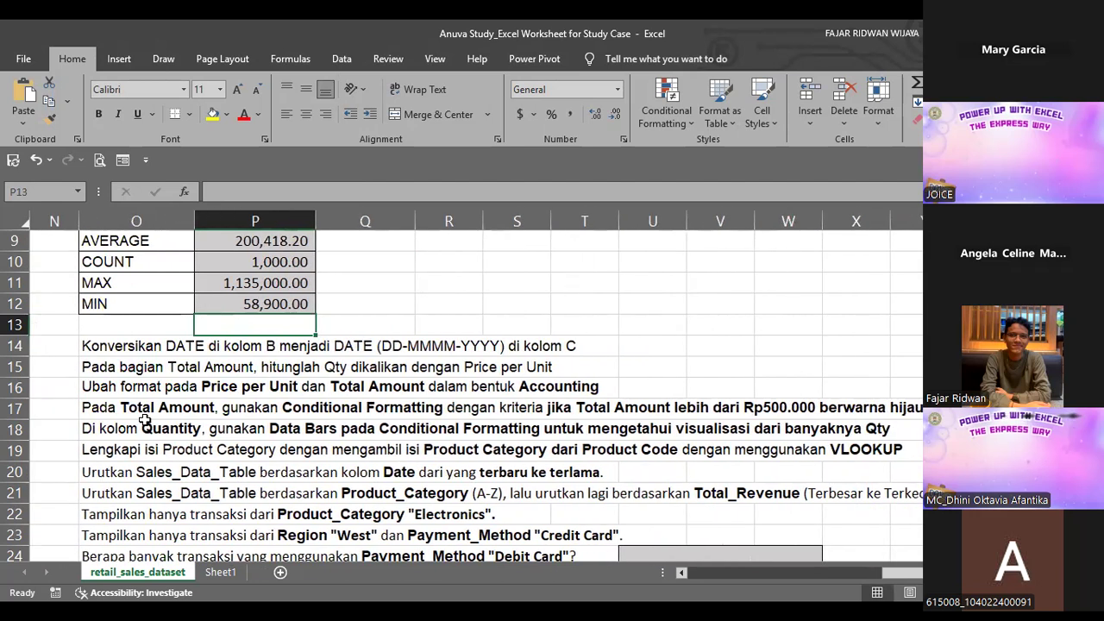
{"action": "left_click", "coordinate": [144, 422]}
{"action": "left_click", "coordinate": [136, 409]}
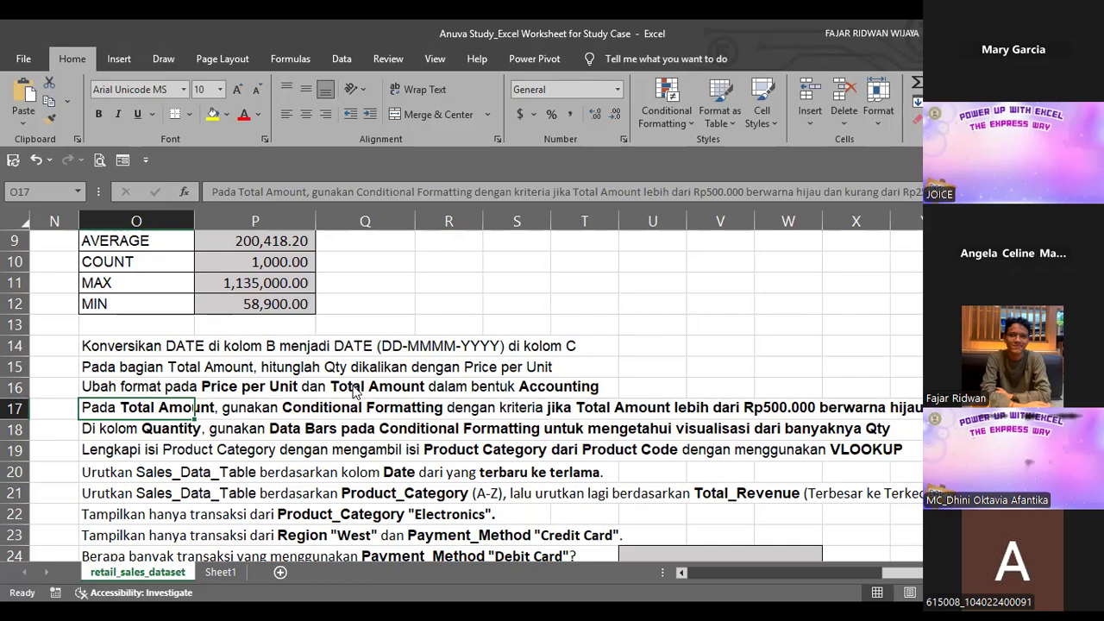
{"action": "scroll", "coordinate": [487, 405], "scroll_direction": "right", "scroll_amount": 1}
{"action": "scroll", "coordinate": [488, 406], "scroll_direction": "right", "scroll_amount": 2}
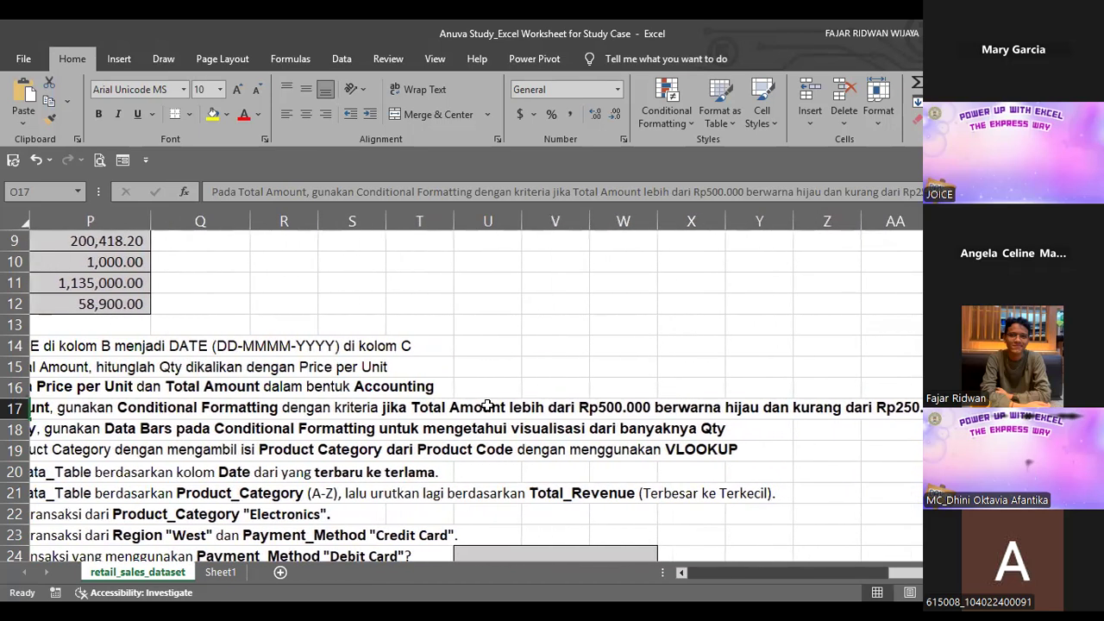
{"action": "scroll", "coordinate": [487, 406], "scroll_direction": "right", "scroll_amount": 1}
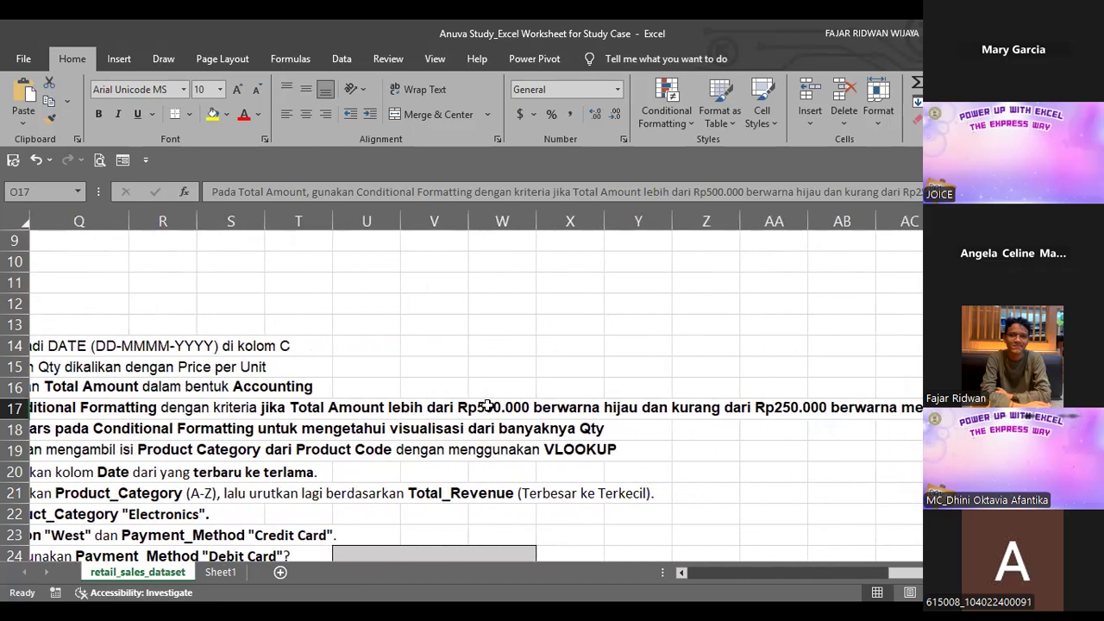
{"action": "scroll", "coordinate": [488, 405], "scroll_direction": "right", "scroll_amount": 1}
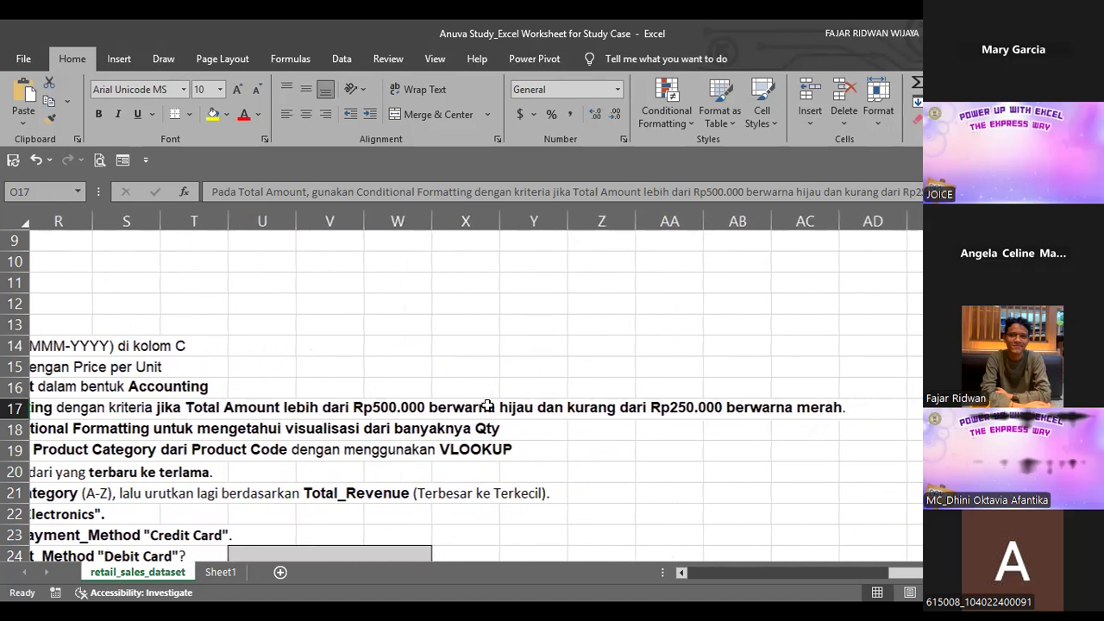
- Start a Greater Than conditional formatting rule on Total Amount cells M2:M1001 with Green Fill with Dark Green Text
{"action": "scroll", "coordinate": [488, 405], "scroll_direction": "left", "scroll_amount": 5}
{"action": "scroll", "coordinate": [489, 406], "scroll_direction": "left", "scroll_amount": 3}
{"action": "scroll", "coordinate": [489, 406], "scroll_direction": "up", "scroll_amount": 3}
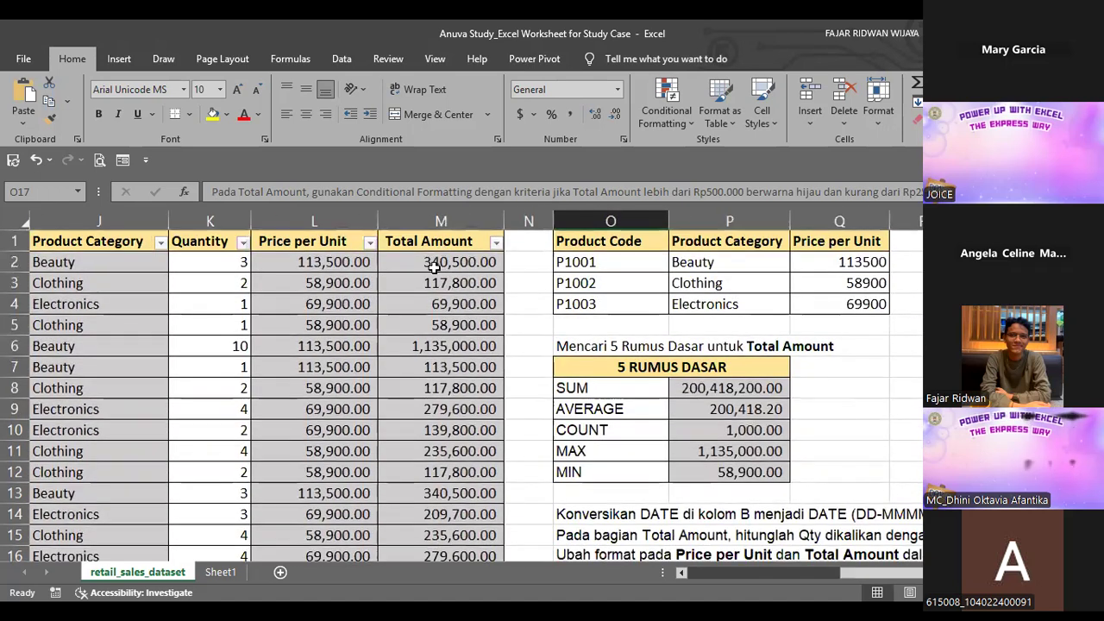
{"action": "left_click", "coordinate": [434, 268]}
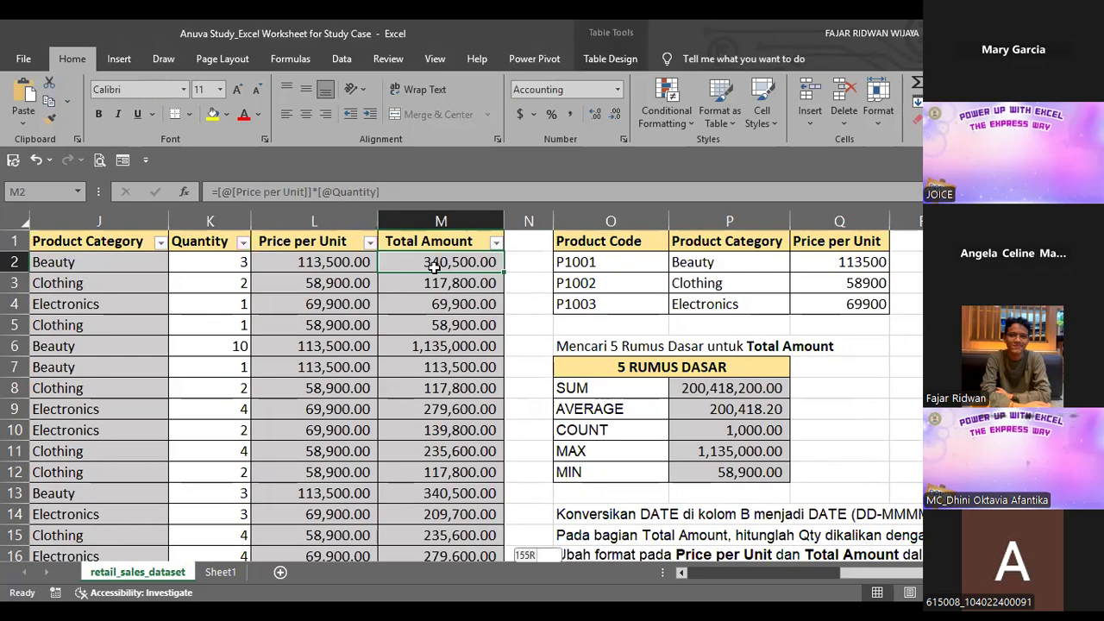
{"action": "key", "text": "ctrl+shift+Down"}
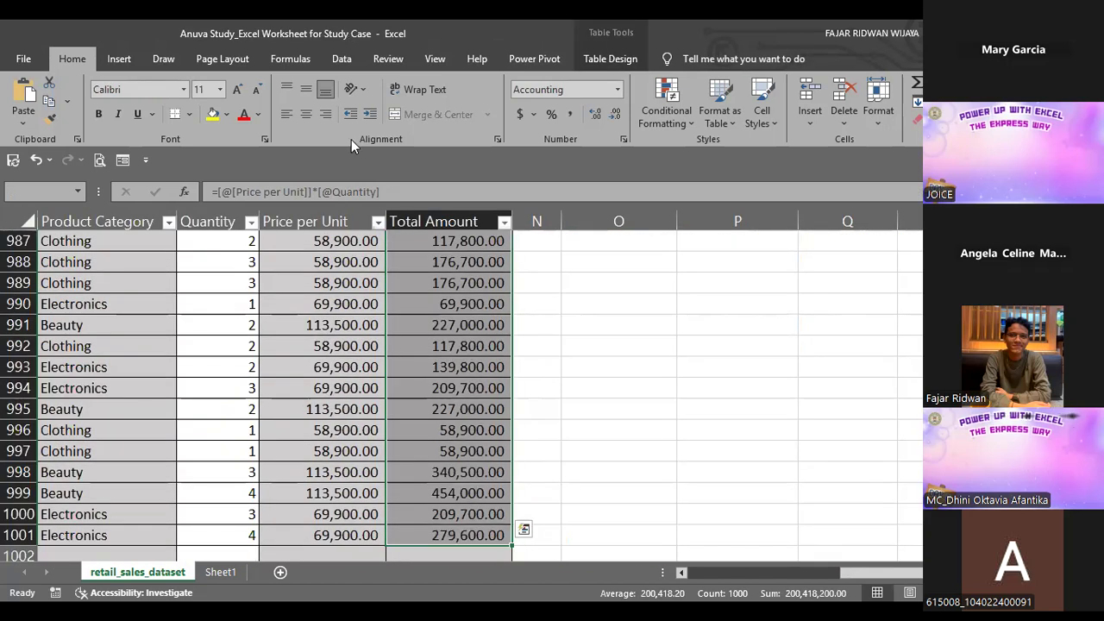
{"action": "left_click", "coordinate": [662, 112]}
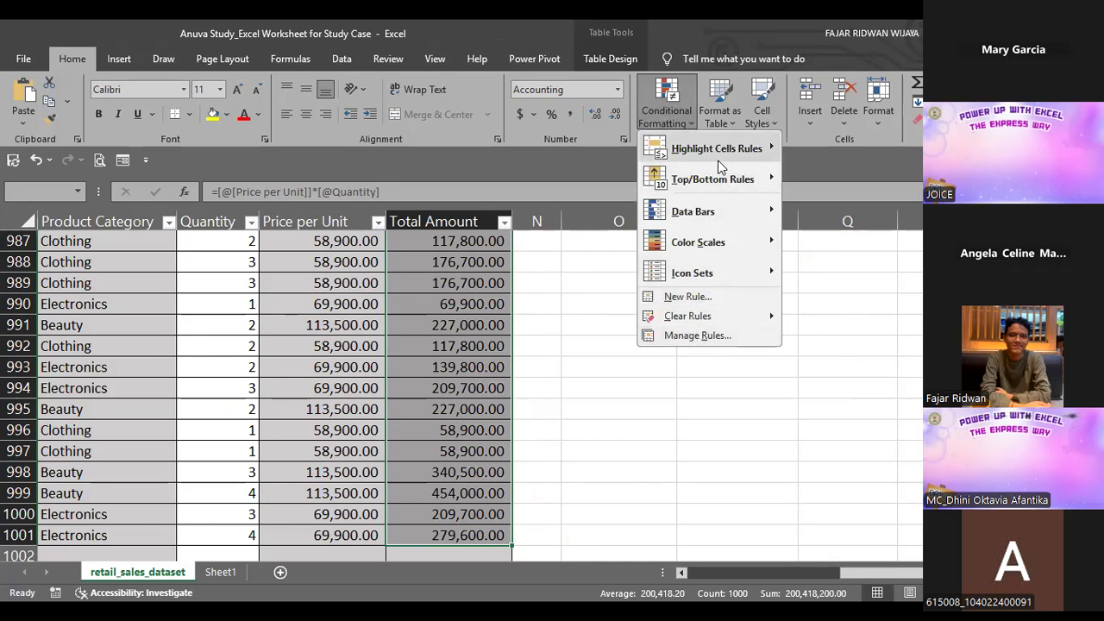
{"action": "mouse_move", "coordinate": [723, 154]}
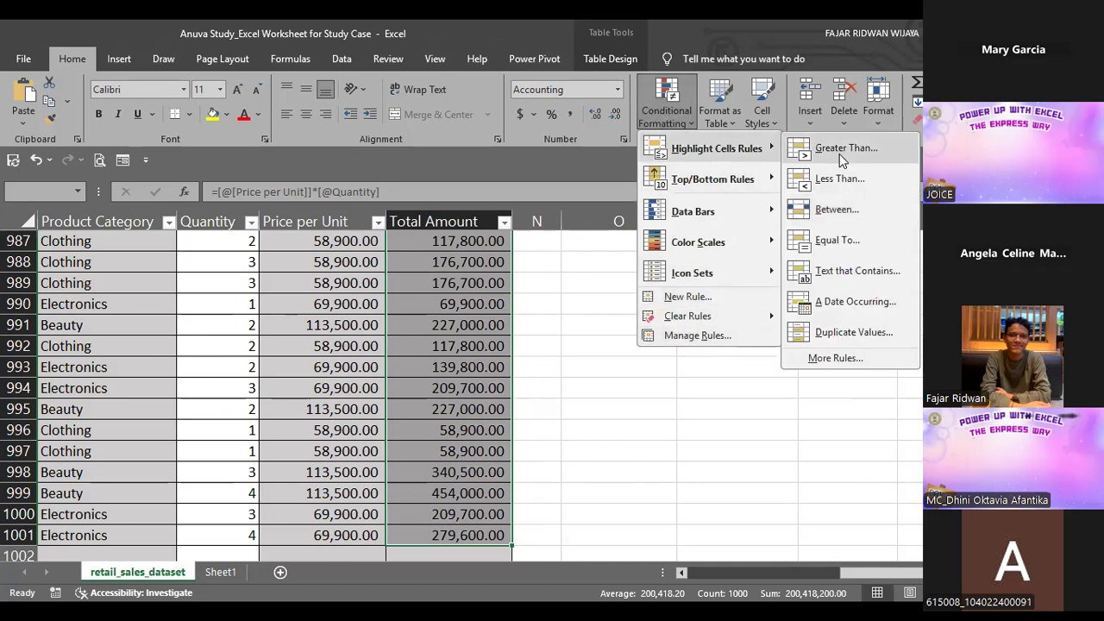
{"action": "left_click", "coordinate": [840, 148]}
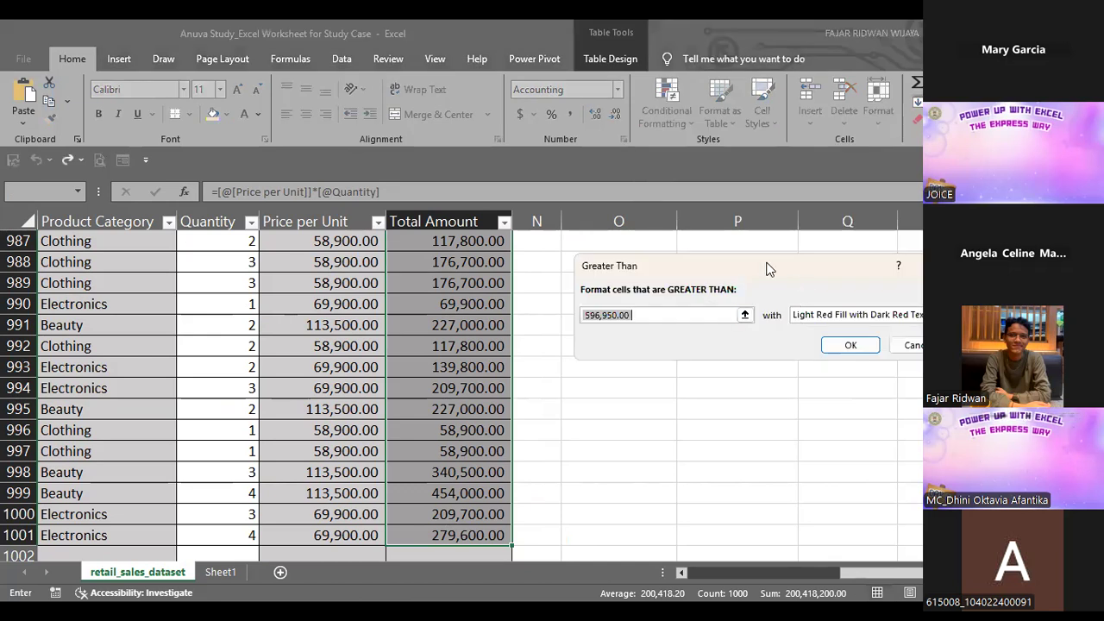
{"action": "left_click_drag", "start_coordinate": [767, 264], "coordinate": [645, 245]}
{"action": "left_click", "coordinate": [817, 296]}
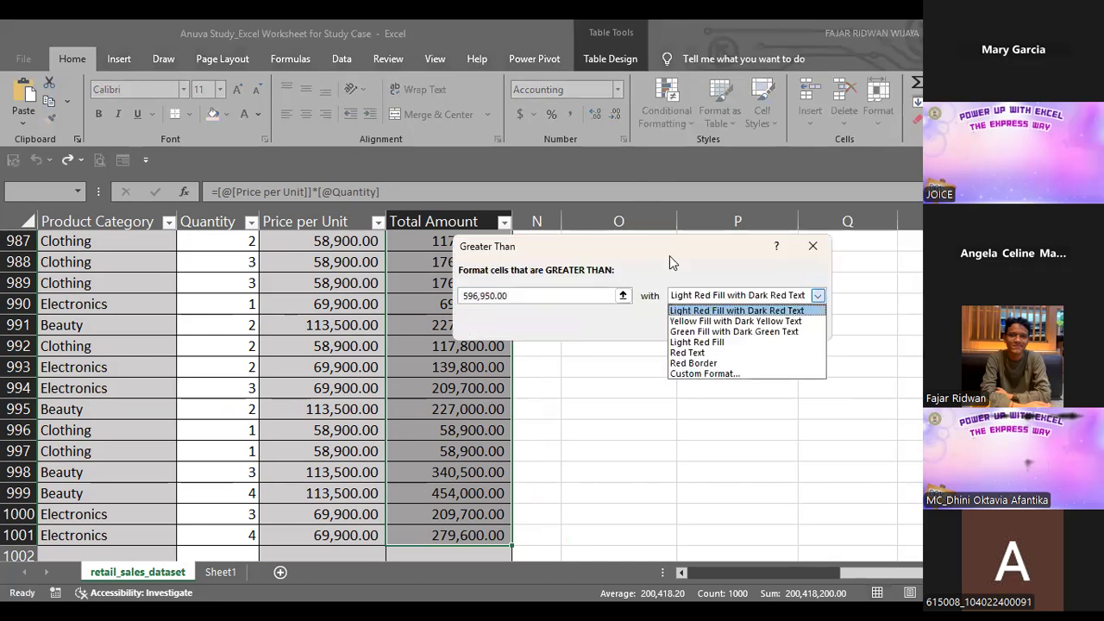
{"action": "left_click", "coordinate": [732, 338]}
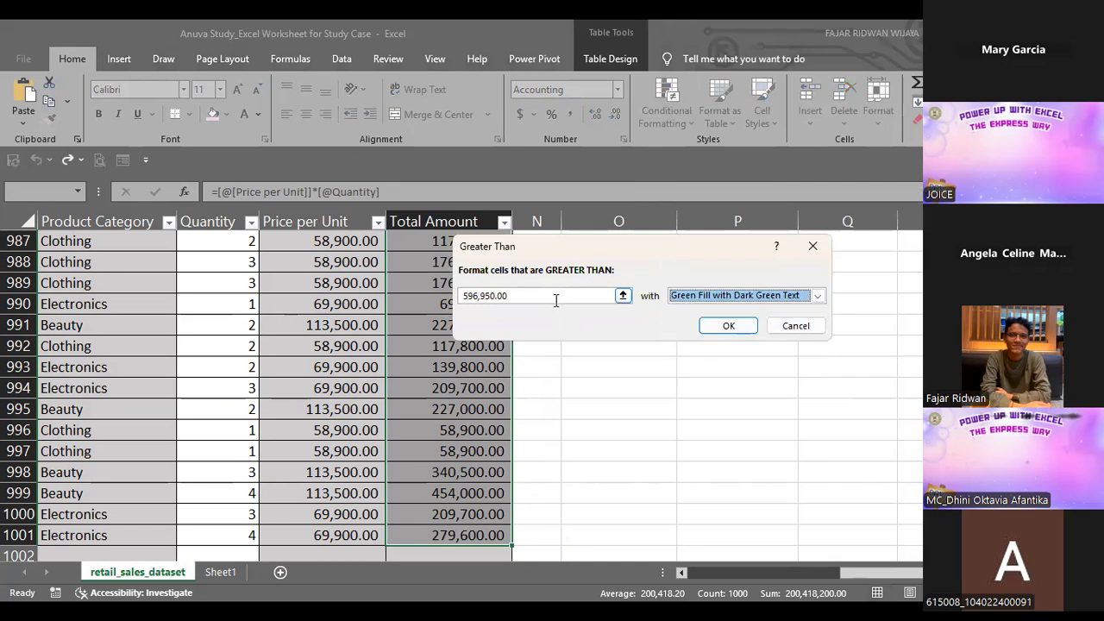
- Set the Greater Than rule's threshold to 500000 and apply the rule
{"action": "left_click", "coordinate": [556, 300]}
{"action": "type", "text": "500"}
{"action": "key", "text": "BackSpace"}
{"action": "key", "text": "BackSpace"}
{"action": "key", "text": "BackSpace"}
{"action": "key", "text": "BackSpace"}
{"action": "key", "text": "BackSpace"}
{"action": "key", "text": "BackSpace"}
{"action": "key", "text": "BackSpace"}
{"action": "key", "text": "BackSpace"}
{"action": "key", "text": "BackSpace"}
{"action": "key", "text": "BackSpace"}
{"action": "key", "text": "BackSpace"}
{"action": "key", "text": "BackSpace"}
{"action": "key", "text": "BackSpace"}
{"action": "key", "text": "BackSpace"}
{"action": "key", "text": "BackSpace"}
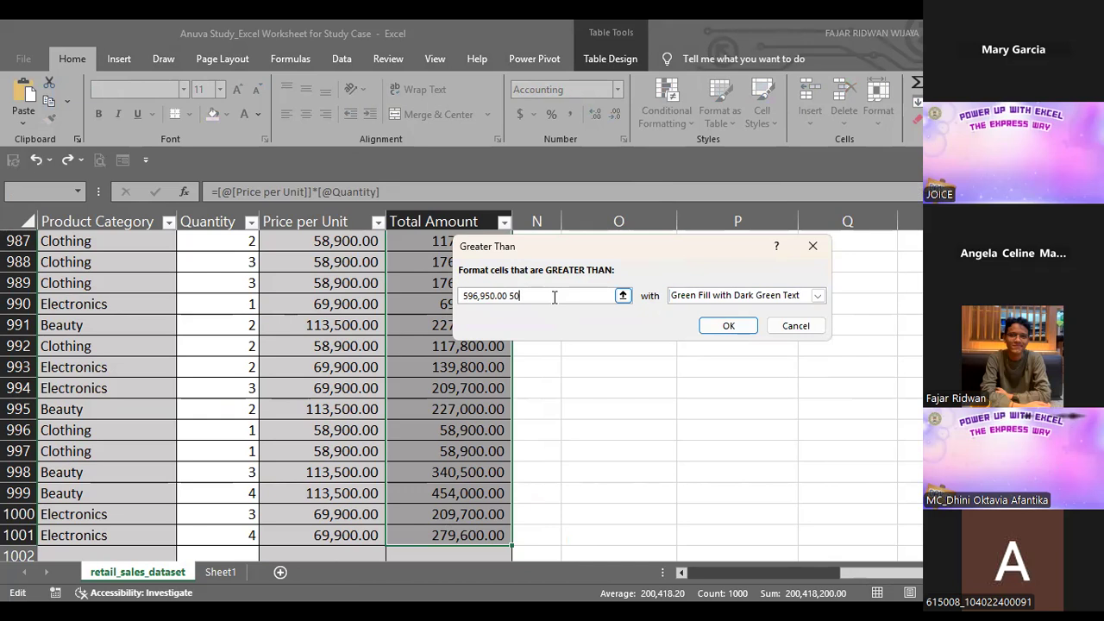
{"action": "type", "text": "50000"}
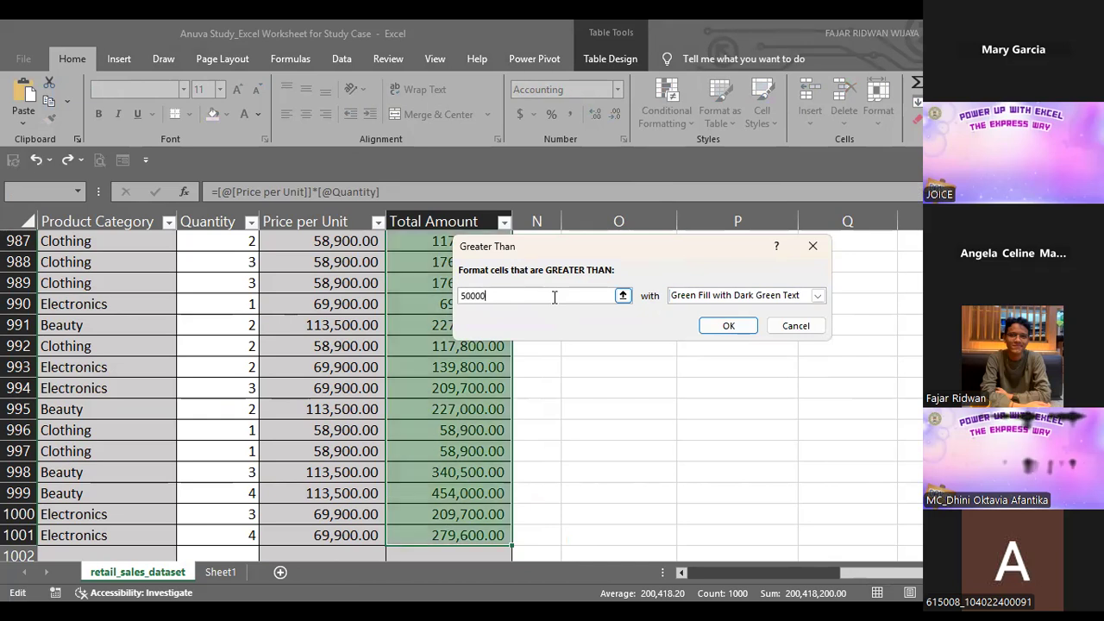
{"action": "type", "text": "0"}
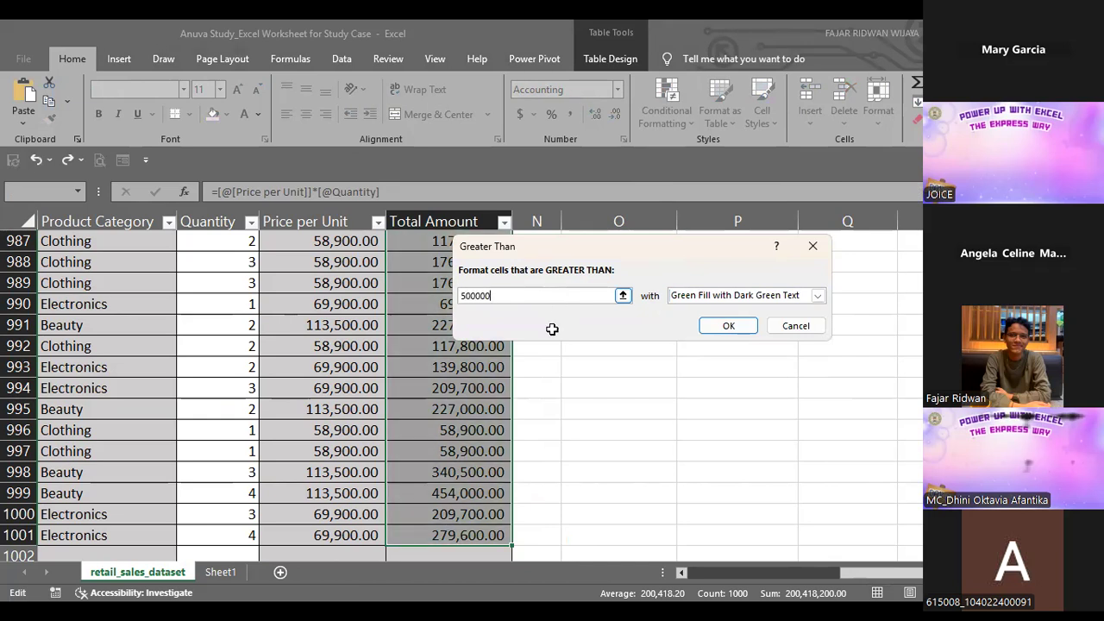
{"action": "key", "text": "Return"}
- Check the green highlighting in the Total Amount column from the last rows back up to M6
{"action": "scroll", "coordinate": [552, 330], "scroll_direction": "up", "scroll_amount": 2}
{"action": "scroll", "coordinate": [552, 330], "scroll_direction": "up", "scroll_amount": 20}
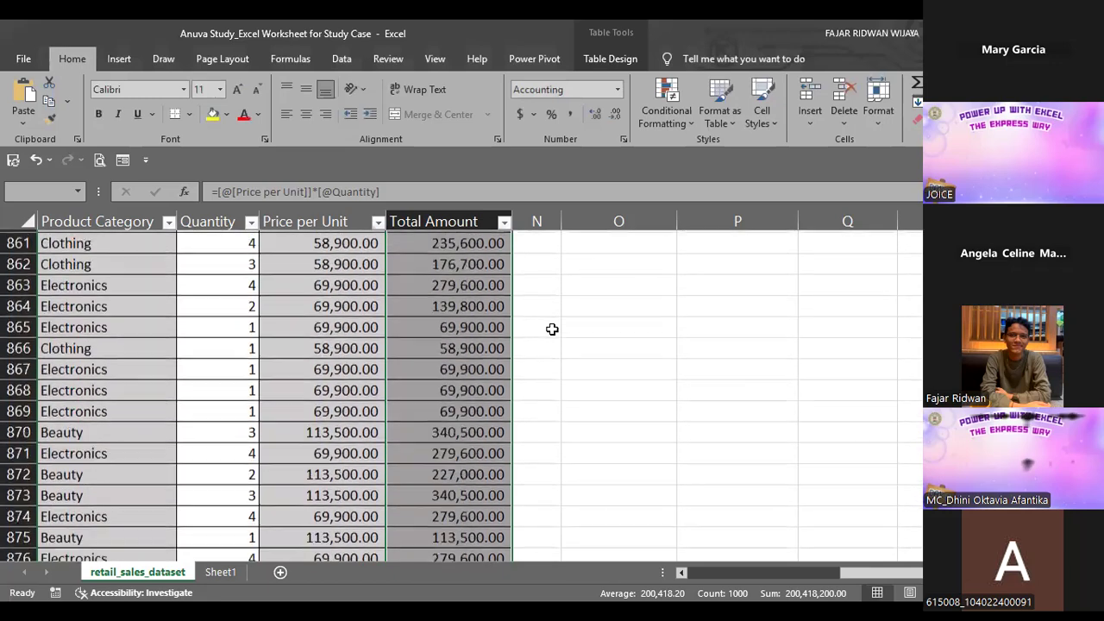
{"action": "scroll", "coordinate": [553, 330], "scroll_direction": "up", "scroll_amount": 20}
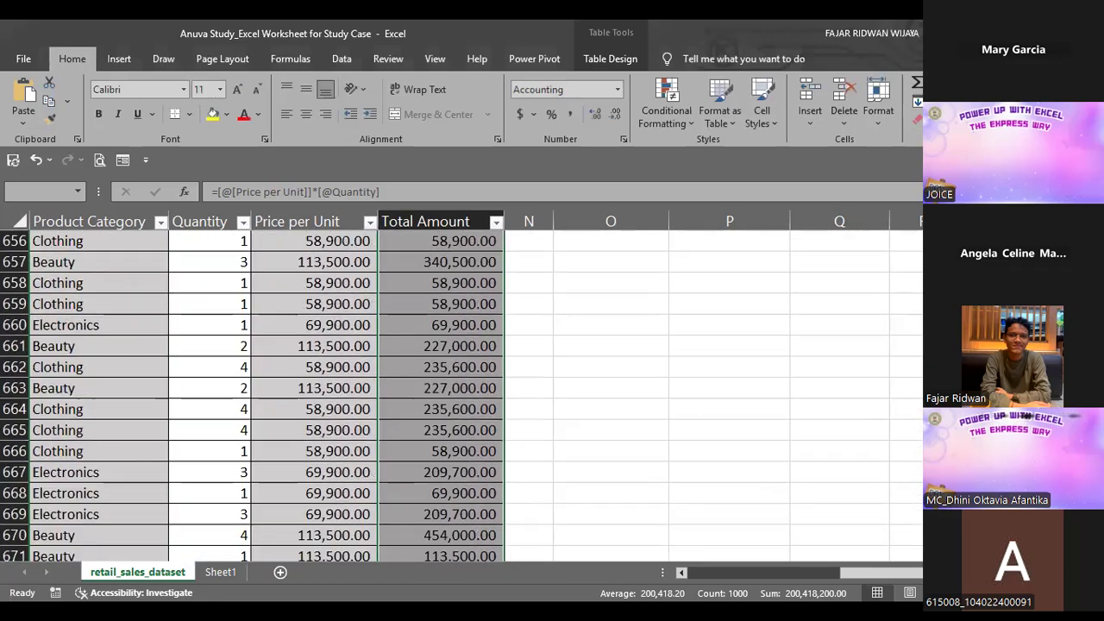
{"action": "scroll", "coordinate": [491, 395], "scroll_direction": "up", "scroll_amount": 20}
{"action": "scroll", "coordinate": [444, 389], "scroll_direction": "down", "scroll_amount": 7}
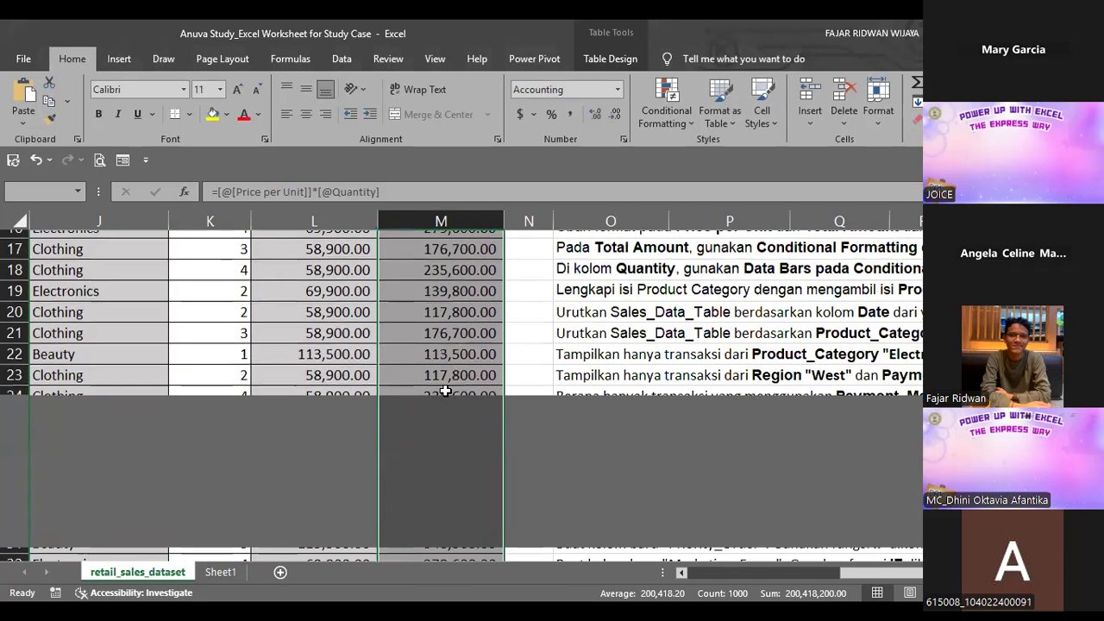
{"action": "scroll", "coordinate": [444, 389], "scroll_direction": "up", "scroll_amount": 7}
{"action": "left_click", "coordinate": [462, 346]}
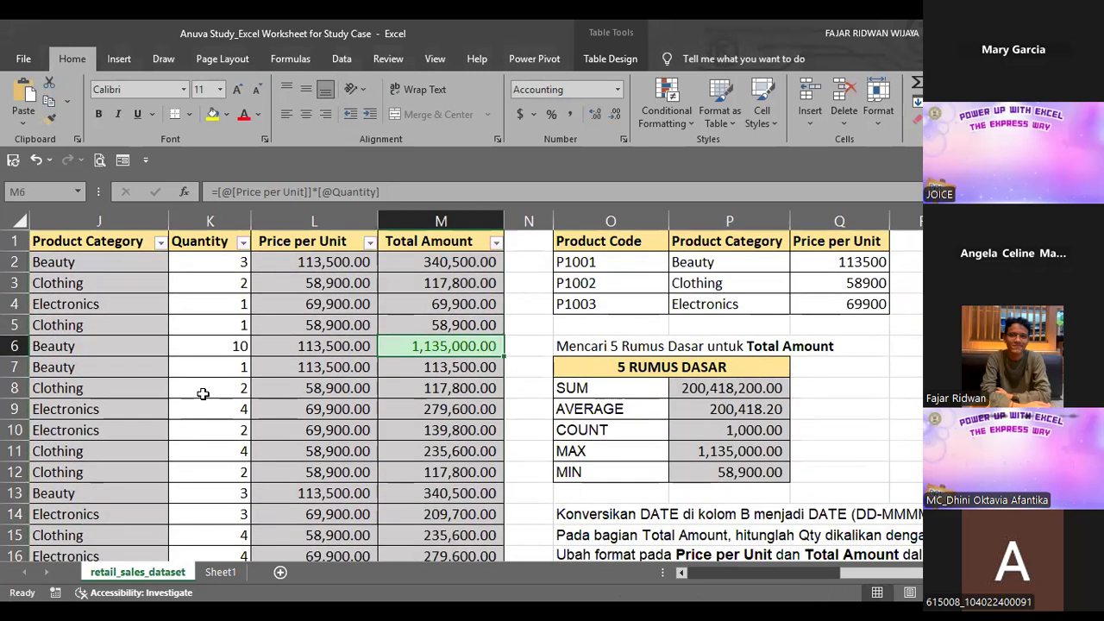
- Set the Quantity to 32 in K10 and to 23 in K18 to test the conditional formatting
{"action": "left_click", "coordinate": [213, 428]}
{"action": "type", "text": "32"}
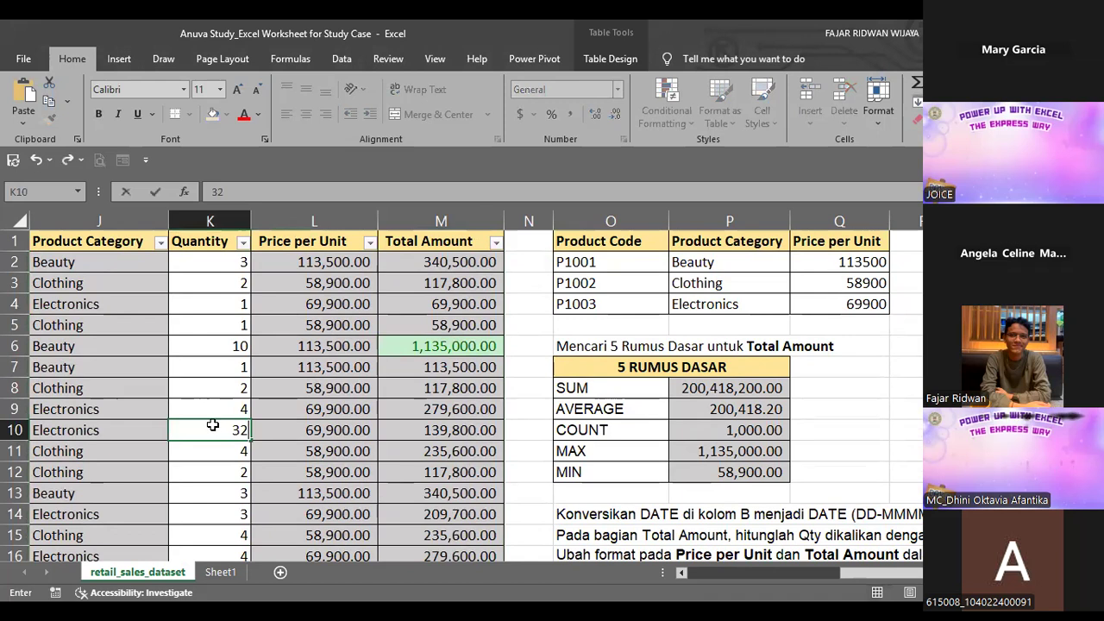
{"action": "key", "text": "Down"}
{"action": "key", "text": "Down"}
{"action": "key", "text": "Down"}
{"action": "key", "text": "Down"}
{"action": "key", "text": "Down"}
{"action": "key", "text": "Down"}
{"action": "key", "text": "Down"}
{"action": "key", "text": "Down"}
{"action": "type", "text": "23"}
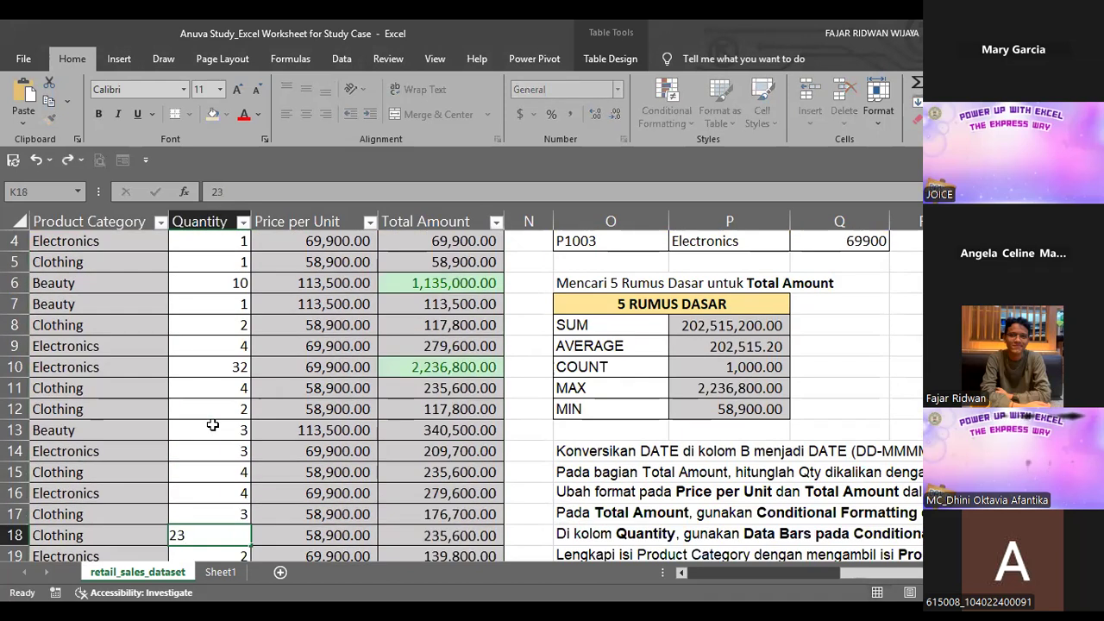
{"action": "key", "text": "Return"}
- Review the updated Total Amount highlighting and summary formulas, and read the remaining case study tasks in column O
{"action": "scroll", "coordinate": [345, 406], "scroll_direction": "up", "scroll_amount": 3}
{"action": "scroll", "coordinate": [447, 421], "scroll_direction": "right", "scroll_amount": 3}
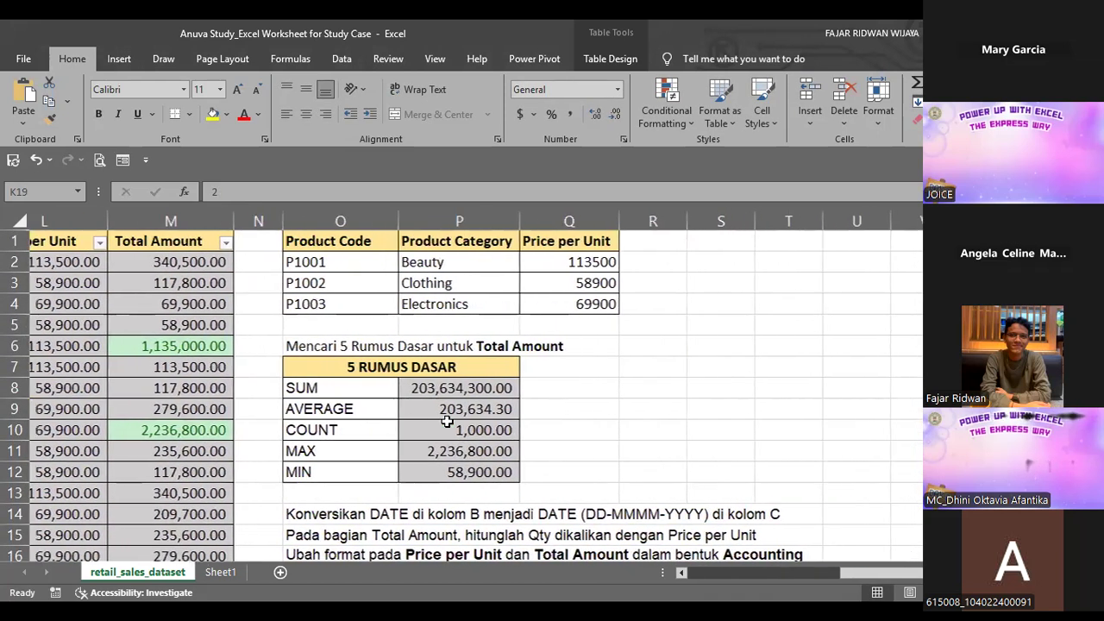
{"action": "scroll", "coordinate": [447, 421], "scroll_direction": "left", "scroll_amount": 1}
{"action": "scroll", "coordinate": [447, 421], "scroll_direction": "down", "scroll_amount": 4}
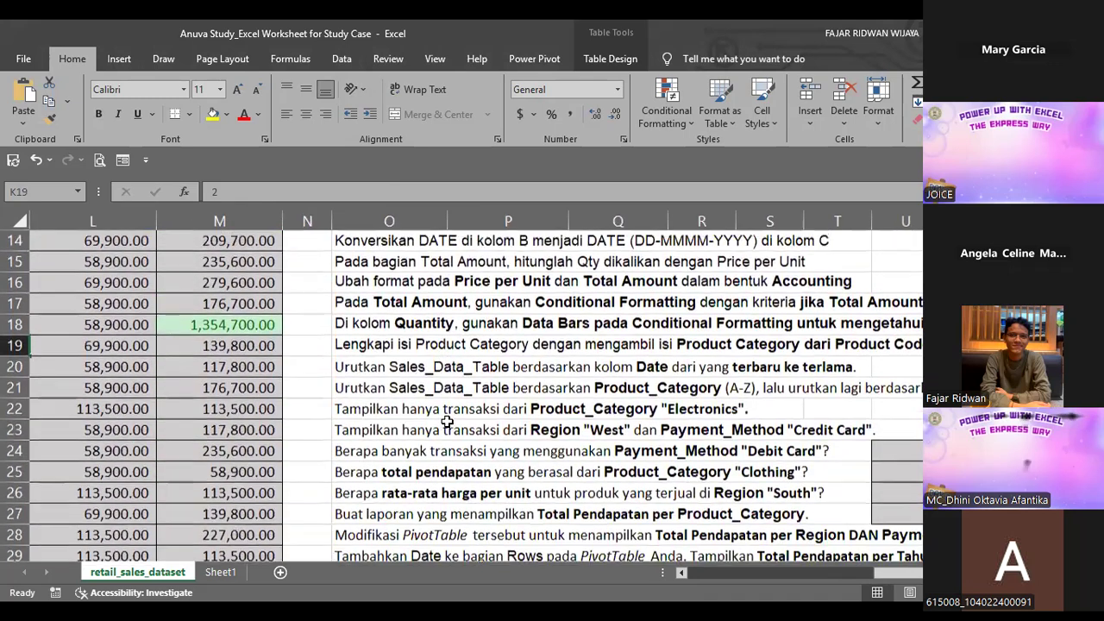
{"action": "scroll", "coordinate": [447, 421], "scroll_direction": "right", "scroll_amount": 3}
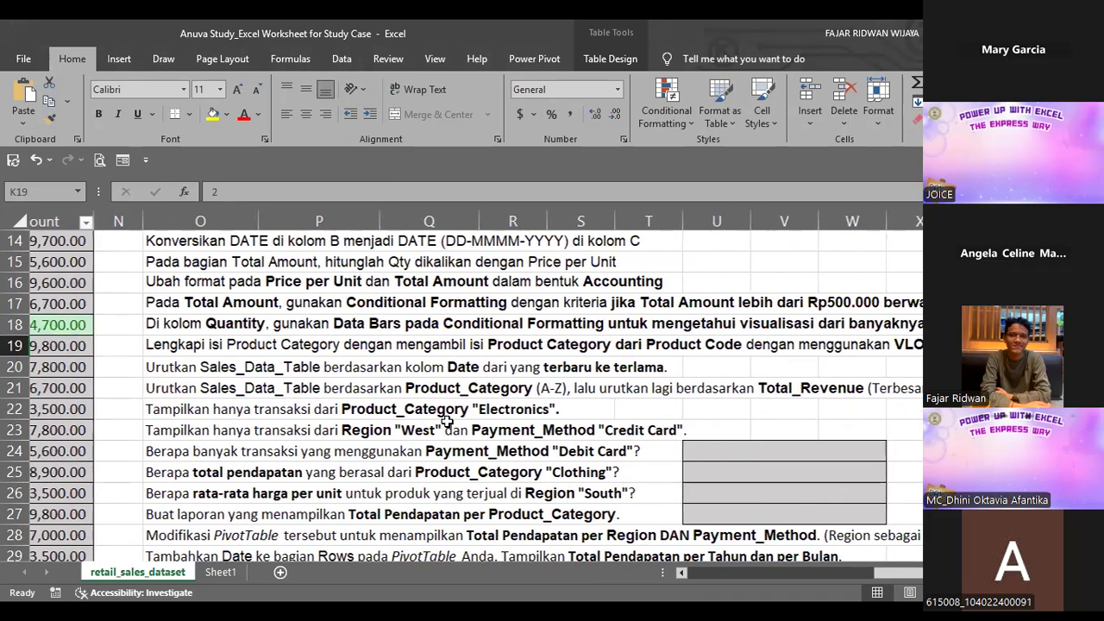
{"action": "scroll", "coordinate": [447, 421], "scroll_direction": "left", "scroll_amount": 2}
{"action": "scroll", "coordinate": [447, 421], "scroll_direction": "right", "scroll_amount": 3}
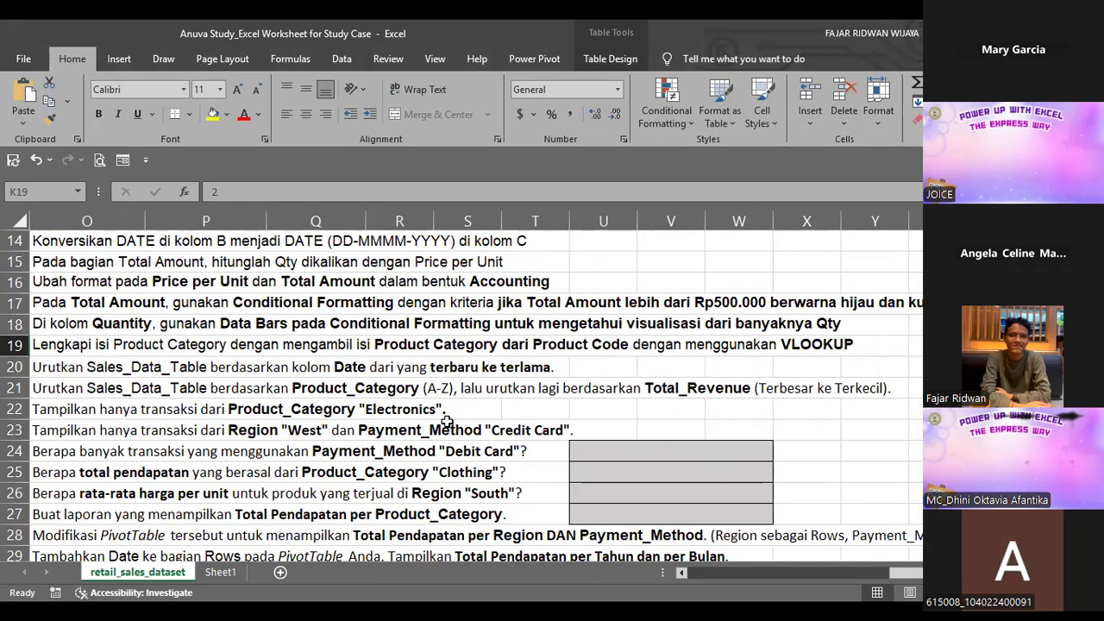
- Sort the sales table by the Date (DD-MMMM-YYYY) column from A to Z
{"action": "scroll", "coordinate": [447, 421], "scroll_direction": "up", "scroll_amount": 1}
{"action": "scroll", "coordinate": [446, 421], "scroll_direction": "left", "scroll_amount": 1}
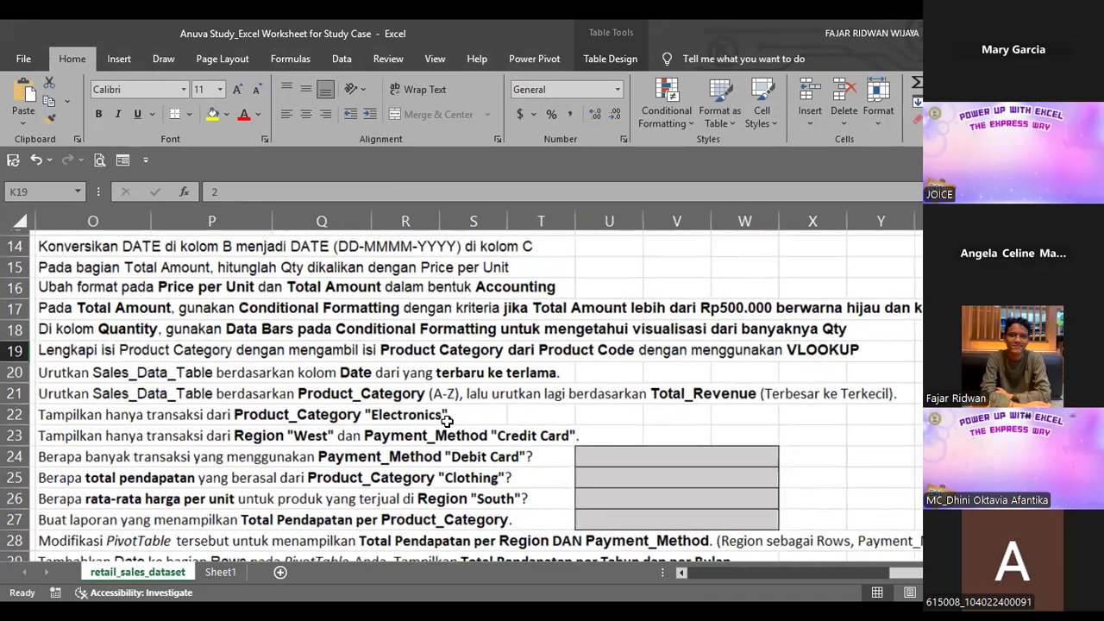
{"action": "scroll", "coordinate": [447, 420], "scroll_direction": "up", "scroll_amount": 5}
{"action": "scroll", "coordinate": [447, 422], "scroll_direction": "left", "scroll_amount": 10}
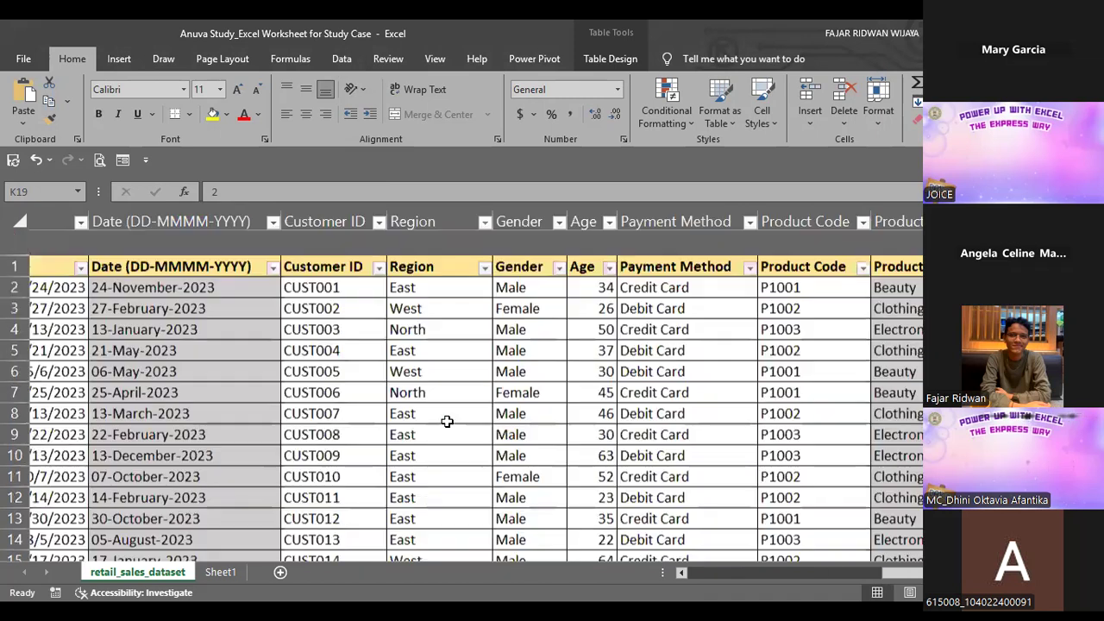
{"action": "scroll", "coordinate": [447, 421], "scroll_direction": "left", "scroll_amount": 2}
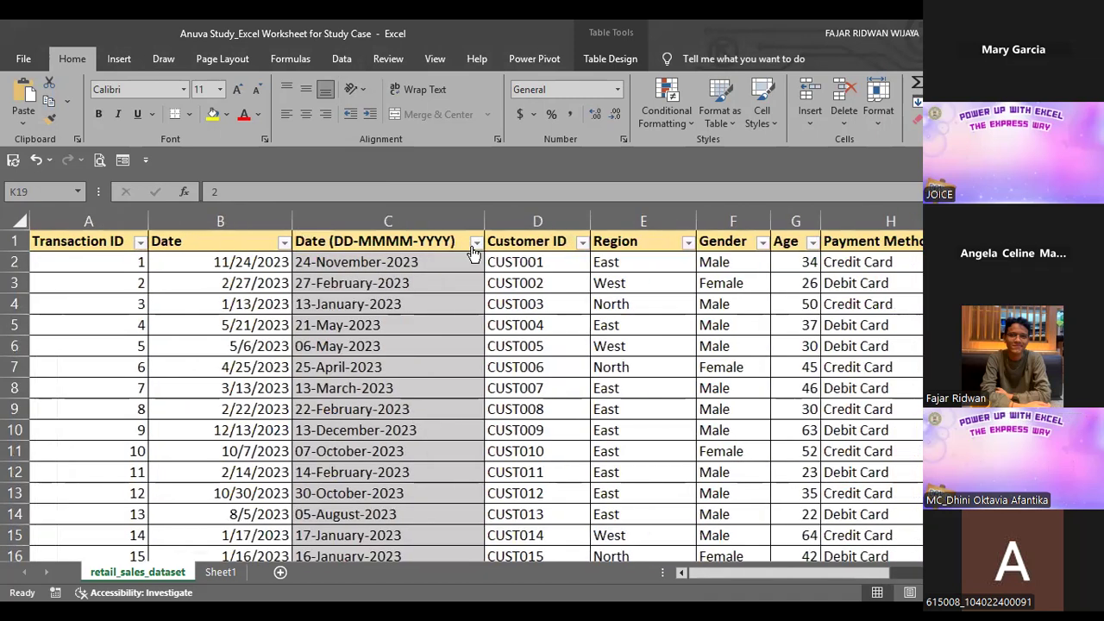
{"action": "left_click", "coordinate": [476, 243]}
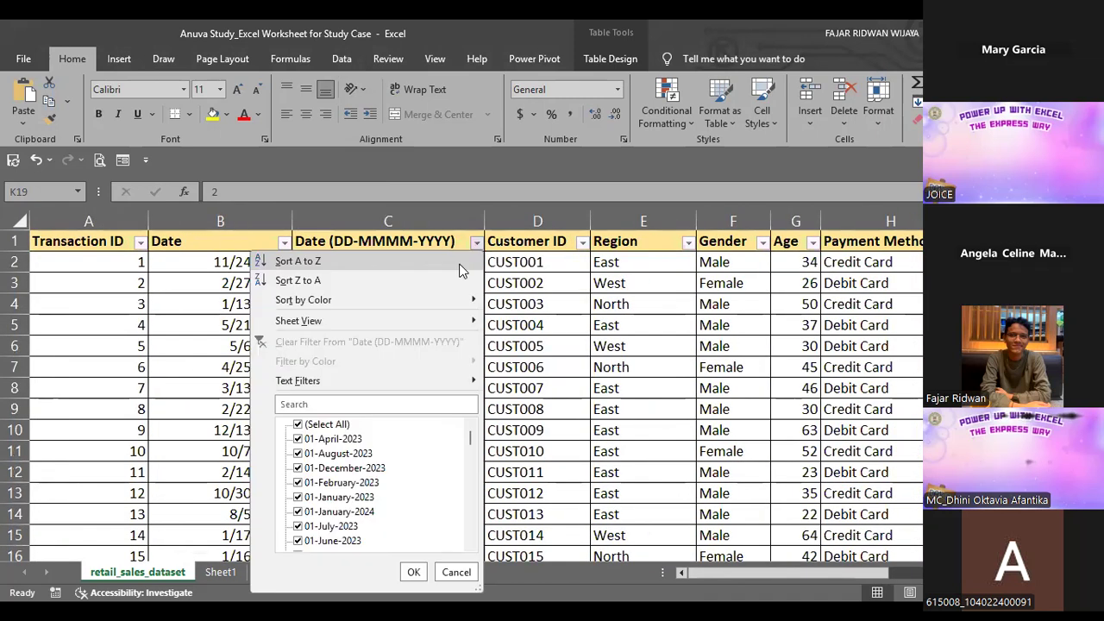
{"action": "left_click", "coordinate": [460, 263]}
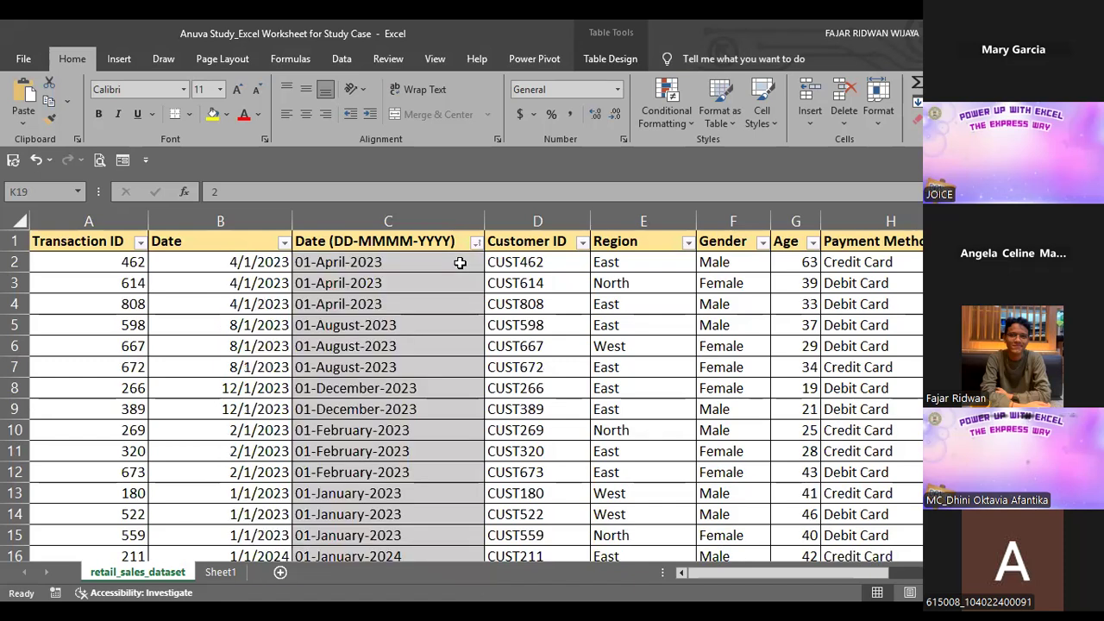
- Review the sorted rows across the table's columns and read the remaining case study tasks from row 20 in column O
{"action": "scroll", "coordinate": [459, 262], "scroll_direction": "right", "scroll_amount": 5}
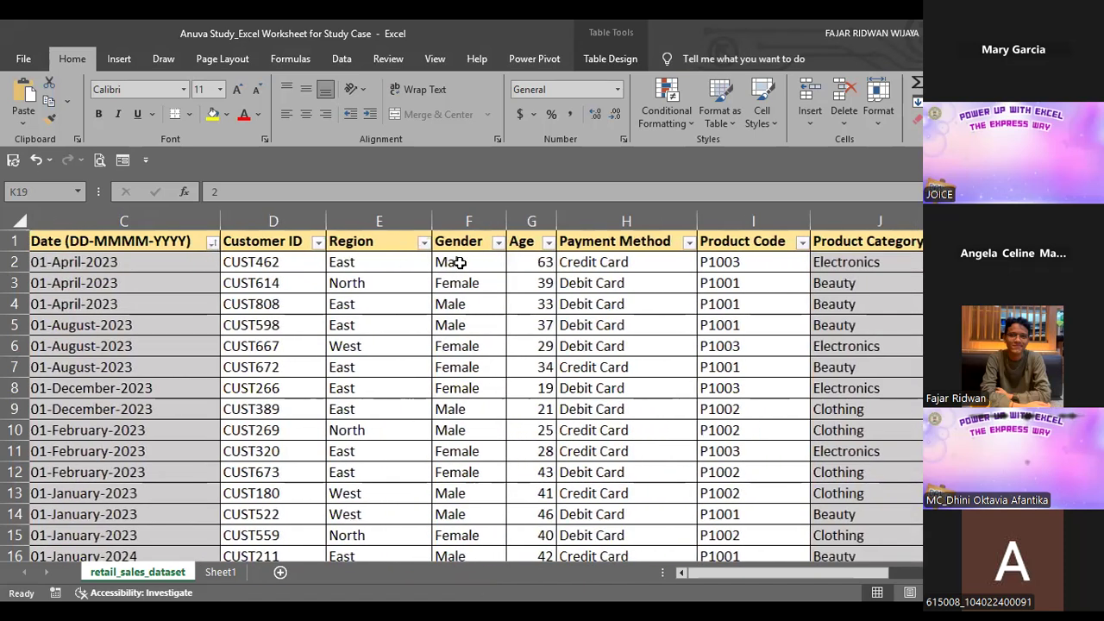
{"action": "scroll", "coordinate": [460, 263], "scroll_direction": "right", "scroll_amount": 3}
{"action": "scroll", "coordinate": [460, 263], "scroll_direction": "left", "scroll_amount": 2}
{"action": "scroll", "coordinate": [459, 263], "scroll_direction": "left", "scroll_amount": 4}
{"action": "scroll", "coordinate": [459, 262], "scroll_direction": "down", "scroll_amount": 20}
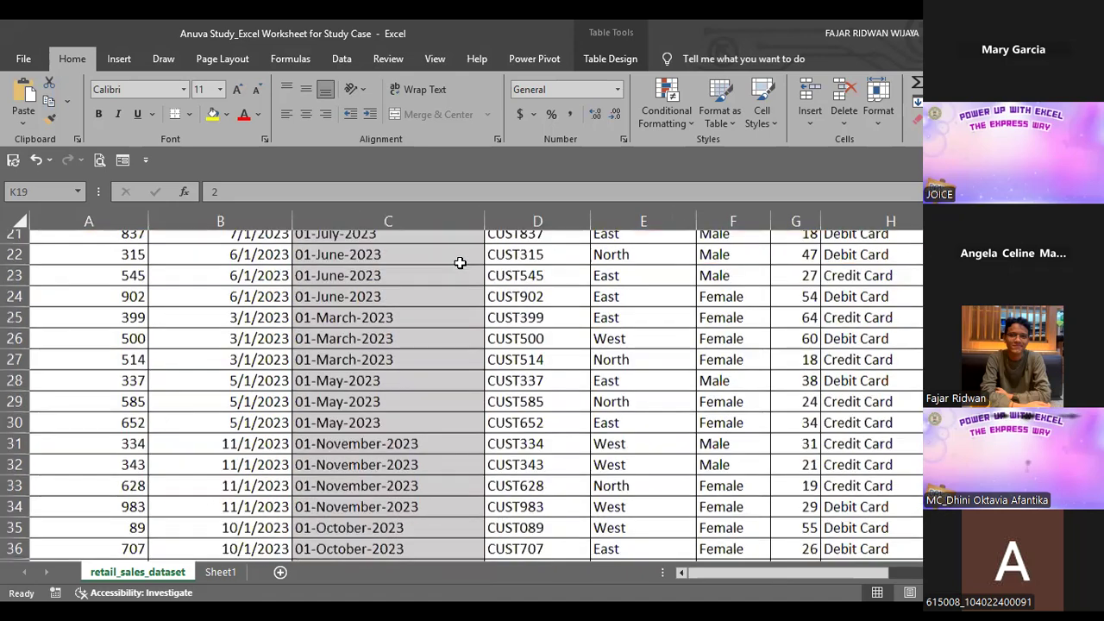
{"action": "scroll", "coordinate": [459, 262], "scroll_direction": "right", "scroll_amount": 4}
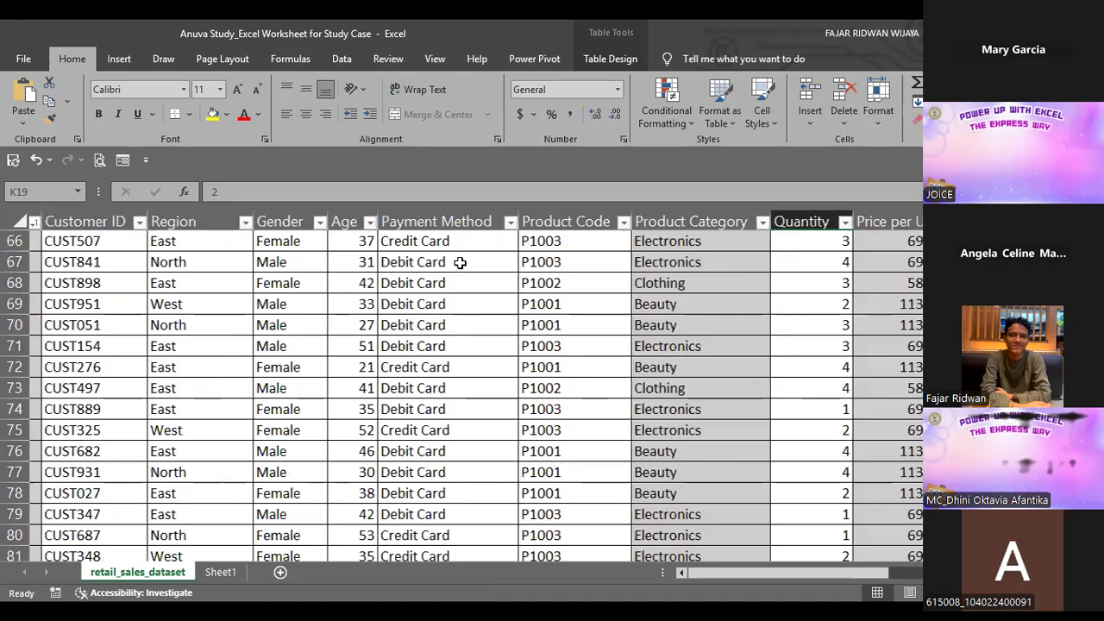
{"action": "scroll", "coordinate": [460, 262], "scroll_direction": "right", "scroll_amount": 3}
{"action": "scroll", "coordinate": [459, 262], "scroll_direction": "up", "scroll_amount": 20}
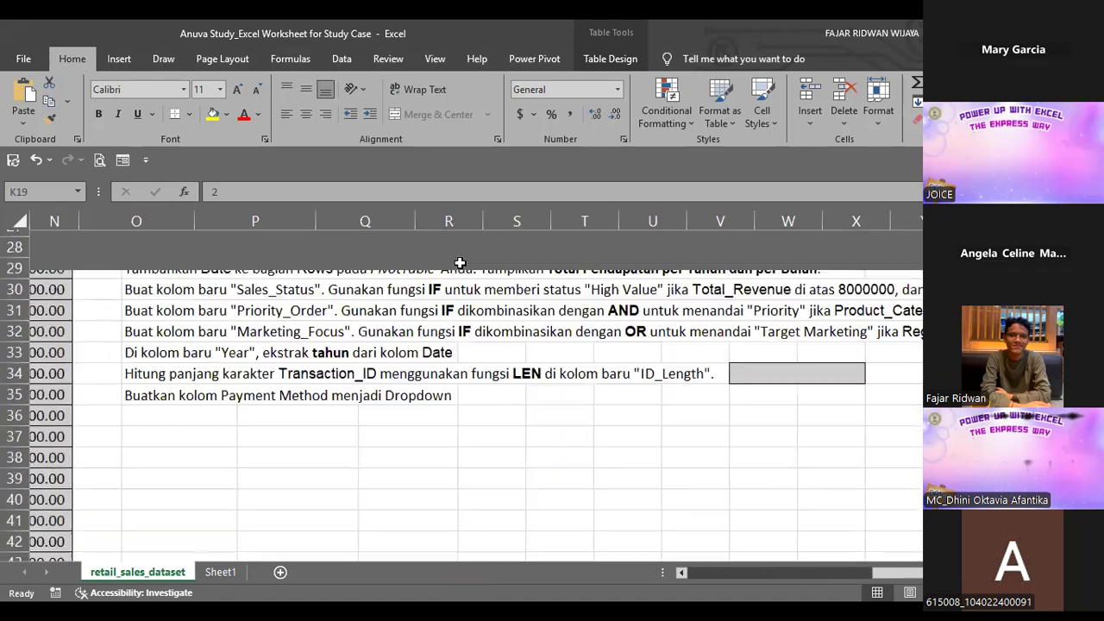
{"action": "scroll", "coordinate": [460, 263], "scroll_direction": "down", "scroll_amount": 6}
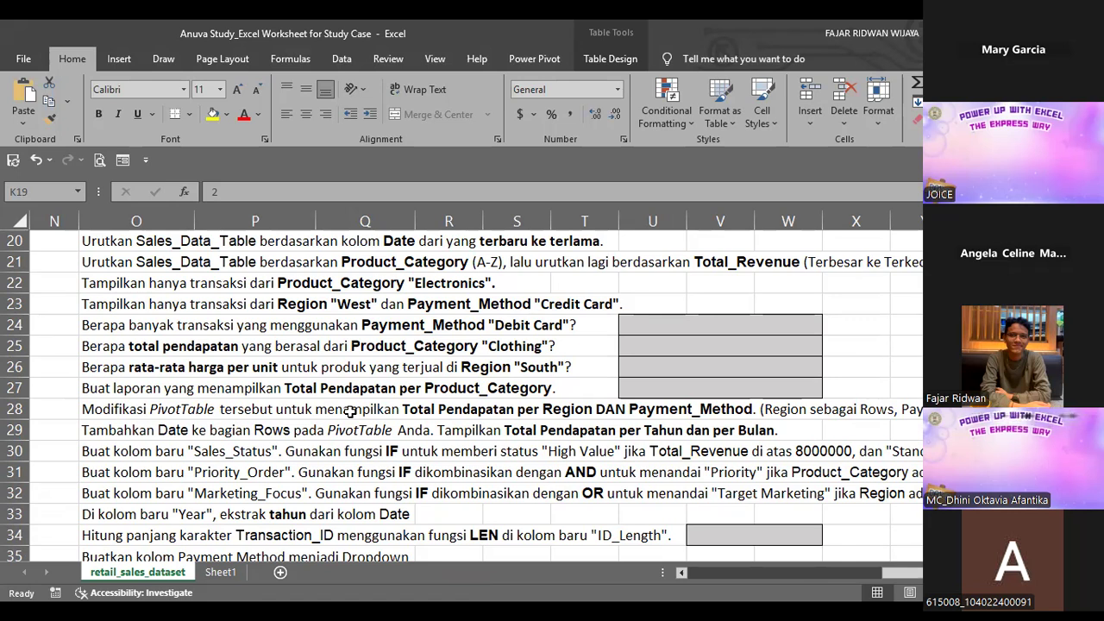
- Count the Debit Card transactions in U24 with a COUNTIF formula over the Payment Method column H:H
{"action": "left_click", "coordinate": [710, 329]}
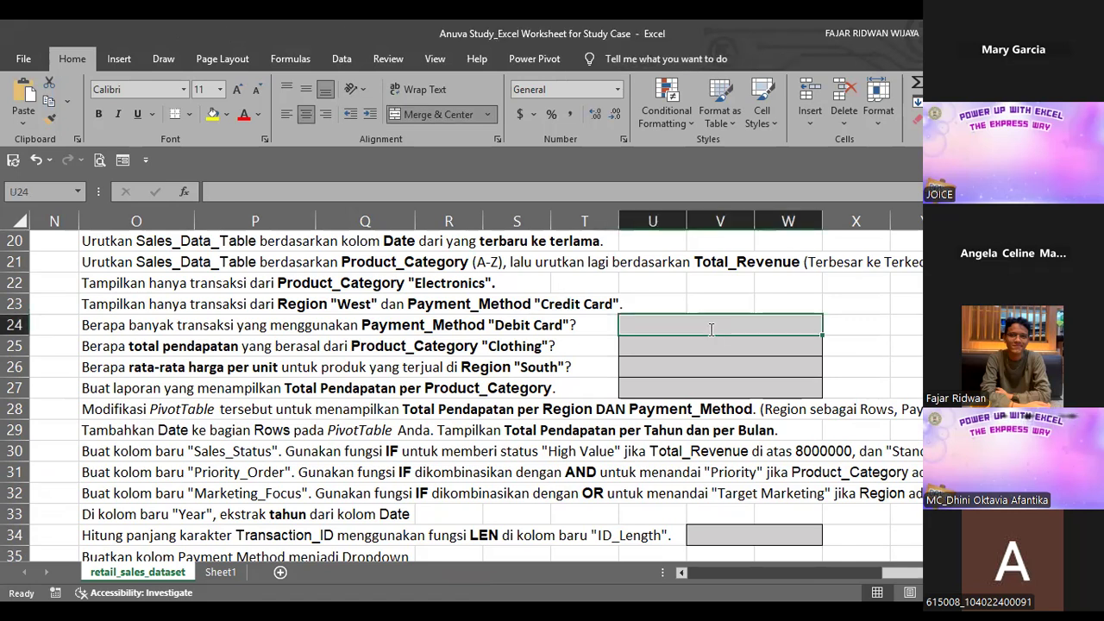
{"action": "type", "text": "="}
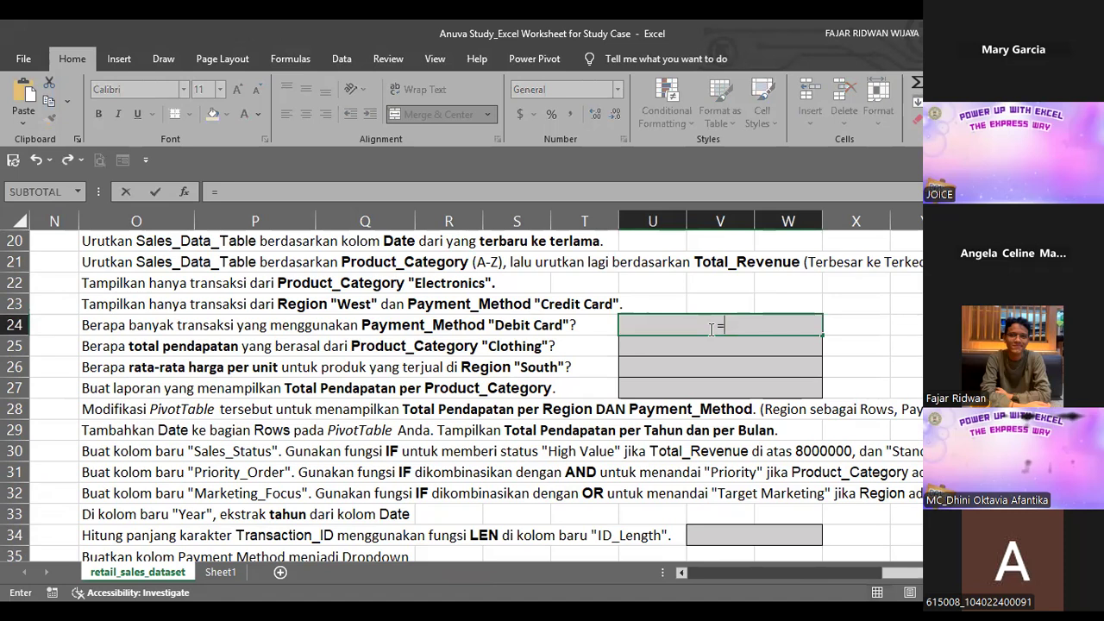
{"action": "type", "text": "COUNTIF("}
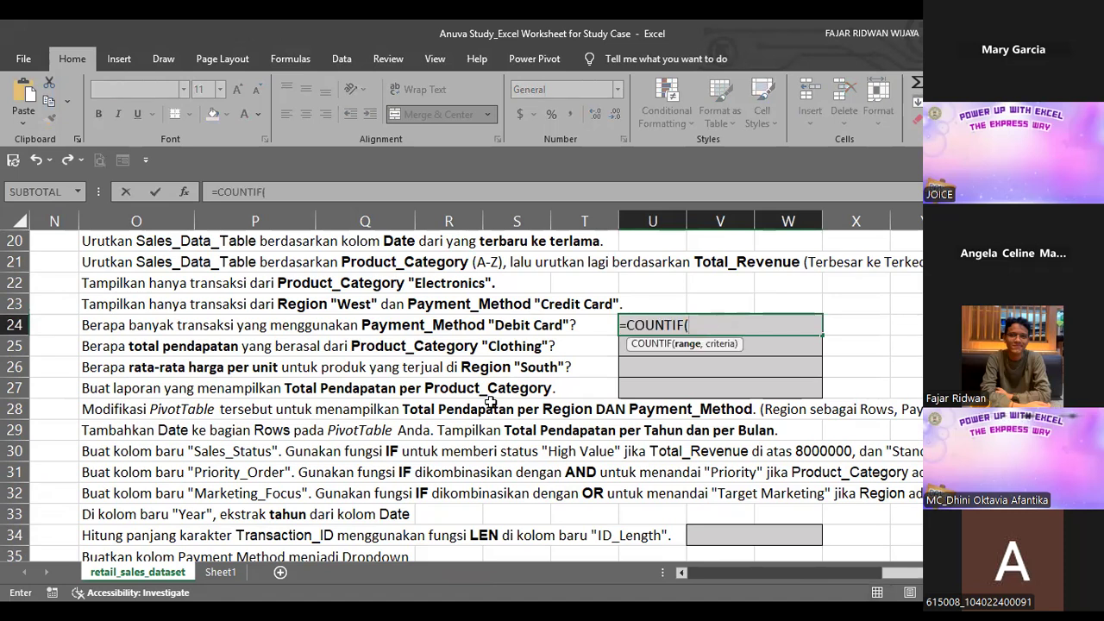
{"action": "scroll", "coordinate": [490, 403], "scroll_direction": "up", "scroll_amount": 7}
{"action": "scroll", "coordinate": [490, 403], "scroll_direction": "left", "scroll_amount": 5}
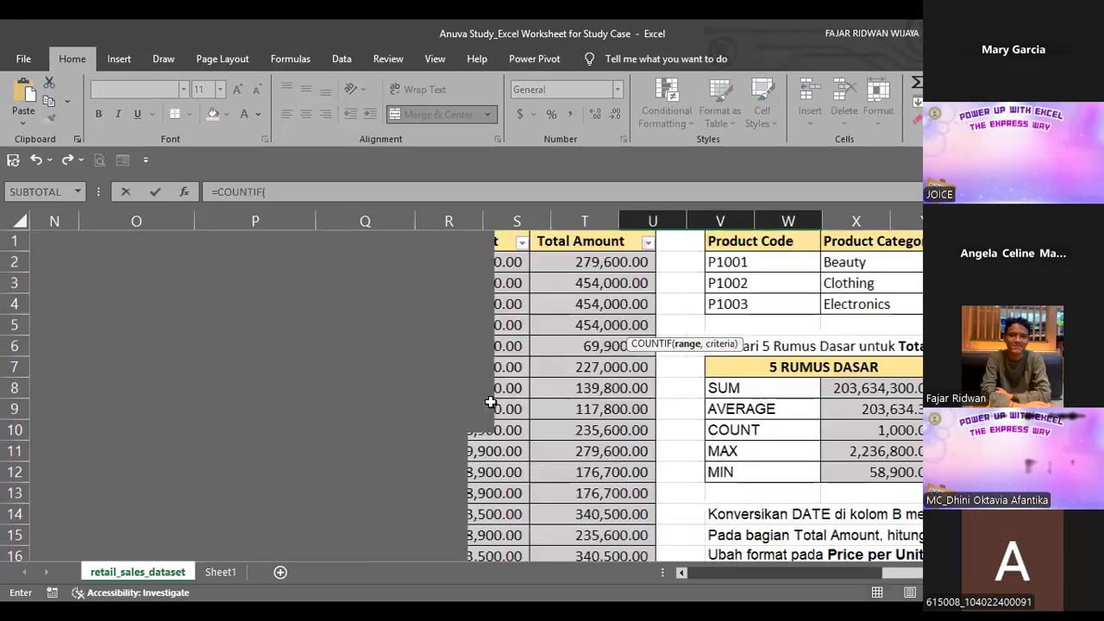
{"action": "scroll", "coordinate": [560, 264], "scroll_direction": "left", "scroll_amount": 1}
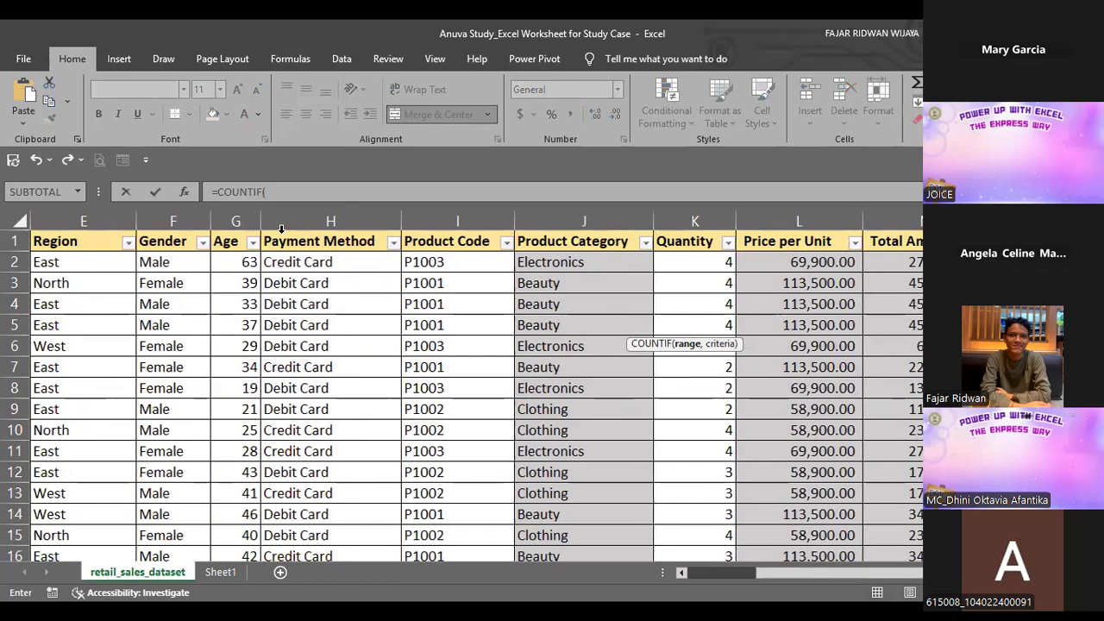
{"action": "left_click", "coordinate": [292, 219]}
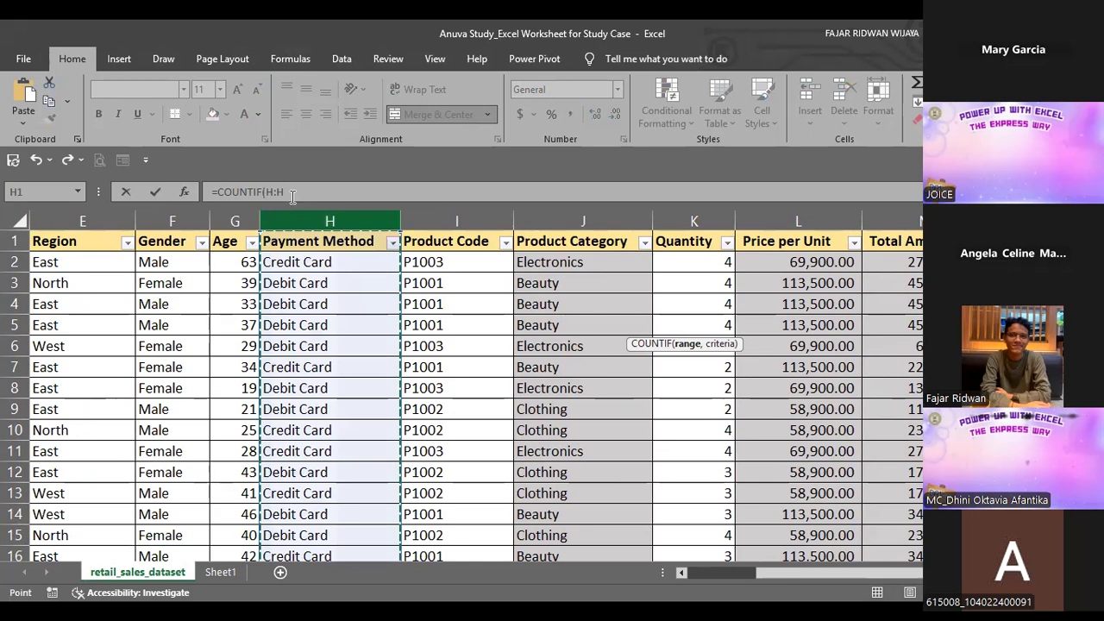
{"action": "type", "text": ",\"D"}
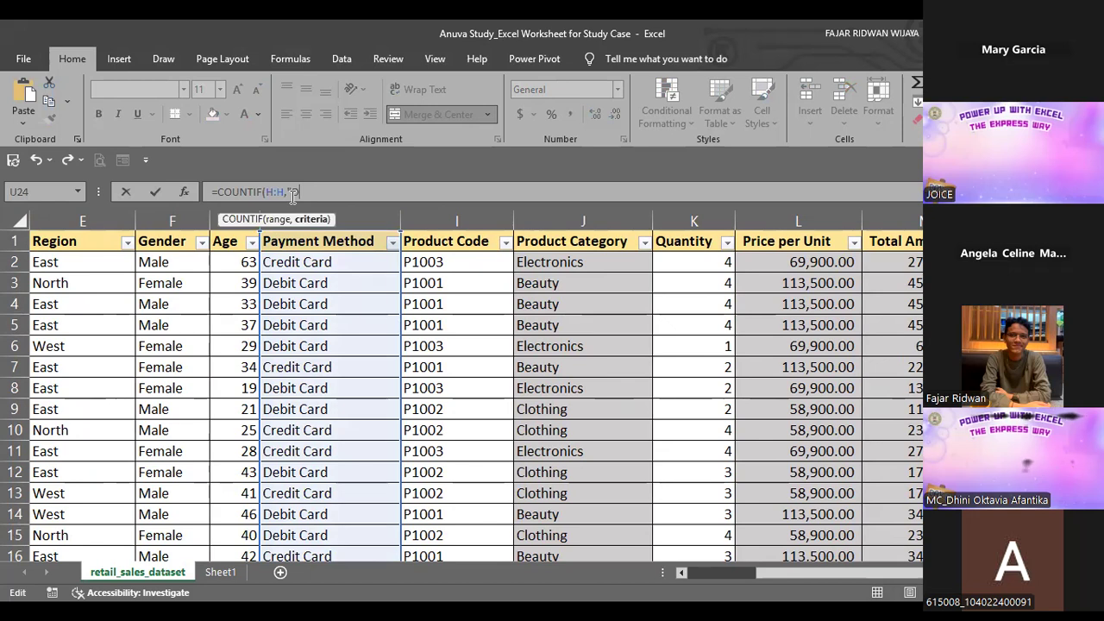
{"action": "key", "text": "Return"}
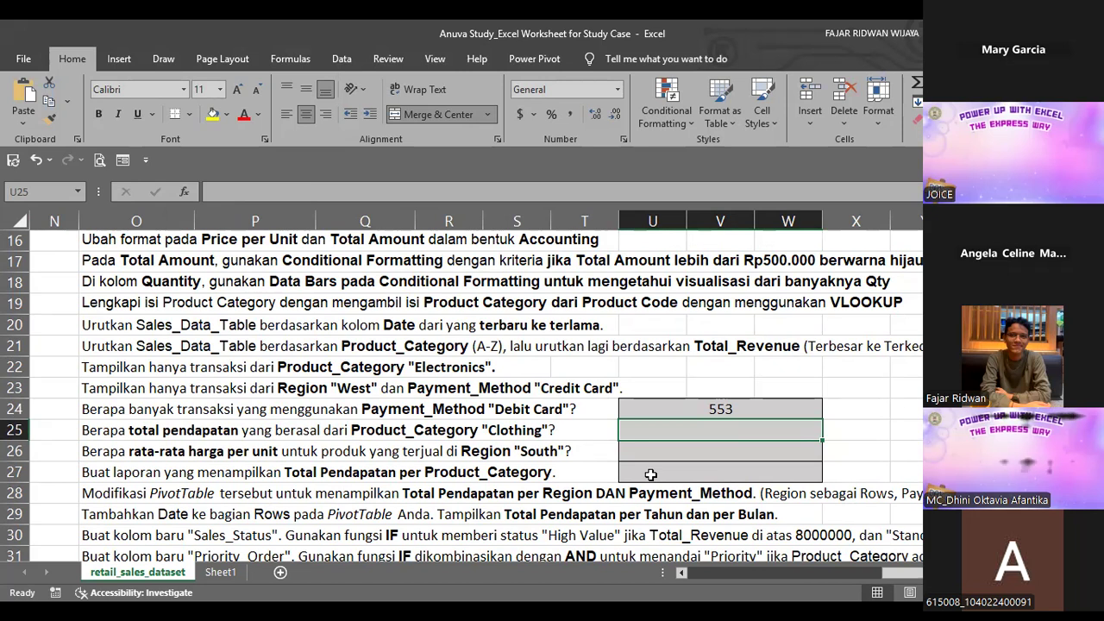
- Begin a SUMIF formula in U25 with the Product Category column J:J as range and "CLOTHING" as criterion
{"action": "type", "text": "="}
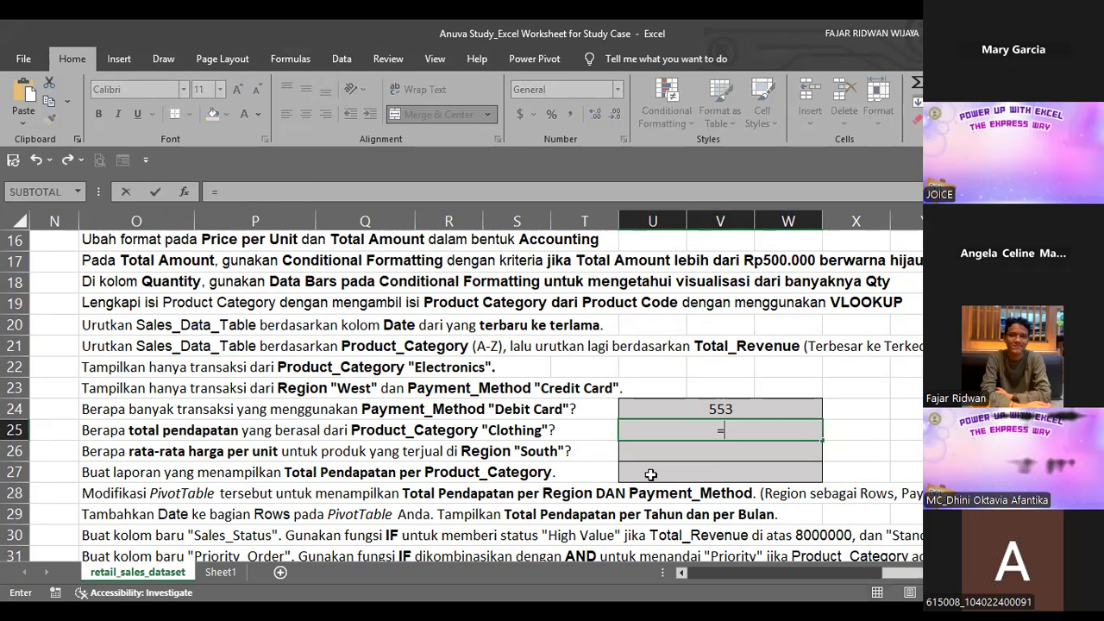
{"action": "type", "text": "SUMIF("}
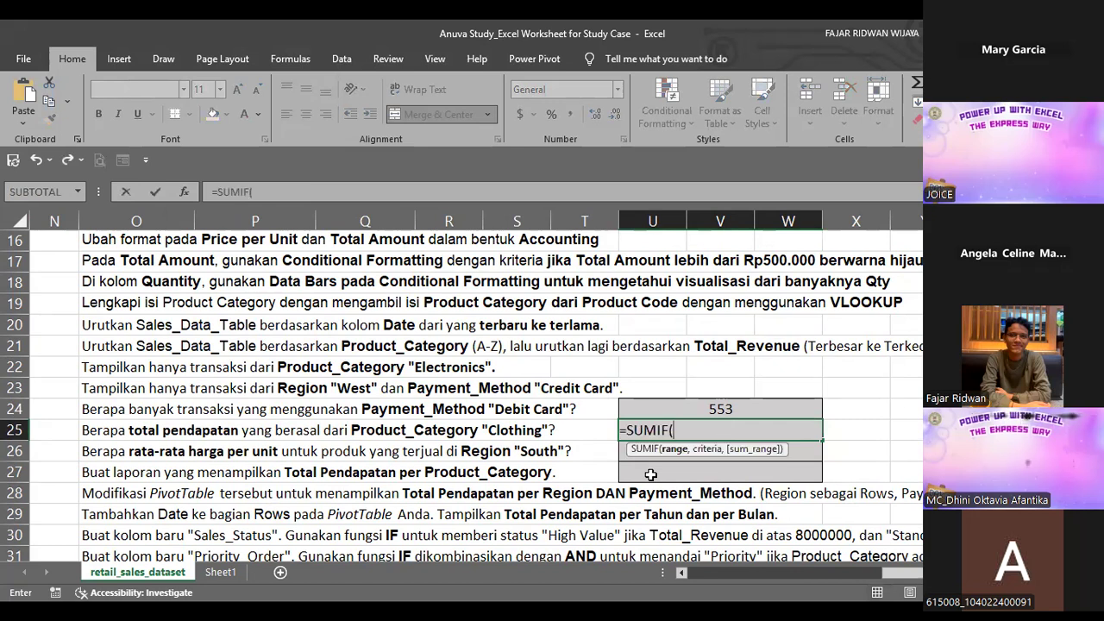
{"action": "scroll", "coordinate": [578, 412], "scroll_direction": "left", "scroll_amount": 5}
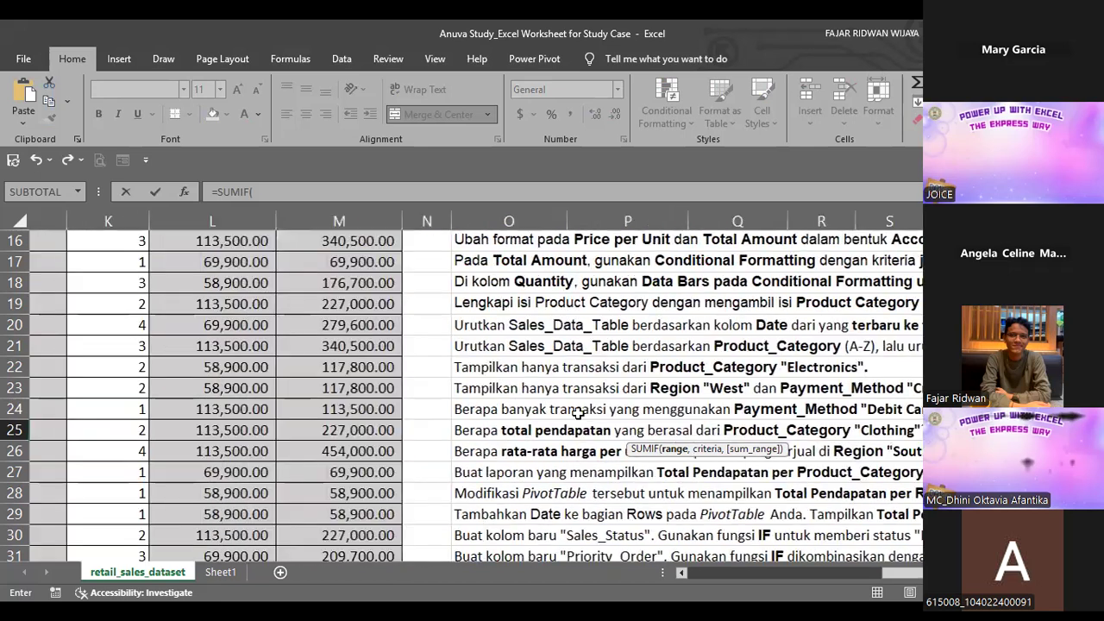
{"action": "scroll", "coordinate": [578, 412], "scroll_direction": "left", "scroll_amount": 5}
{"action": "scroll", "coordinate": [578, 412], "scroll_direction": "up", "scroll_amount": 5}
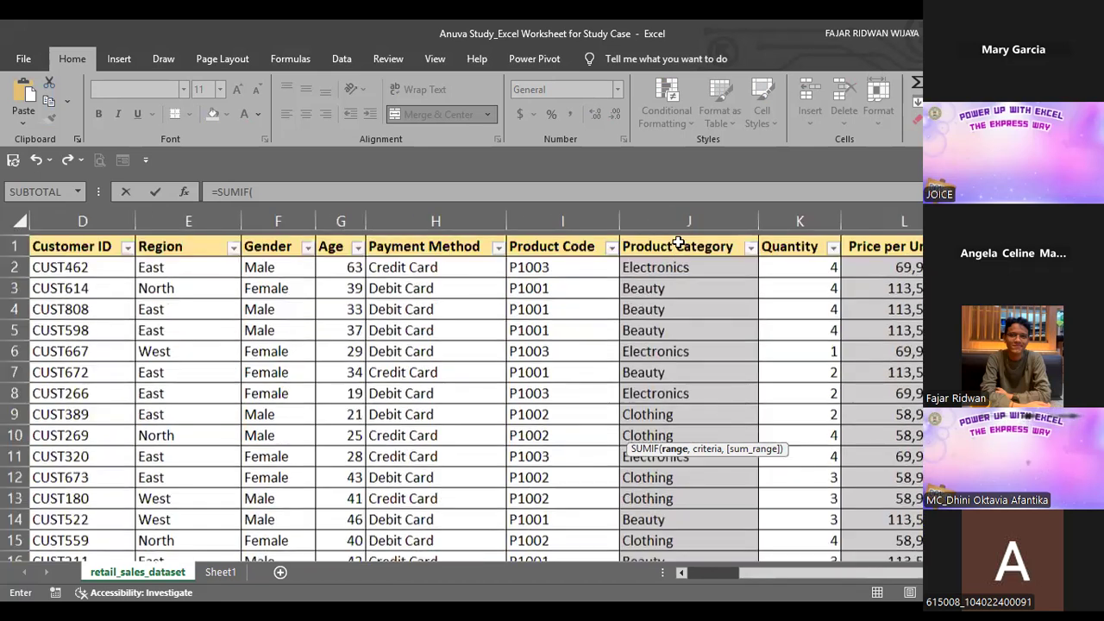
{"action": "left_click", "coordinate": [681, 217]}
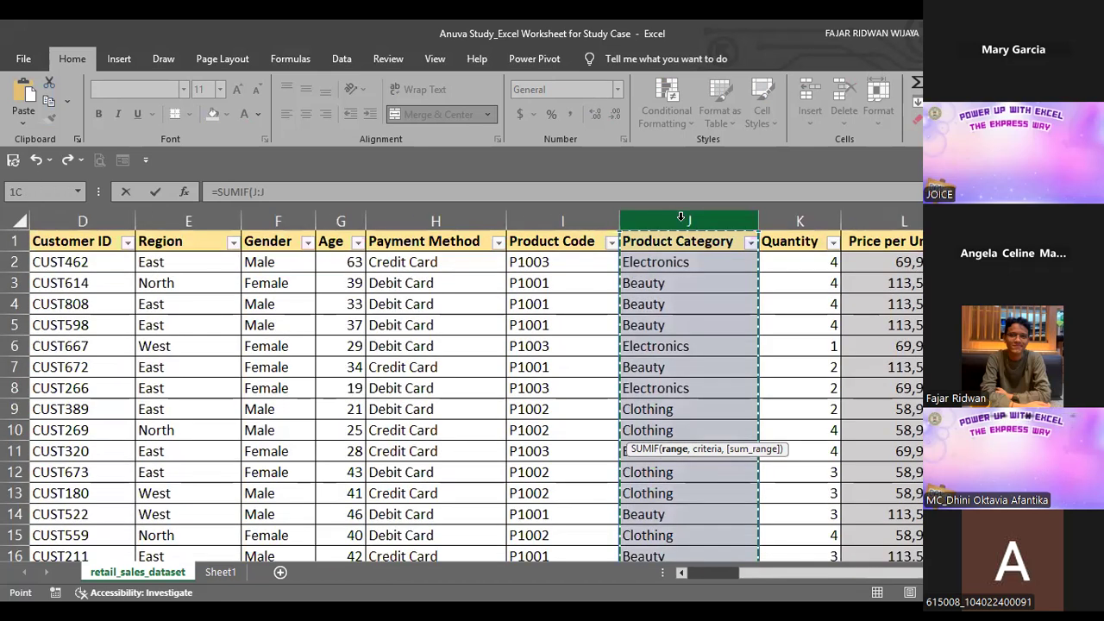
{"action": "type", "text": ","}
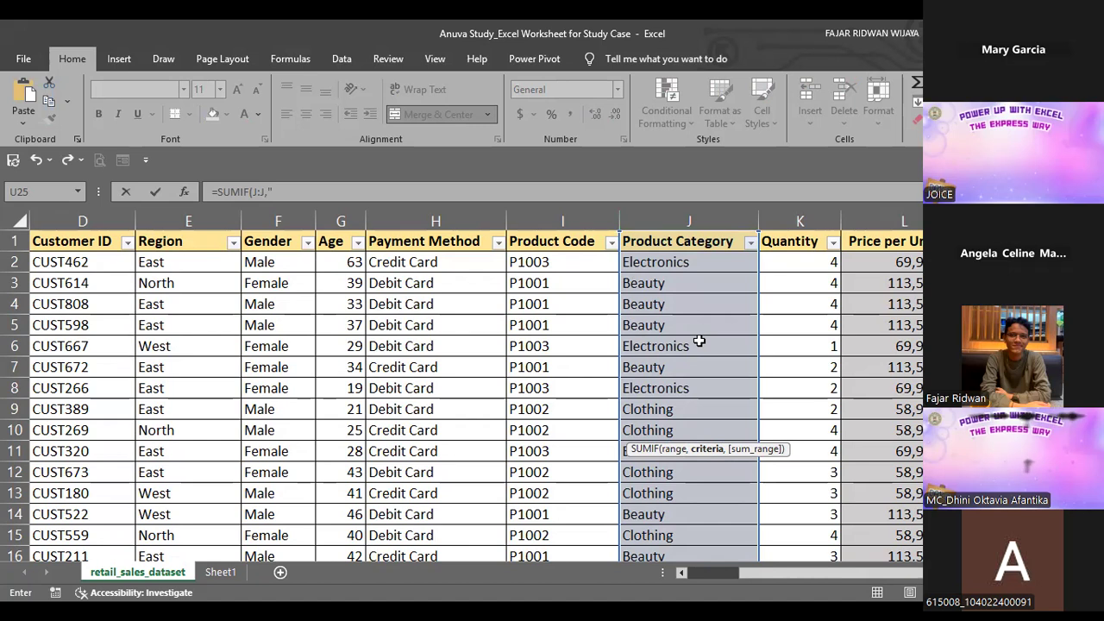
{"action": "scroll", "coordinate": [699, 342], "scroll_direction": "right", "scroll_amount": 4}
{"action": "scroll", "coordinate": [700, 342], "scroll_direction": "right", "scroll_amount": 3}
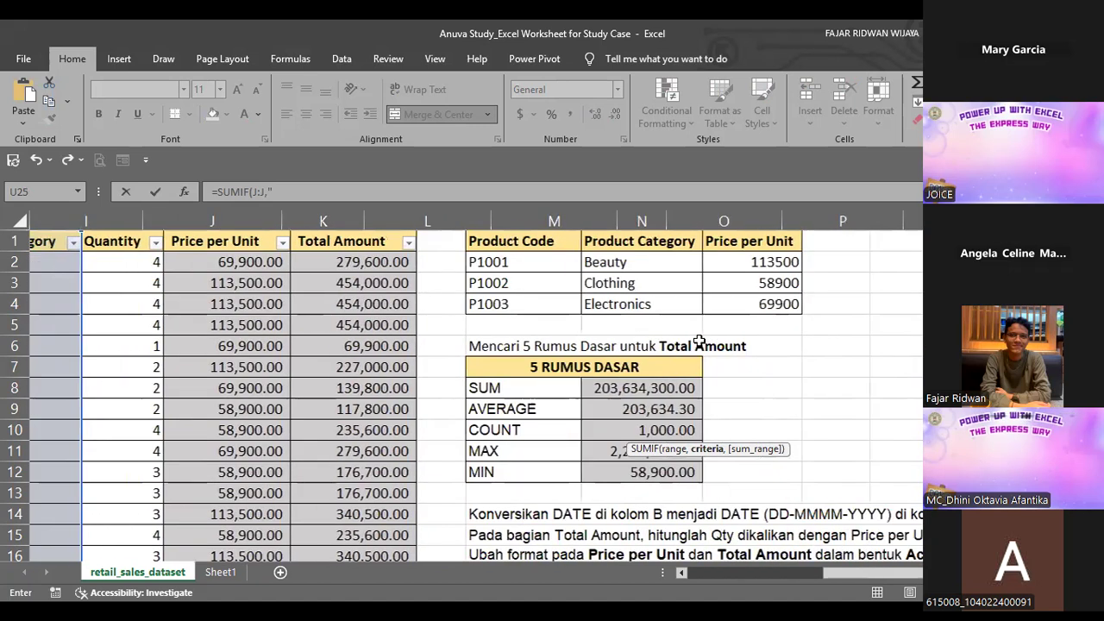
{"action": "scroll", "coordinate": [698, 342], "scroll_direction": "right", "scroll_amount": 2}
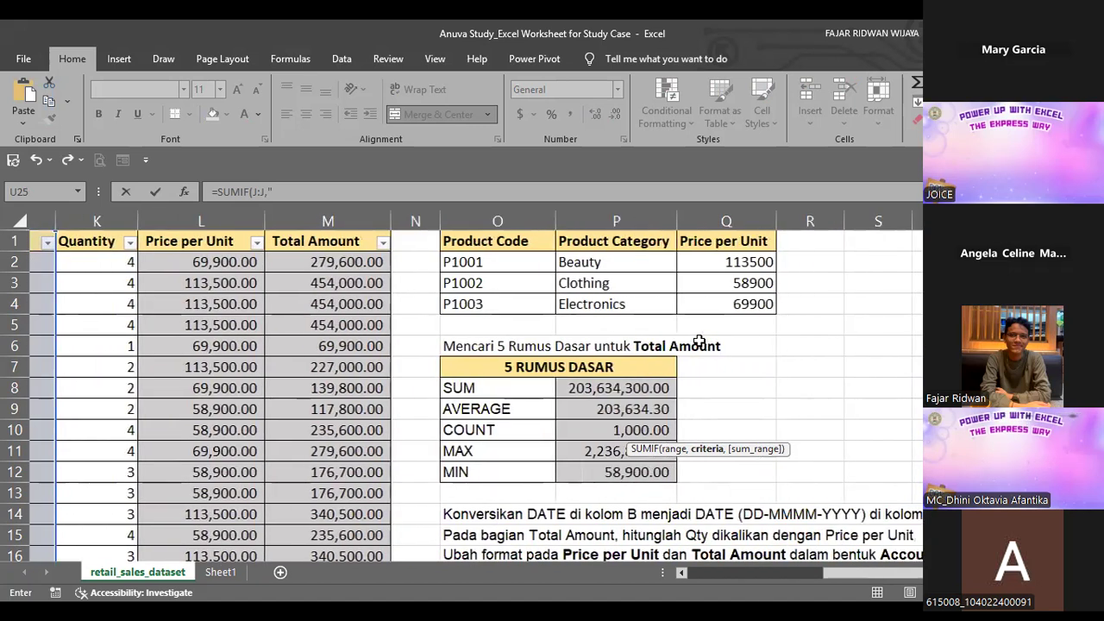
{"action": "scroll", "coordinate": [698, 341], "scroll_direction": "down", "scroll_amount": 4}
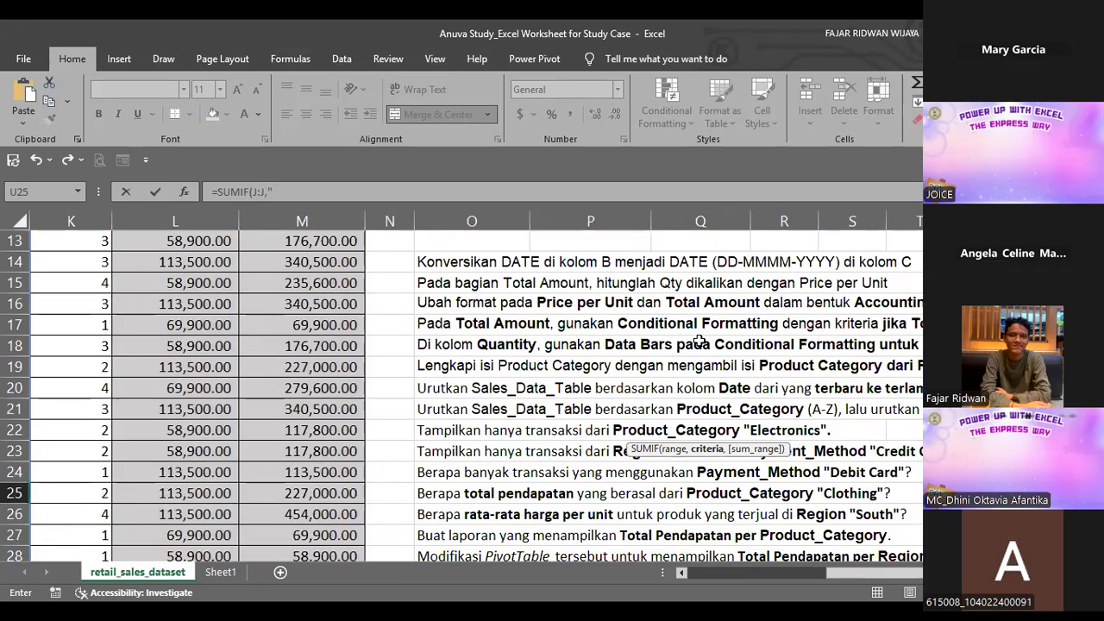
{"action": "type", "text": "CLOTHING\""}
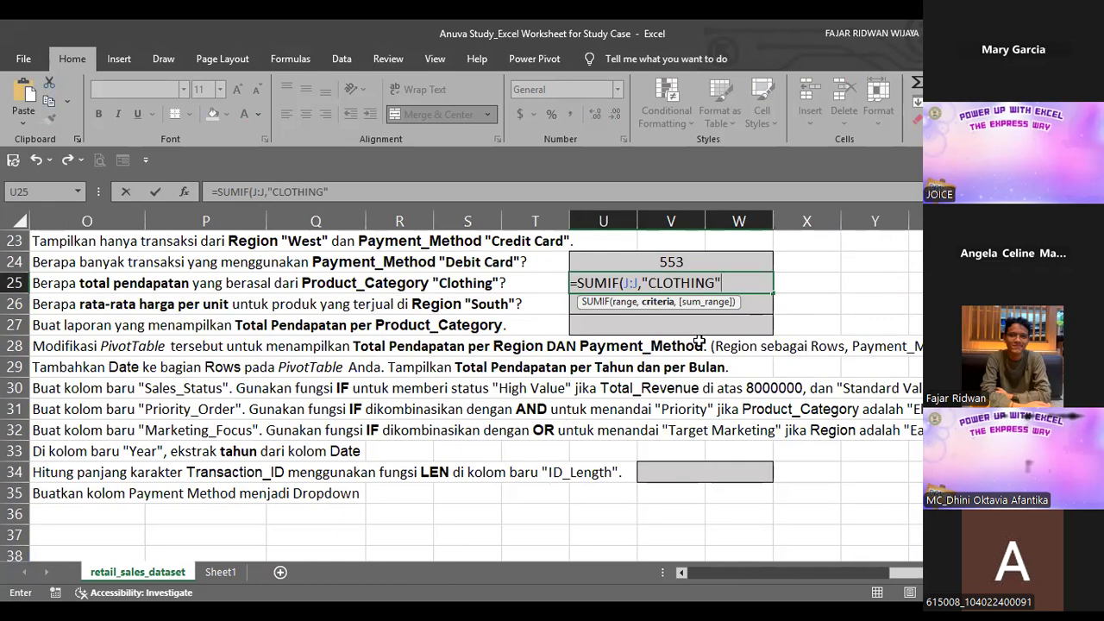
{"action": "type", "text": ","}
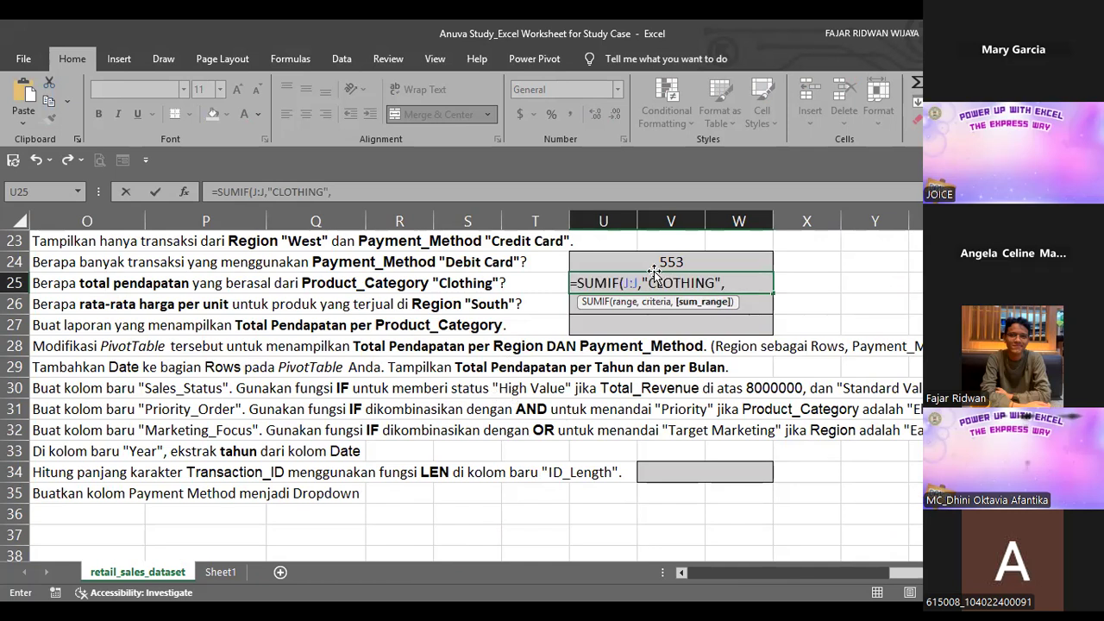
- Change the SUMIF range in U25 to J:M and complete the formula with M2 in Total Amount as the sum range
{"action": "left_click", "coordinate": [632, 282]}
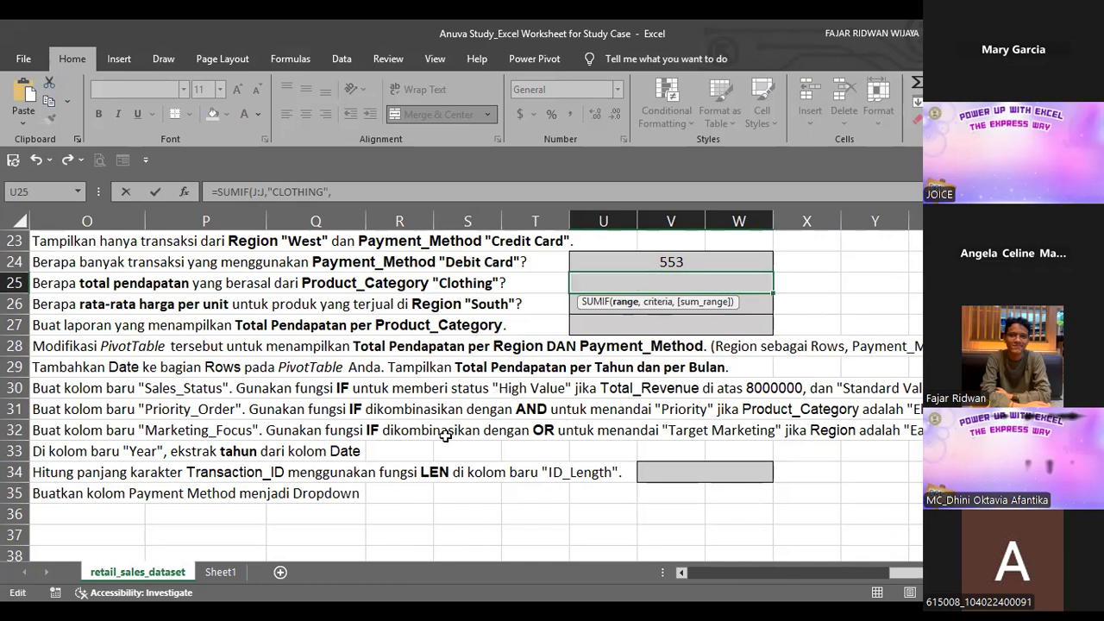
{"action": "scroll", "coordinate": [446, 435], "scroll_direction": "left", "scroll_amount": 1}
{"action": "scroll", "coordinate": [445, 434], "scroll_direction": "up", "scroll_amount": 8}
{"action": "scroll", "coordinate": [445, 436], "scroll_direction": "left", "scroll_amount": 3}
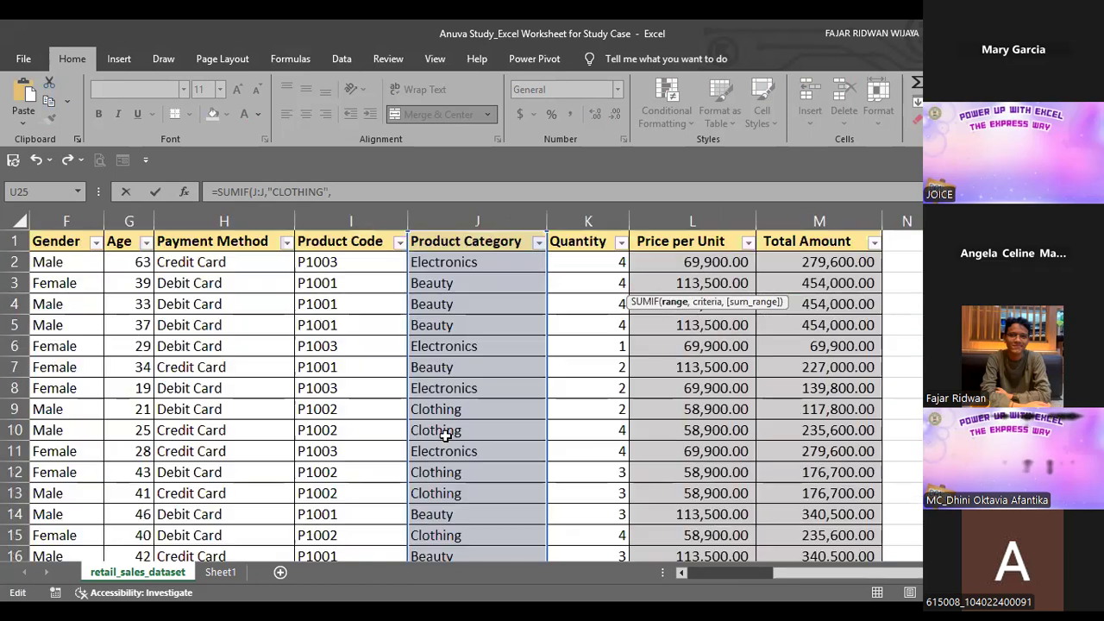
{"action": "scroll", "coordinate": [276, 141], "scroll_direction": "right", "scroll_amount": 1}
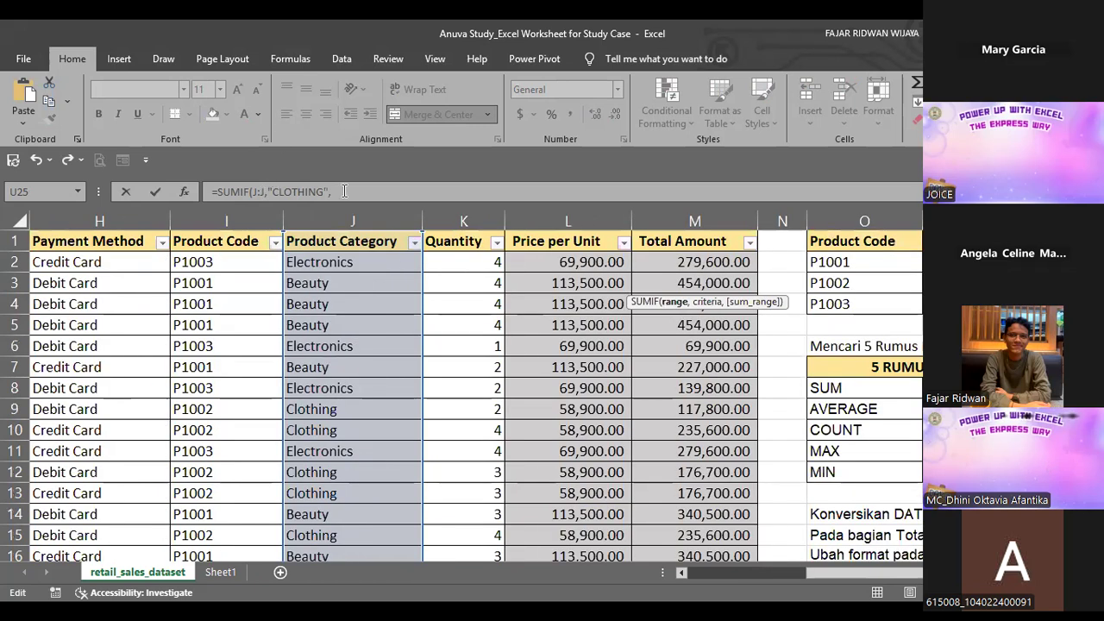
{"action": "key", "text": "BackSpace"}
{"action": "type", "text": "M"}
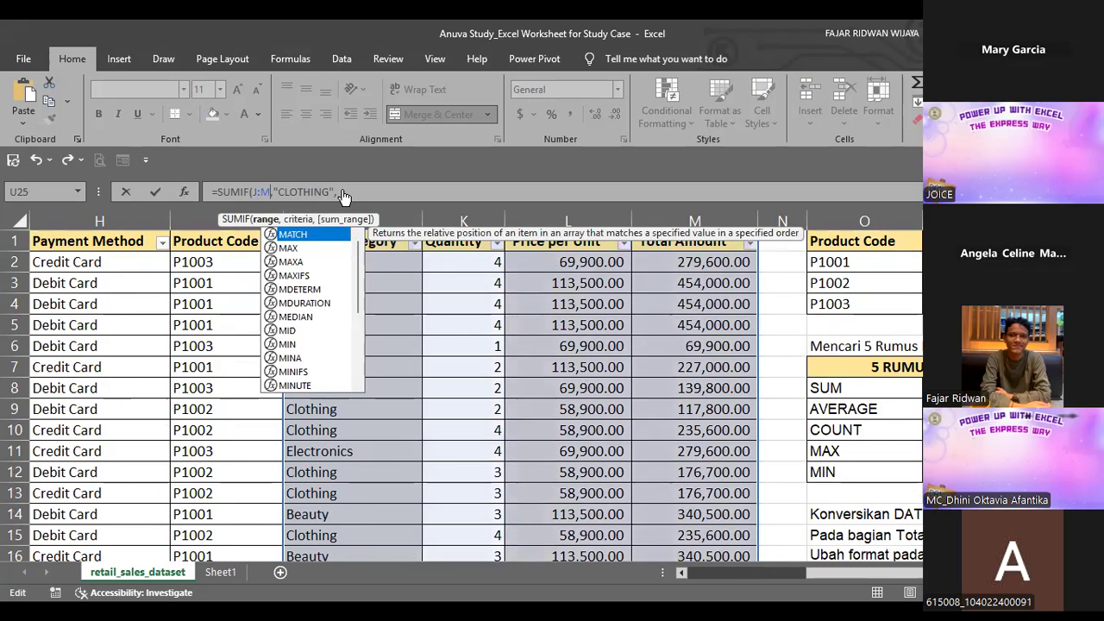
{"action": "left_click", "coordinate": [661, 258]}
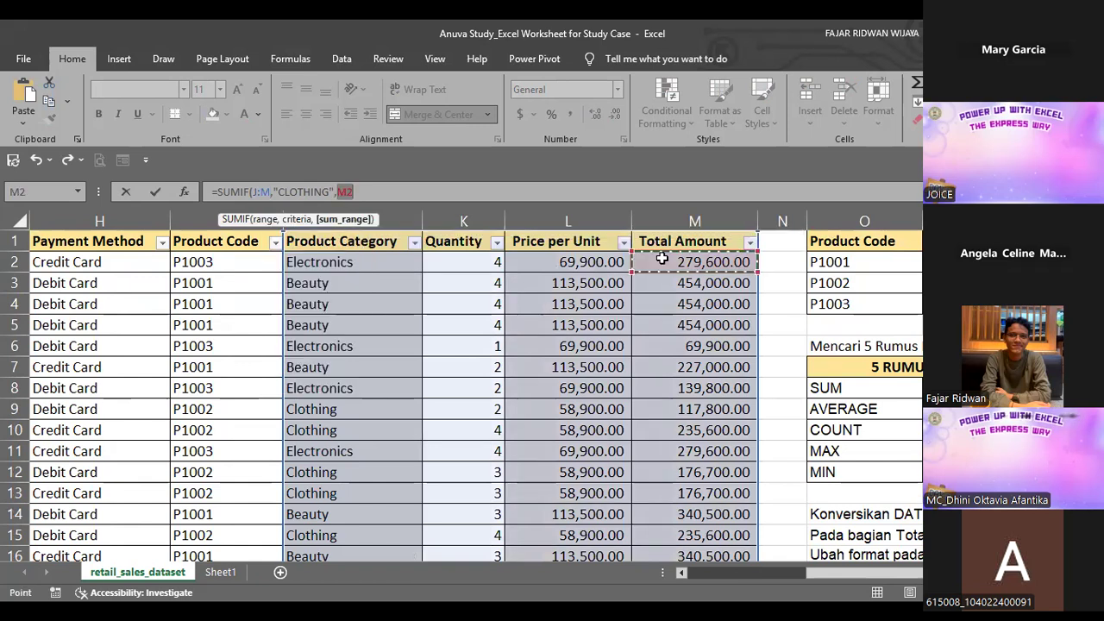
{"action": "key", "text": "Return"}
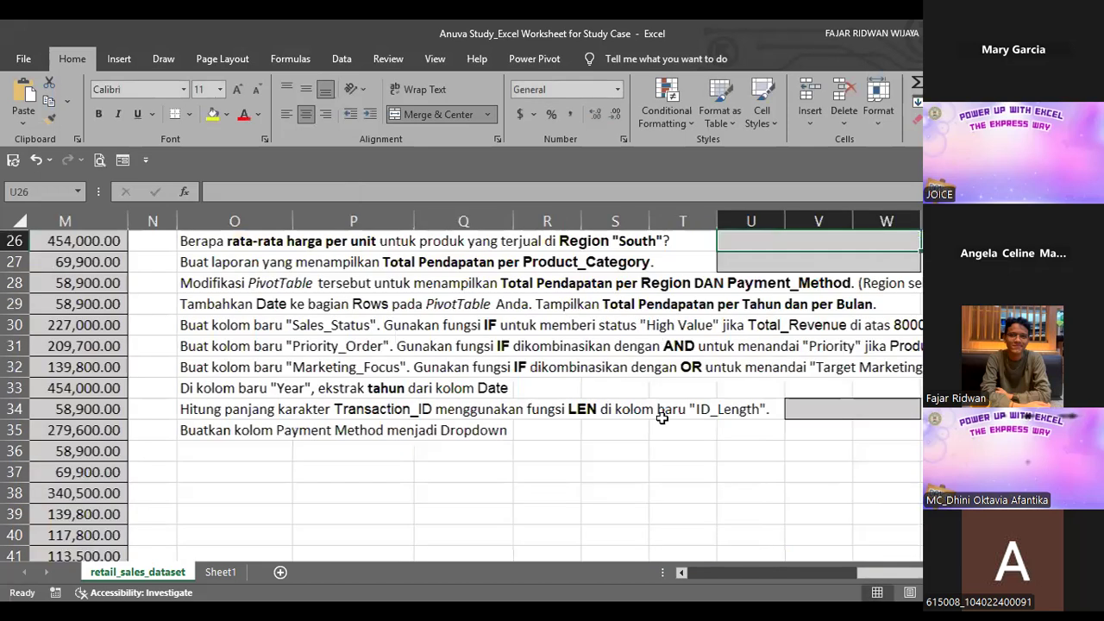
- Apply the comma style number format to the answer cells U24:U27
{"action": "scroll", "coordinate": [660, 414], "scroll_direction": "up", "scroll_amount": 3}
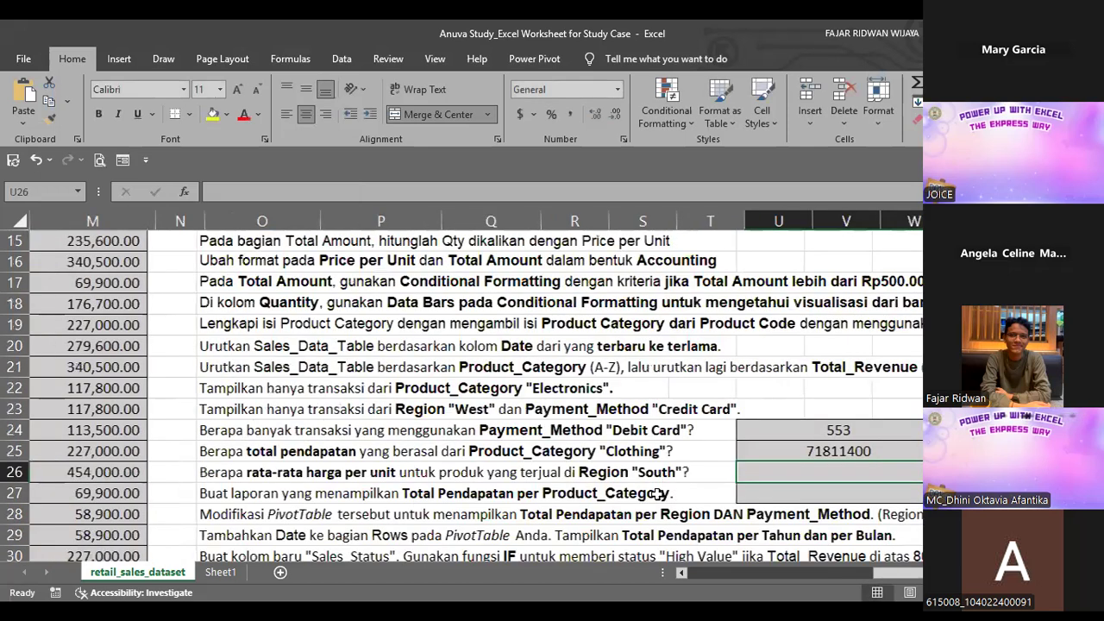
{"action": "left_click_drag", "start_coordinate": [826, 430], "coordinate": [826, 494]}
{"action": "left_click", "coordinate": [569, 112]}
{"action": "left_click", "coordinate": [670, 348]}
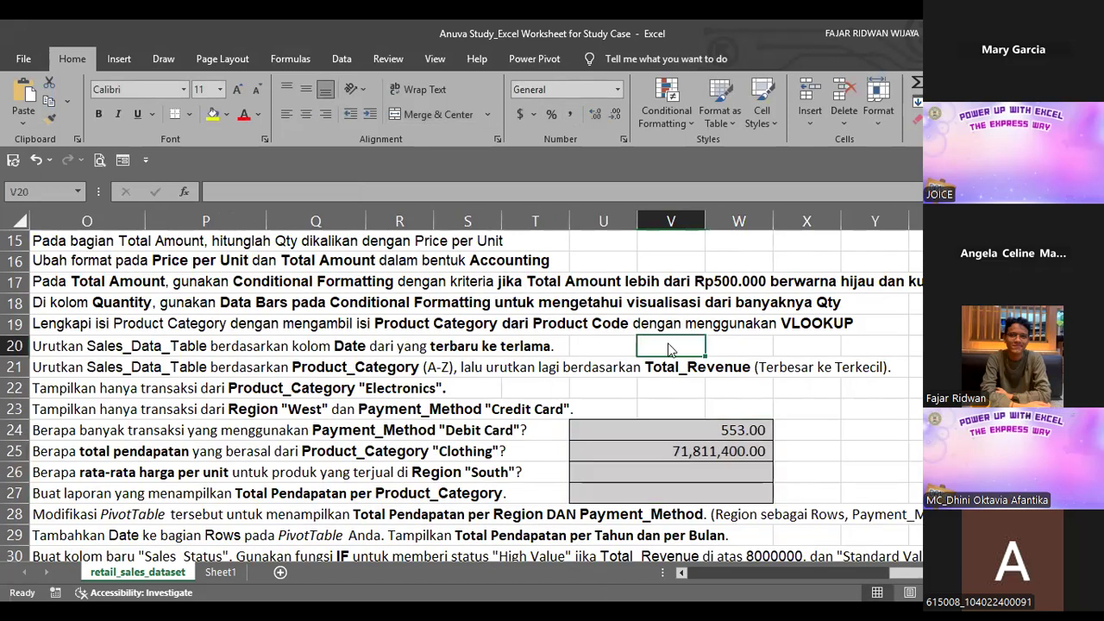
- Compare the remaining case study tasks in column O with the sales table's columns
{"action": "scroll", "coordinate": [670, 349], "scroll_direction": "down", "scroll_amount": 1}
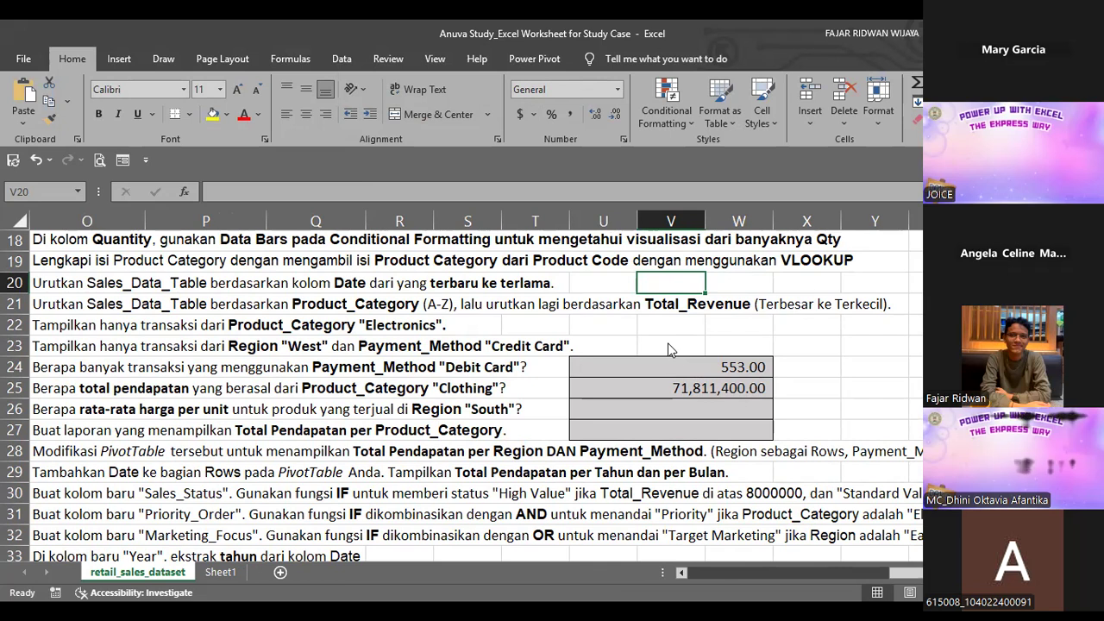
{"action": "scroll", "coordinate": [626, 384], "scroll_direction": "left", "scroll_amount": 5}
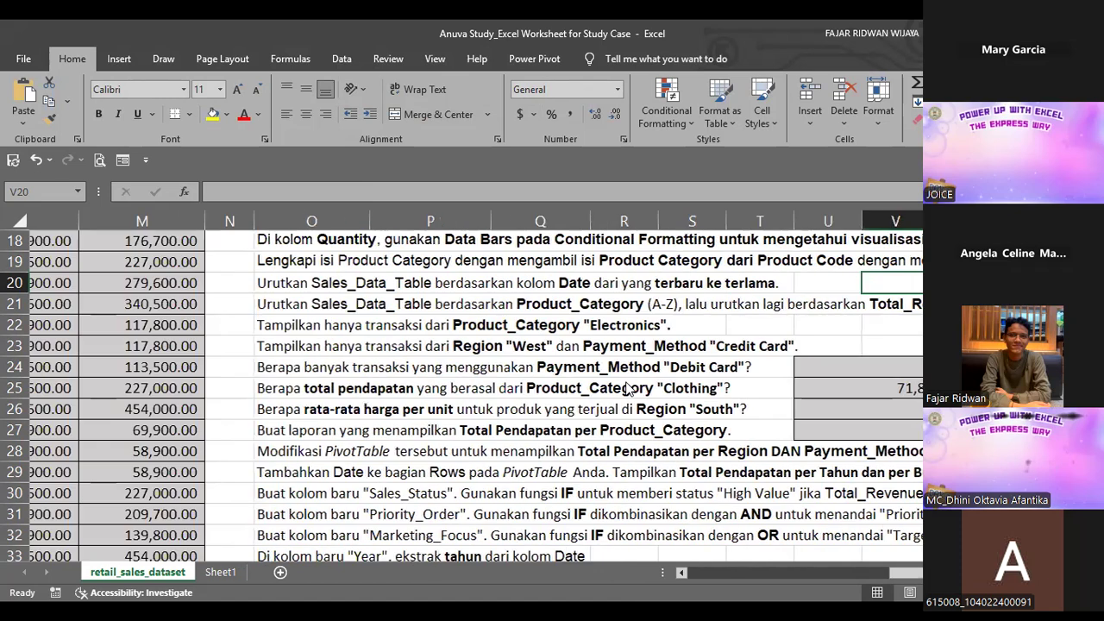
{"action": "scroll", "coordinate": [628, 388], "scroll_direction": "up", "scroll_amount": 3}
{"action": "scroll", "coordinate": [628, 388], "scroll_direction": "left", "scroll_amount": 2}
{"action": "scroll", "coordinate": [628, 389], "scroll_direction": "right", "scroll_amount": 4}
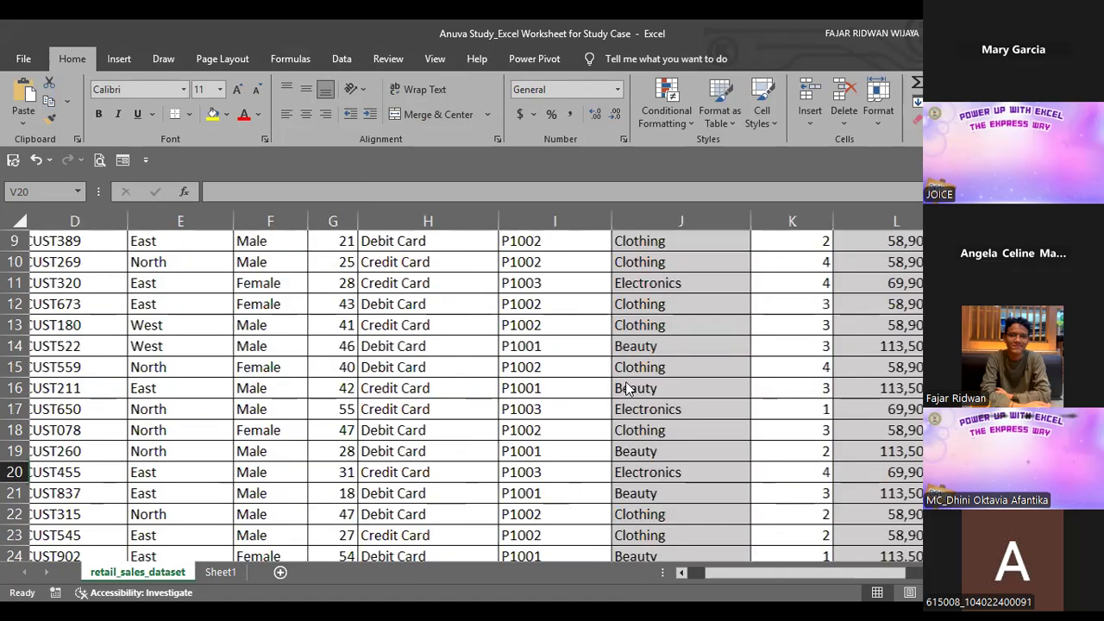
{"action": "scroll", "coordinate": [628, 388], "scroll_direction": "down", "scroll_amount": 5}
{"action": "scroll", "coordinate": [639, 345], "scroll_direction": "right", "scroll_amount": 4}
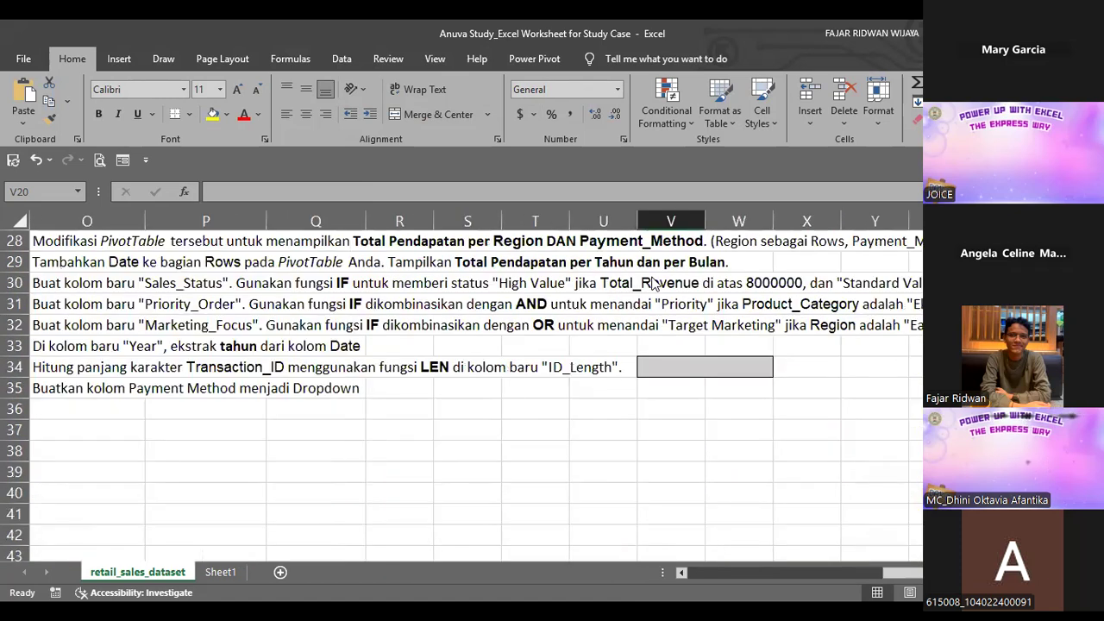
{"action": "scroll", "coordinate": [653, 303], "scroll_direction": "up", "scroll_amount": 2}
{"action": "scroll", "coordinate": [653, 304], "scroll_direction": "up", "scroll_amount": 1}
- Begin an AVERAGEIF formula in U26 with columns E:M, from Region to Total Amount, as the range
{"action": "left_click", "coordinate": [651, 318]}
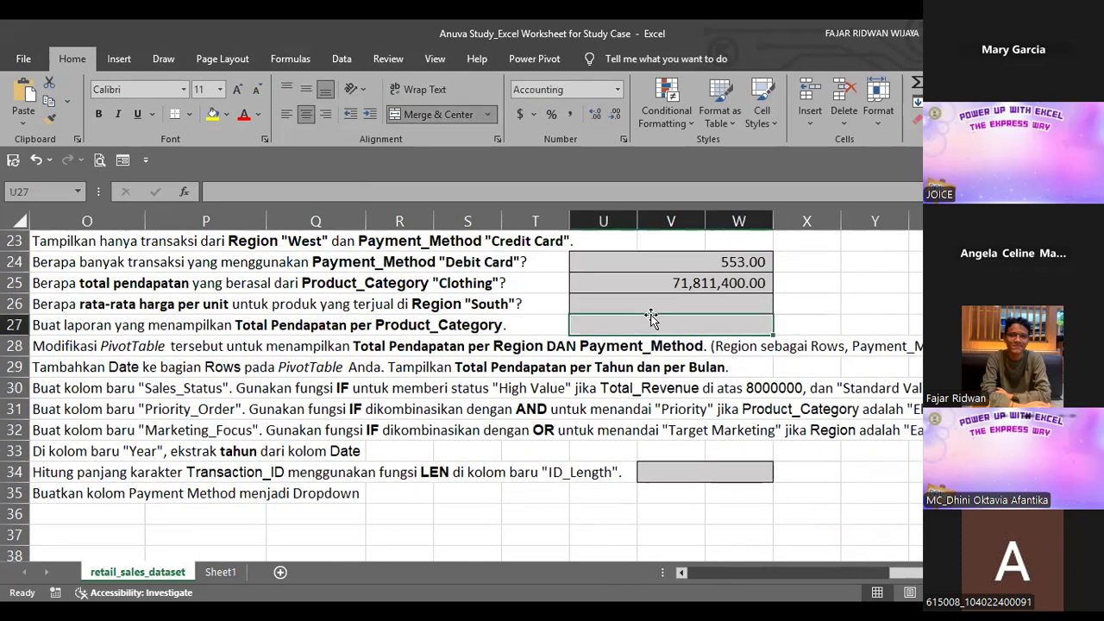
{"action": "left_click", "coordinate": [651, 312]}
{"action": "type", "text": "="}
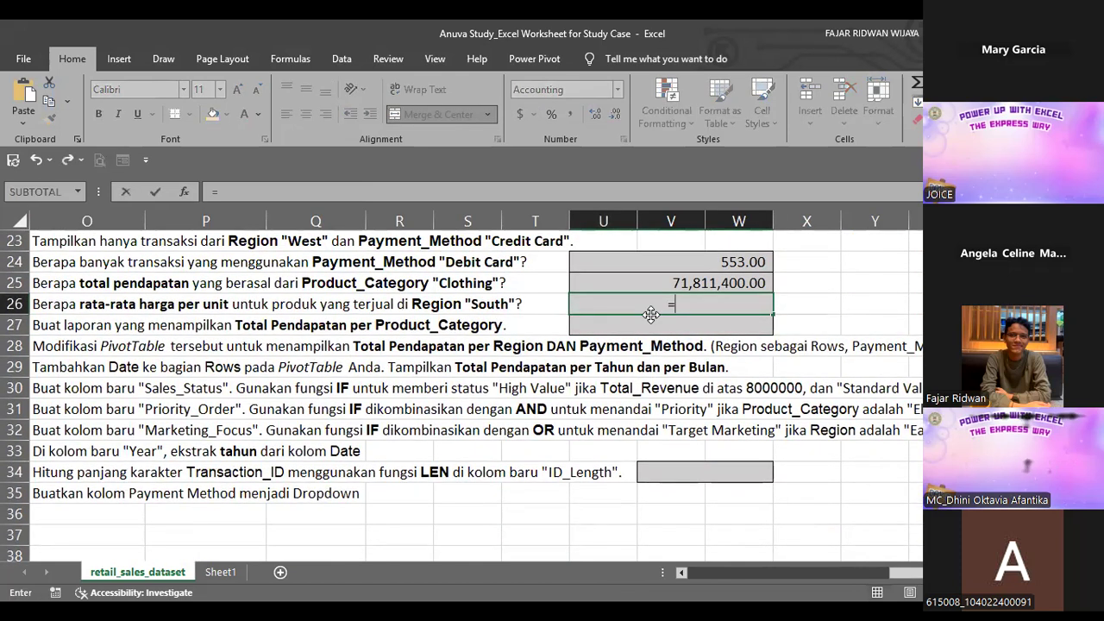
{"action": "type", "text": "AVERAGEIF("}
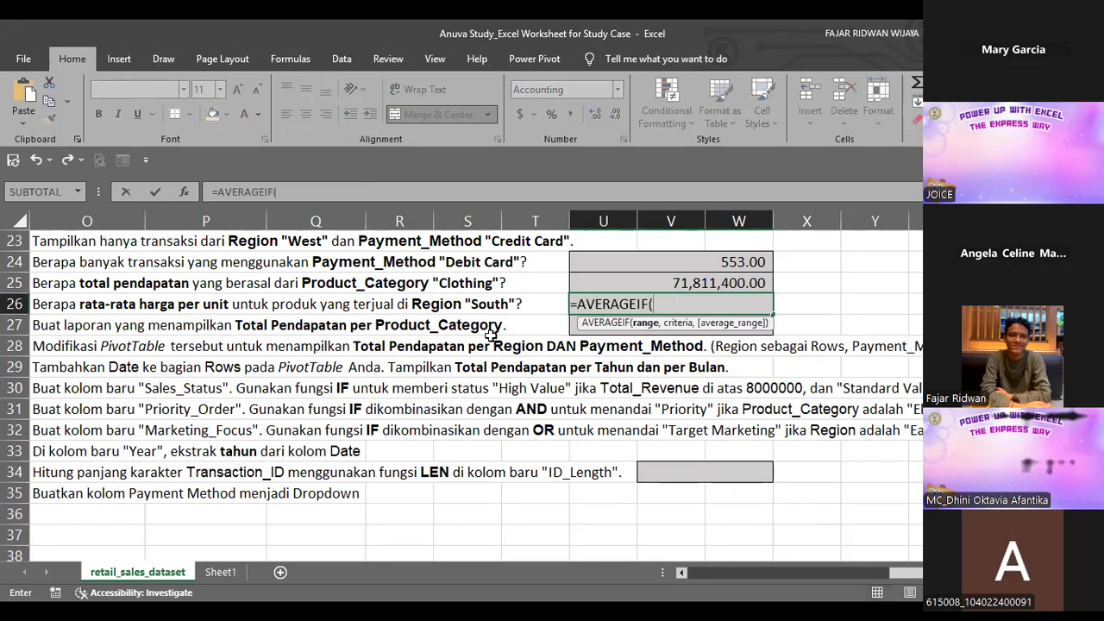
{"action": "scroll", "coordinate": [491, 335], "scroll_direction": "up", "scroll_amount": 2}
{"action": "scroll", "coordinate": [491, 336], "scroll_direction": "left", "scroll_amount": 1}
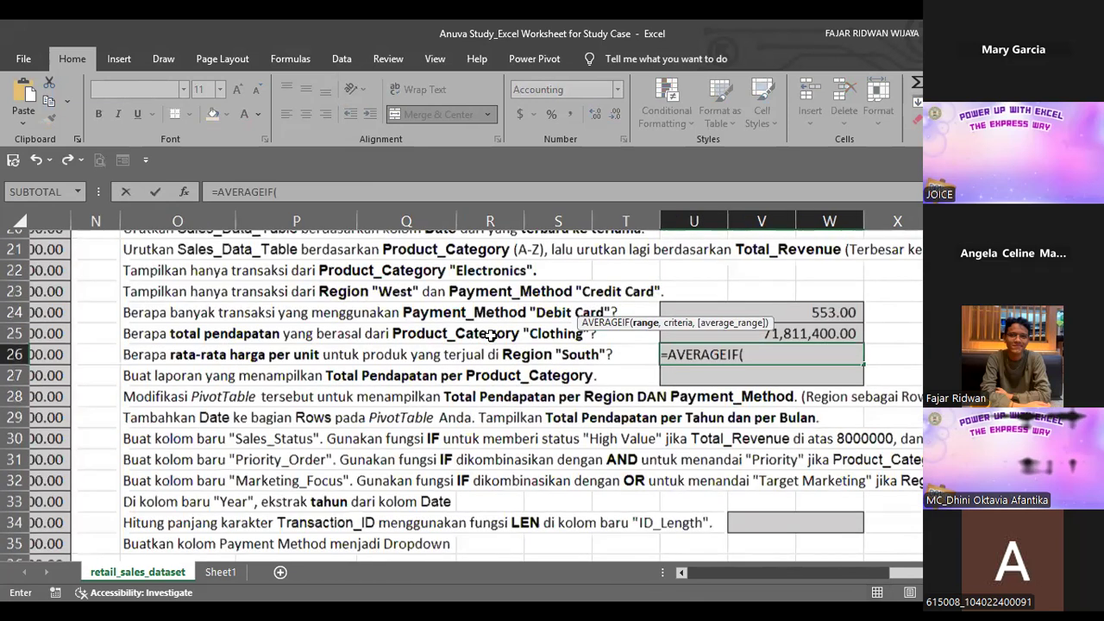
{"action": "scroll", "coordinate": [491, 336], "scroll_direction": "up", "scroll_amount": 7}
{"action": "scroll", "coordinate": [490, 336], "scroll_direction": "left", "scroll_amount": 6}
{"action": "scroll", "coordinate": [131, 261], "scroll_direction": "left", "scroll_amount": 3}
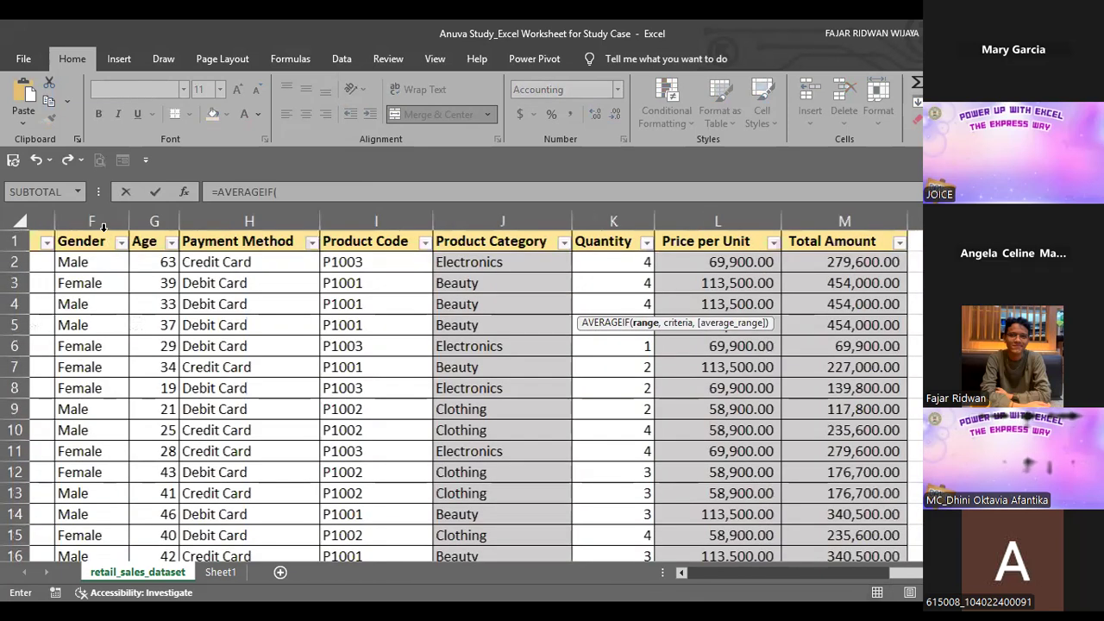
{"action": "scroll", "coordinate": [102, 220], "scroll_direction": "left", "scroll_amount": 1}
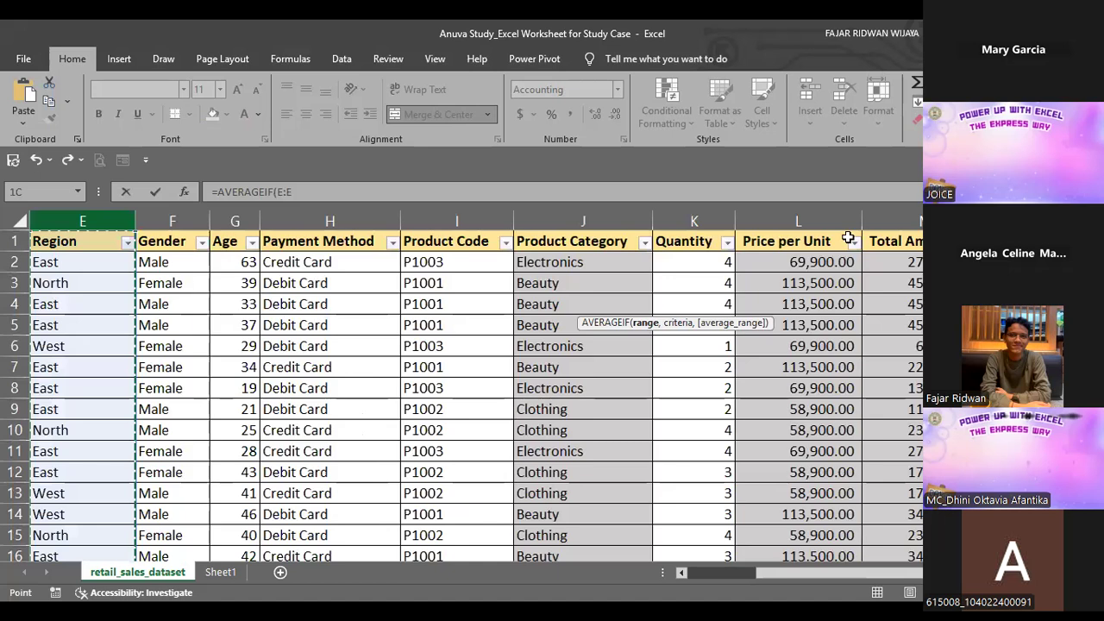
{"action": "left_click_drag", "start_coordinate": [102, 220], "coordinate": [866, 235]}
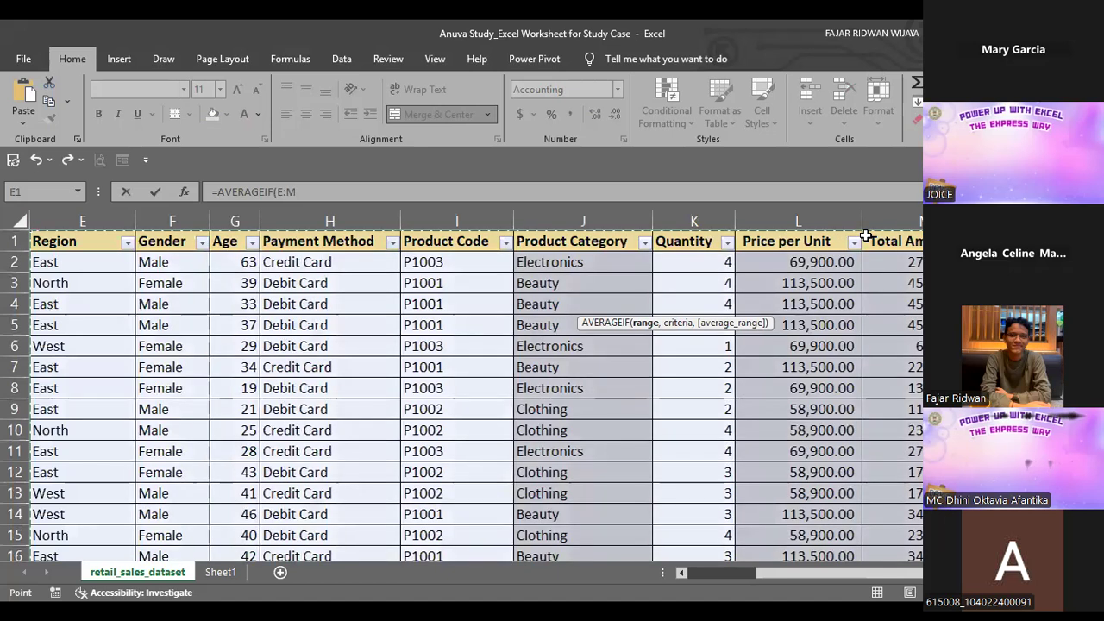
{"action": "type", "text": ","}
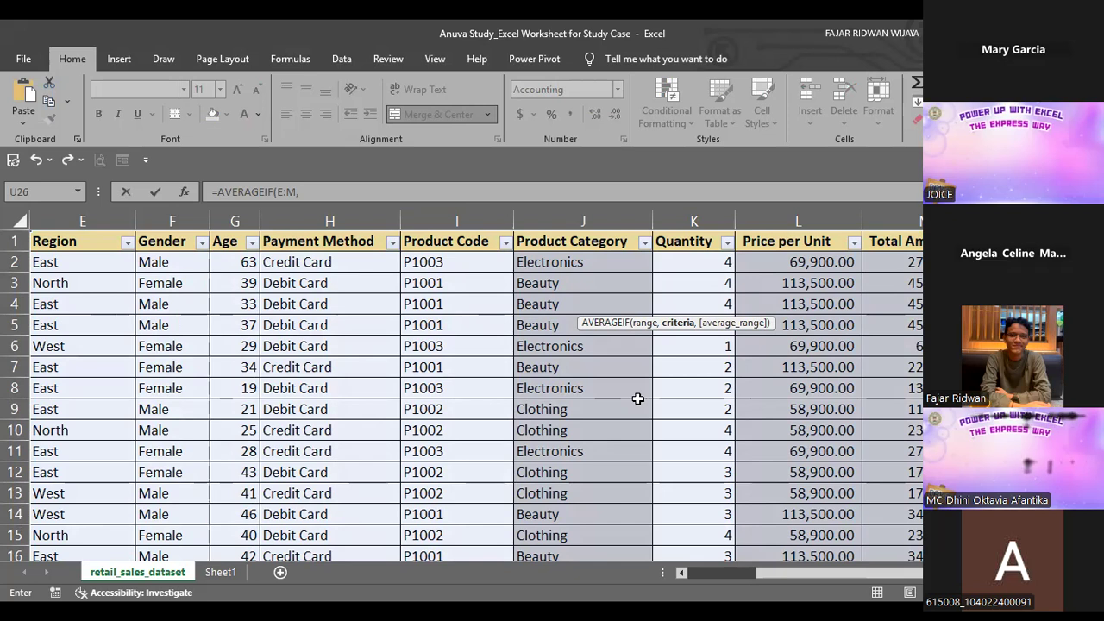
- Complete the AVERAGEIF formula in U26 with "SOUTH" as criterion and M2:M1001 as the average range
{"action": "type", "text": "\"SOUTH\","}
{"action": "scroll", "coordinate": [636, 397], "scroll_direction": "right", "scroll_amount": 3}
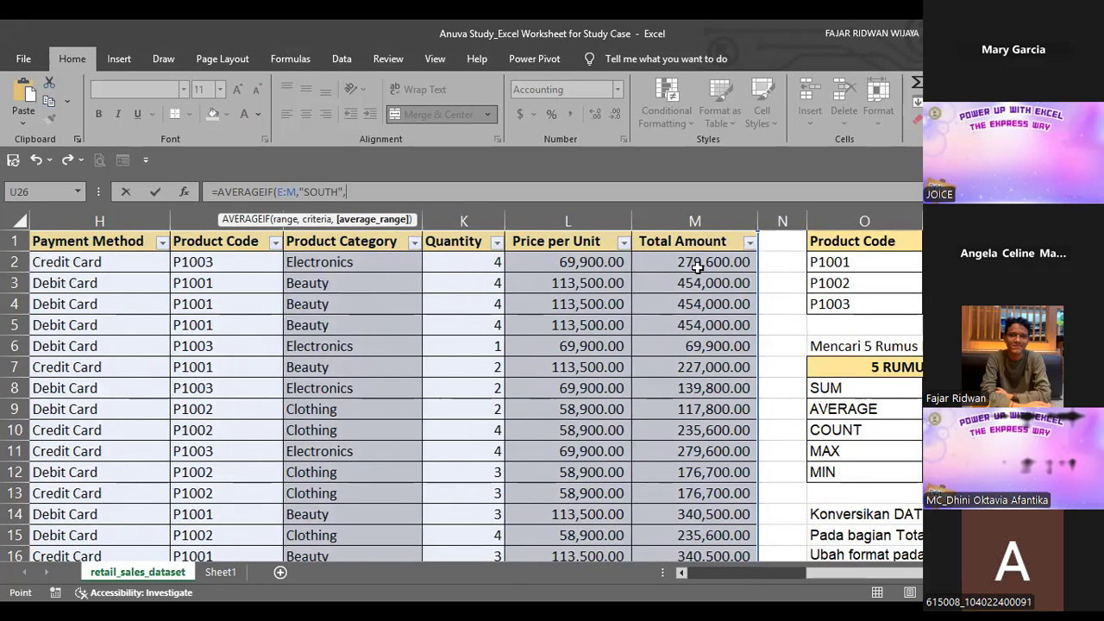
{"action": "key", "text": "Return"}
- Reopen the AVERAGEIF formula in U26 and check its range, criterion and average range
{"action": "scroll", "coordinate": [698, 276], "scroll_direction": "up", "scroll_amount": 1}
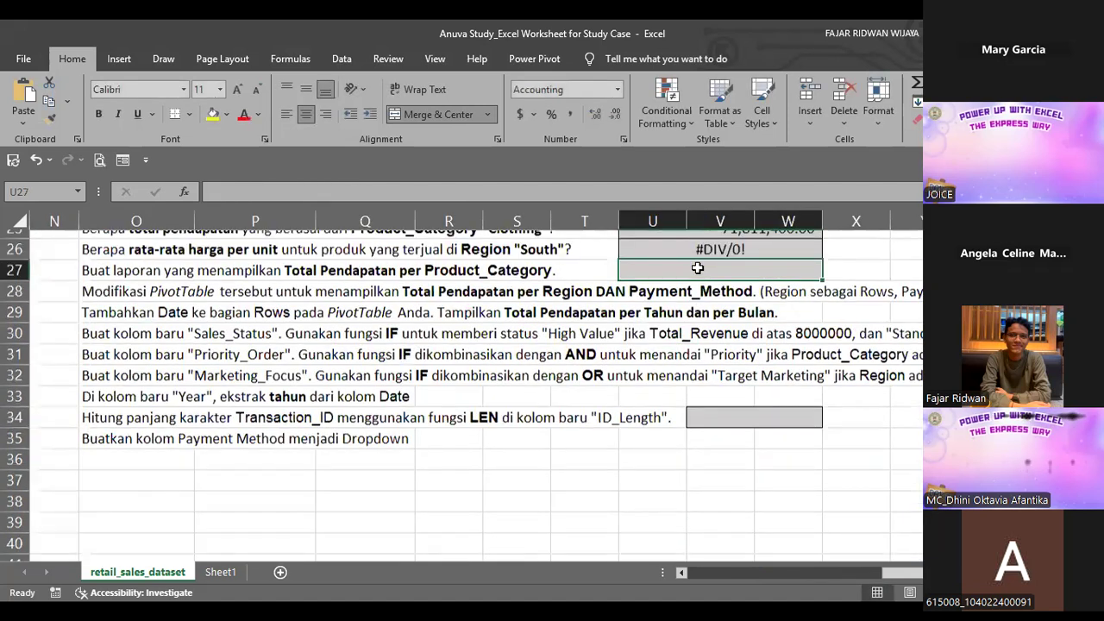
{"action": "scroll", "coordinate": [699, 283], "scroll_direction": "up", "scroll_amount": 1}
{"action": "double_click", "coordinate": [699, 283]}
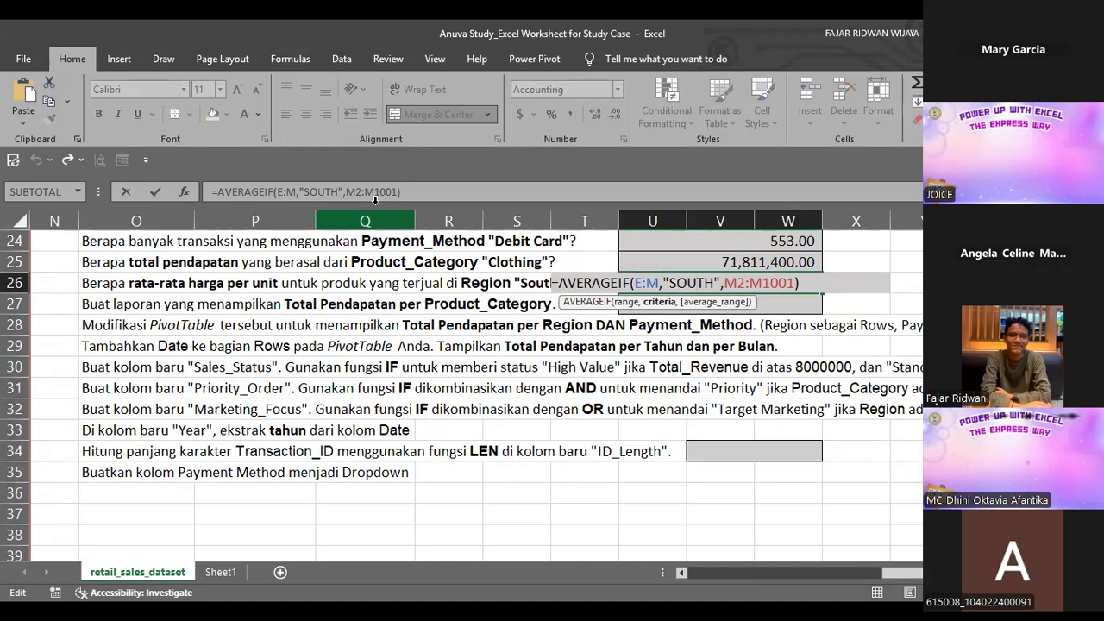
{"action": "key", "text": "Return"}
- Examine the Region column's entries and list its filter values to check which regions exist
{"action": "scroll", "coordinate": [380, 275], "scroll_direction": "left", "scroll_amount": 5}
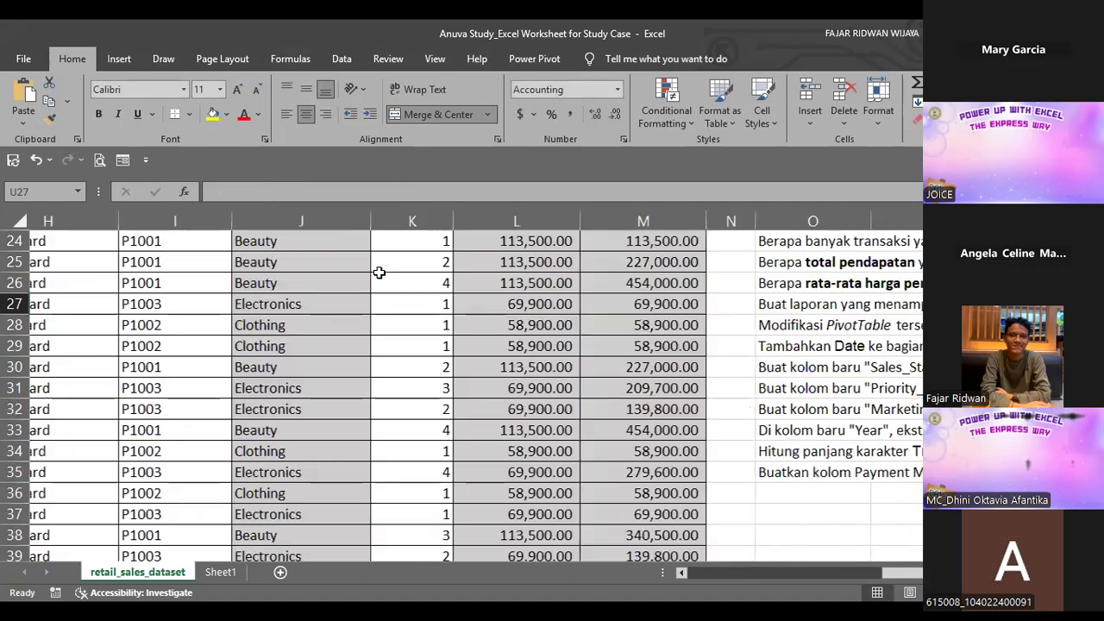
{"action": "scroll", "coordinate": [379, 274], "scroll_direction": "up", "scroll_amount": 3}
{"action": "scroll", "coordinate": [379, 274], "scroll_direction": "left", "scroll_amount": 3}
{"action": "scroll", "coordinate": [379, 275], "scroll_direction": "up", "scroll_amount": 4}
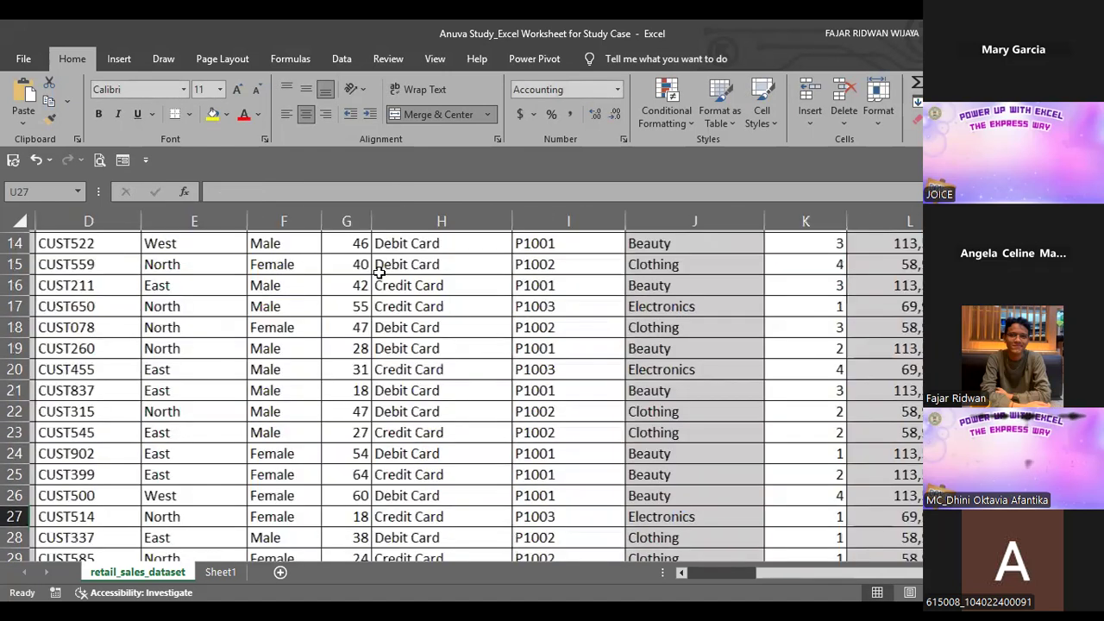
{"action": "scroll", "coordinate": [380, 275], "scroll_direction": "down", "scroll_amount": 7}
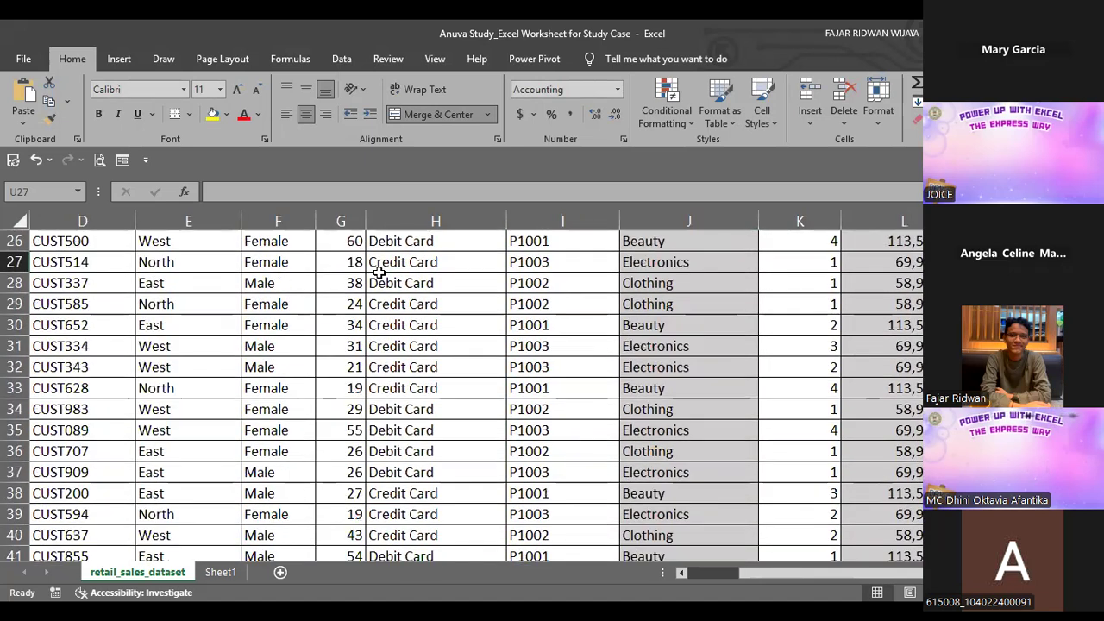
{"action": "scroll", "coordinate": [379, 274], "scroll_direction": "up", "scroll_amount": 8}
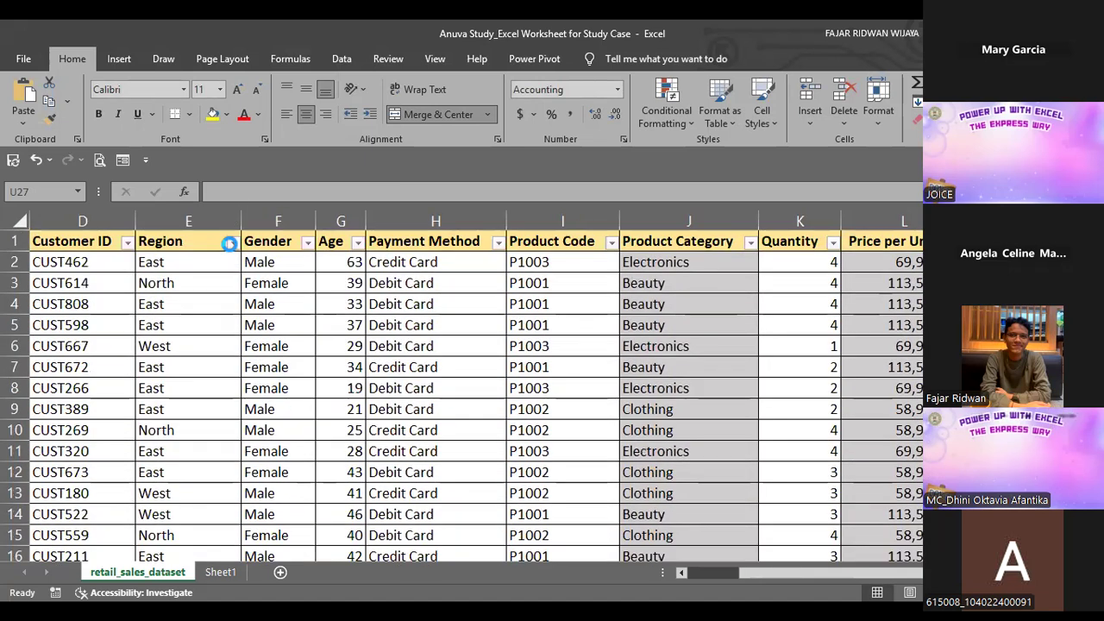
{"action": "left_click", "coordinate": [233, 241]}
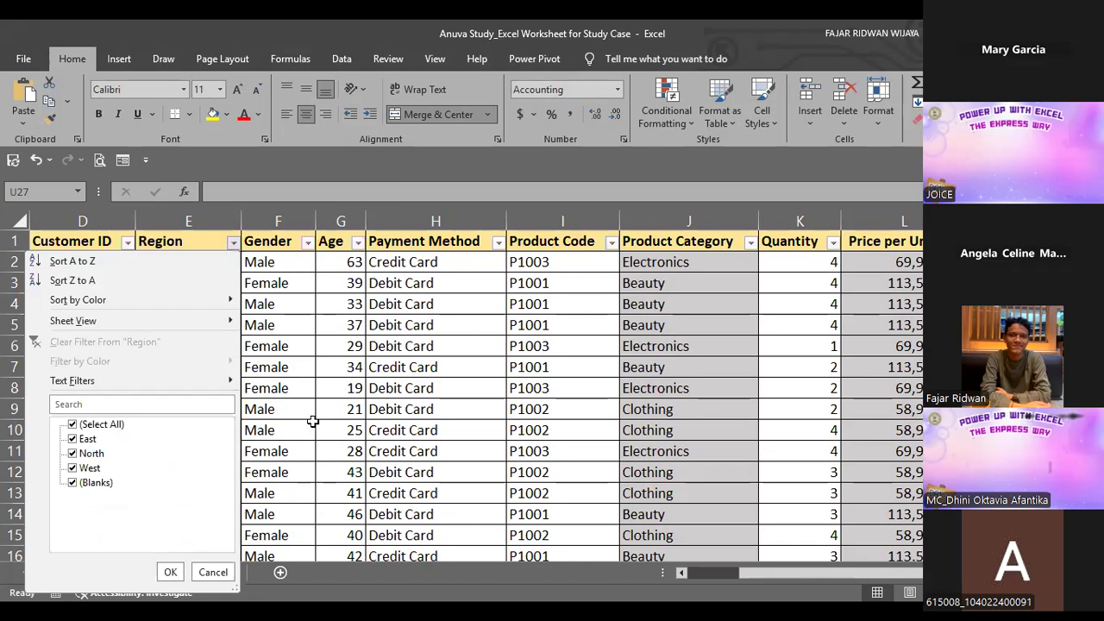
- Replace the criterion in U26's AVERAGEIF formula with "East"
{"action": "scroll", "coordinate": [314, 423], "scroll_direction": "right", "scroll_amount": 5}
{"action": "scroll", "coordinate": [313, 421], "scroll_direction": "down", "scroll_amount": 1}
{"action": "scroll", "coordinate": [314, 421], "scroll_direction": "down", "scroll_amount": 5}
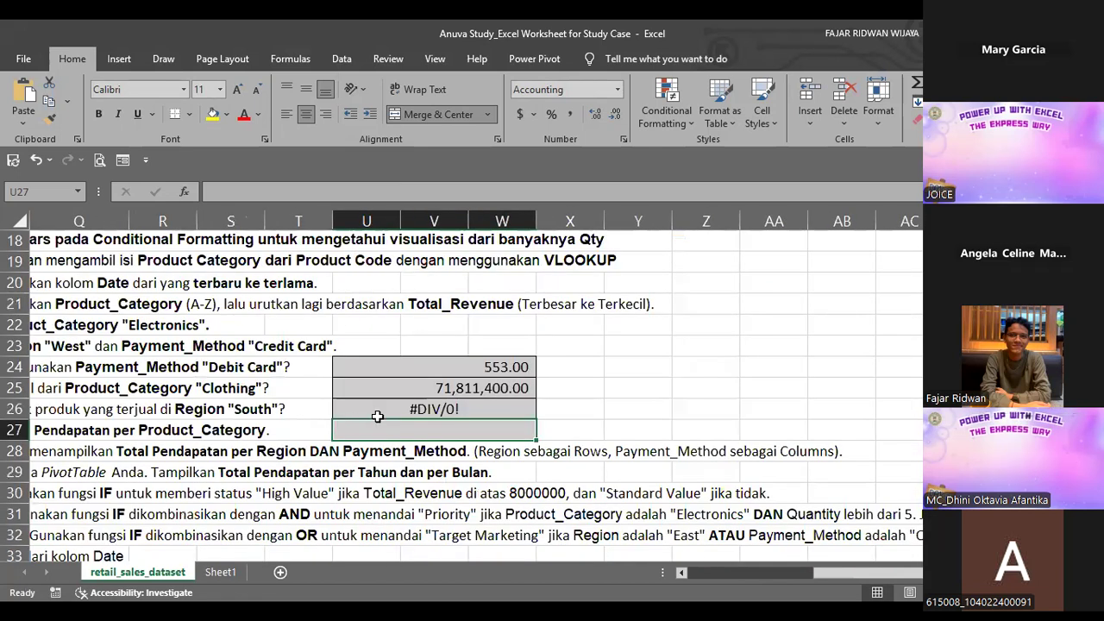
{"action": "double_click", "coordinate": [268, 410]}
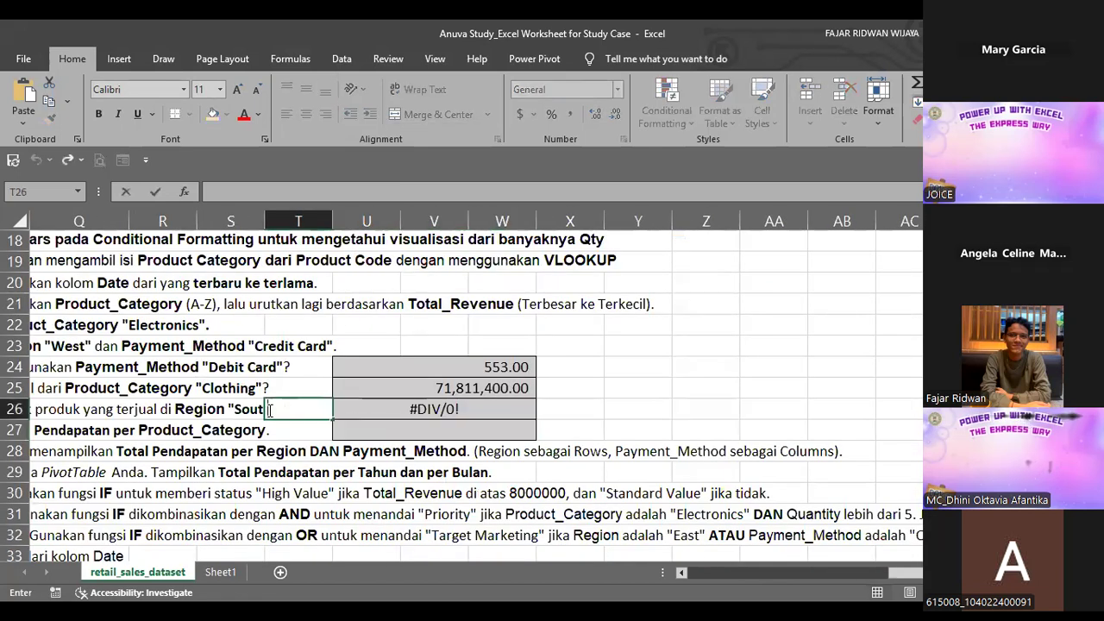
{"action": "left_click", "coordinate": [264, 410]}
{"action": "double_click", "coordinate": [393, 410]}
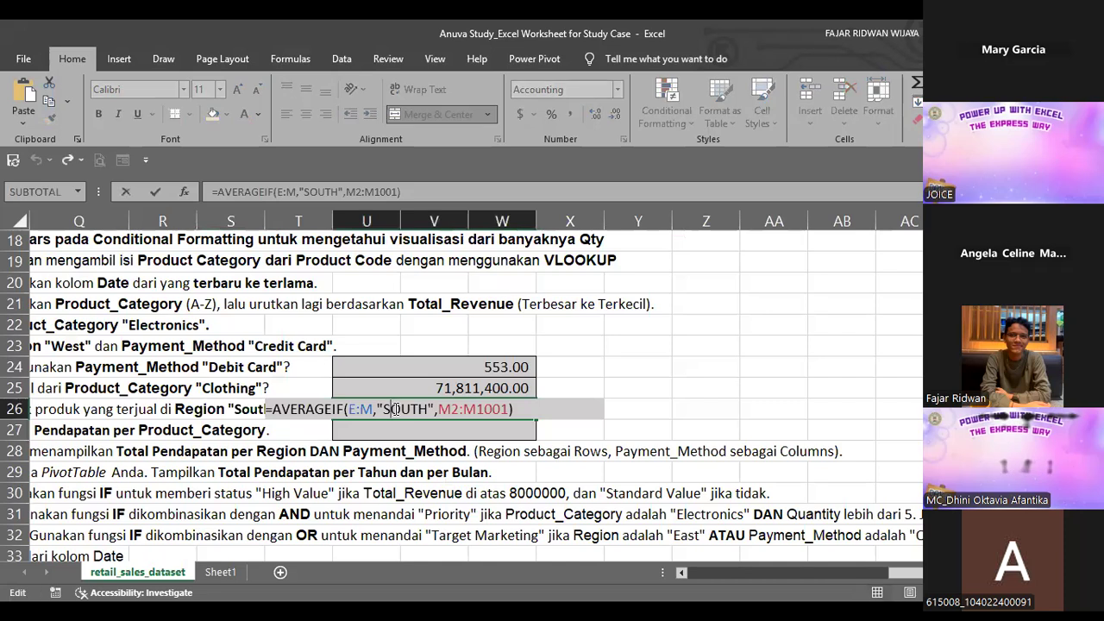
{"action": "double_click", "coordinate": [410, 408]}
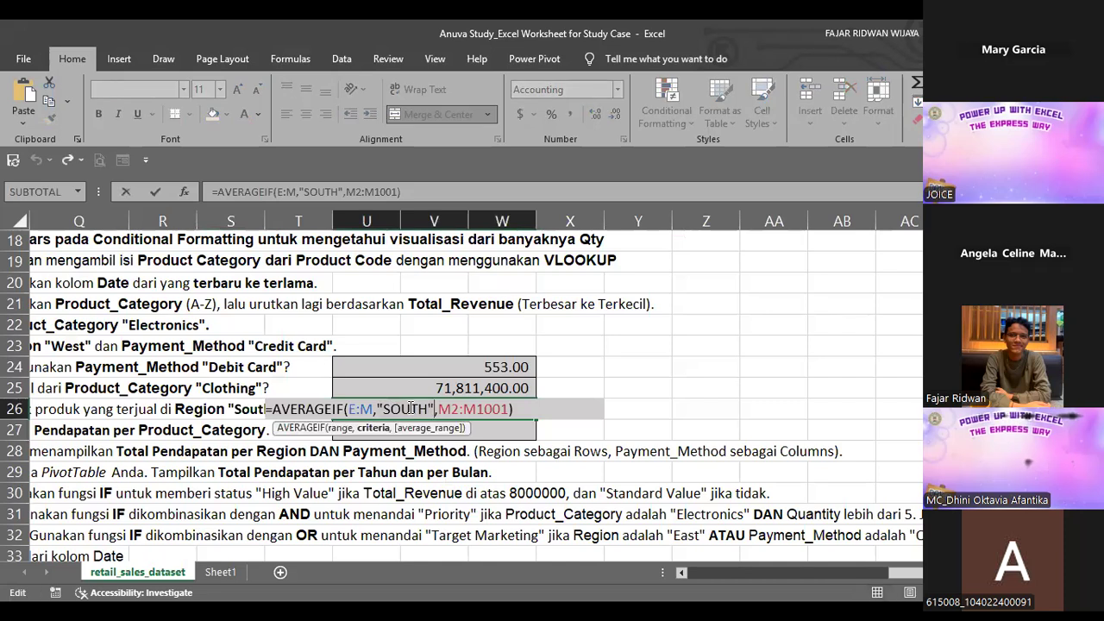
{"action": "key", "text": "BackSpace"}
{"action": "key", "text": "BackSpace"}
{"action": "key", "text": "BackSpace"}
{"action": "key", "text": "BackSpace"}
{"action": "key", "text": "BackSpace"}
{"action": "type", "text": "East"}
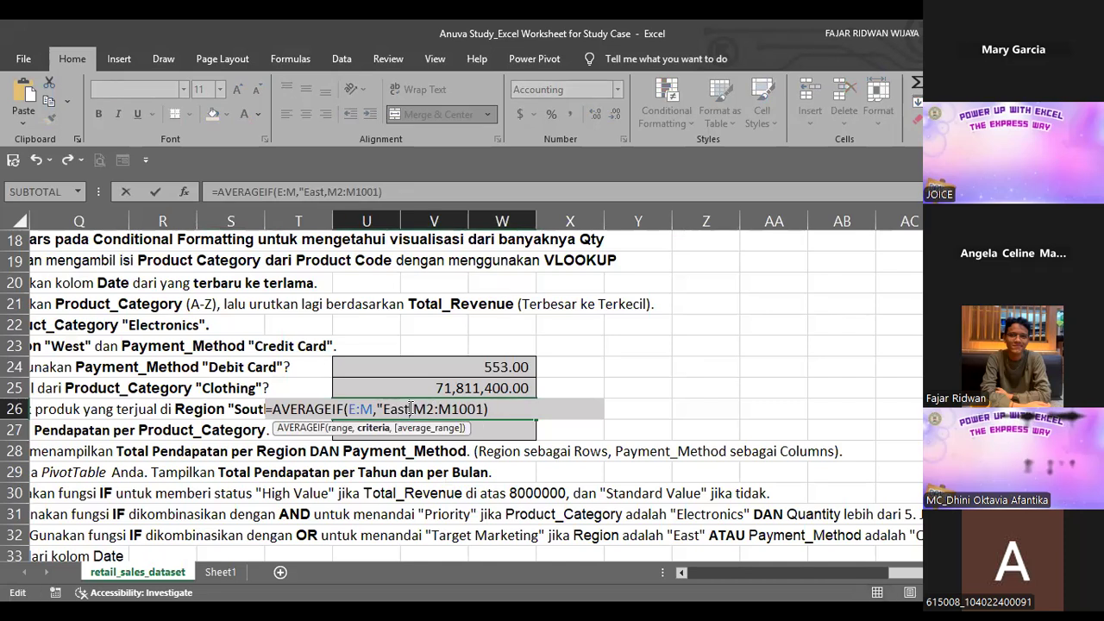
{"action": "key", "text": "Return"}
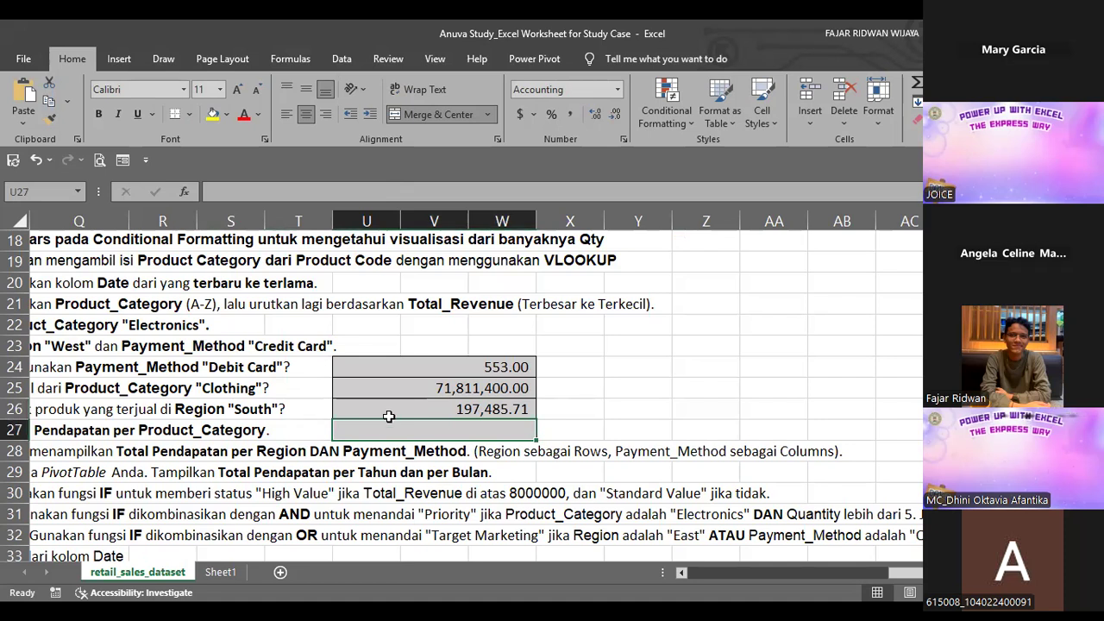
- Inspect the criterion and references of the revised AVERAGEIF formula in U26
{"action": "left_click", "coordinate": [388, 411]}
{"action": "double_click", "coordinate": [386, 409]}
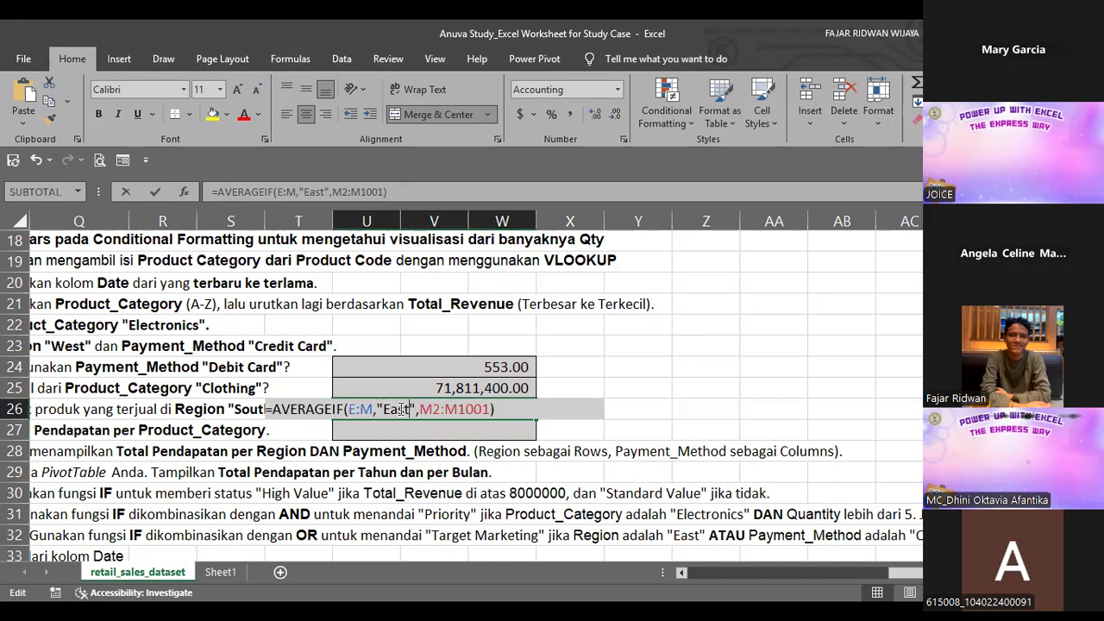
{"action": "left_click", "coordinate": [399, 409]}
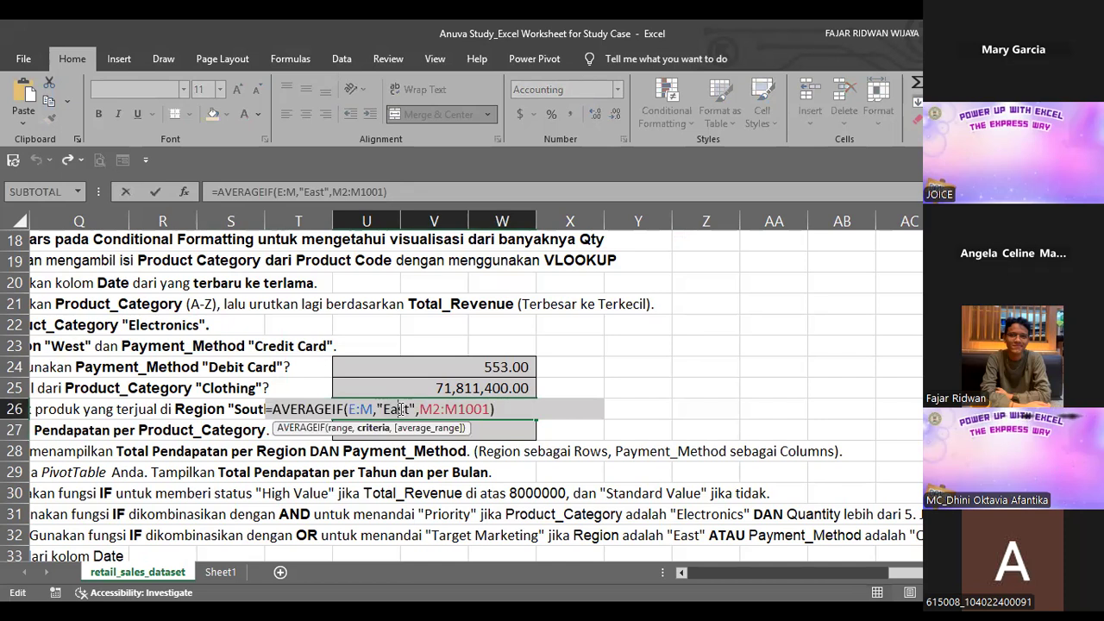
{"action": "key", "text": "Return"}
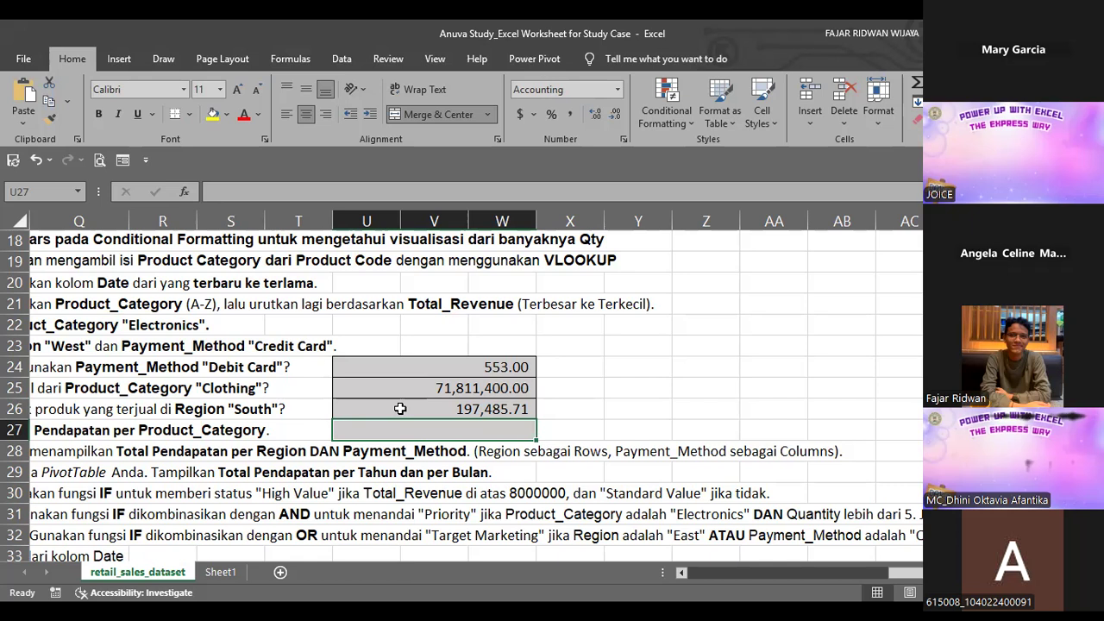
- Create a PivotTable from Table1 on a new worksheet
{"action": "key", "text": "alt+Tab"}
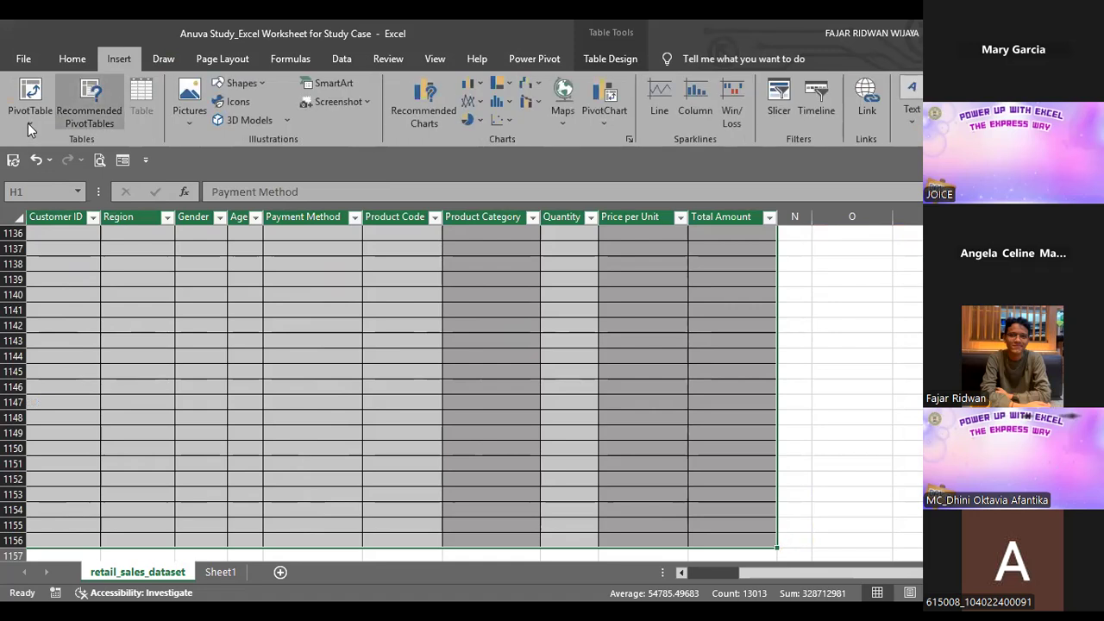
{"action": "left_click", "coordinate": [35, 90]}
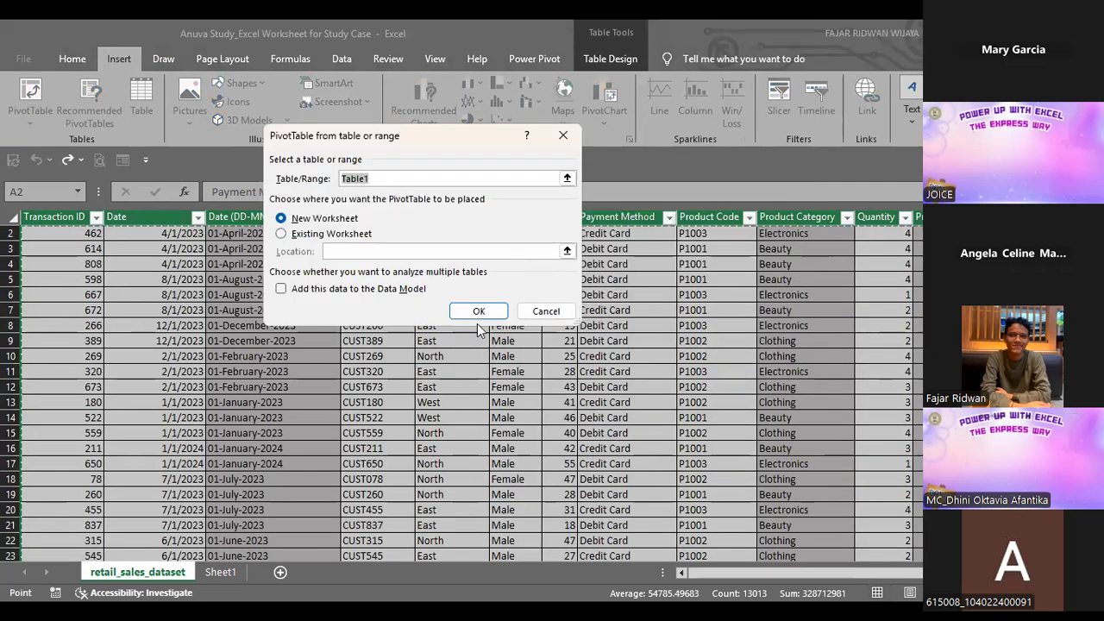
{"action": "left_click", "coordinate": [335, 221]}
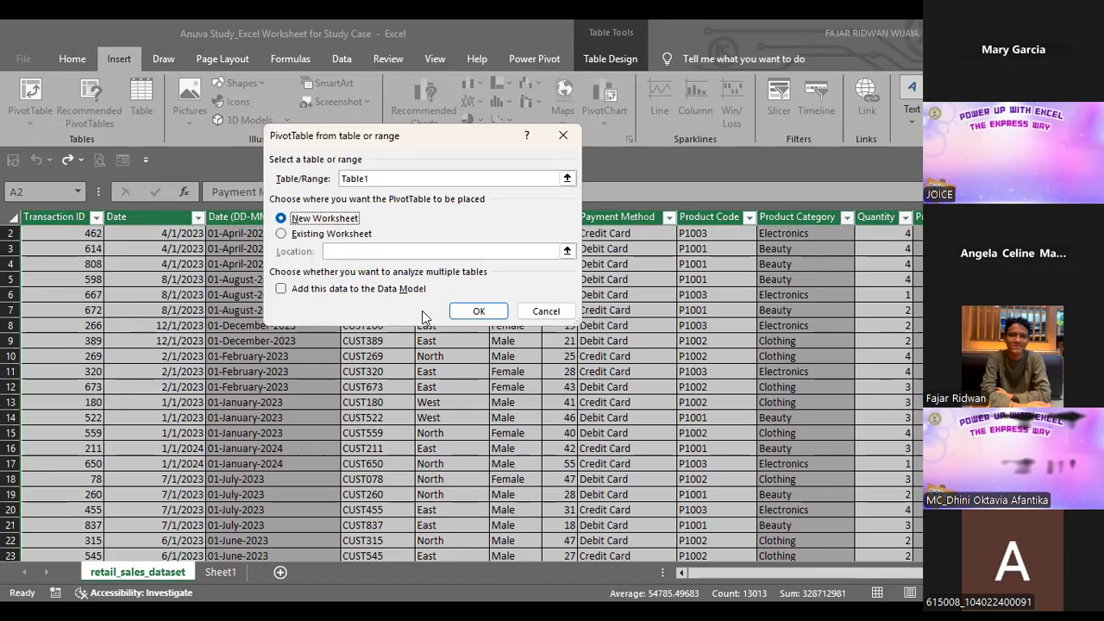
{"action": "left_click", "coordinate": [473, 319]}
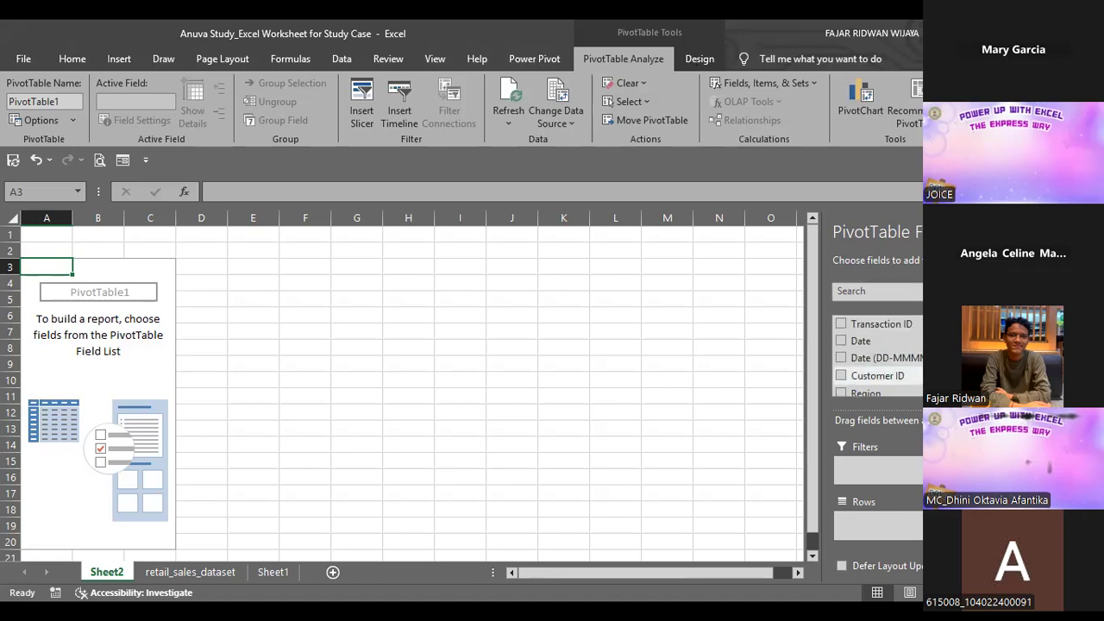
- Build the PivotTable with Region as rows and the sum of Total Amount as values
{"action": "scroll", "coordinate": [876, 358], "scroll_direction": "down", "scroll_amount": 1}
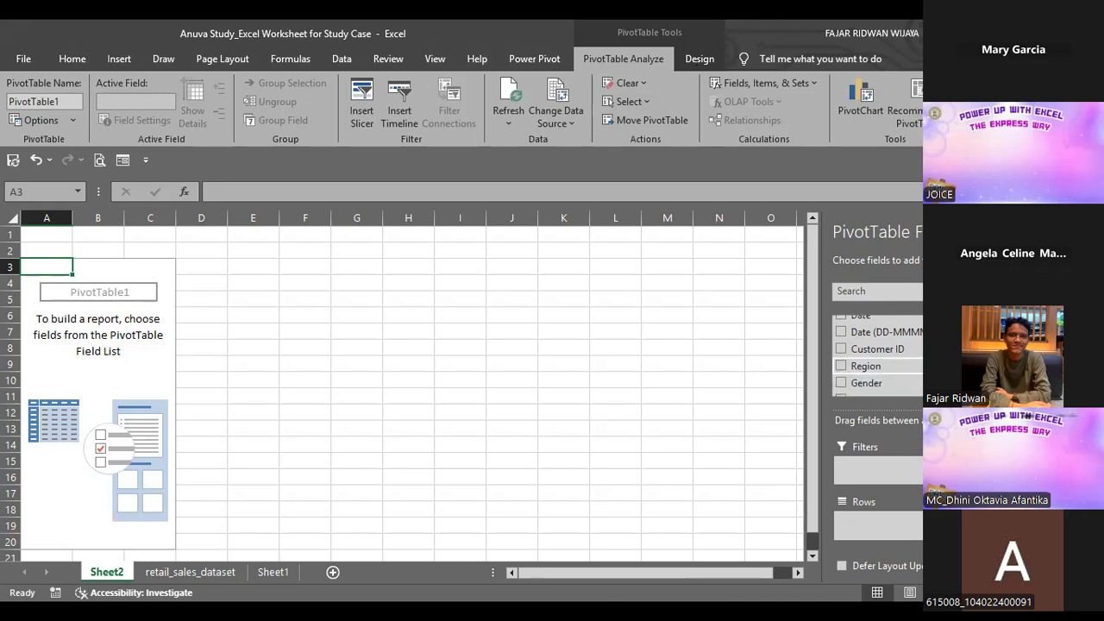
{"action": "left_click", "coordinate": [842, 366]}
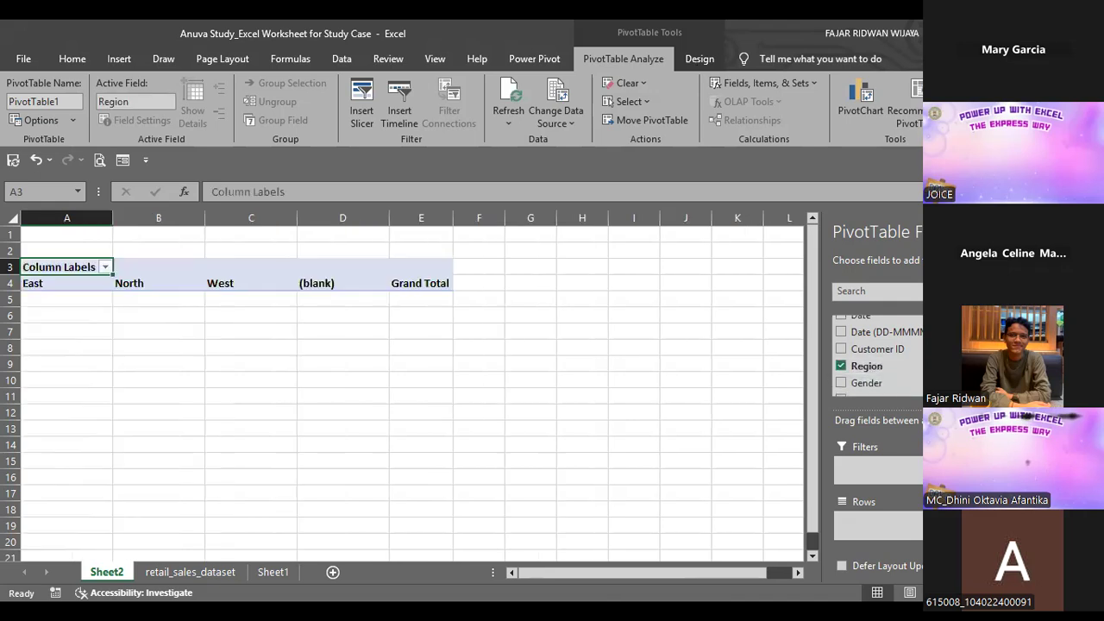
{"action": "left_click_drag", "start_coordinate": [980, 465], "coordinate": [900, 532]}
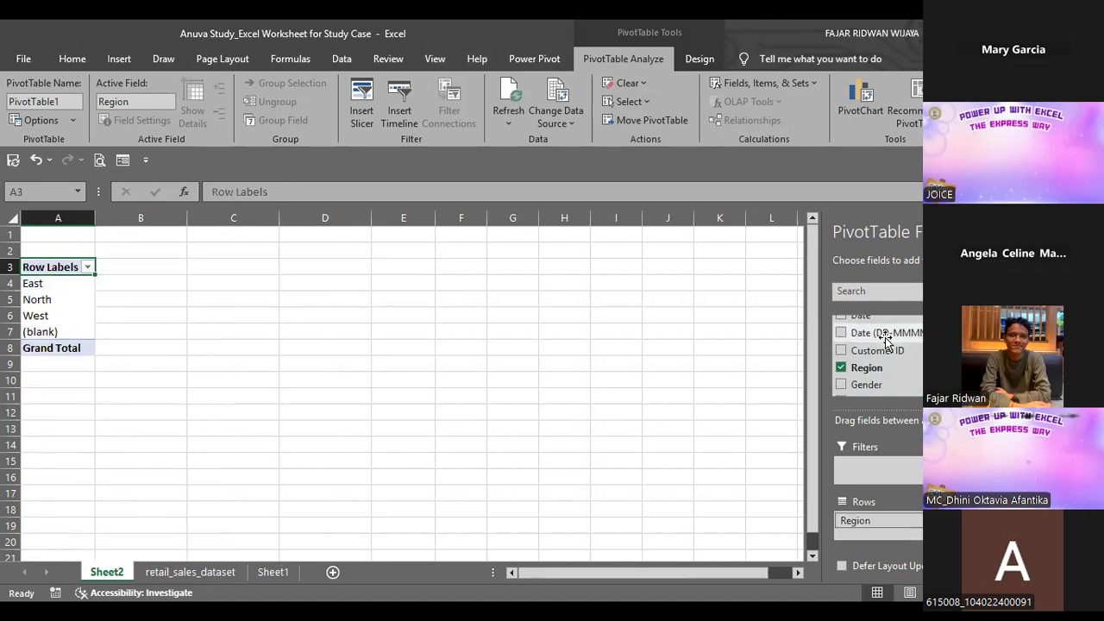
{"action": "scroll", "coordinate": [889, 353], "scroll_direction": "down", "scroll_amount": 5}
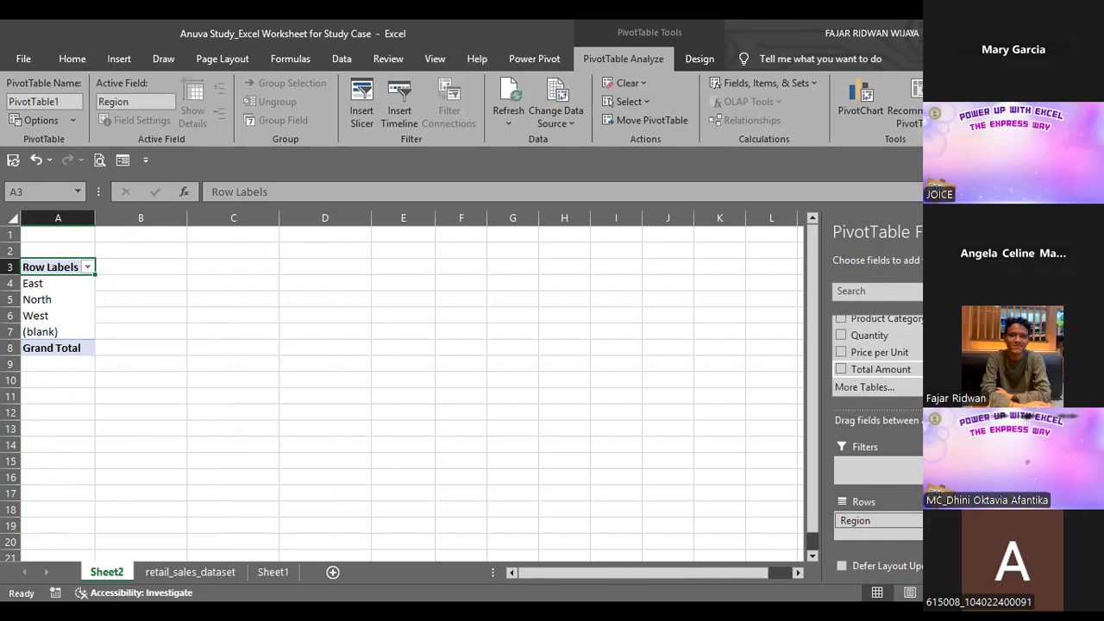
{"action": "left_click_drag", "start_coordinate": [881, 369], "coordinate": [979, 528]}
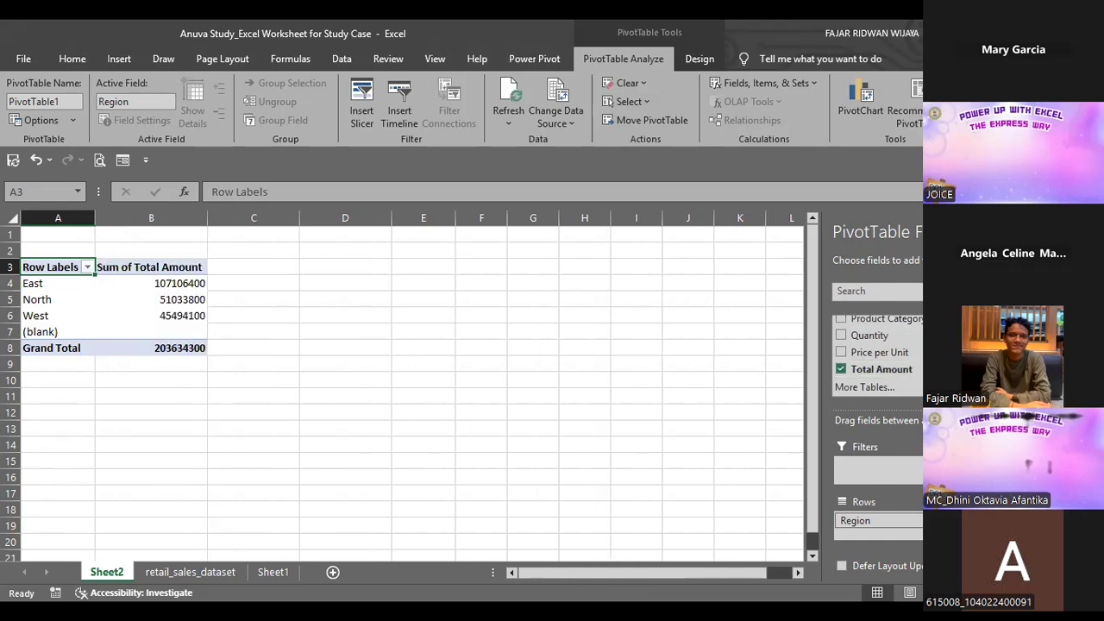
- Apply comma-style number formatting to the regions' Total Amount sums in B4:B7
{"action": "left_click_drag", "start_coordinate": [138, 284], "coordinate": [140, 333]}
{"action": "left_click", "coordinate": [72, 61]}
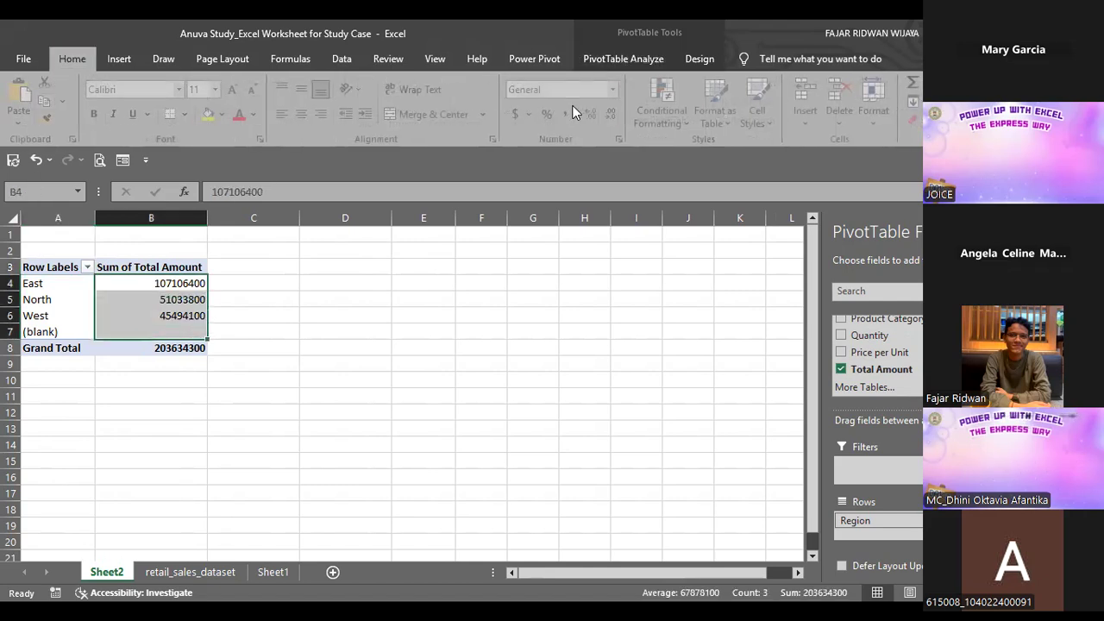
{"action": "left_click", "coordinate": [570, 116]}
{"action": "left_click", "coordinate": [313, 359]}
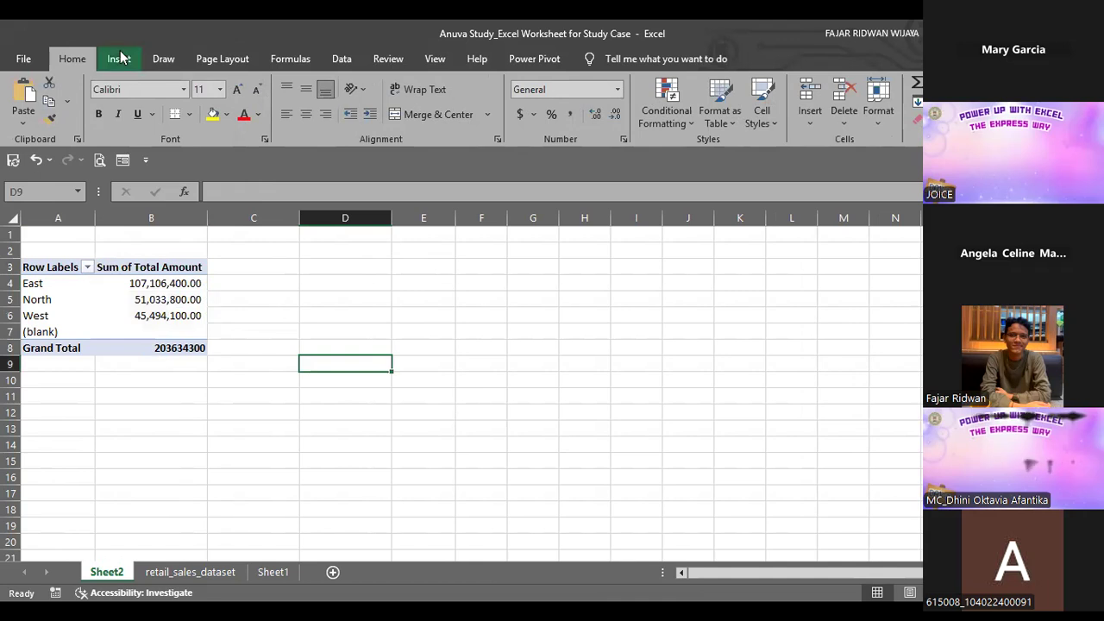
- Add Gender as the PivotTable's column field to split each region's Total Amount by gender
{"action": "left_click", "coordinate": [177, 302]}
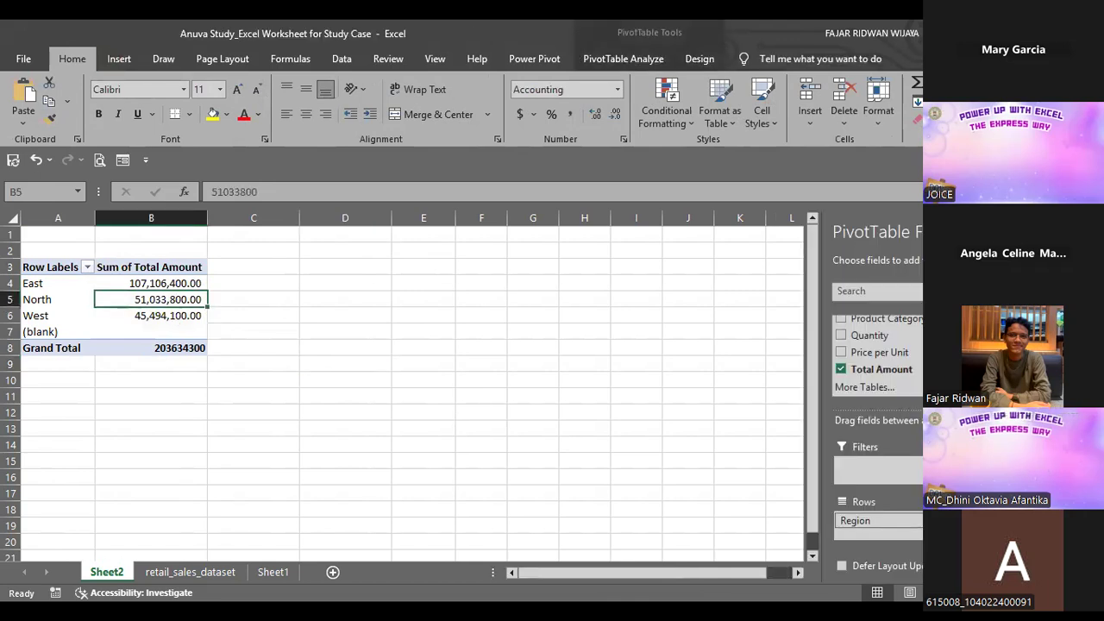
{"action": "scroll", "coordinate": [875, 352], "scroll_direction": "up", "scroll_amount": 2}
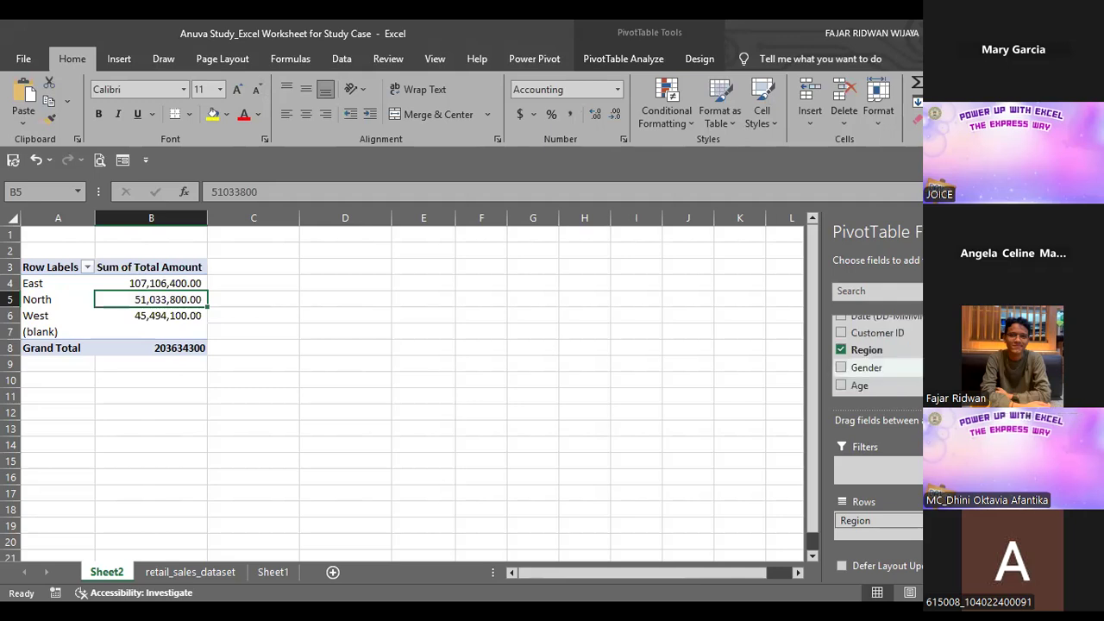
{"action": "scroll", "coordinate": [872, 373], "scroll_direction": "down", "scroll_amount": 1}
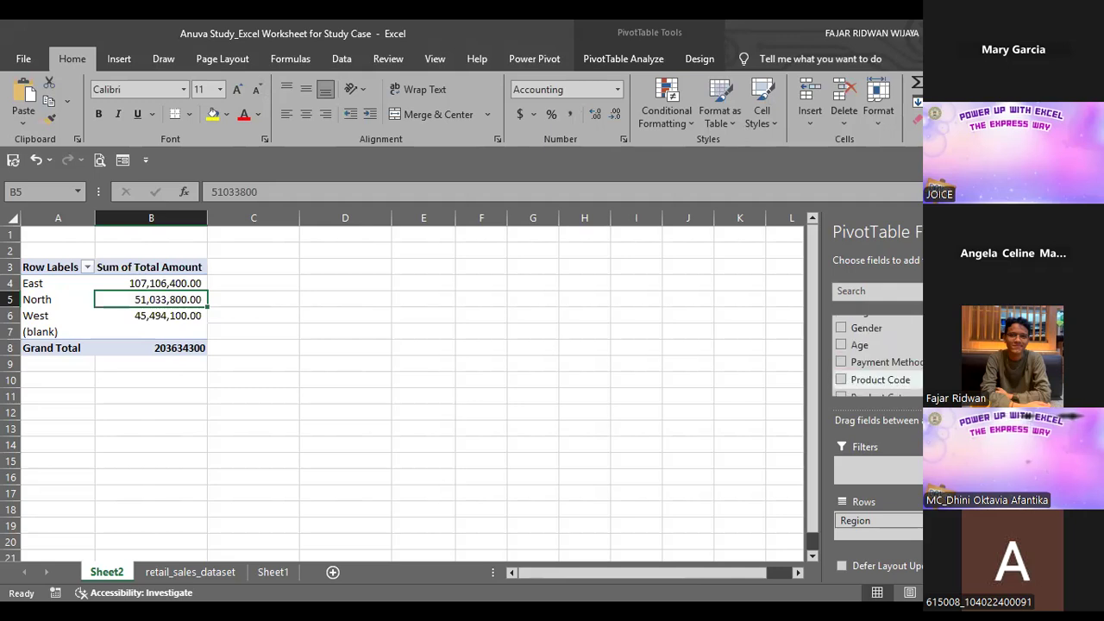
{"action": "scroll", "coordinate": [876, 358], "scroll_direction": "up", "scroll_amount": 1}
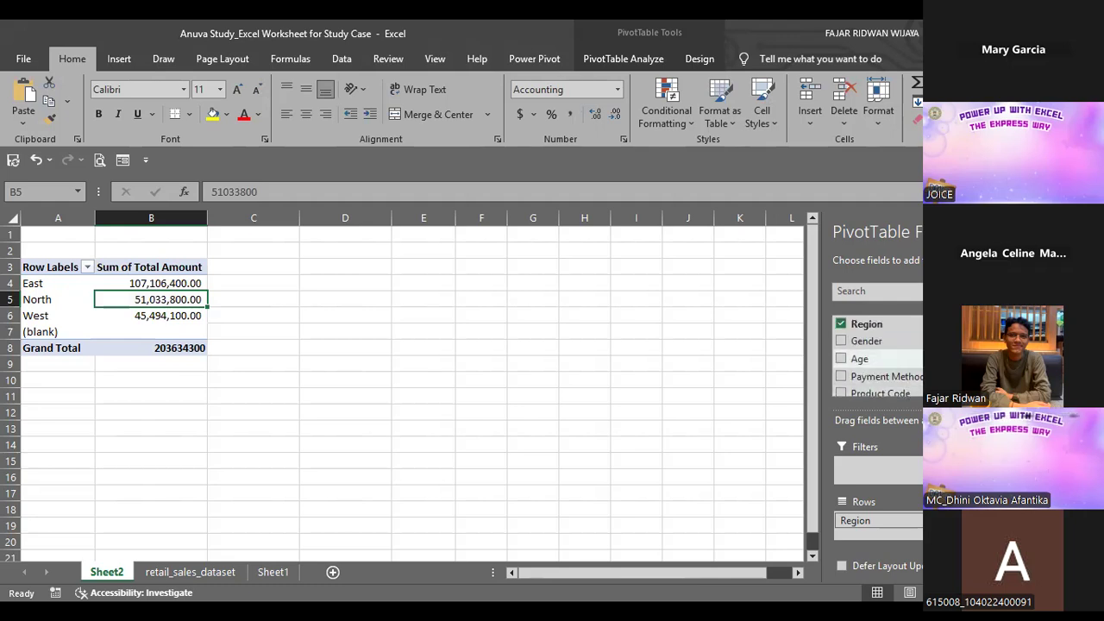
{"action": "left_click_drag", "start_coordinate": [866, 341], "coordinate": [911, 533]}
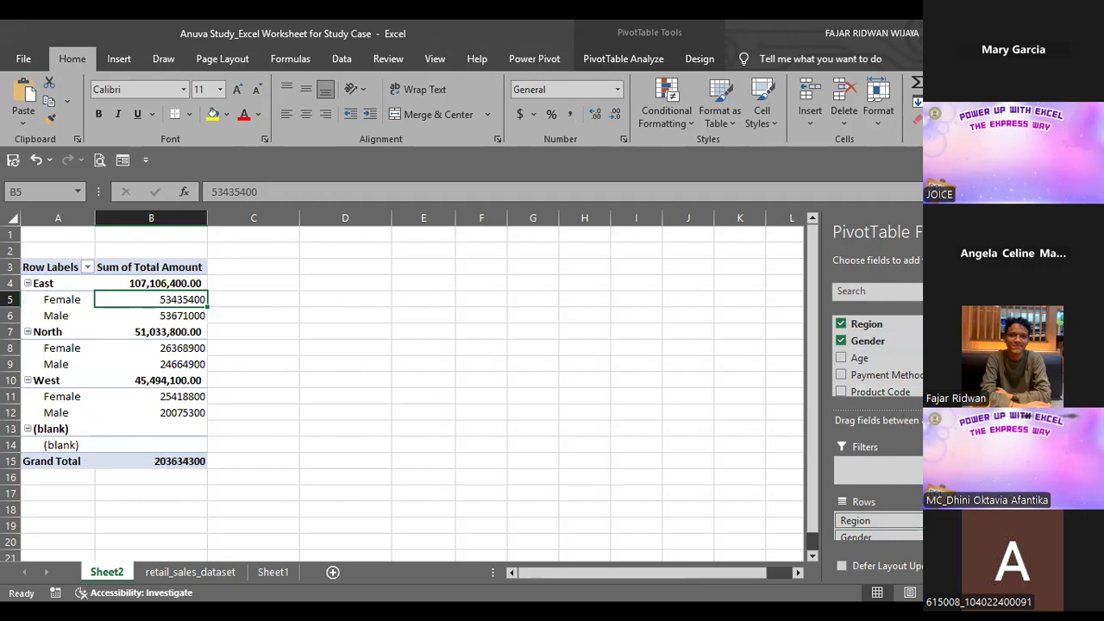
{"action": "left_click_drag", "start_coordinate": [932, 537], "coordinate": [1018, 471]}
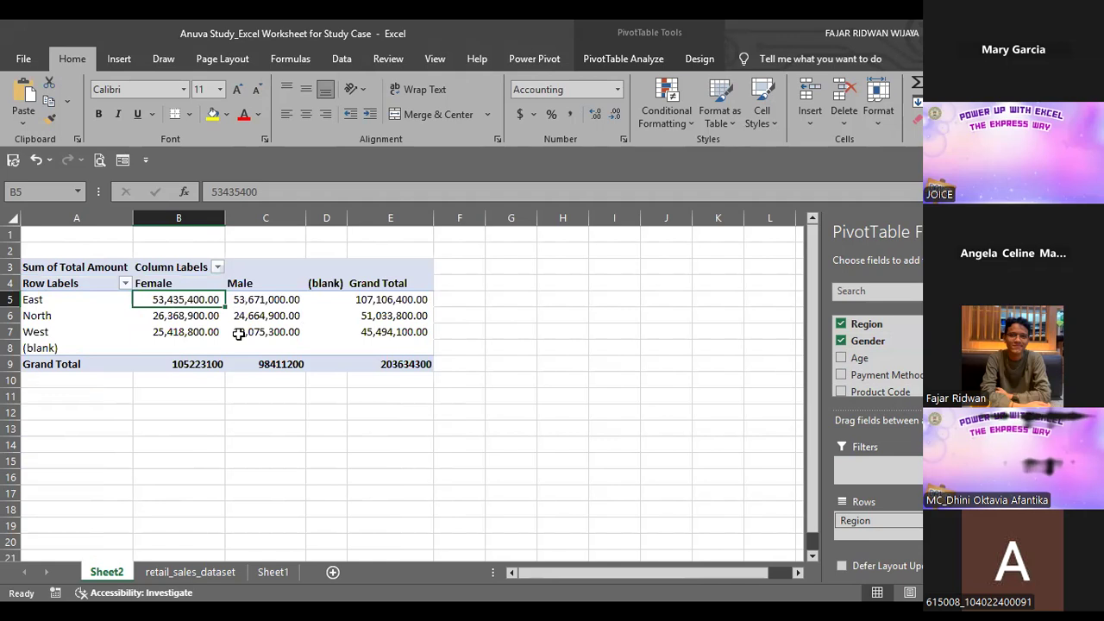
{"action": "mouse_move", "coordinate": [238, 334]}
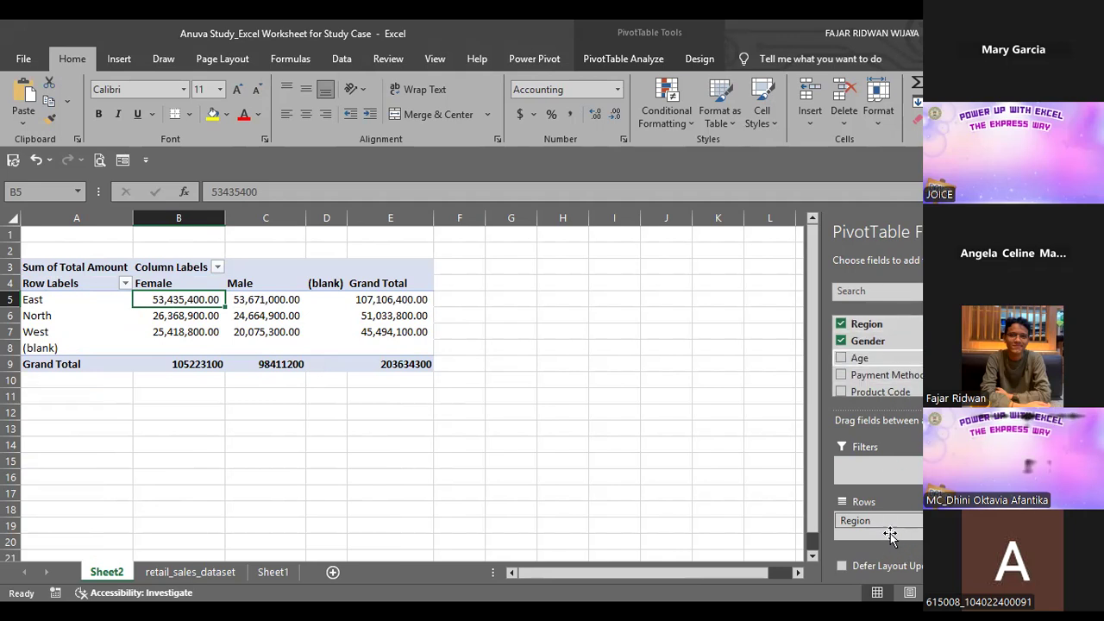
- Try breaking the regional sums down by Age within each region, look through the breakdown and remove Age from the rows
{"action": "left_click_drag", "start_coordinate": [887, 358], "coordinate": [891, 533]}
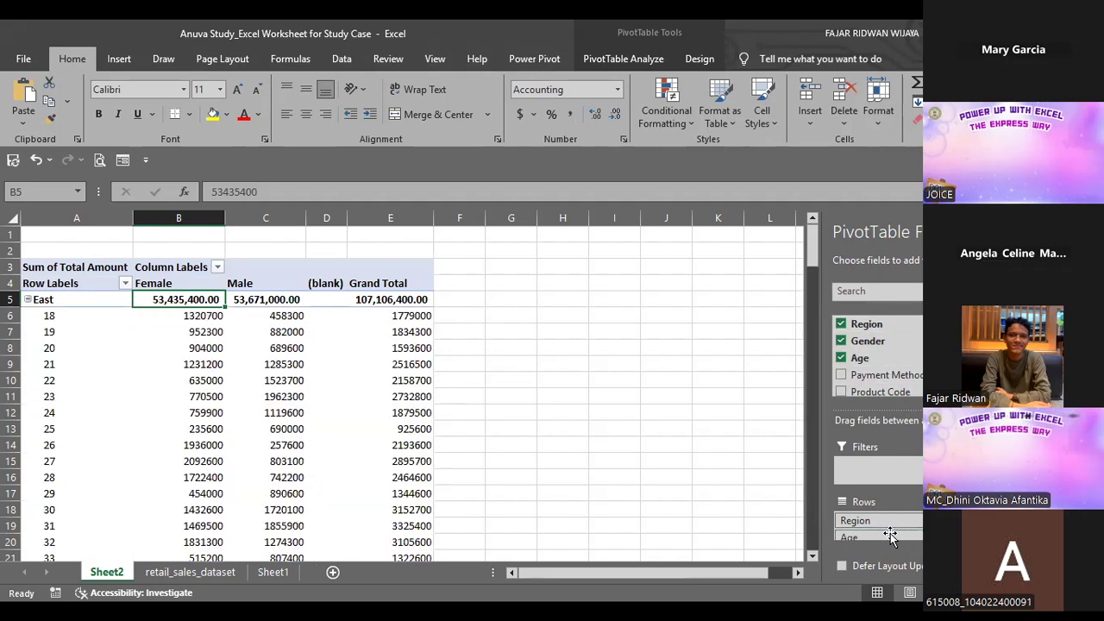
{"action": "scroll", "coordinate": [758, 576], "scroll_direction": "down", "scroll_amount": 13}
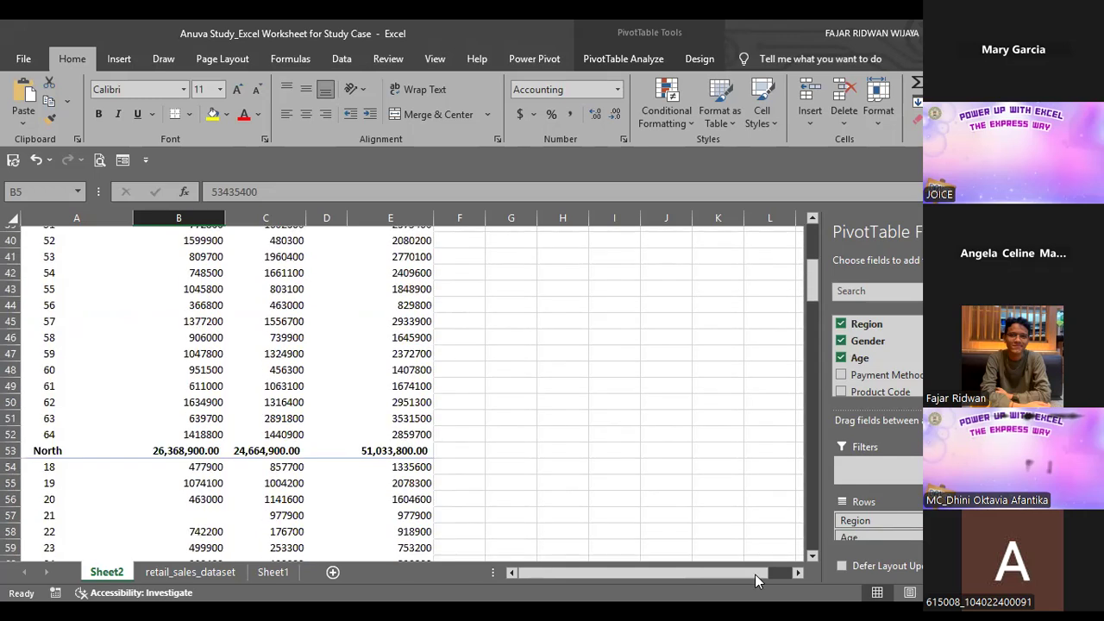
{"action": "scroll", "coordinate": [886, 527], "scroll_direction": "up", "scroll_amount": 14}
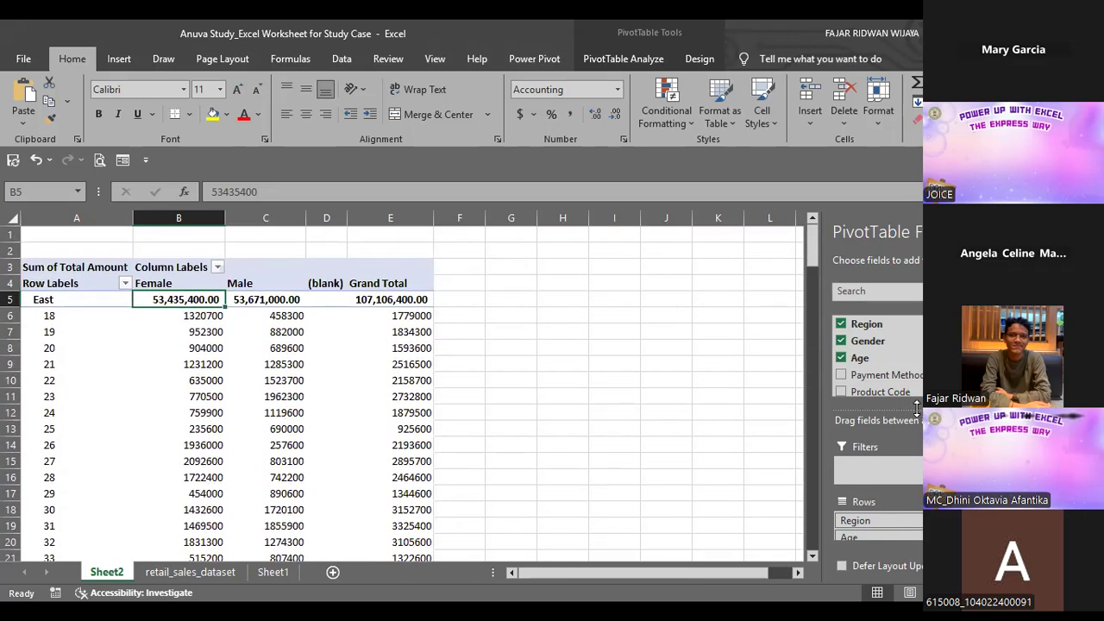
{"action": "scroll", "coordinate": [889, 524], "scroll_direction": "down", "scroll_amount": 1}
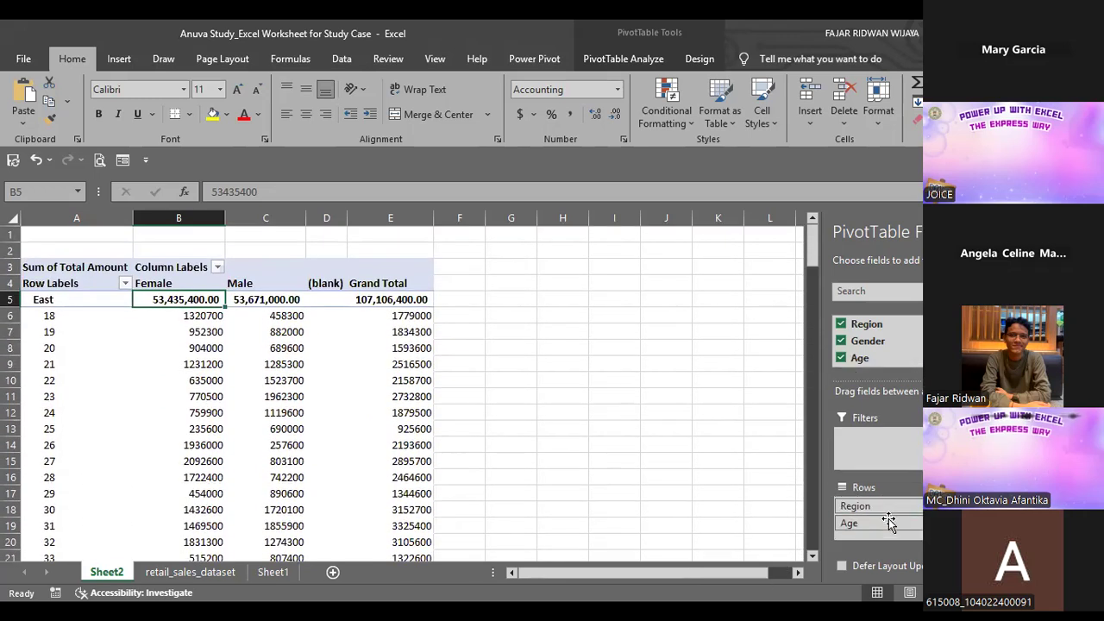
{"action": "left_click_drag", "start_coordinate": [889, 522], "coordinate": [945, 448]}
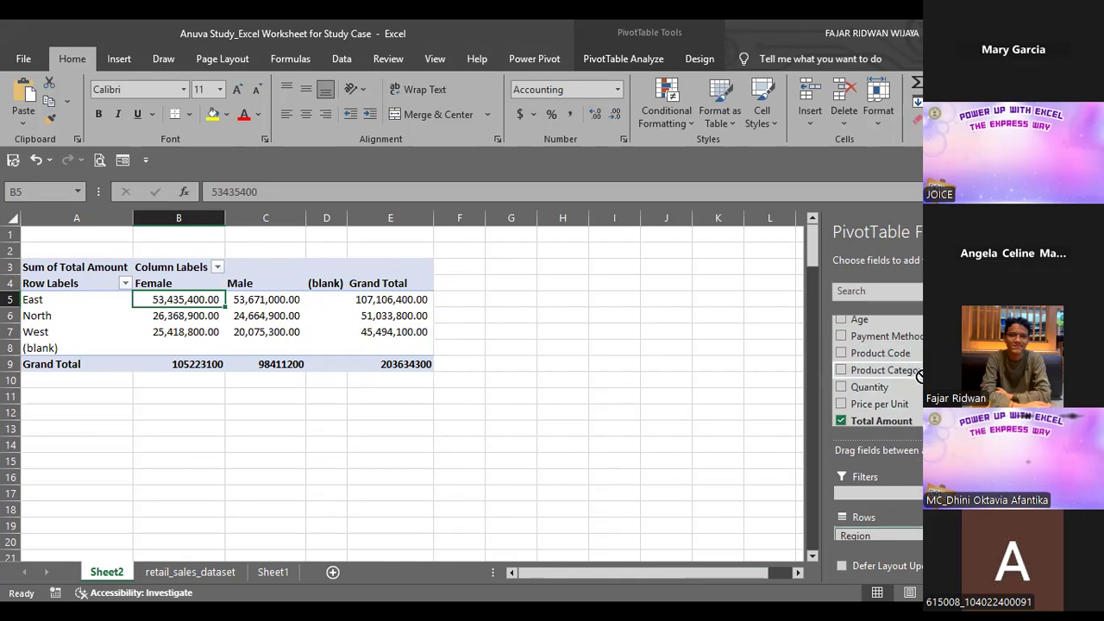
- Nest Product Category under Region in the rows and apply comma-style number formatting to the whole PivotTable
{"action": "left_click_drag", "start_coordinate": [921, 377], "coordinate": [893, 537]}
{"action": "left_click", "coordinate": [179, 429]}
{"action": "key", "text": "ctrl+a"}
{"action": "left_click", "coordinate": [571, 114]}
{"action": "left_click", "coordinate": [463, 314]}
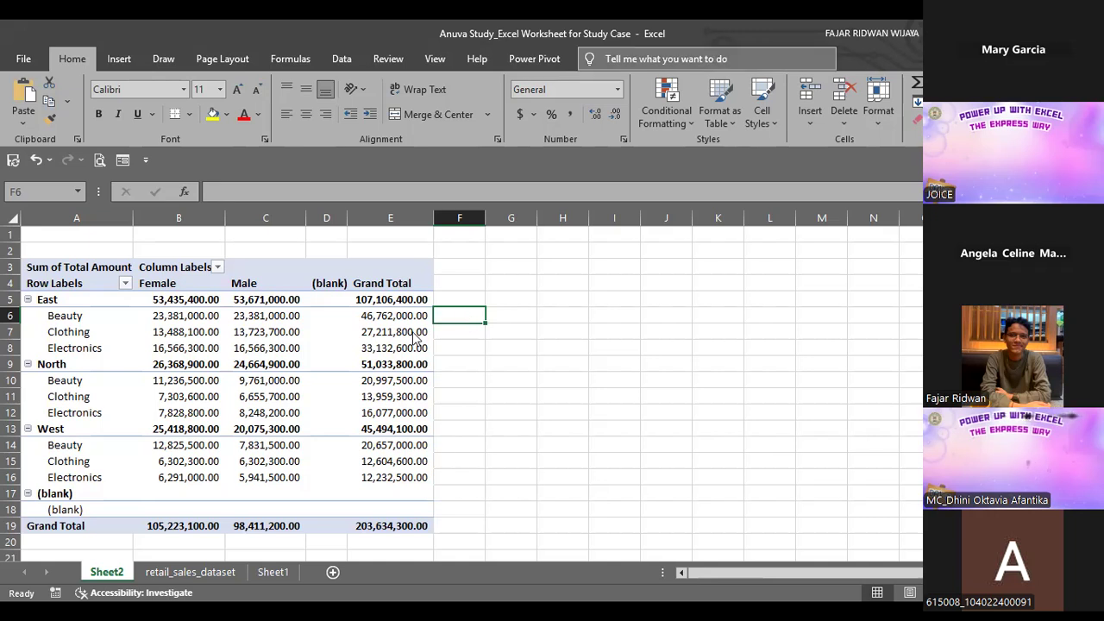
- Switch to the presentation slides and advance to the data-cleaning slide about Text to Columns
{"action": "key", "text": "alt+Tab"}
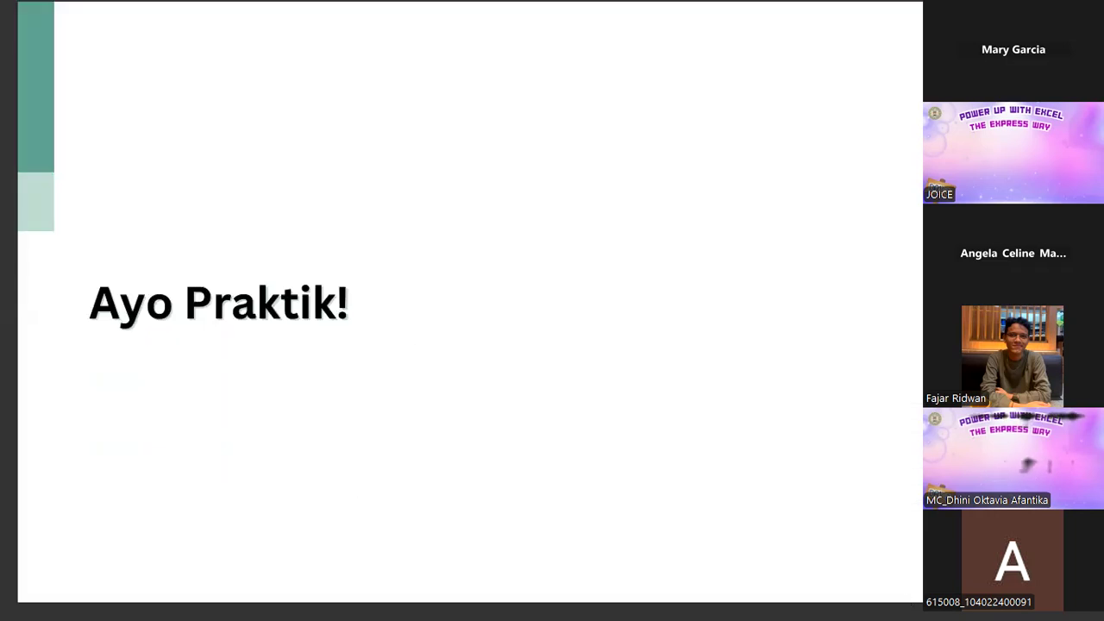
{"action": "mouse_move", "coordinate": [553, 2]}
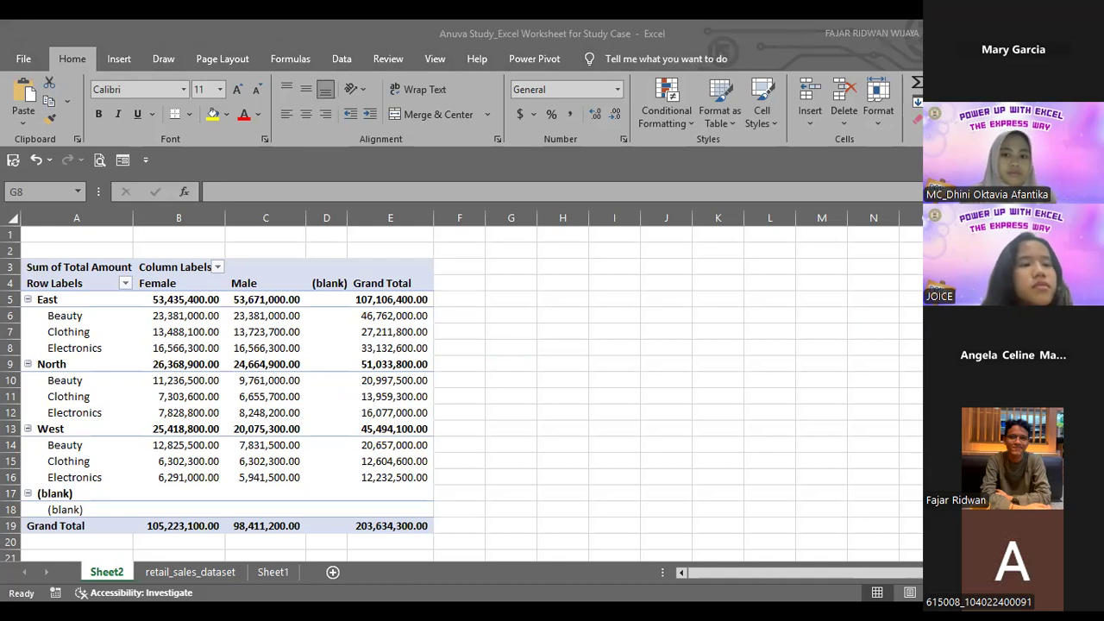
{"action": "key", "text": "alt+Tab"}
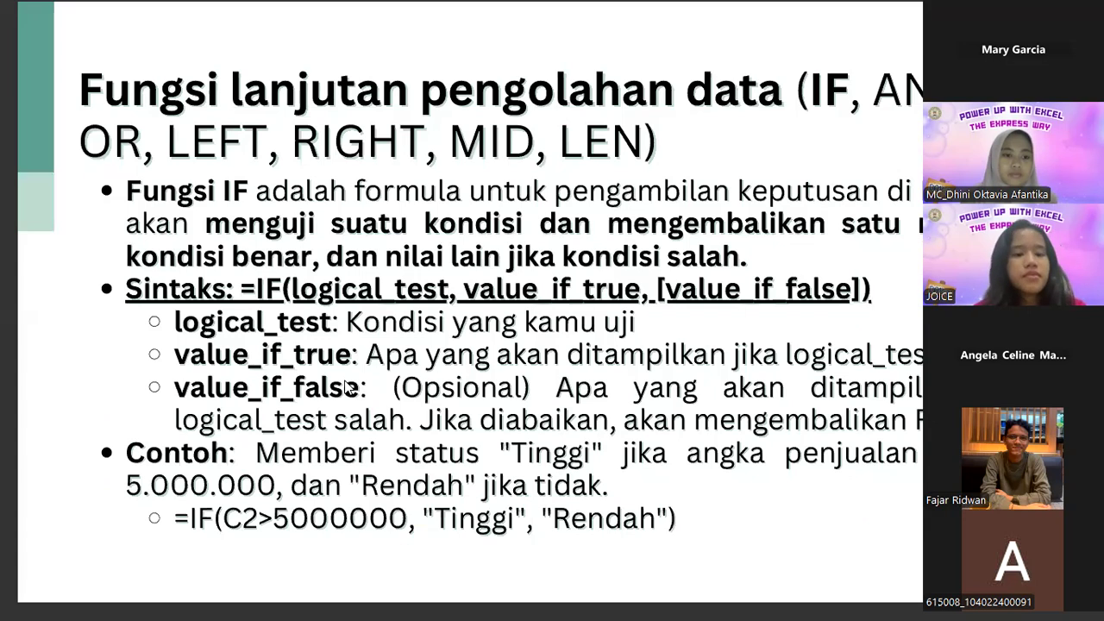
{"action": "key", "text": "Right"}
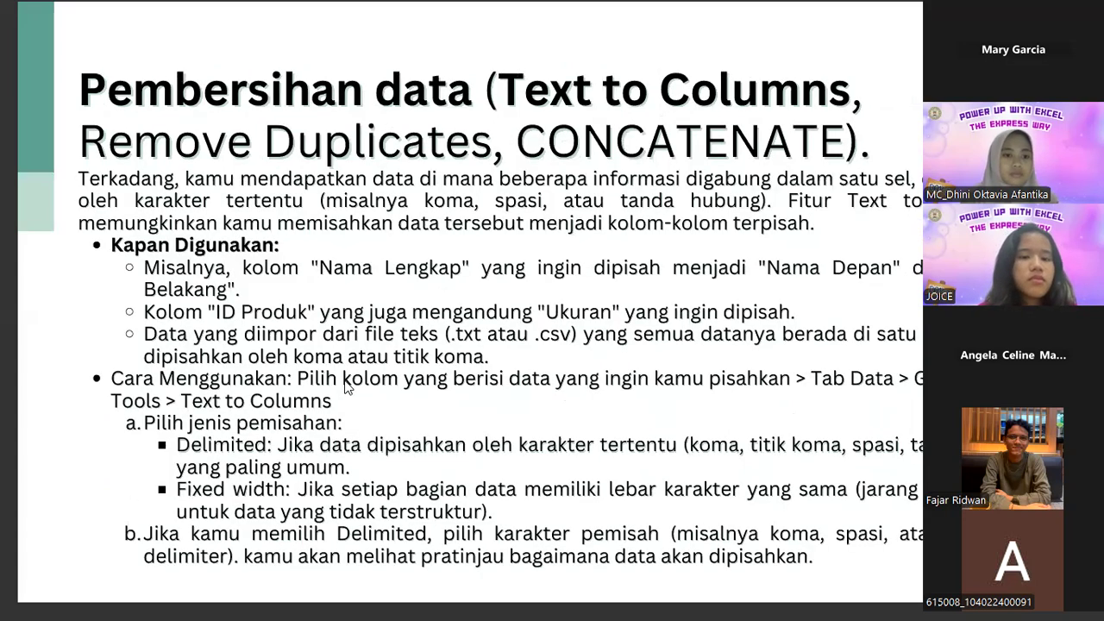